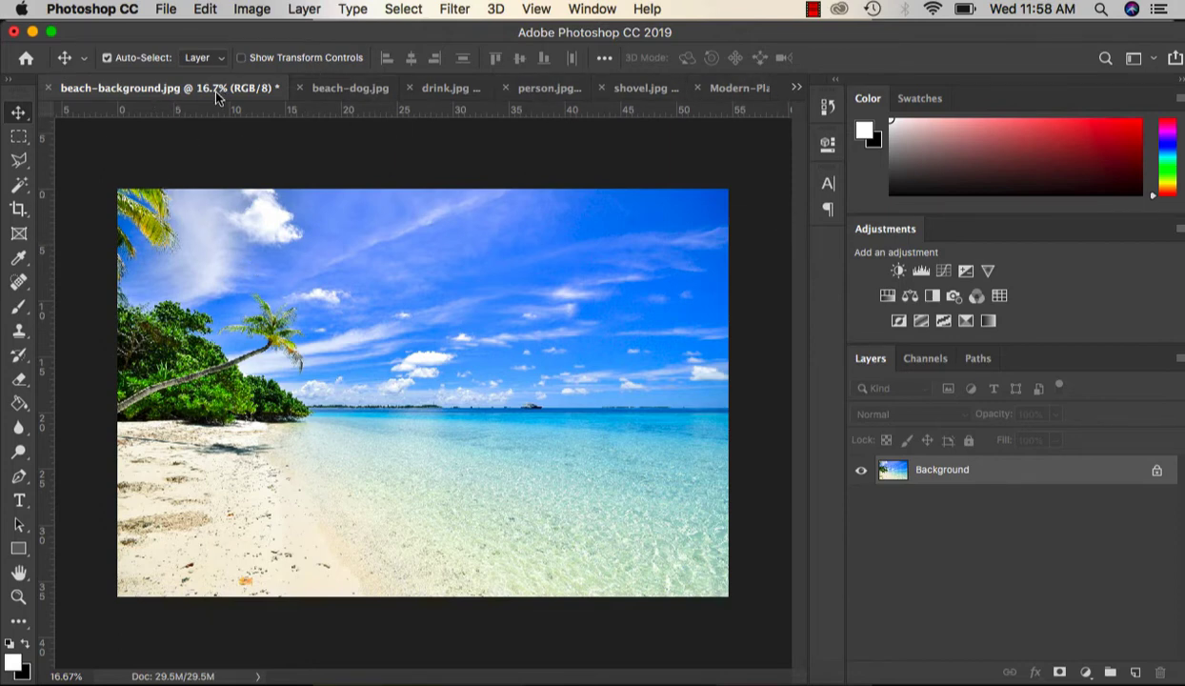
# Step: Look through the open dog, drink, person, shovel and plane images, returning to beach-background.jpg
pyautogui.click(343, 93)
pyautogui.click(434, 87)
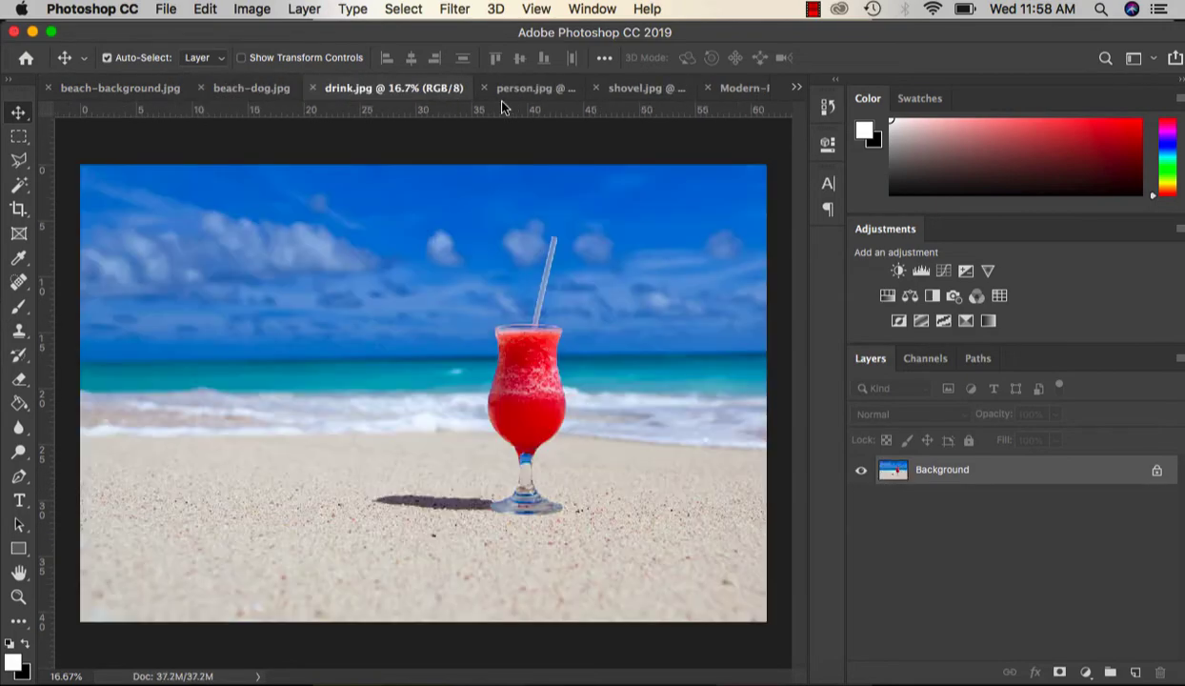
pyautogui.click(529, 91)
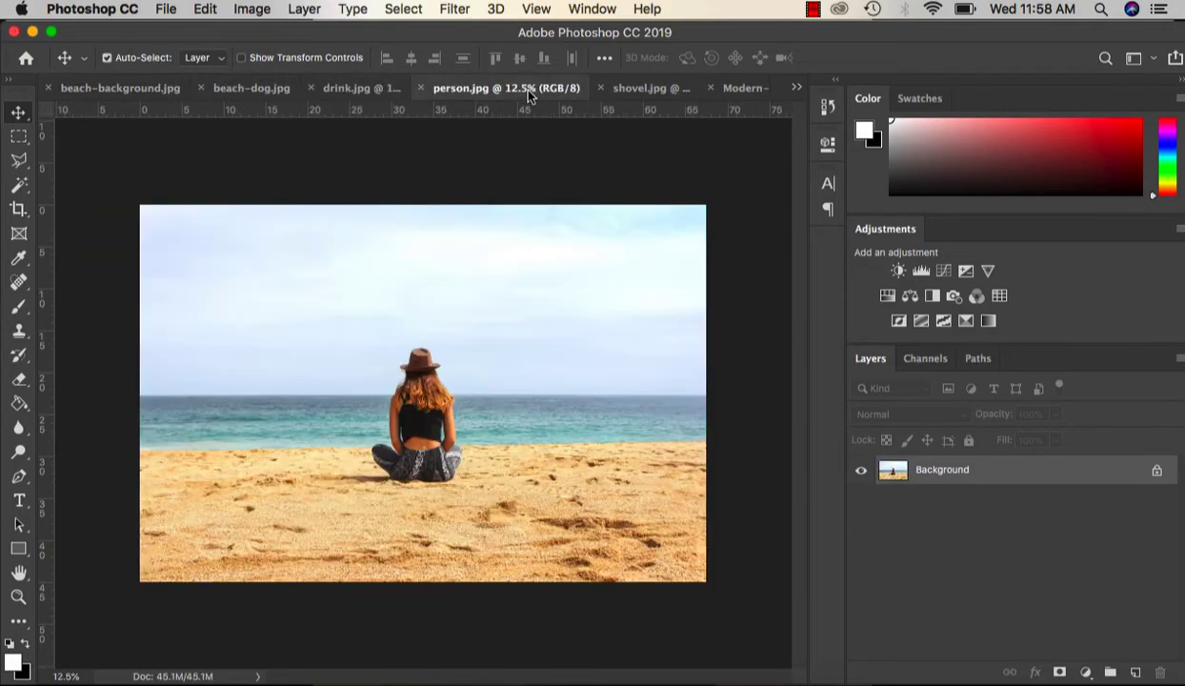
pyautogui.click(645, 88)
pyautogui.click(738, 88)
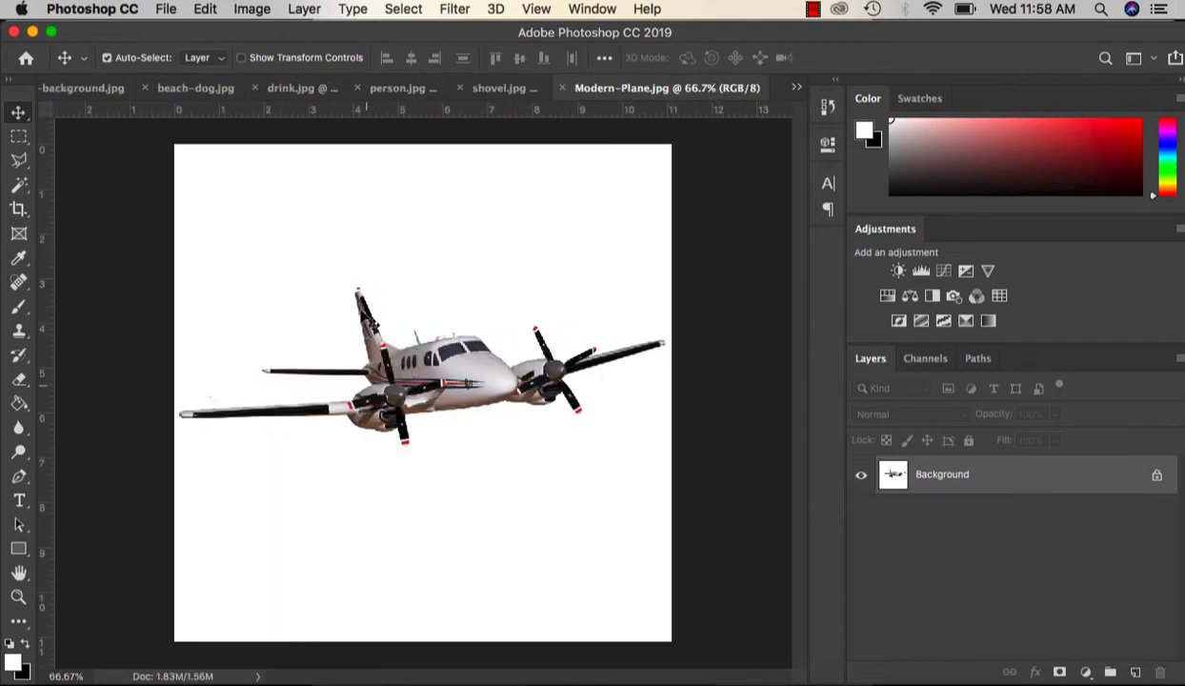
pyautogui.click(99, 88)
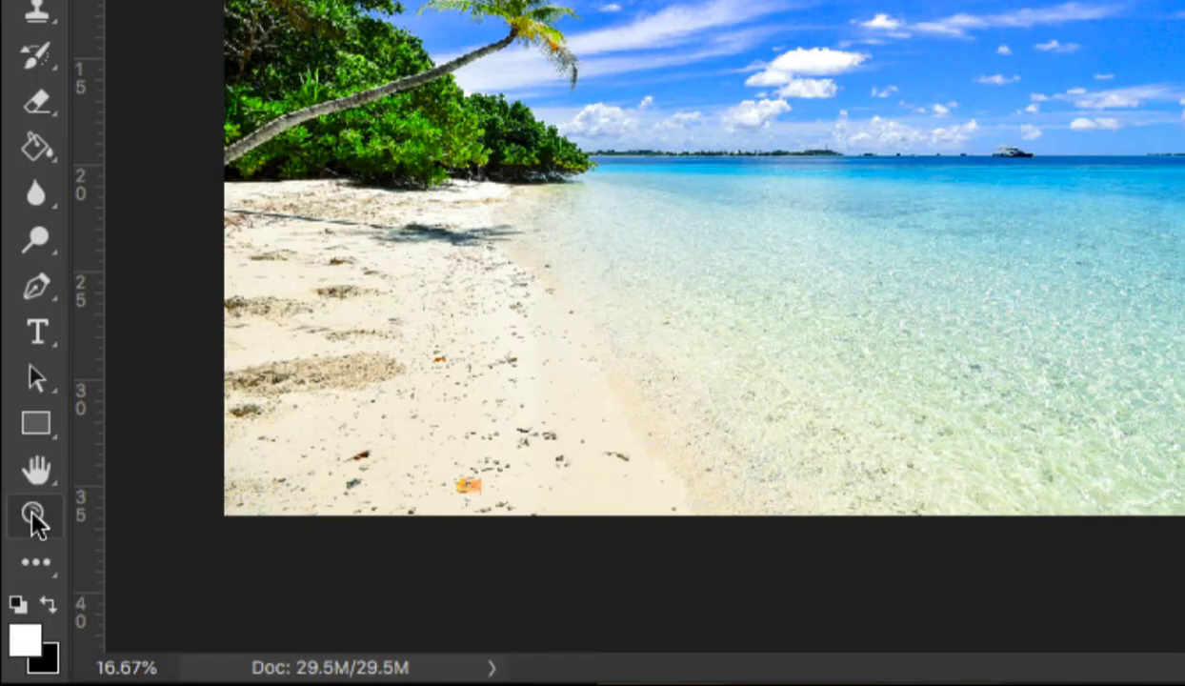
# Step: Zoom in on the beach background image to 50%
pyautogui.click(33, 517)
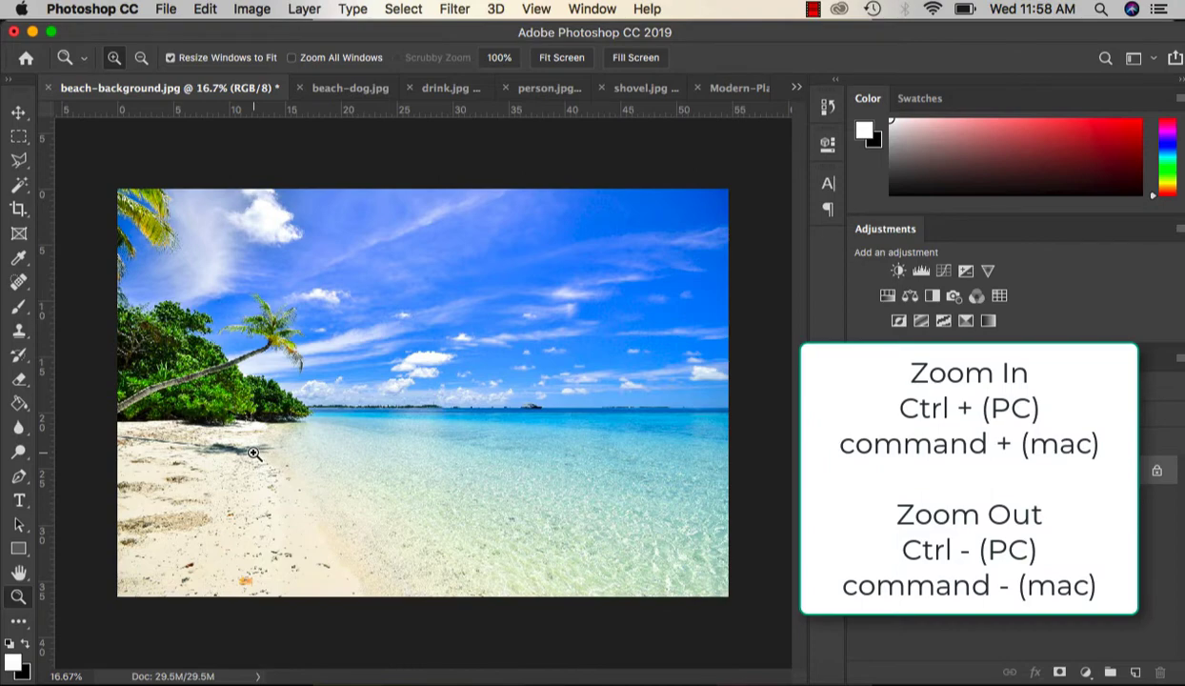
pyautogui.press('super+plus')
pyautogui.press('super+plus')
pyautogui.press('super+plus')
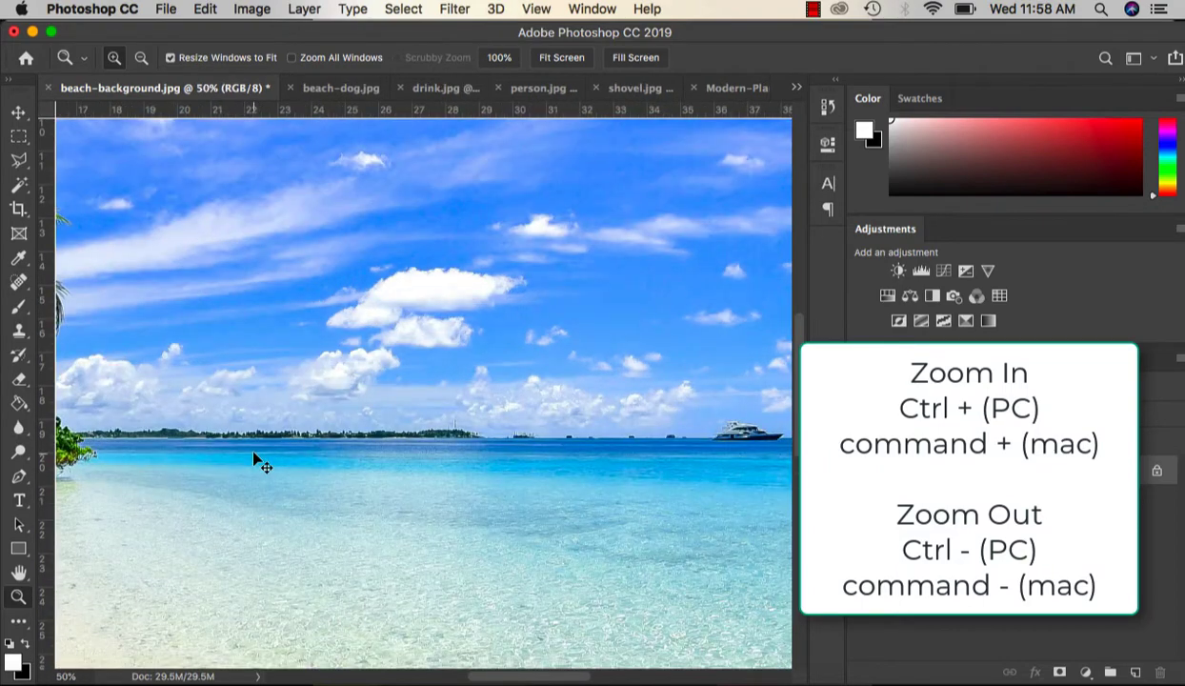
# Step: Switch to beach-dog.jpg and set the Pen tool to Path mode
pyautogui.click(365, 93)
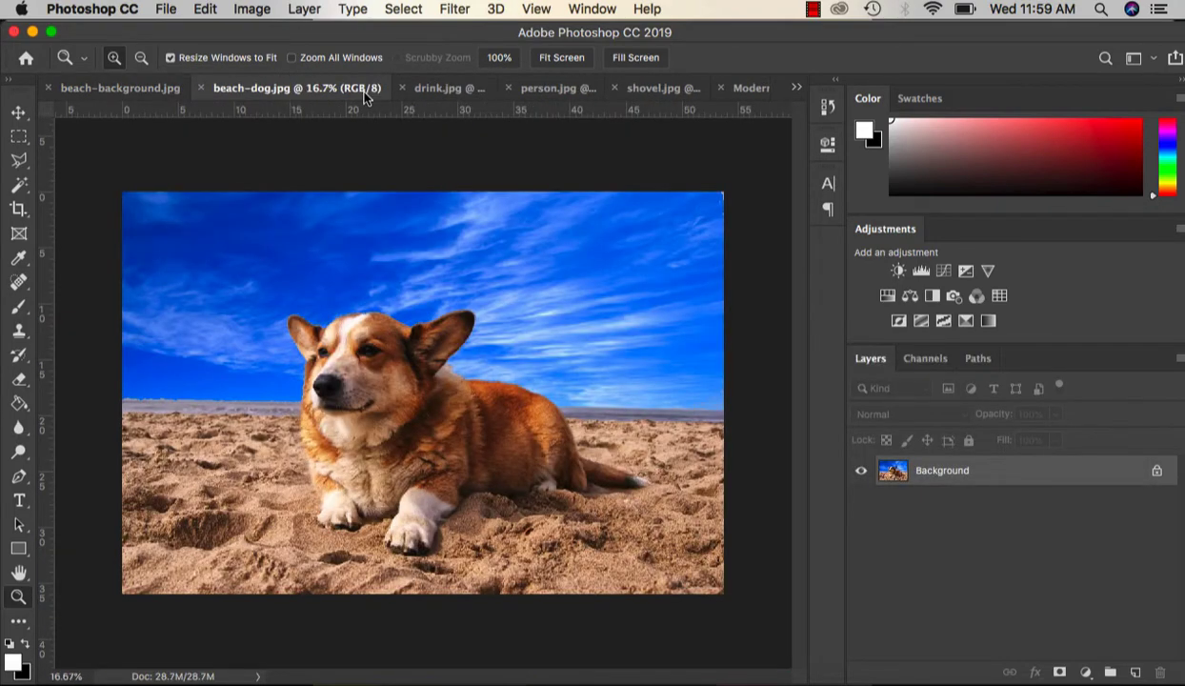
pyautogui.click(402, 413)
pyautogui.click(402, 413)
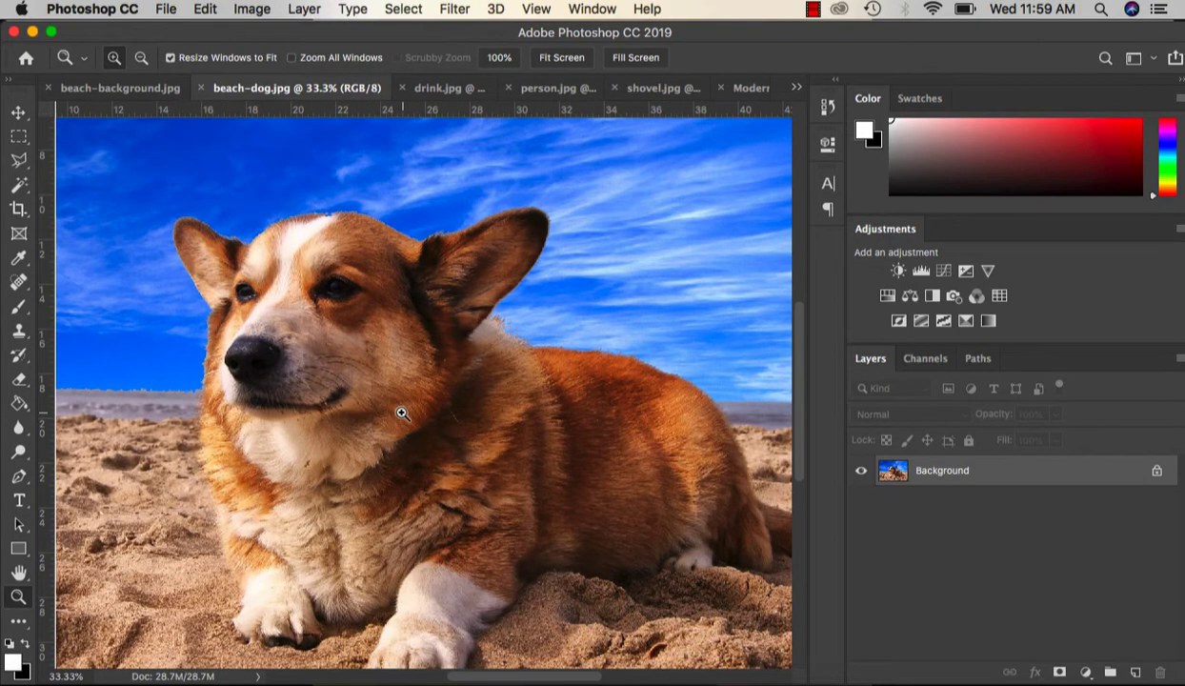
pyautogui.click(402, 412)
pyautogui.scroll(4, 402, 413)
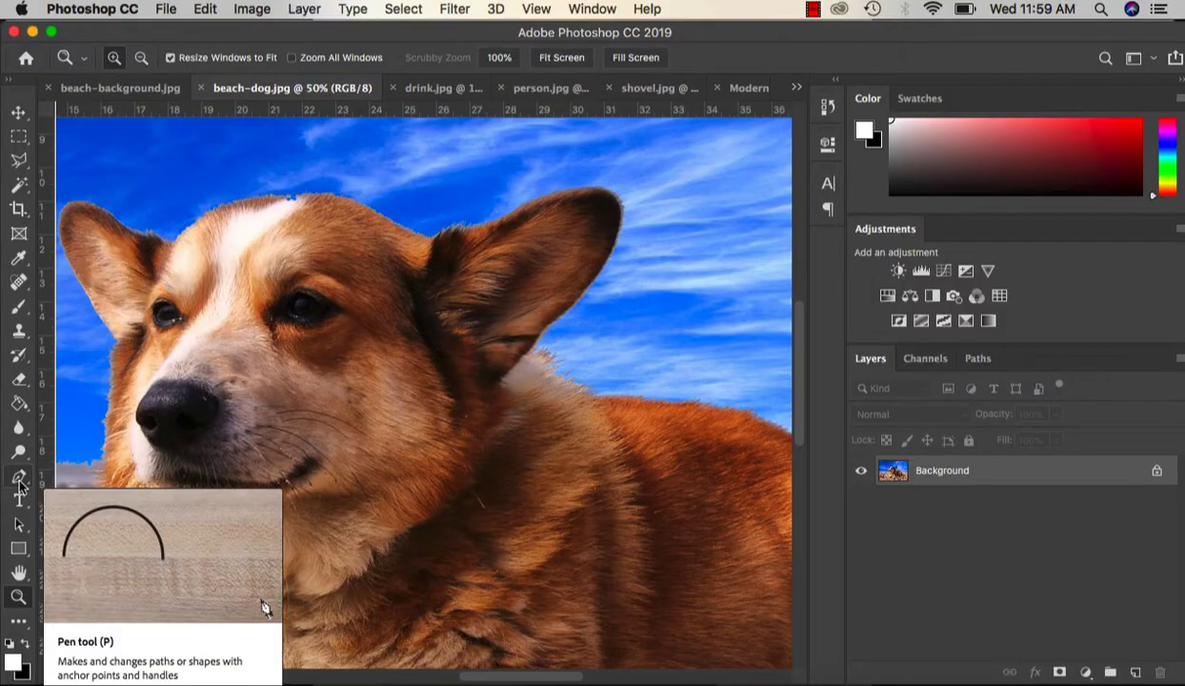
pyautogui.click(20, 484)
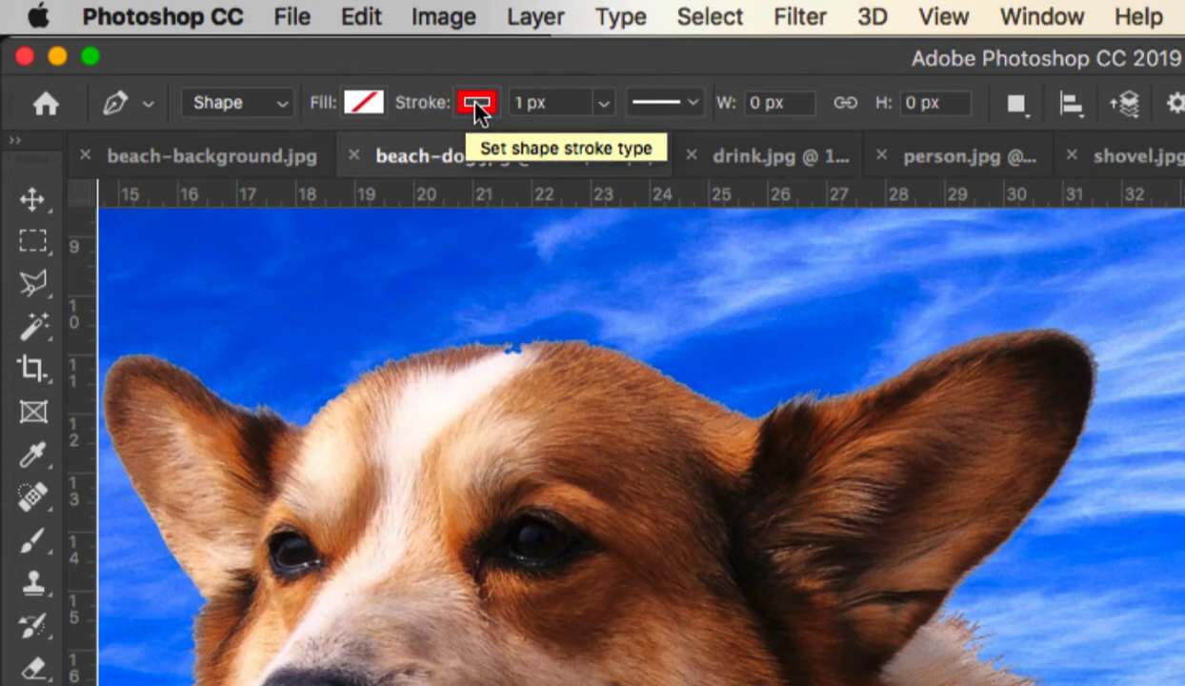
pyautogui.click(285, 103)
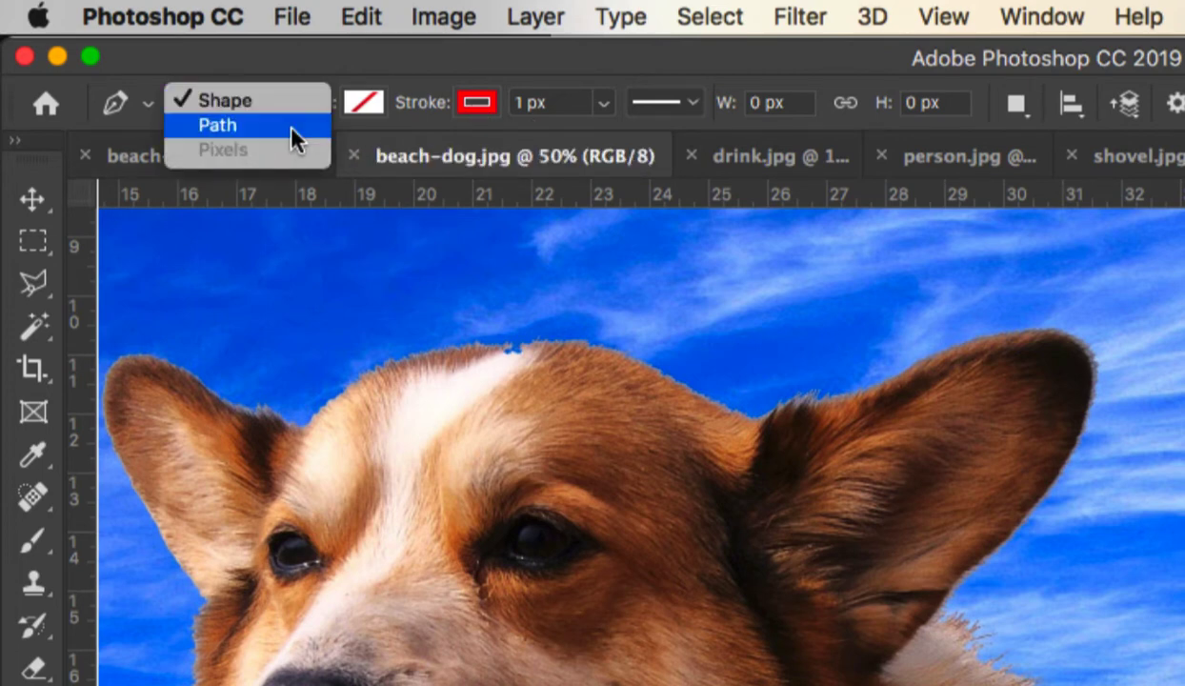
pyautogui.click(291, 131)
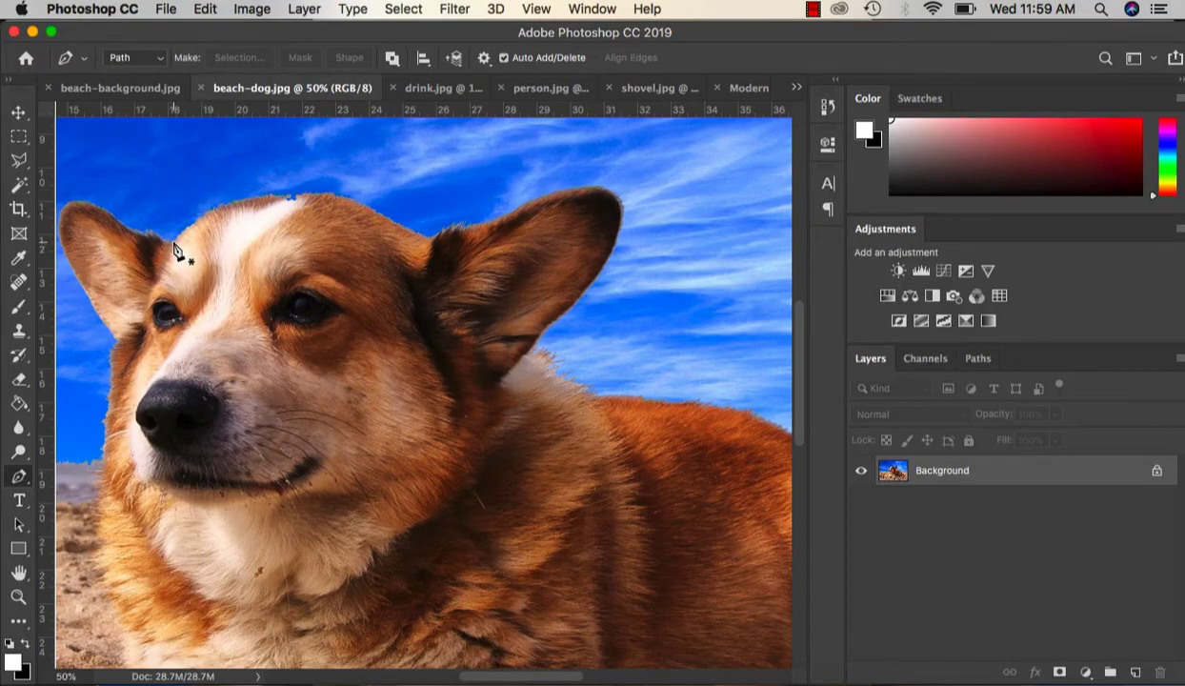
# Step: Start a path beside the inner base of the left ear, curve it to the top of the head and remove the outgoing handle
pyautogui.click(174, 252)
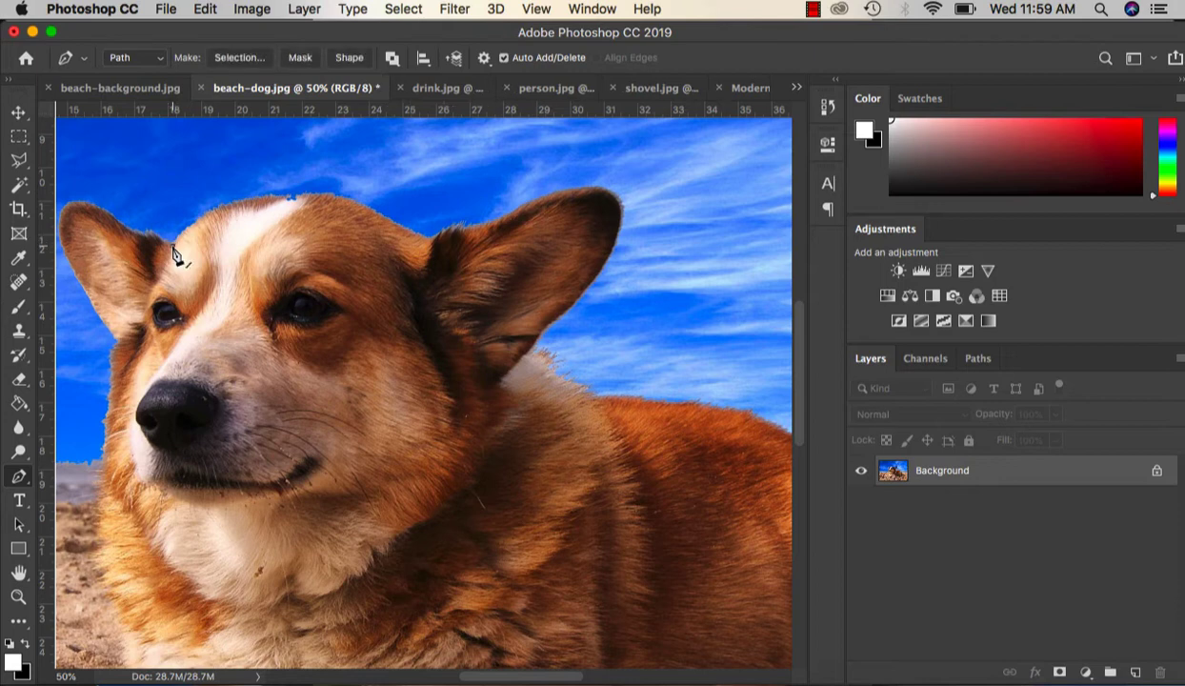
pyautogui.click(281, 203)
pyautogui.moveTo(282, 205); pyautogui.dragTo(373, 204)
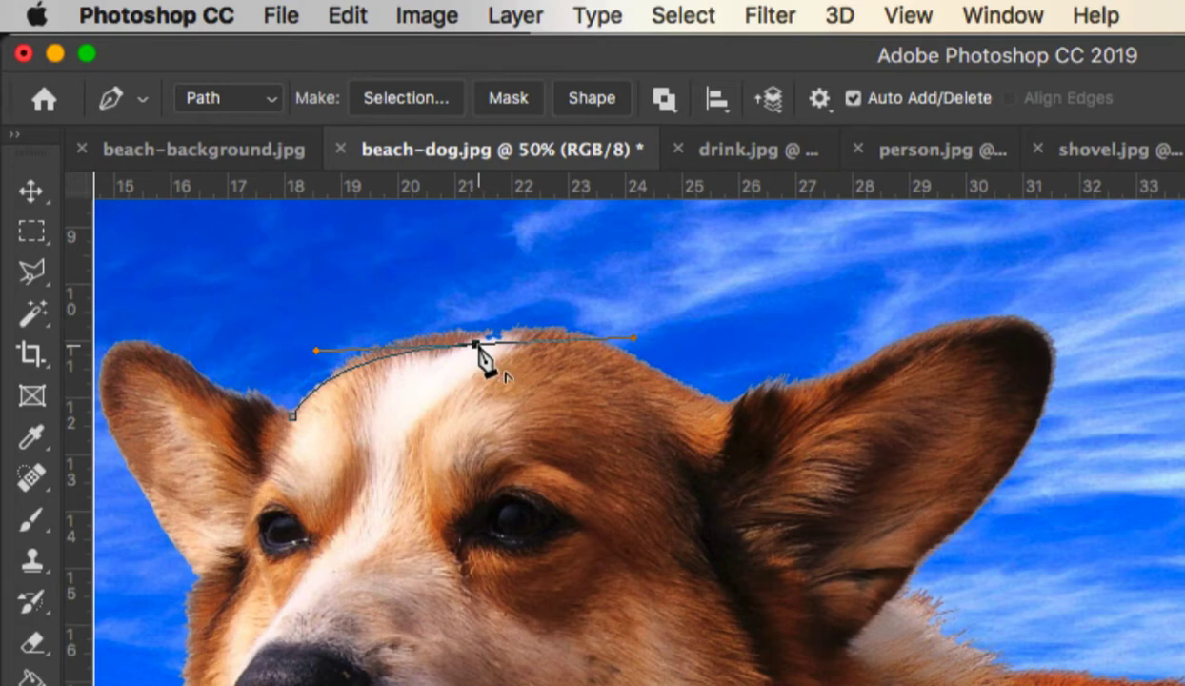
pyautogui.click(477, 347)
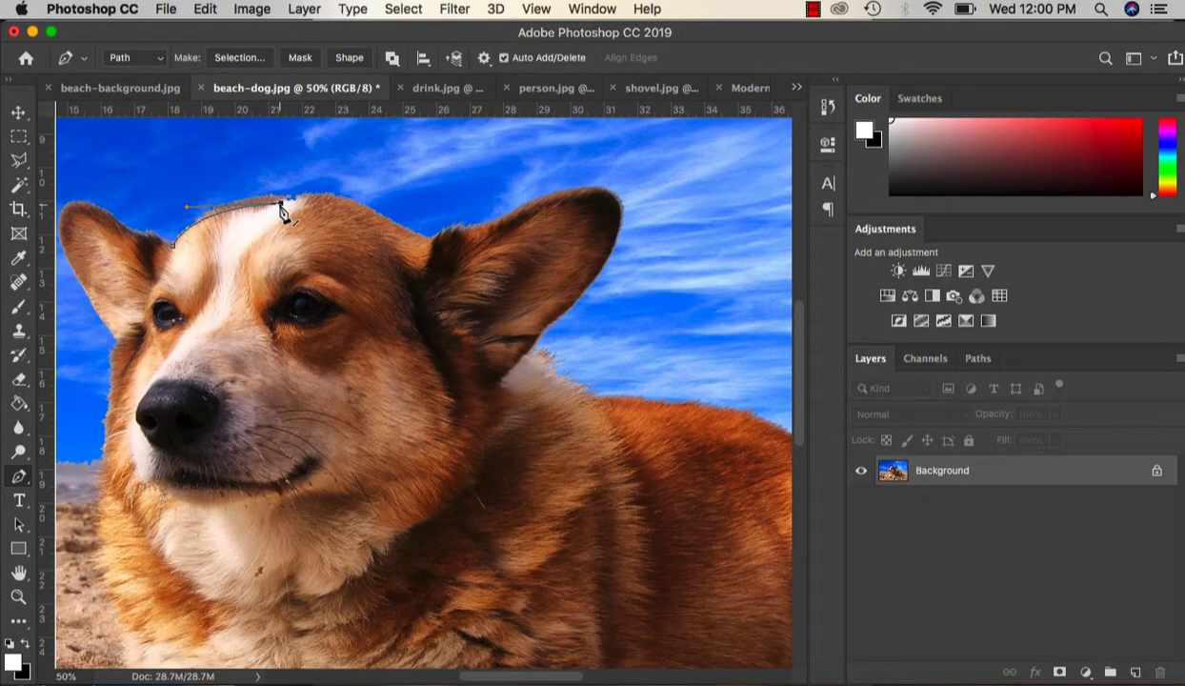
pyautogui.click(281, 204)
# Step: Continue the path down the head to the right ear's base and partway along that ear's upper edge
pyautogui.moveTo(426, 244); pyautogui.dragTo(503, 296)
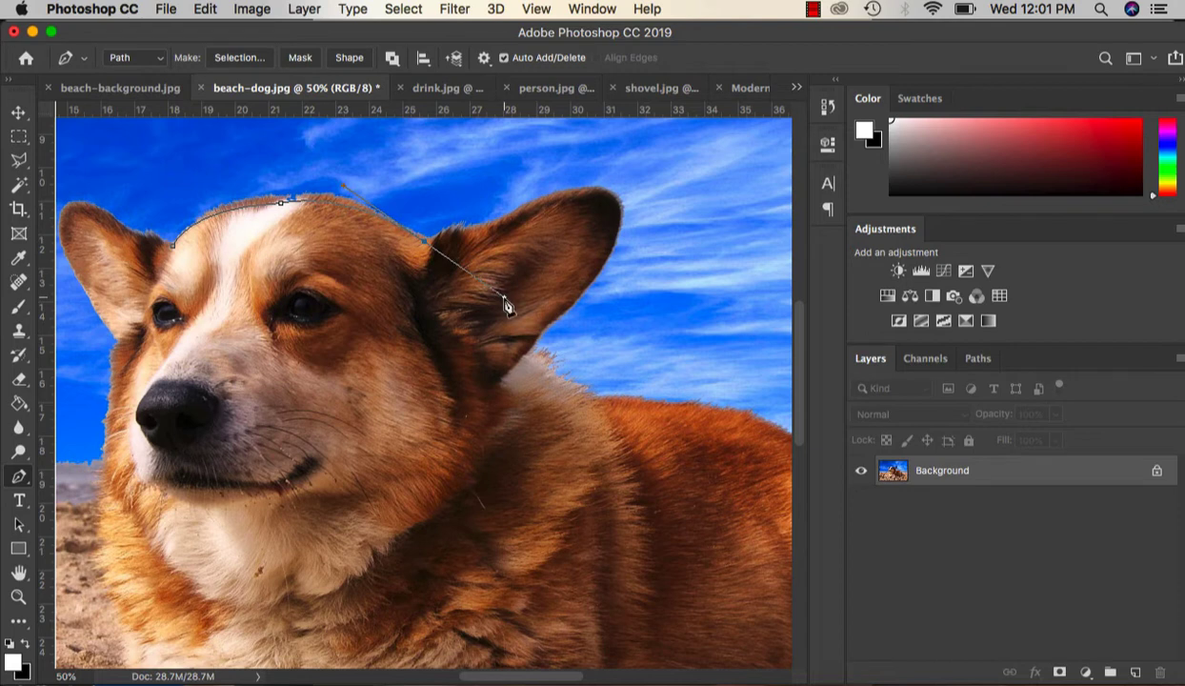
pyautogui.keyDown('alt'); pyautogui.click(426, 244); pyautogui.keyUp('alt')
pyautogui.click(494, 224)
pyautogui.keyDown('alt'); pyautogui.click(495, 229); pyautogui.keyUp('alt')
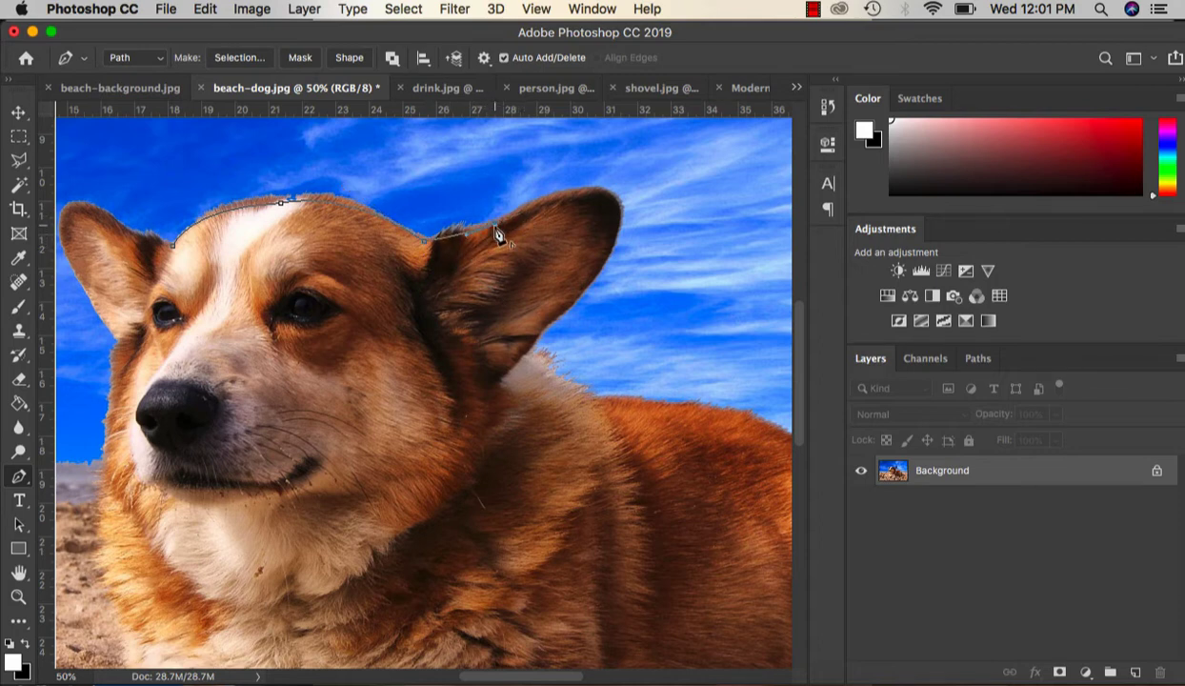
# Step: Trace the path around the tip of the right ear and down its outer edge, removing handles where the direction changes
pyautogui.click(612, 203)
pyautogui.moveTo(642, 211); pyautogui.dragTo(665, 229)
pyautogui.keyDown('alt'); pyautogui.click(612, 201); pyautogui.keyUp('alt')
pyautogui.moveTo(606, 257); pyautogui.dragTo(583, 297)
pyautogui.click(548, 322)
pyautogui.moveTo(551, 327); pyautogui.dragTo(517, 340)
pyautogui.keyDown('alt'); pyautogui.click(550, 321); pyautogui.keyUp('alt')
# Step: Continue the path from below the right ear over the neck fur and along the top of the dog's back
pyautogui.click(578, 405)
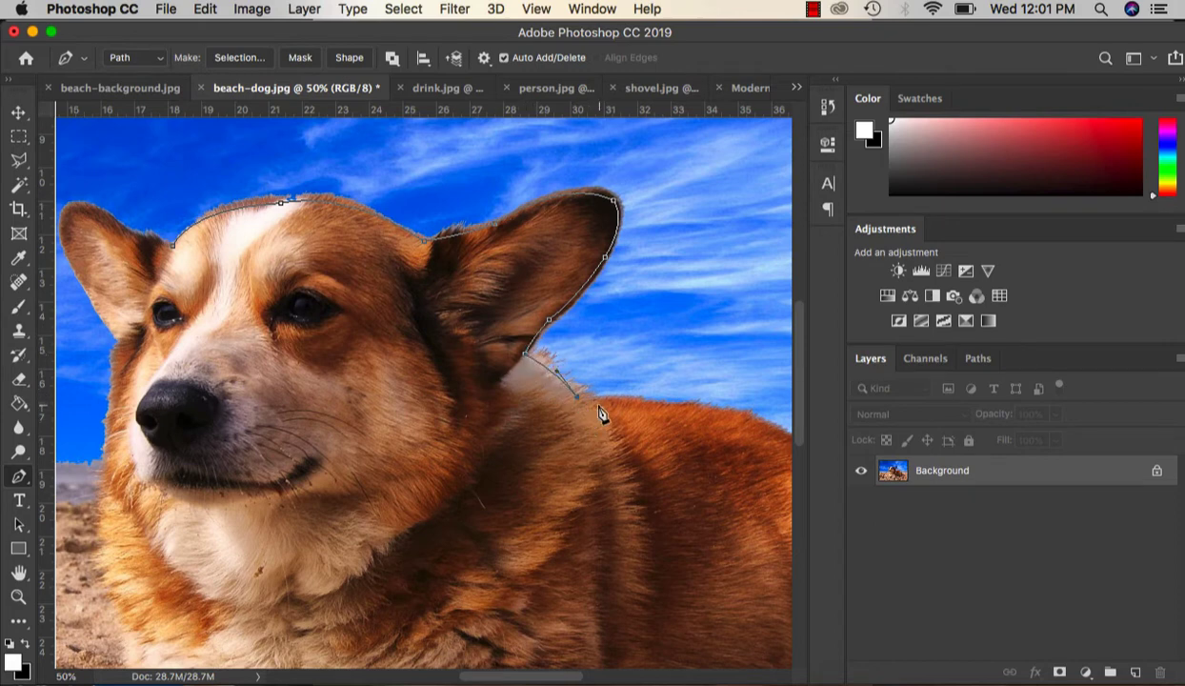
pyautogui.keyDown('alt'); pyautogui.click(577, 398); pyautogui.keyUp('alt')
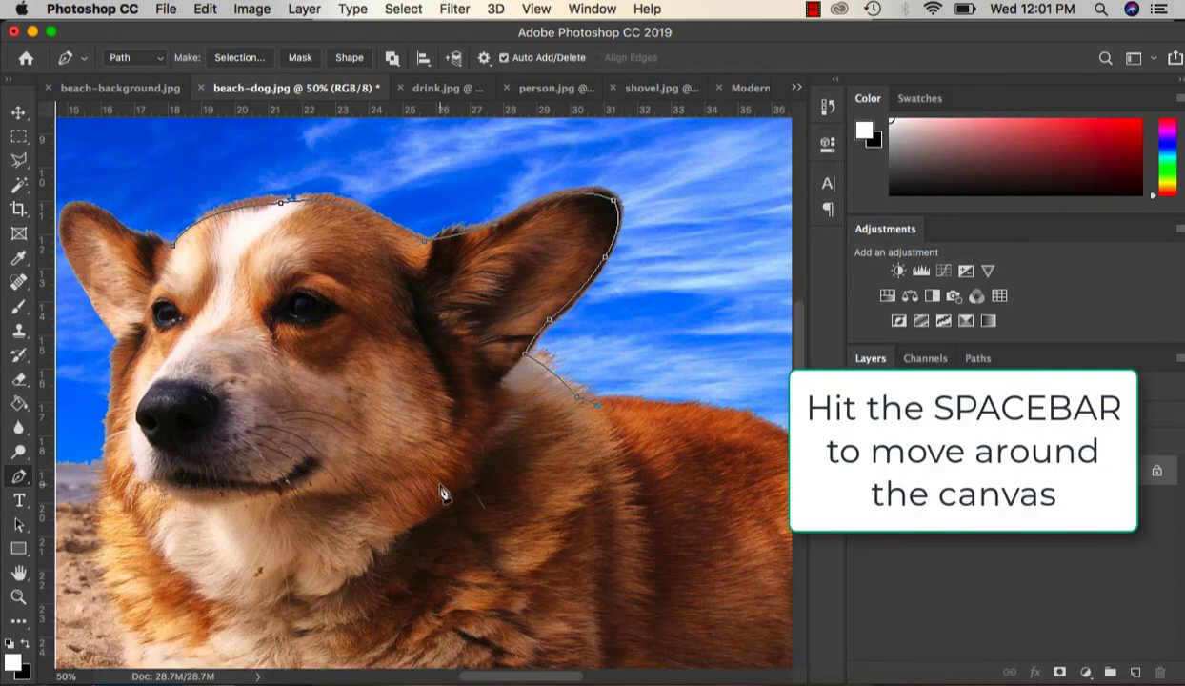
pyautogui.moveTo(572, 467); pyautogui.dragTo(395, 423)
pyautogui.press('super+r')
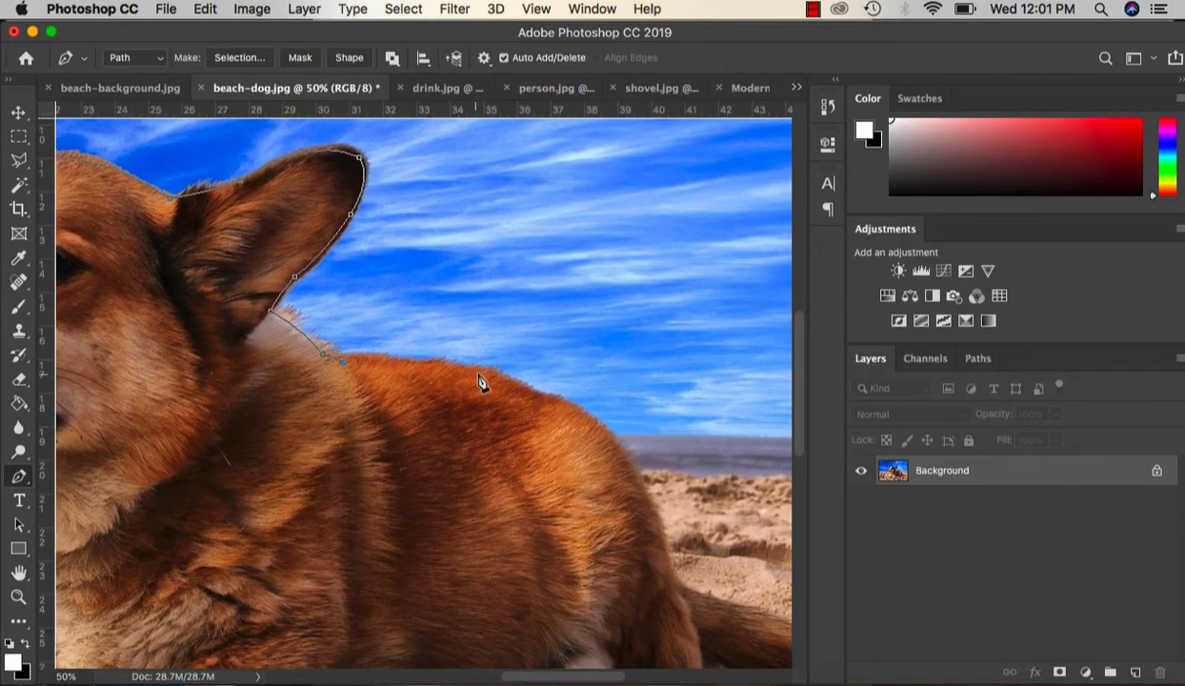
pyautogui.click(530, 394)
pyautogui.moveTo(536, 402); pyautogui.dragTo(620, 433)
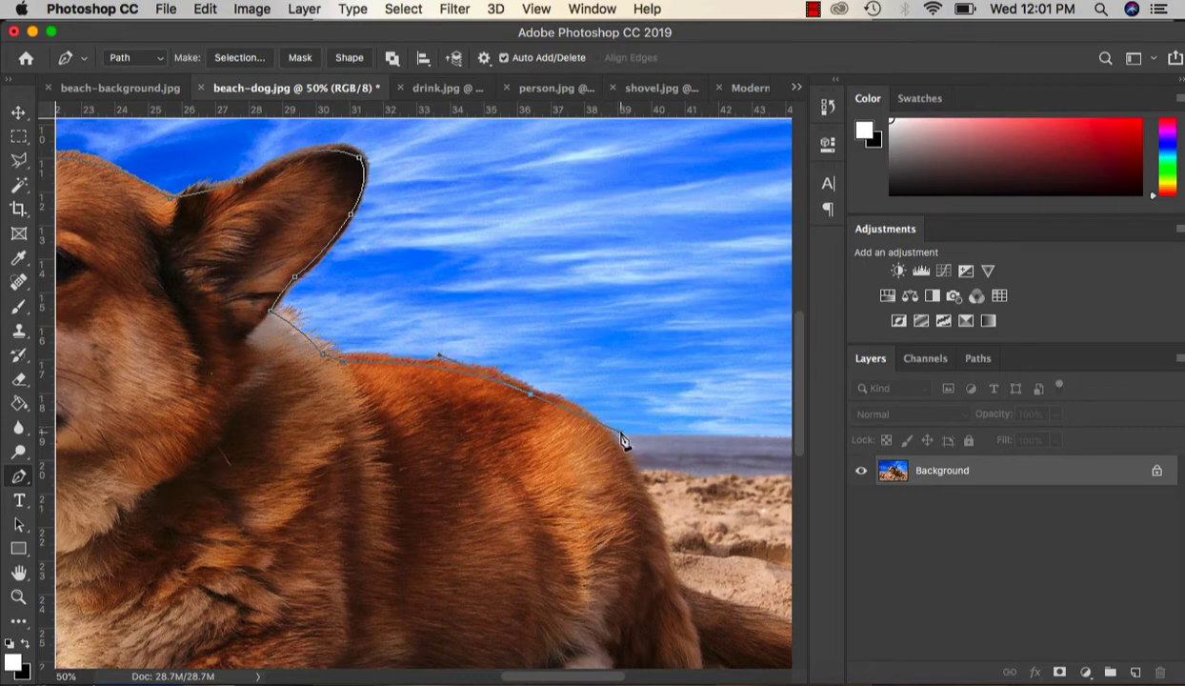
pyautogui.keyDown('alt'); pyautogui.click(532, 395); pyautogui.keyUp('alt')
# Step: Curve the path down over the dog's rump, removing the outgoing handle at its rear point
pyautogui.scroll(-5, 626, 472)
pyautogui.hscroll(2, 627, 472)
pyautogui.scroll(-1, 627, 473)
pyautogui.hscroll(1, 626, 472)
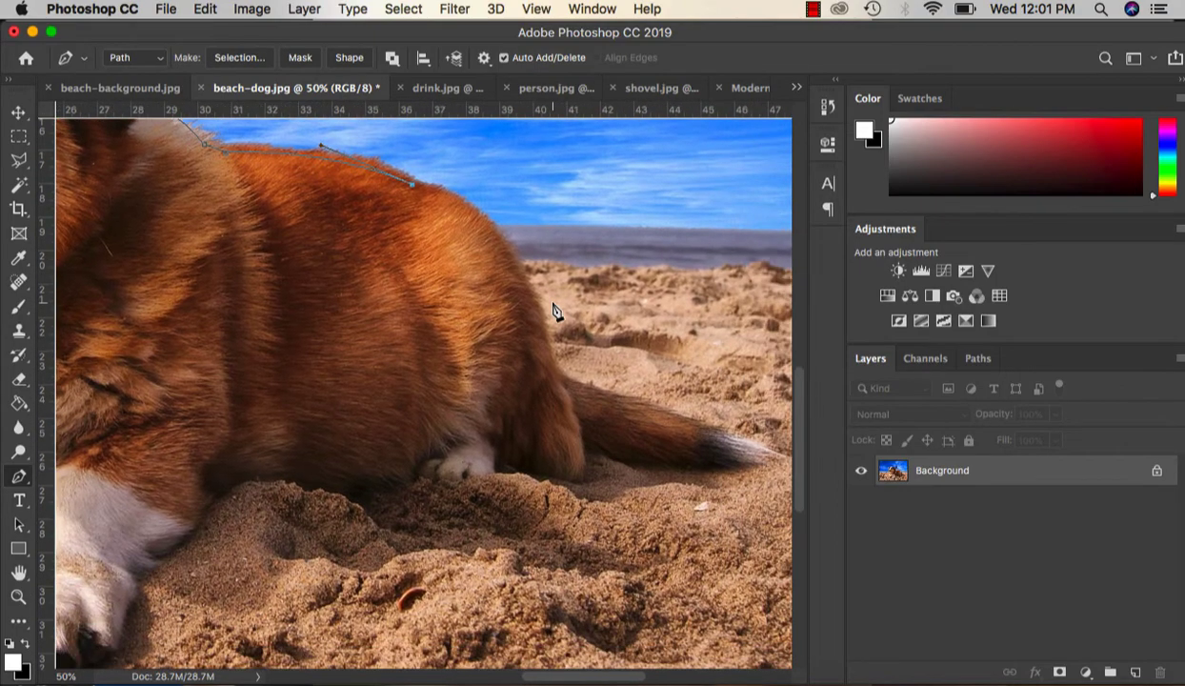
pyautogui.moveTo(533, 312); pyautogui.dragTo(566, 424)
pyautogui.keyDown('alt'); pyautogui.click(535, 315); pyautogui.keyUp('alt')
# Step: Trace the path along the tail's upper edge, around its tip and back along its underside to the hind leg
pyautogui.moveTo(653, 411); pyautogui.dragTo(726, 432)
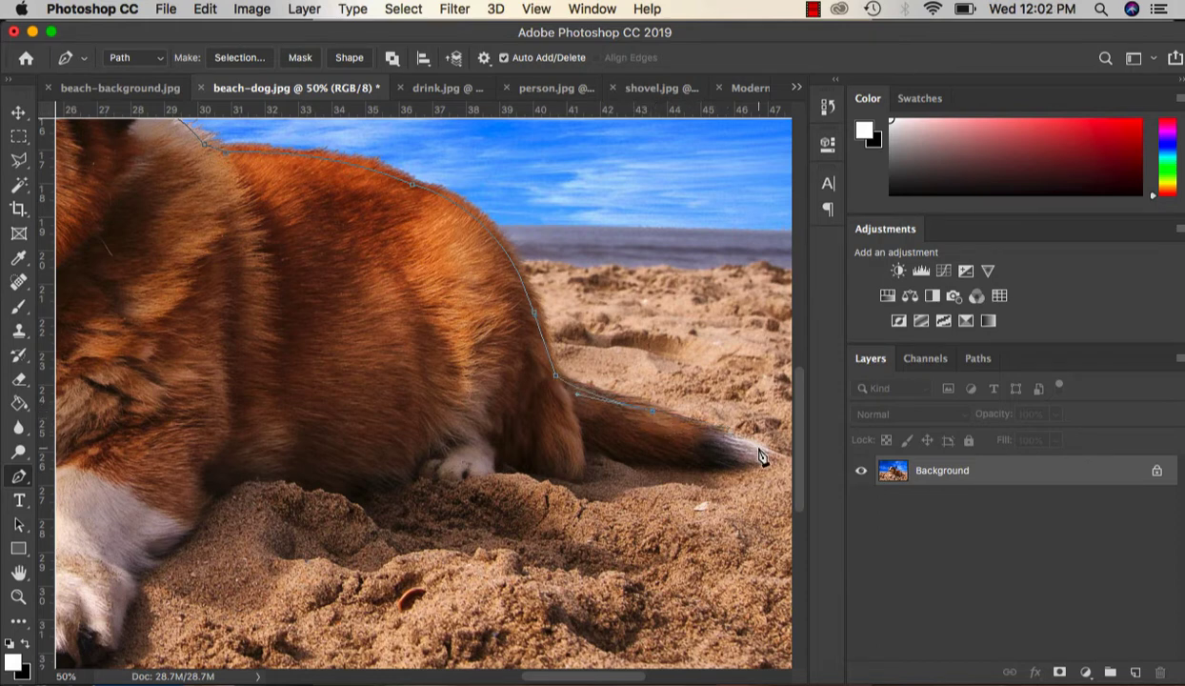
pyautogui.moveTo(757, 448); pyautogui.dragTo(779, 465)
pyautogui.moveTo(712, 466); pyautogui.dragTo(671, 466)
pyautogui.keyDown('alt'); pyautogui.click(711, 466); pyautogui.keyUp('alt')
pyautogui.moveTo(582, 438); pyautogui.dragTo(529, 408)
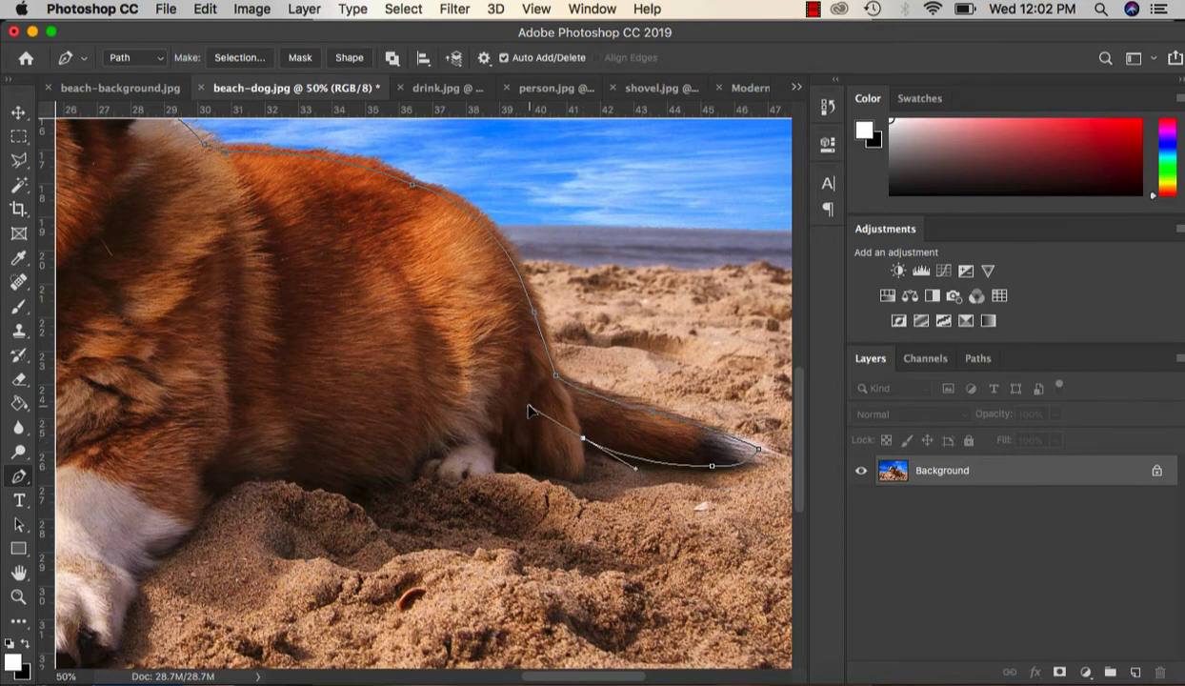
pyautogui.keyDown('alt'); pyautogui.click(582, 438); pyautogui.keyUp('alt')
# Step: Trace the path down the hind leg and along the bottom of the hind paw
pyautogui.click(582, 479)
pyautogui.moveTo(510, 470); pyautogui.dragTo(499, 465)
pyautogui.click(436, 481)
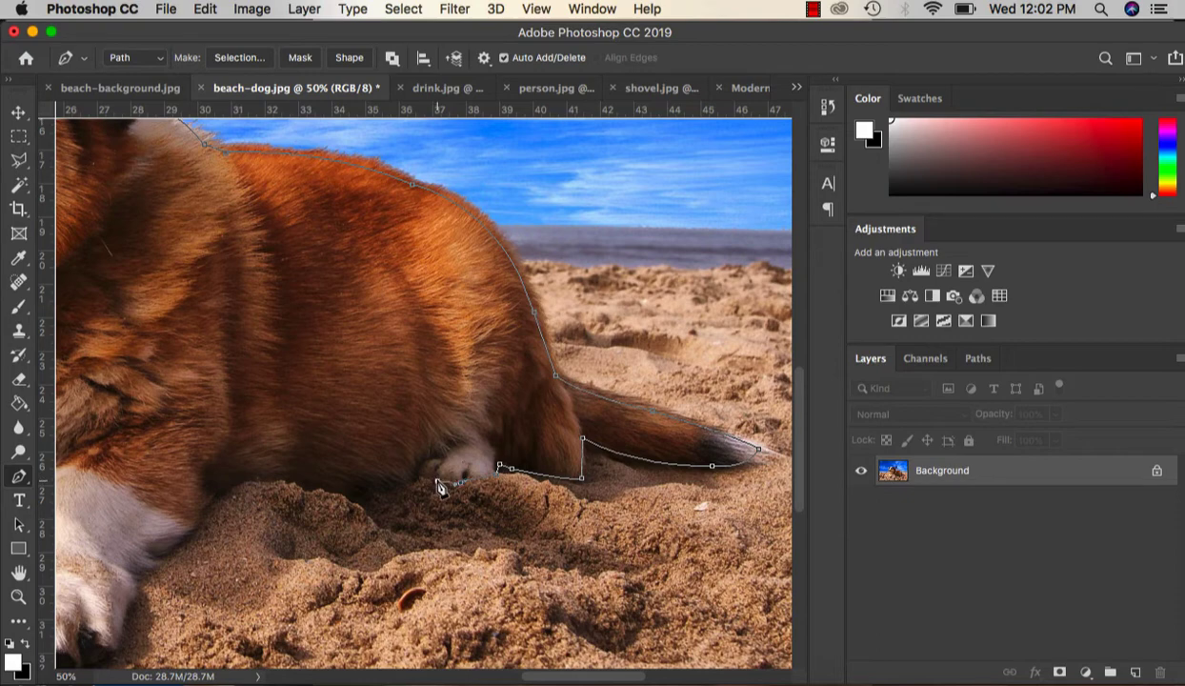
# Step: Continue the path from the hind paw along the belly's lower edge where it meets the sand
pyautogui.scroll(-2, 424, 484)
pyautogui.hscroll(-3, 424, 484)
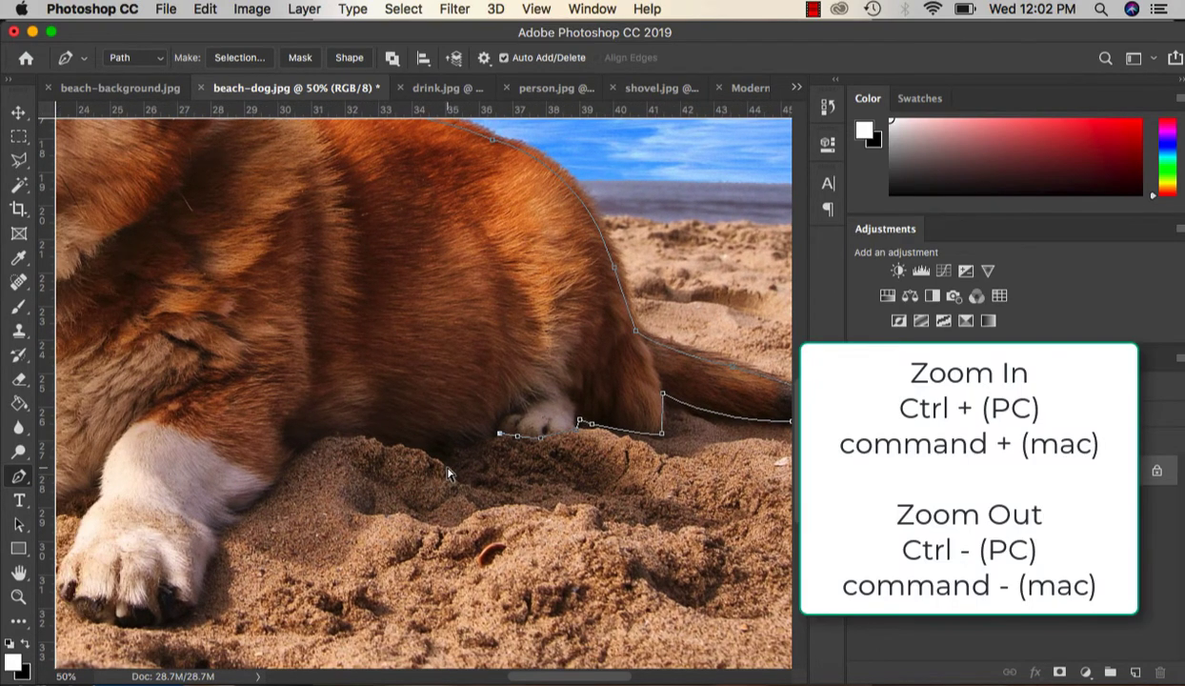
pyautogui.press('super+plus')
pyautogui.press('super+plus')
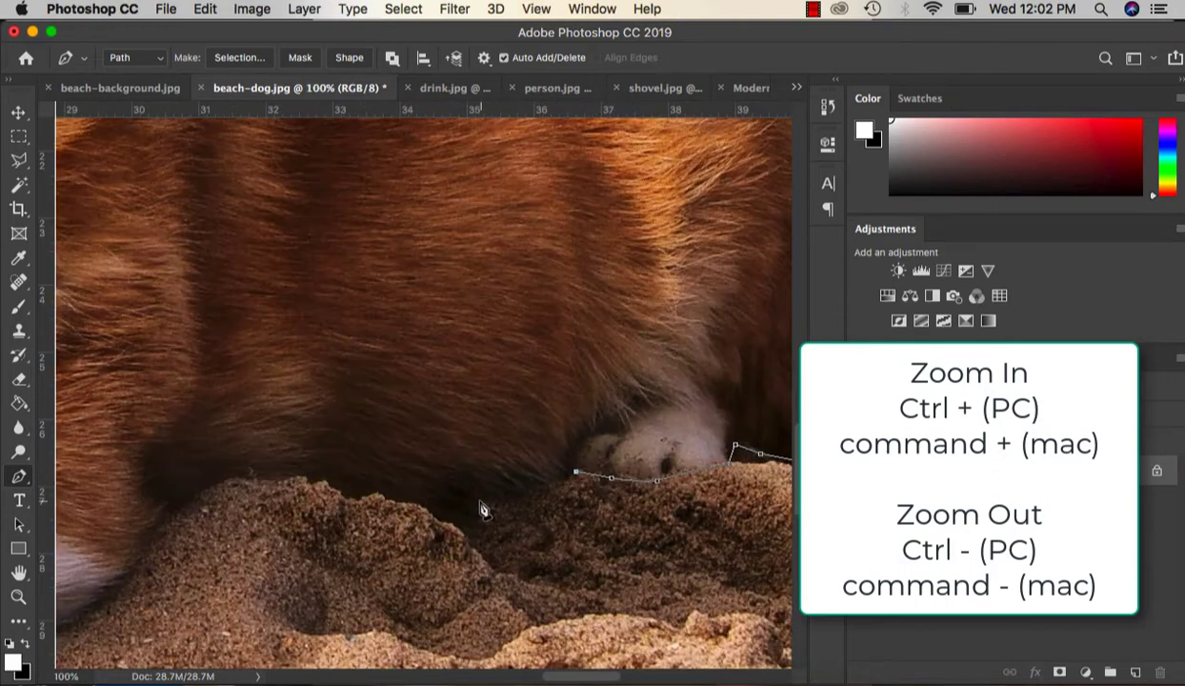
pyautogui.moveTo(461, 521); pyautogui.dragTo(431, 547)
pyautogui.keyDown('alt'); pyautogui.click(461, 521); pyautogui.keyUp('alt')
pyautogui.moveTo(349, 492); pyautogui.dragTo(312, 484)
pyautogui.click(292, 474)
pyautogui.moveTo(221, 479); pyautogui.dragTo(228, 490)
# Step: Trace the path from the belly down the outer edge of the right front leg to the top of its paw
pyautogui.scroll(-5, 409, 370)
pyautogui.hscroll(-8, 410, 369)
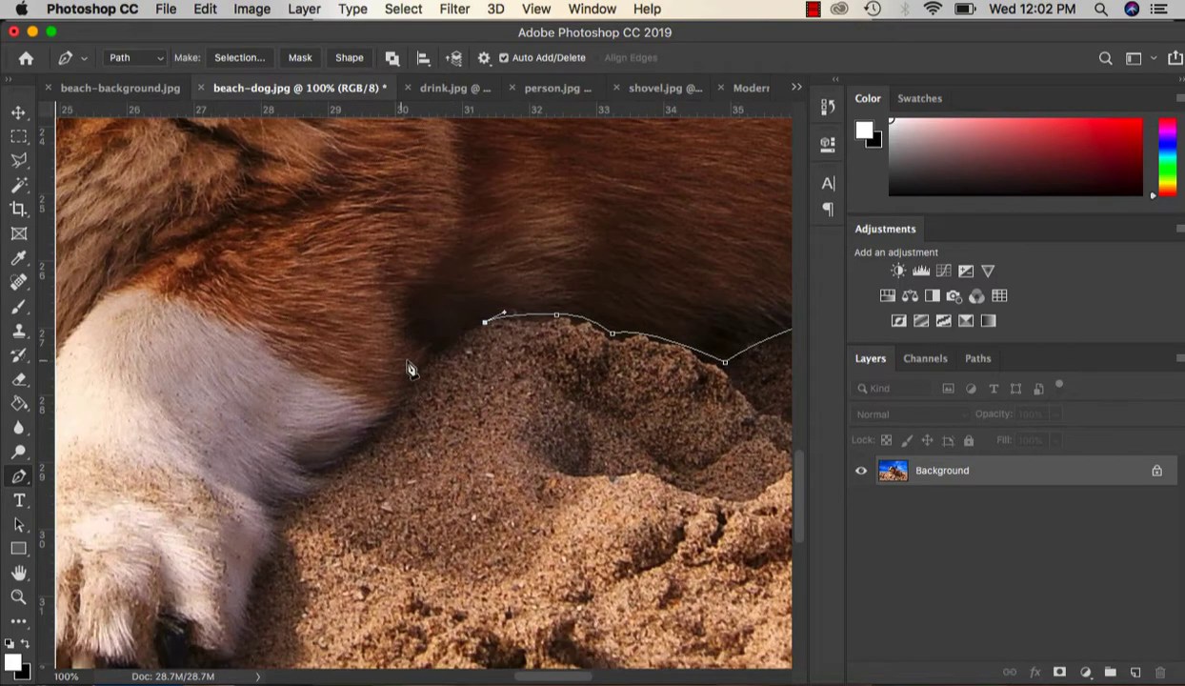
pyautogui.click(414, 374)
pyautogui.click(309, 465)
pyautogui.scroll(-5, 252, 476)
pyautogui.hscroll(-7, 253, 476)
pyautogui.click(551, 299)
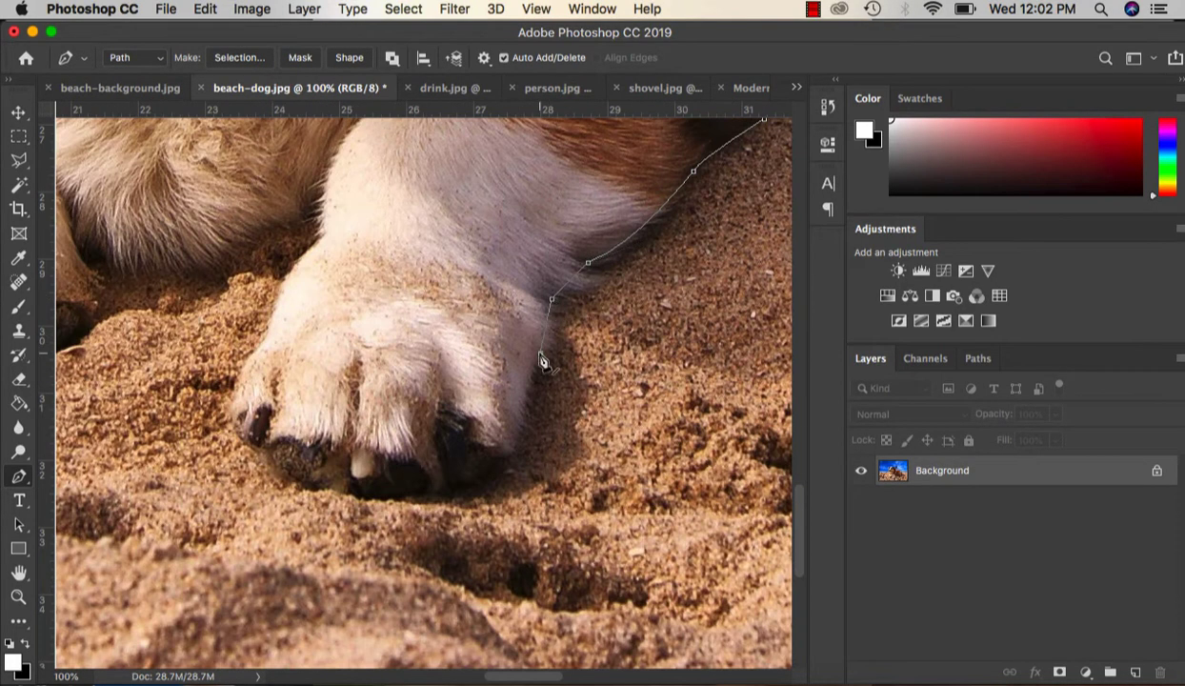
# Step: Trace the path around the right front paw, following its outer side, claws and toes to the inner side
pyautogui.click(540, 352)
pyautogui.click(504, 453)
pyautogui.click(439, 492)
pyautogui.click(406, 494)
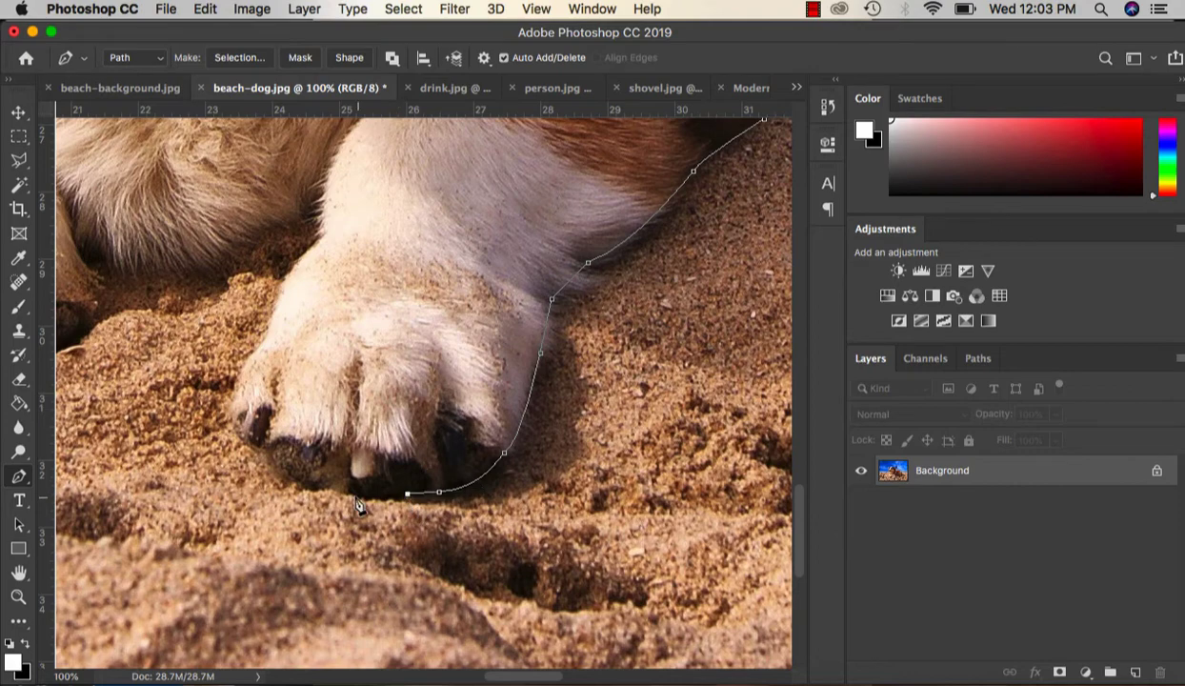
pyautogui.click(348, 493)
pyautogui.click(309, 484)
pyautogui.click(273, 451)
pyautogui.click(257, 444)
pyautogui.click(244, 372)
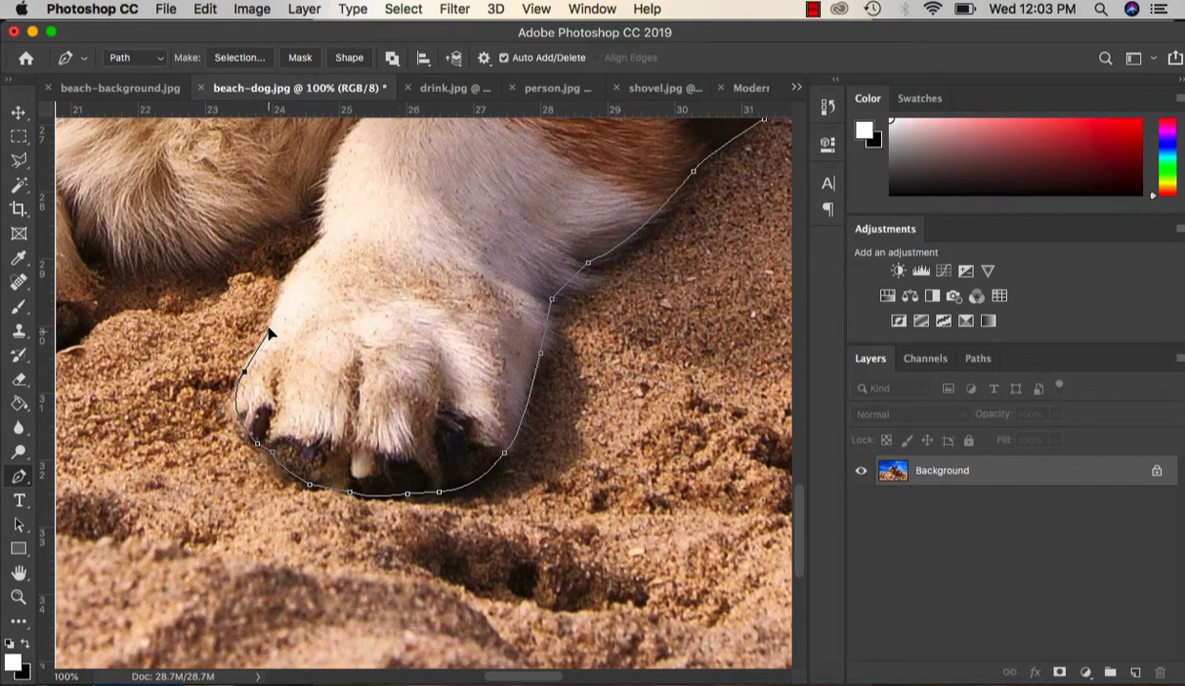
# Step: Continue the path up the inner side of the right front leg and along the bottom of the chest fur to the left leg
pyautogui.click(269, 334)
pyautogui.click(321, 240)
pyautogui.scroll(4, 343, 224)
pyautogui.hscroll(-8, 343, 224)
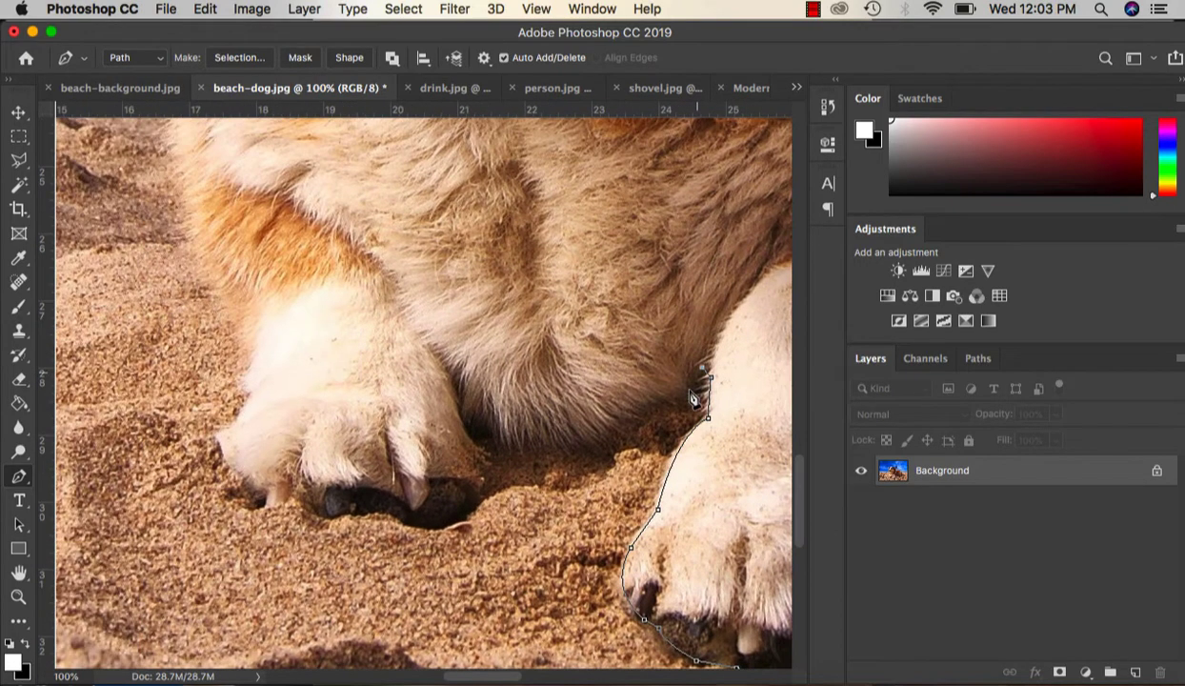
pyautogui.click(628, 416)
pyautogui.click(549, 442)
pyautogui.click(469, 413)
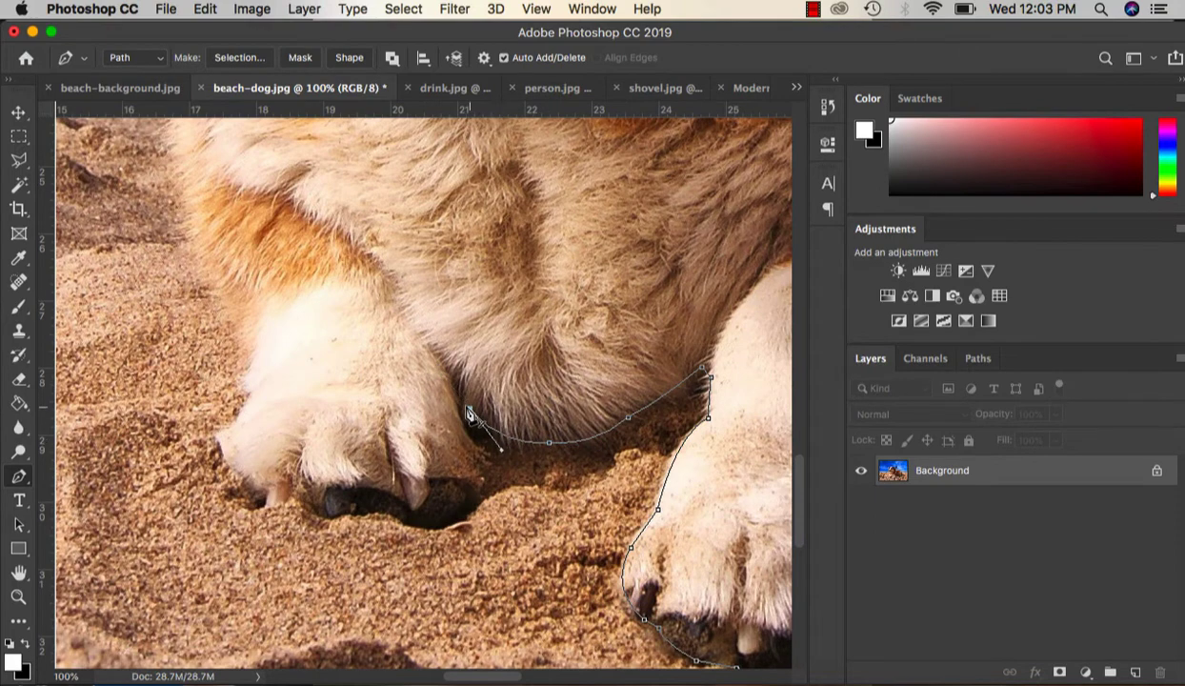
# Step: Trace the path around the bottom of the left front paw and up the outer side of its leg
pyautogui.click(473, 464)
pyautogui.click(458, 515)
pyautogui.click(405, 522)
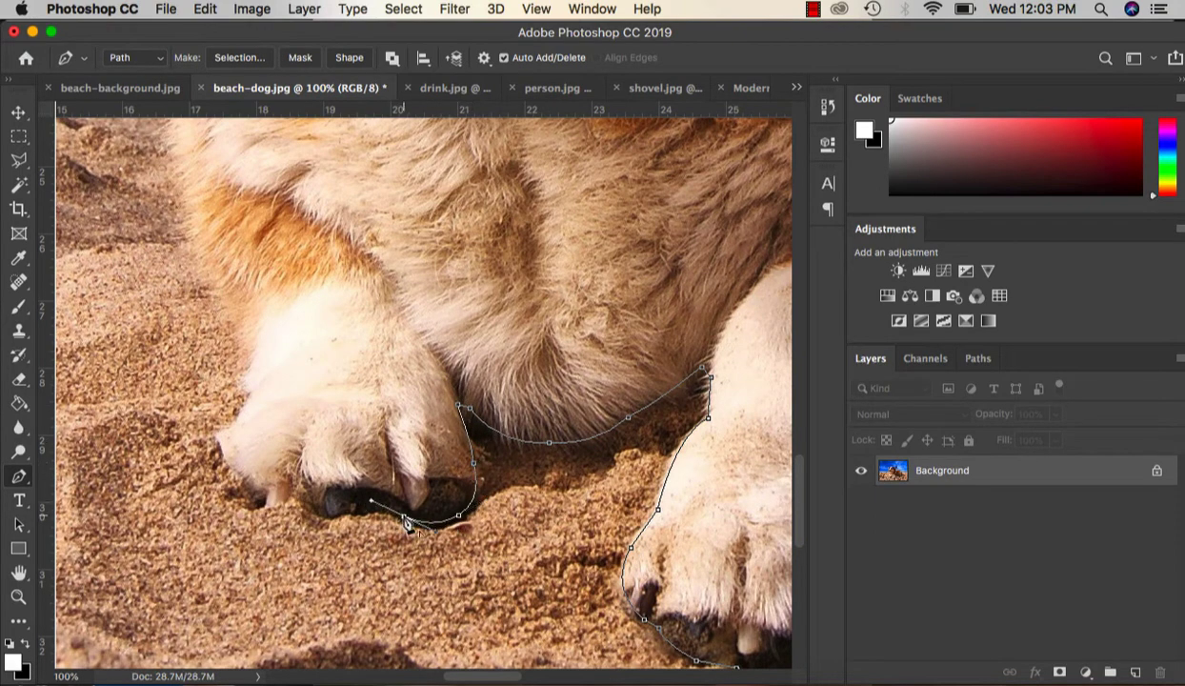
pyautogui.click(356, 510)
pyautogui.click(326, 517)
pyautogui.click(293, 482)
pyautogui.click(256, 388)
pyautogui.scroll(10, 262, 312)
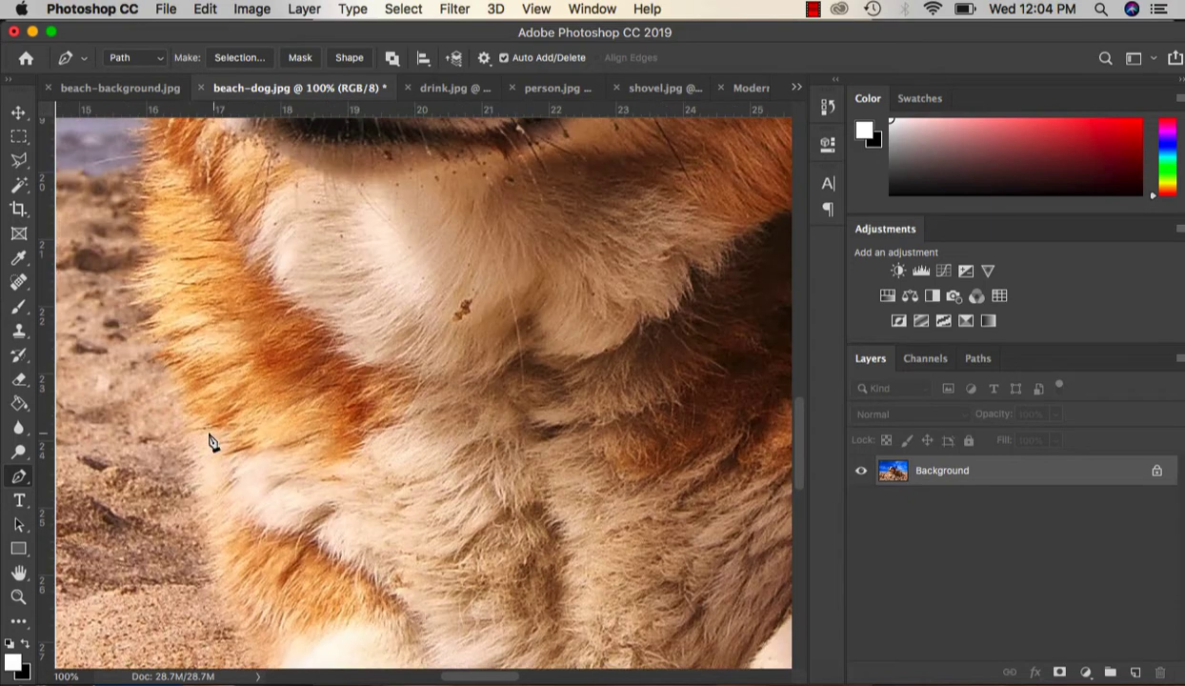
# Step: Continue the path from the chest fur up the side of the dog's face to the base of the ear
pyautogui.click(215, 405)
pyautogui.scroll(4, 238, 400)
pyautogui.click(194, 265)
pyautogui.scroll(10, 205, 381)
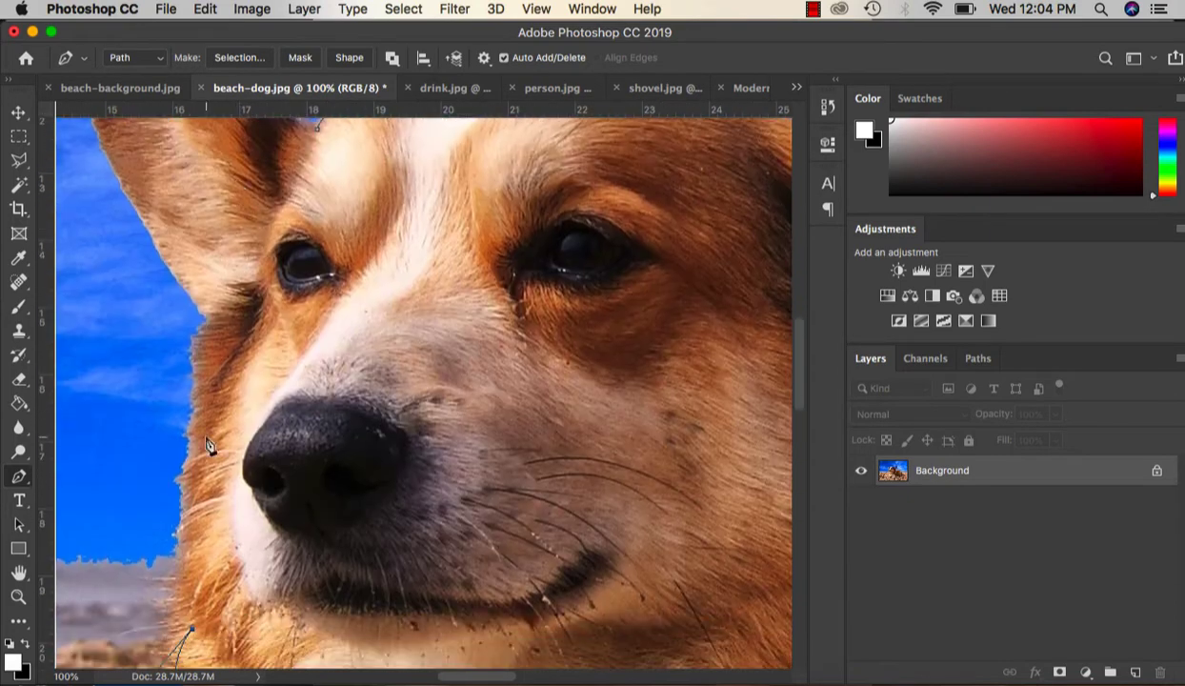
pyautogui.click(209, 320)
pyautogui.scroll(3, 225, 315)
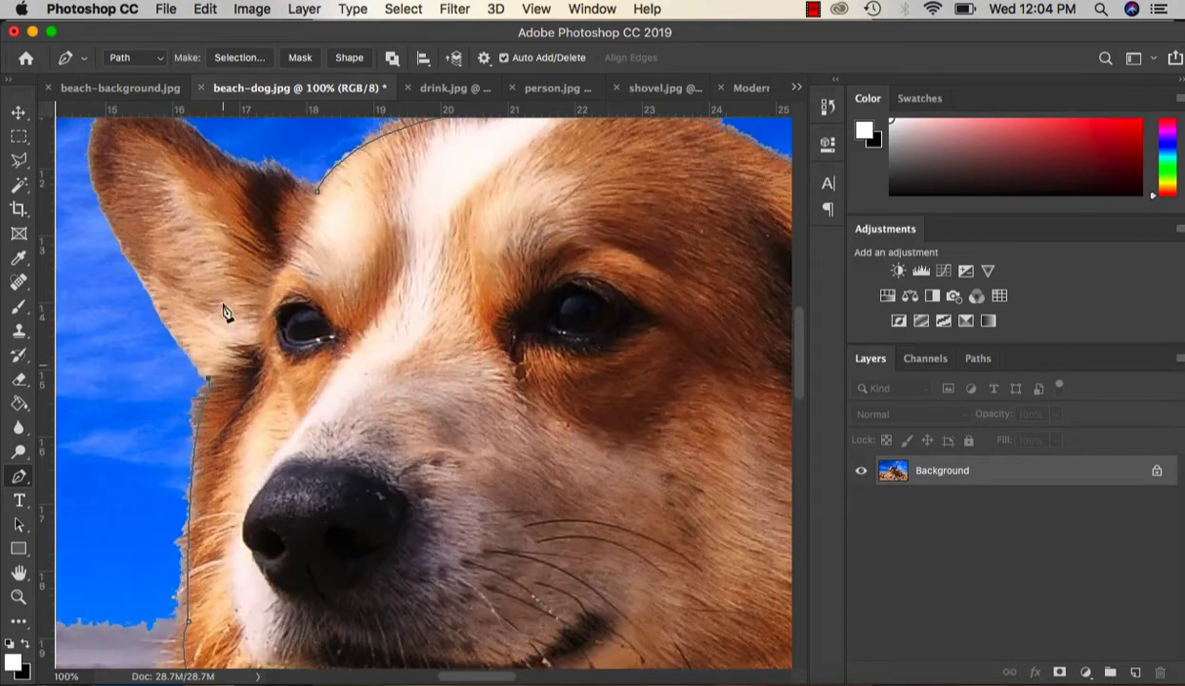
# Step: Trace the path around the ear and close it at its starting point where the ear meets the head
pyautogui.scroll(4, 225, 313)
pyautogui.click(125, 328)
pyautogui.click(92, 255)
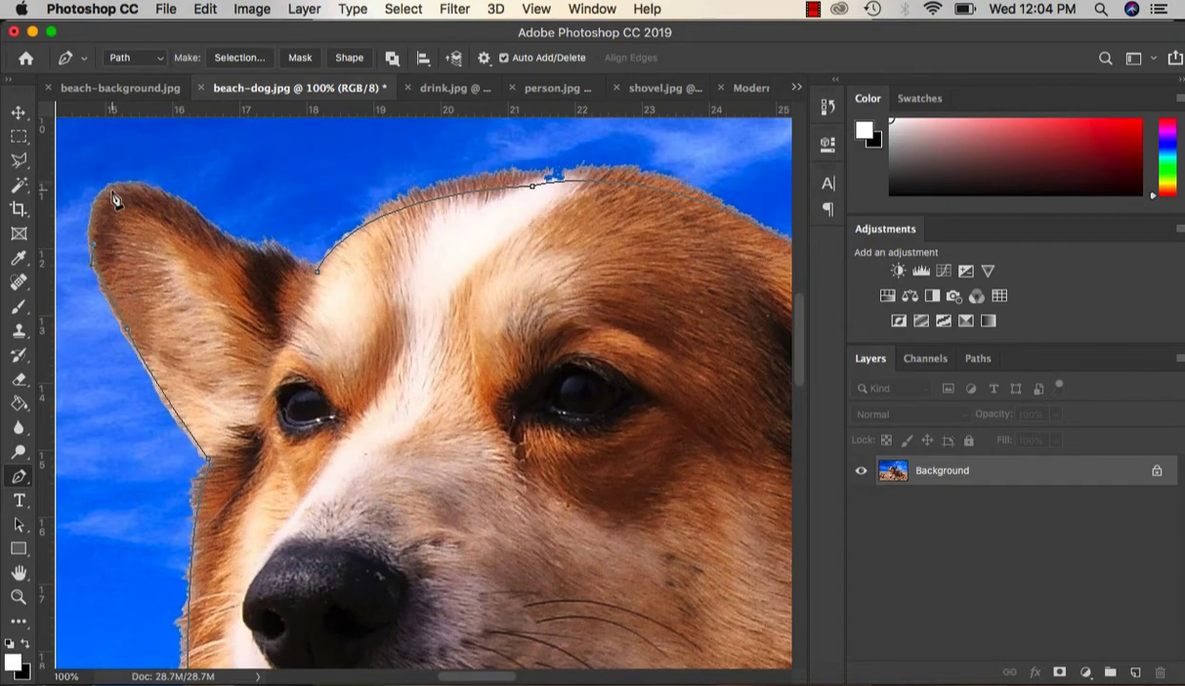
pyautogui.click(197, 213)
pyautogui.click(265, 258)
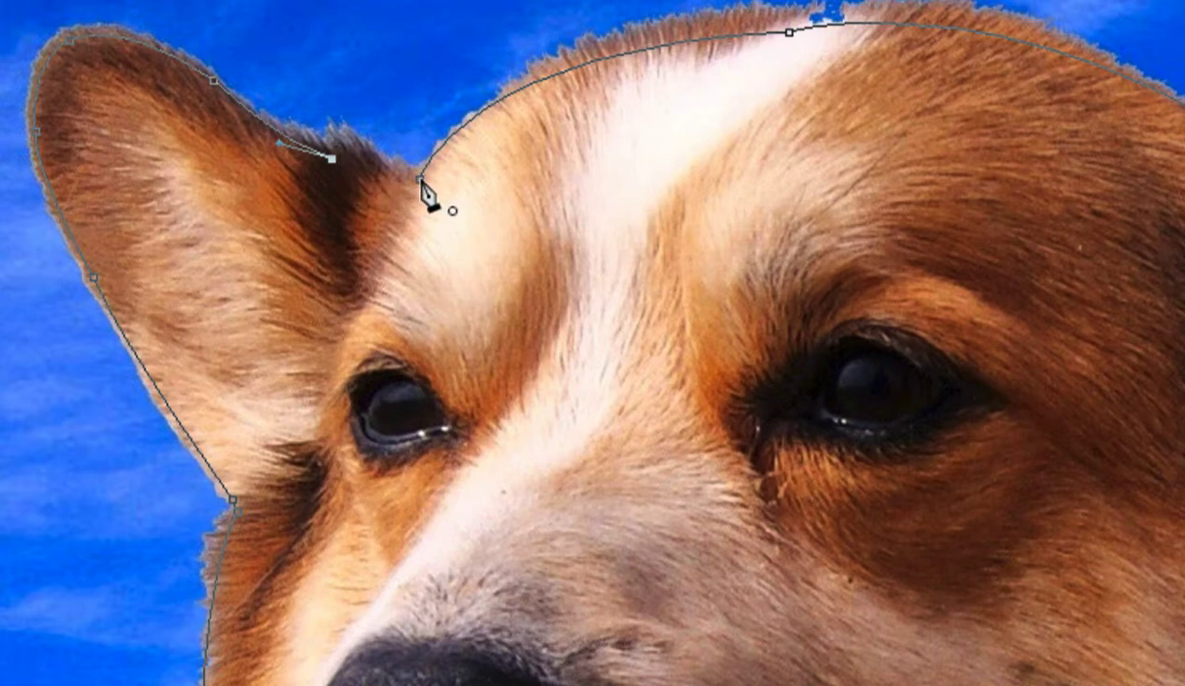
pyautogui.click(421, 179)
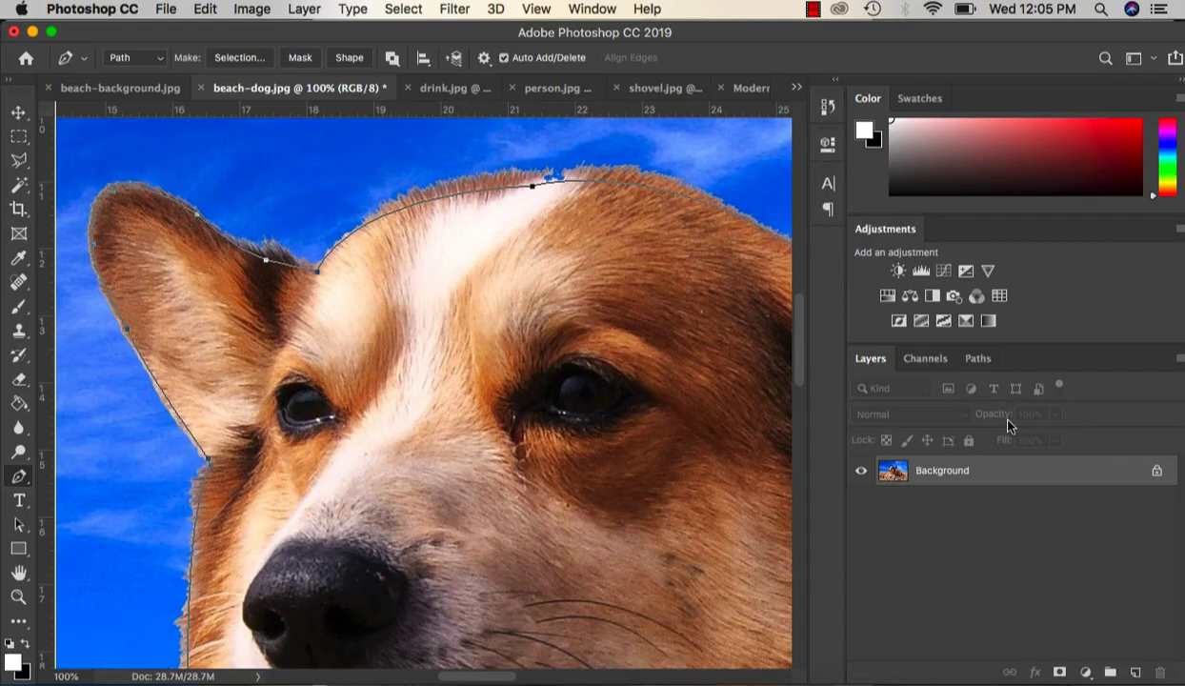
# Step: Display the document's list of paths to view the dog's work path
pyautogui.click(979, 359)
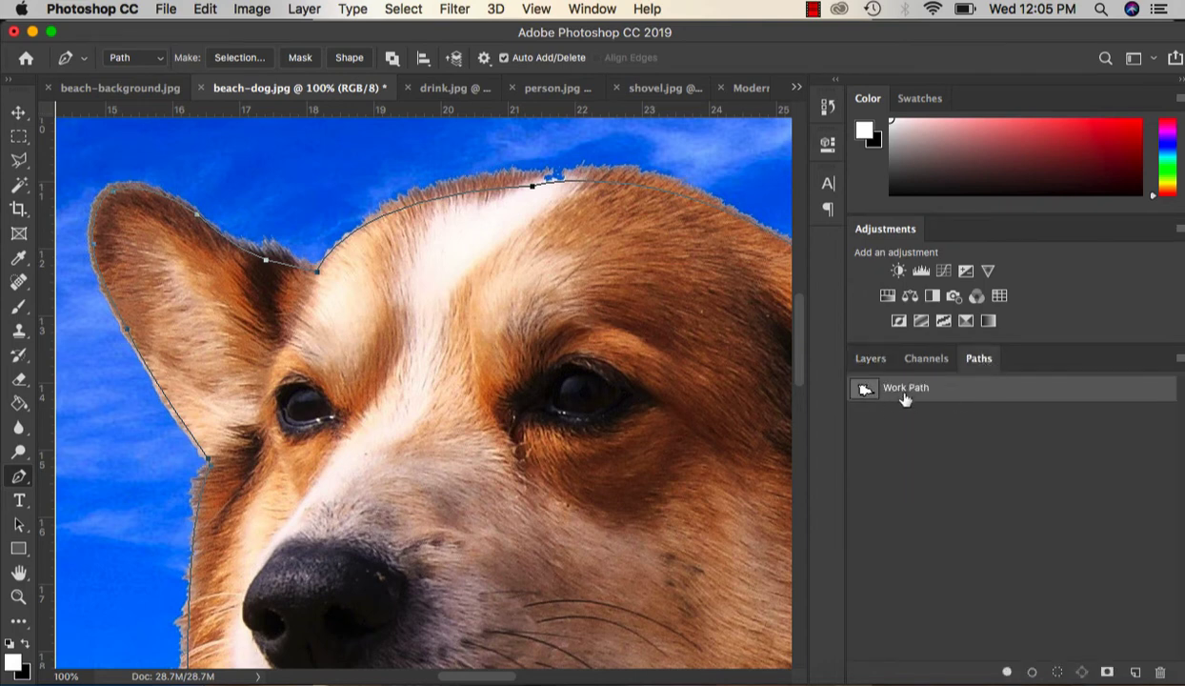
pyautogui.click(868, 358)
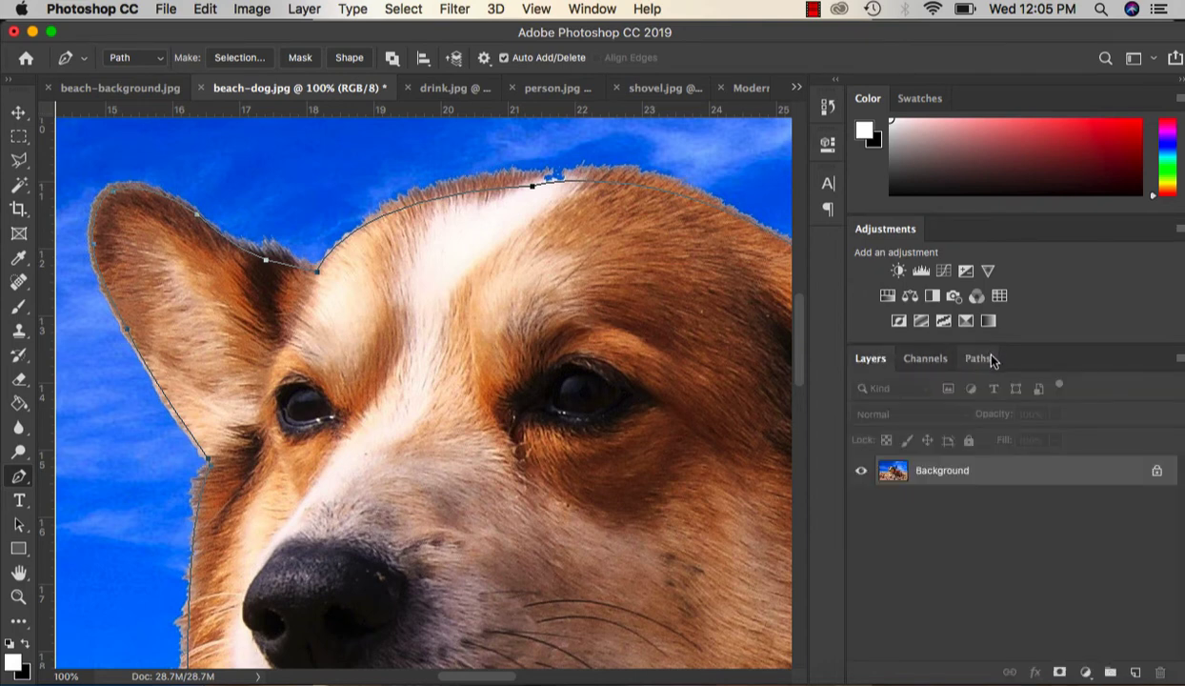
pyautogui.click(594, 8)
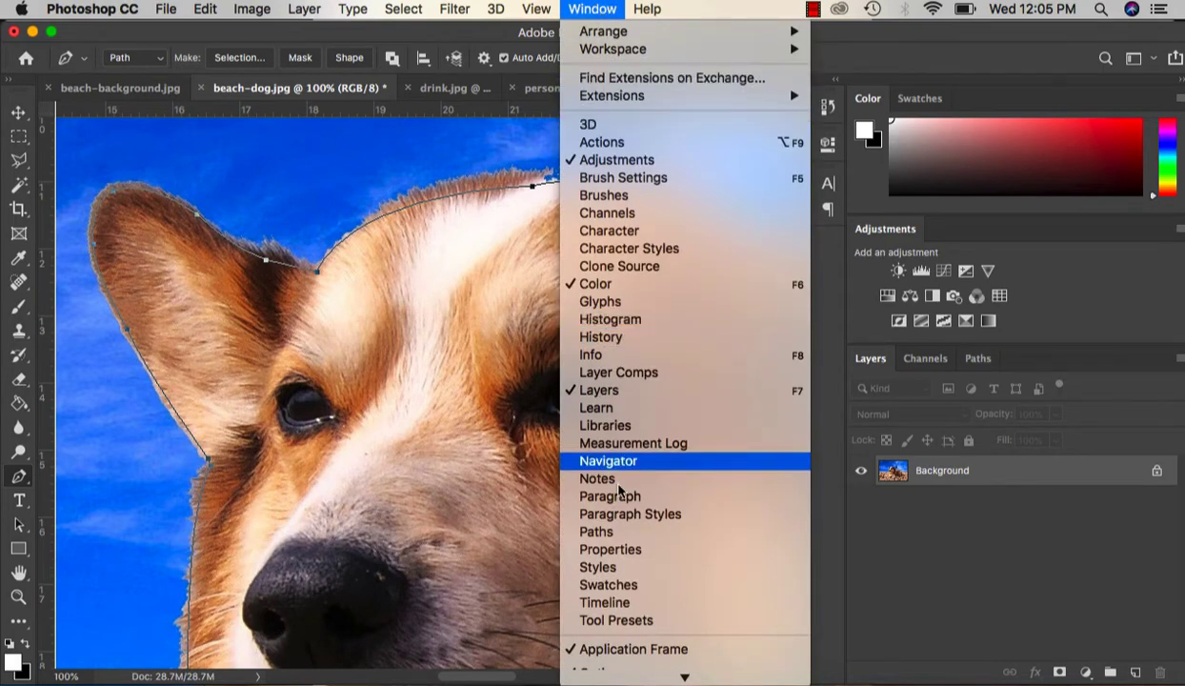
pyautogui.click(615, 531)
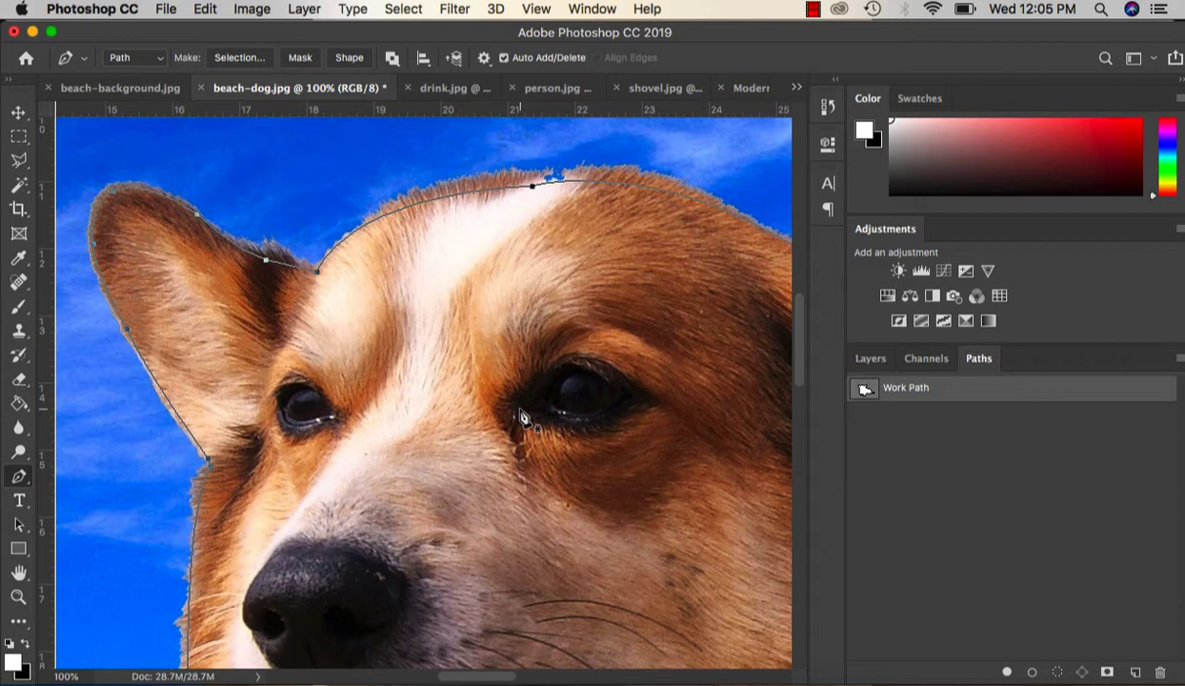
# Step: Make a new anti-aliased selection from the dog's path with a feather radius of 0 pixels
pyautogui.rightClick(482, 324)
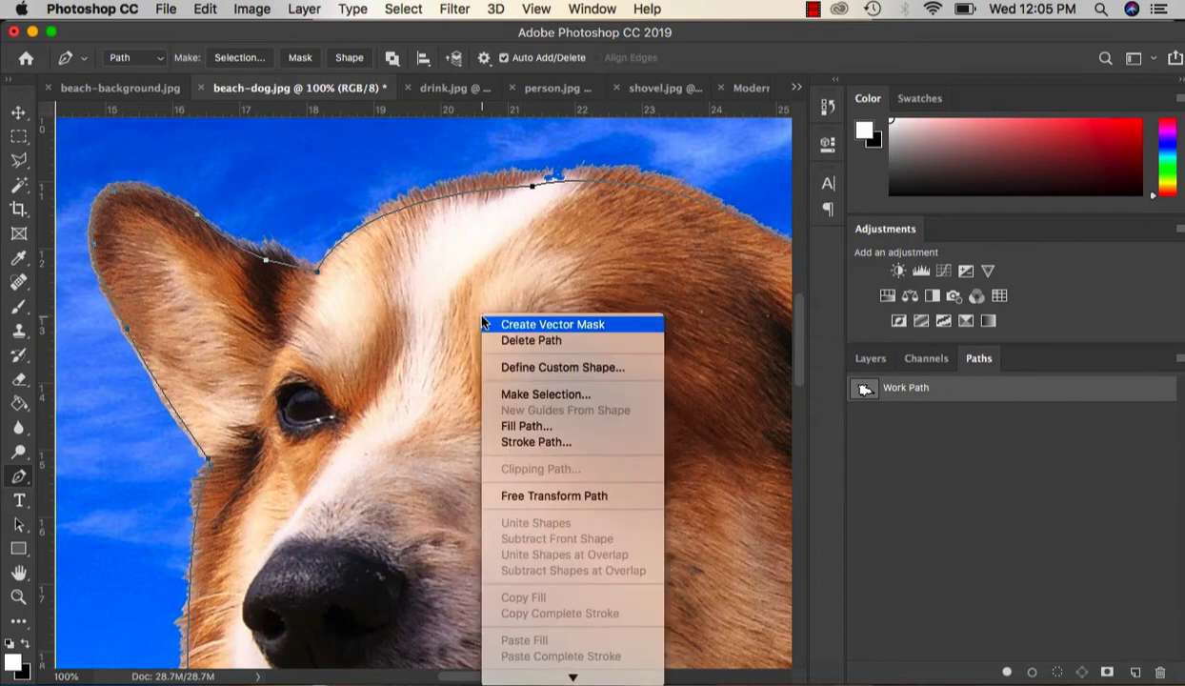
pyautogui.click(540, 395)
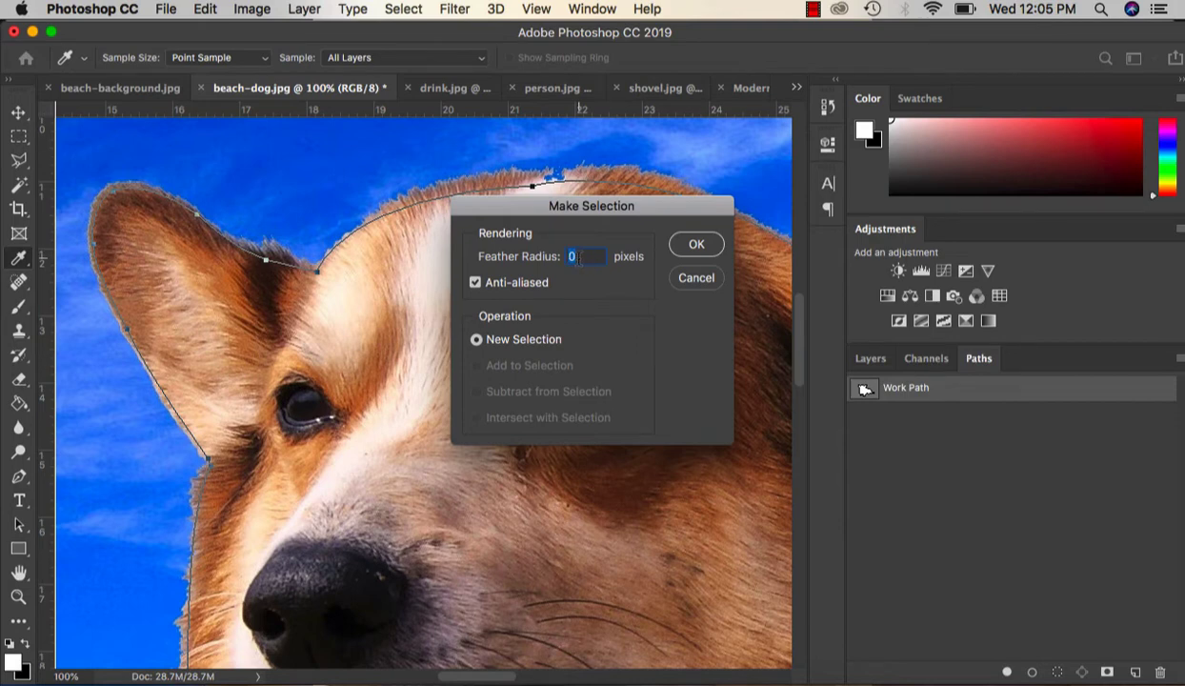
pyautogui.click(692, 244)
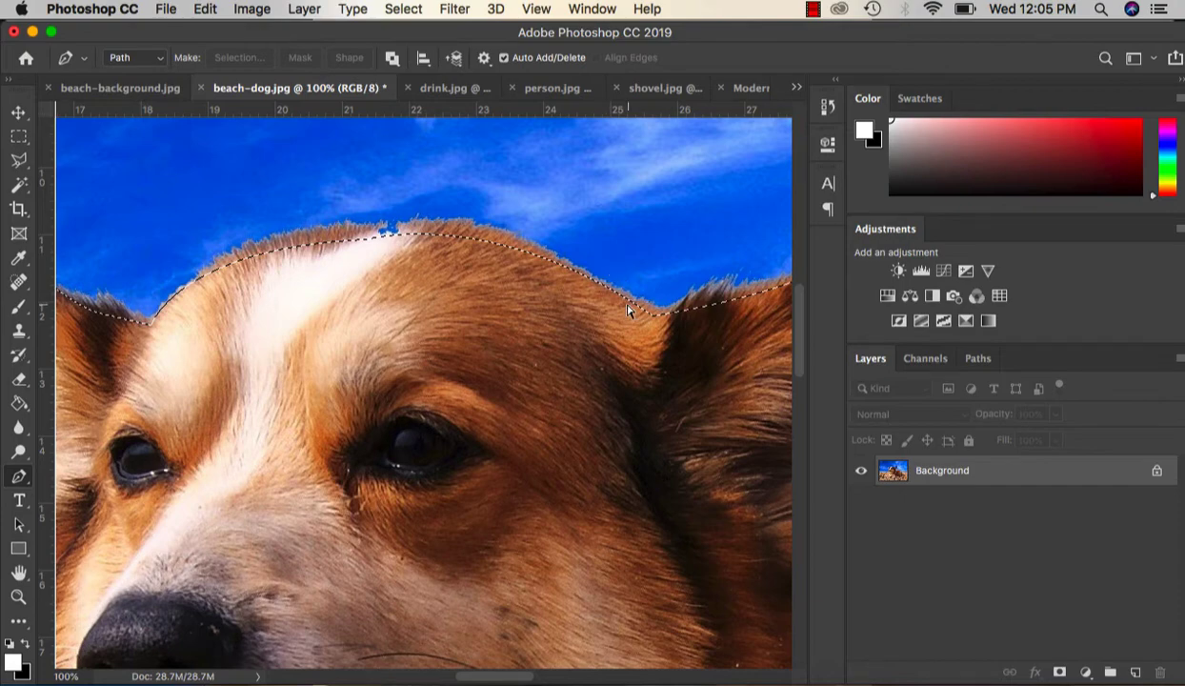
# Step: Check beach-background.jpg, return to beach-dog.jpg and deselect the dog's outline
pyautogui.click(142, 88)
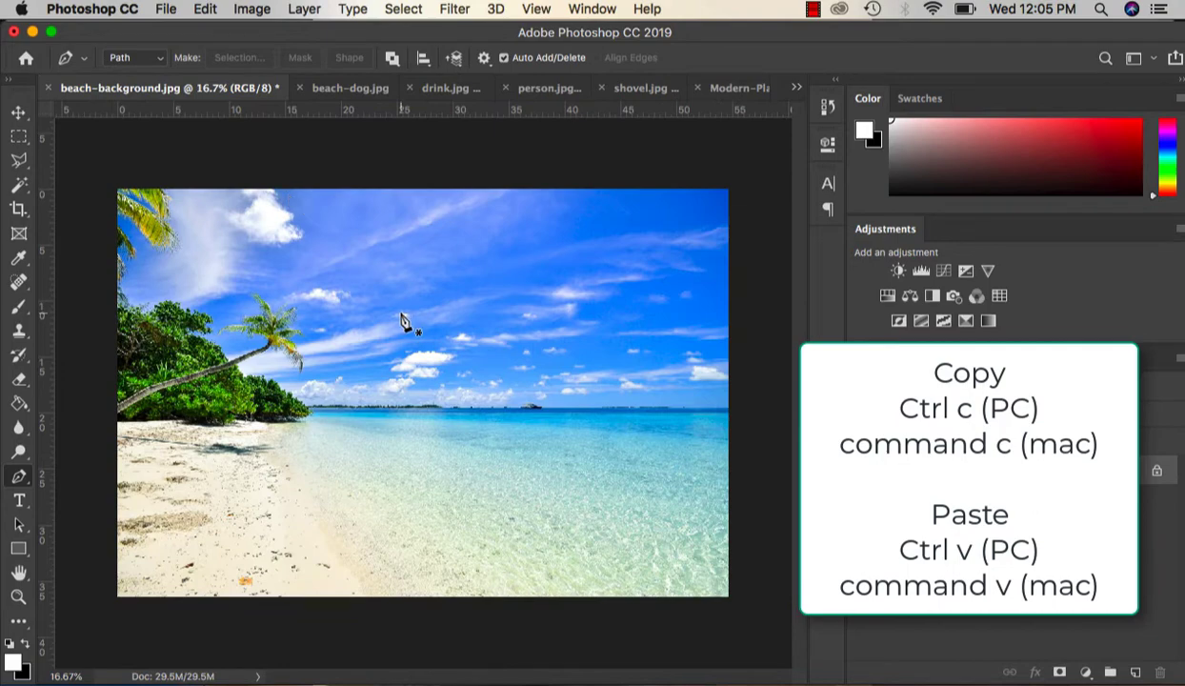
pyautogui.press('super+v')
pyautogui.click(400, 88)
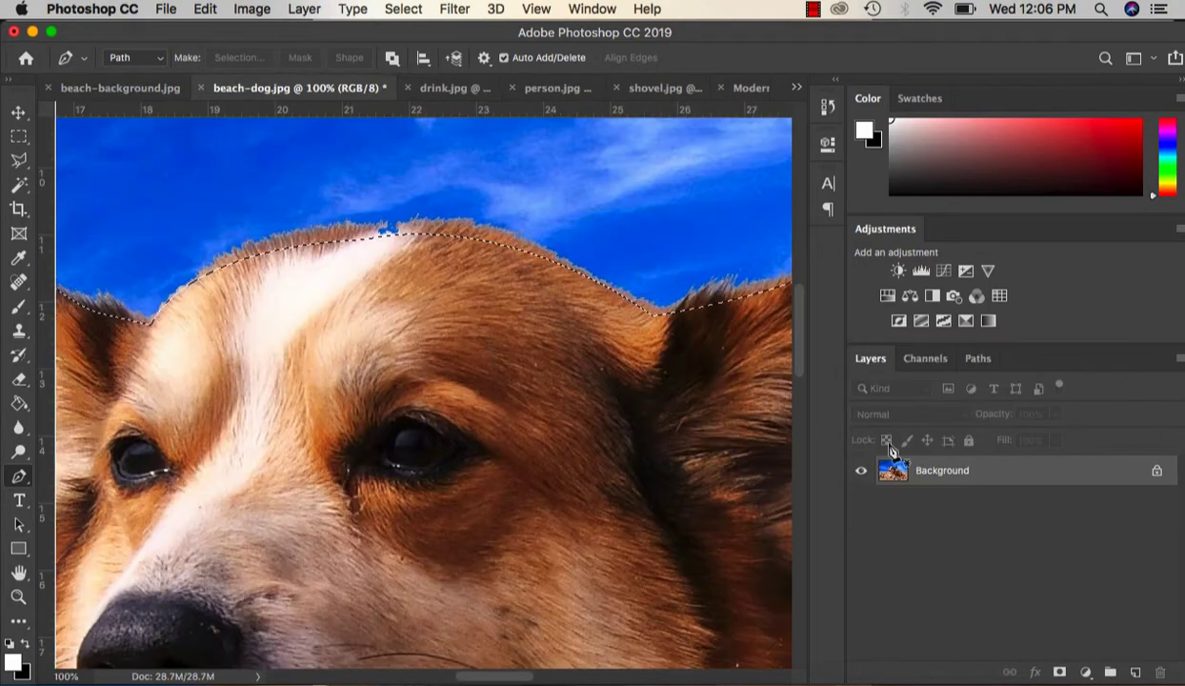
pyautogui.press('super+d')
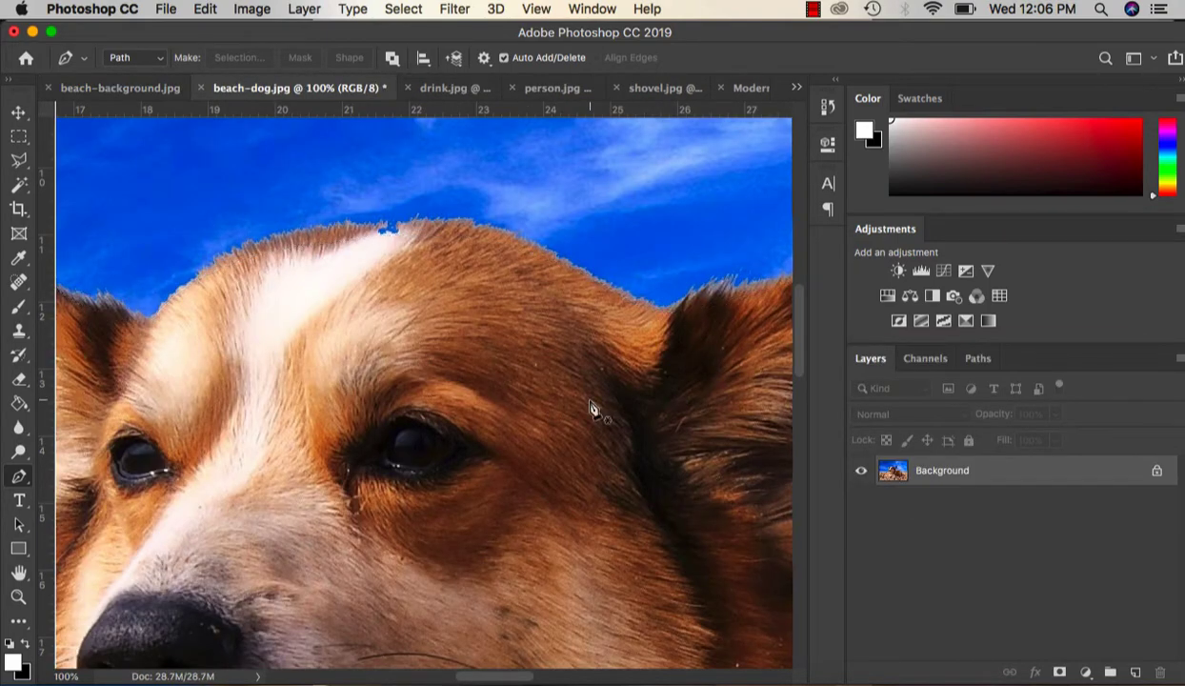
# Step: Load the dog's work path as a selection in beach-dog.jpg
pyautogui.click(978, 358)
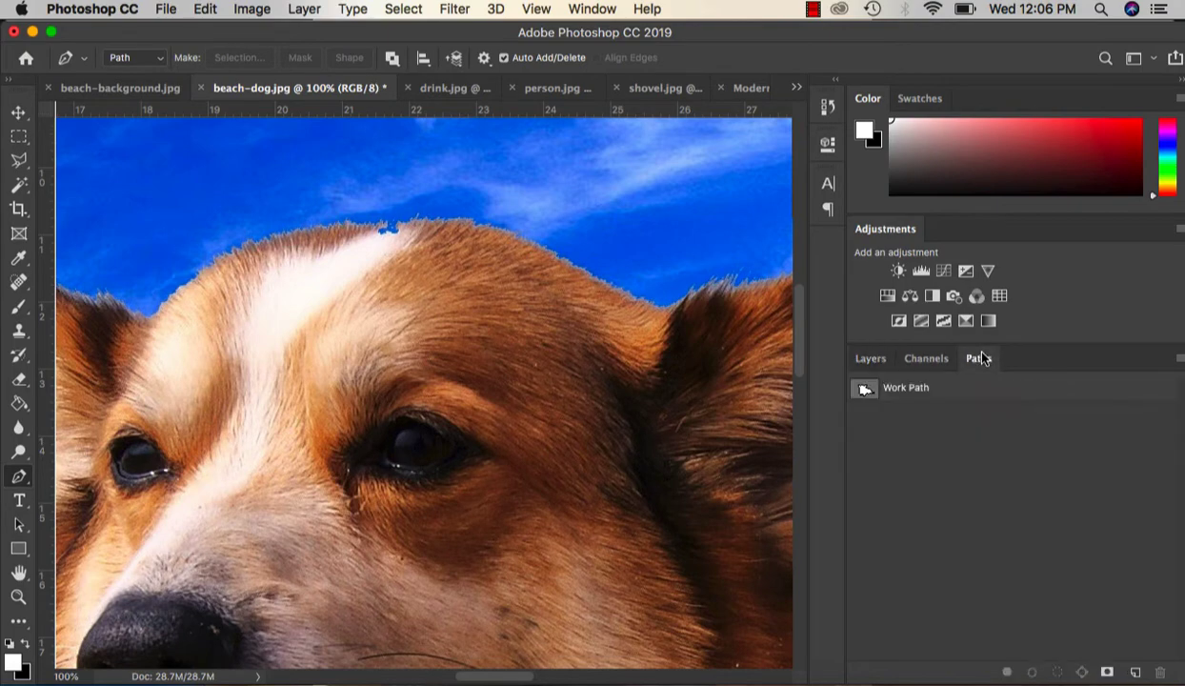
pyautogui.click(913, 386)
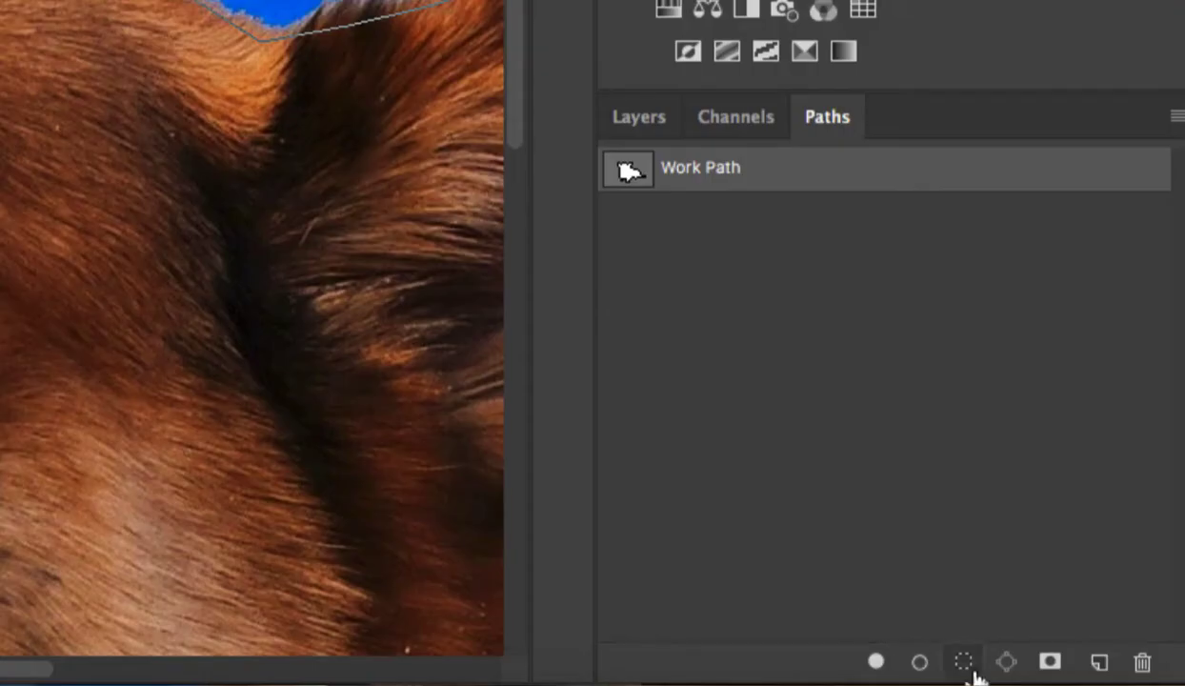
pyautogui.click(966, 665)
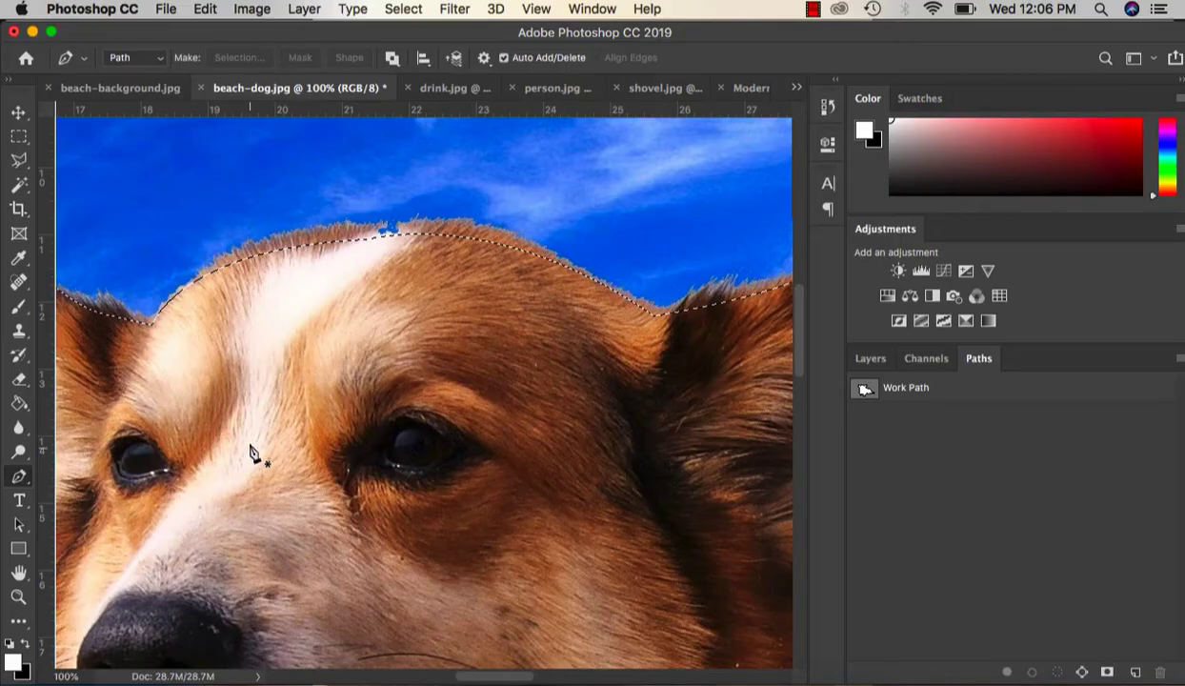
# Step: Copy the selected dog from the Background layer and paste it into beach-background.jpg
pyautogui.click(870, 352)
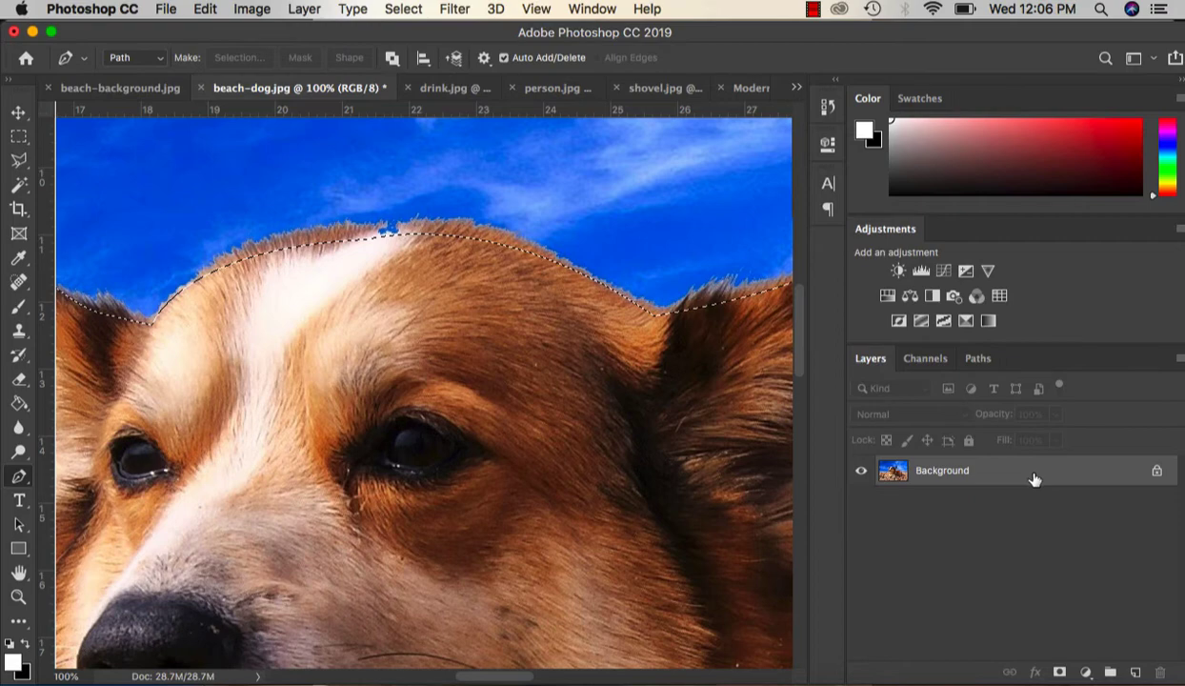
pyautogui.press('c')
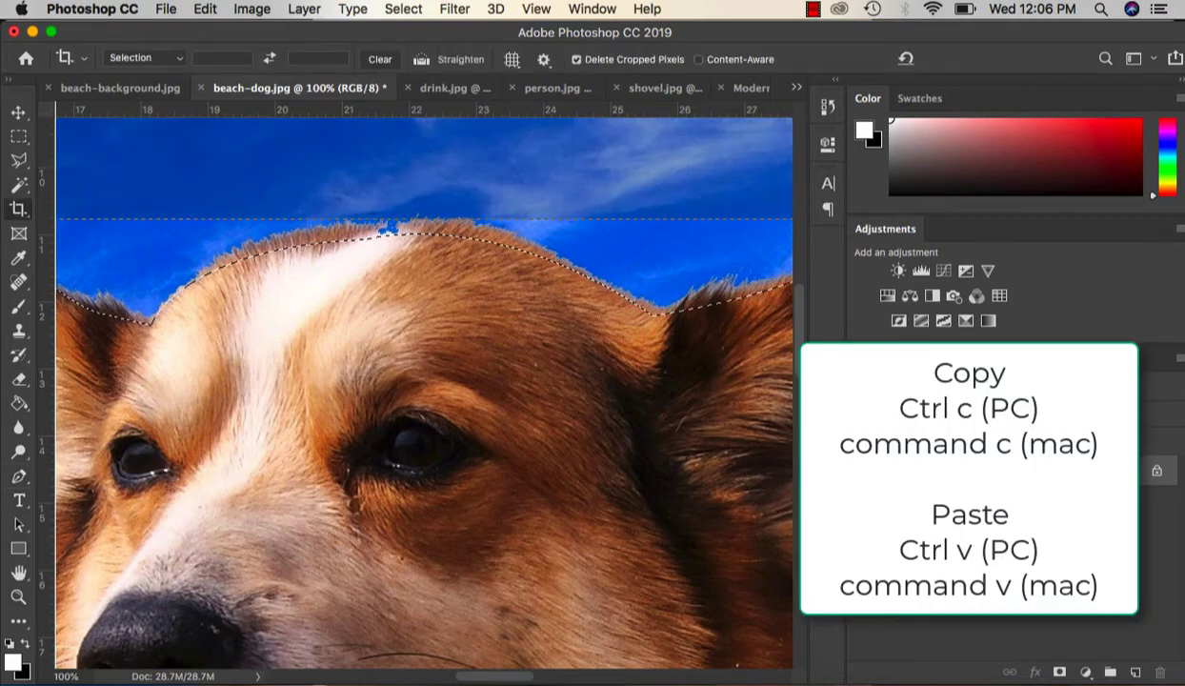
pyautogui.click(105, 87)
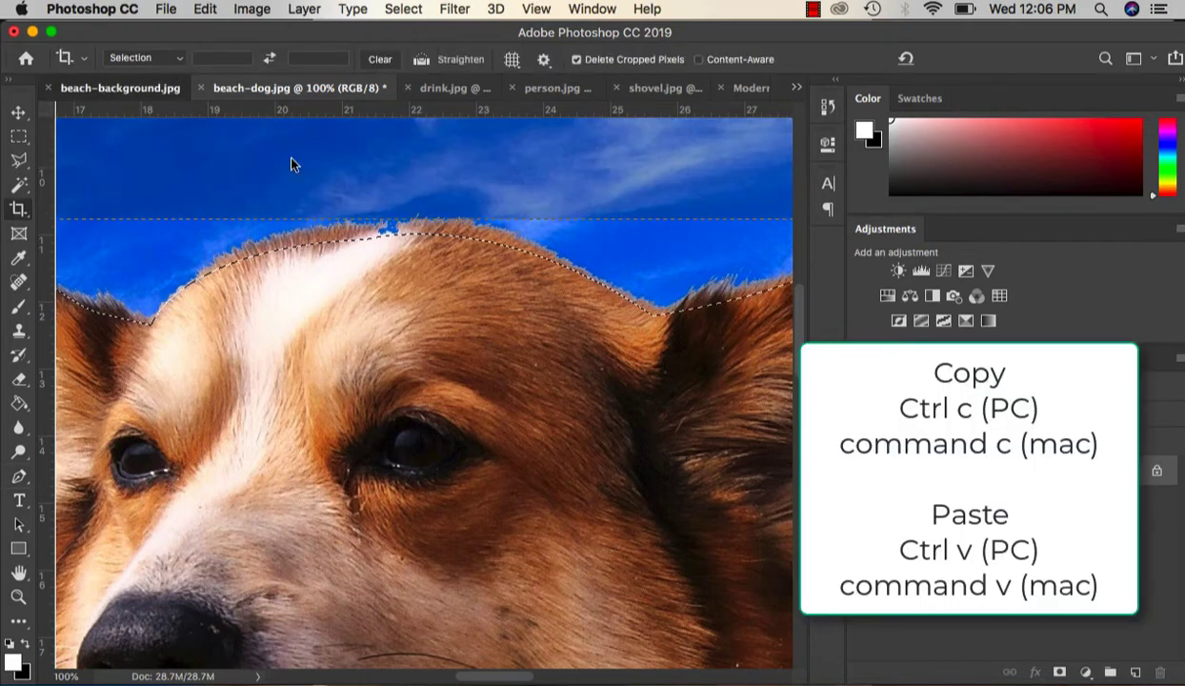
pyautogui.press('super+v')
pyautogui.press('v')
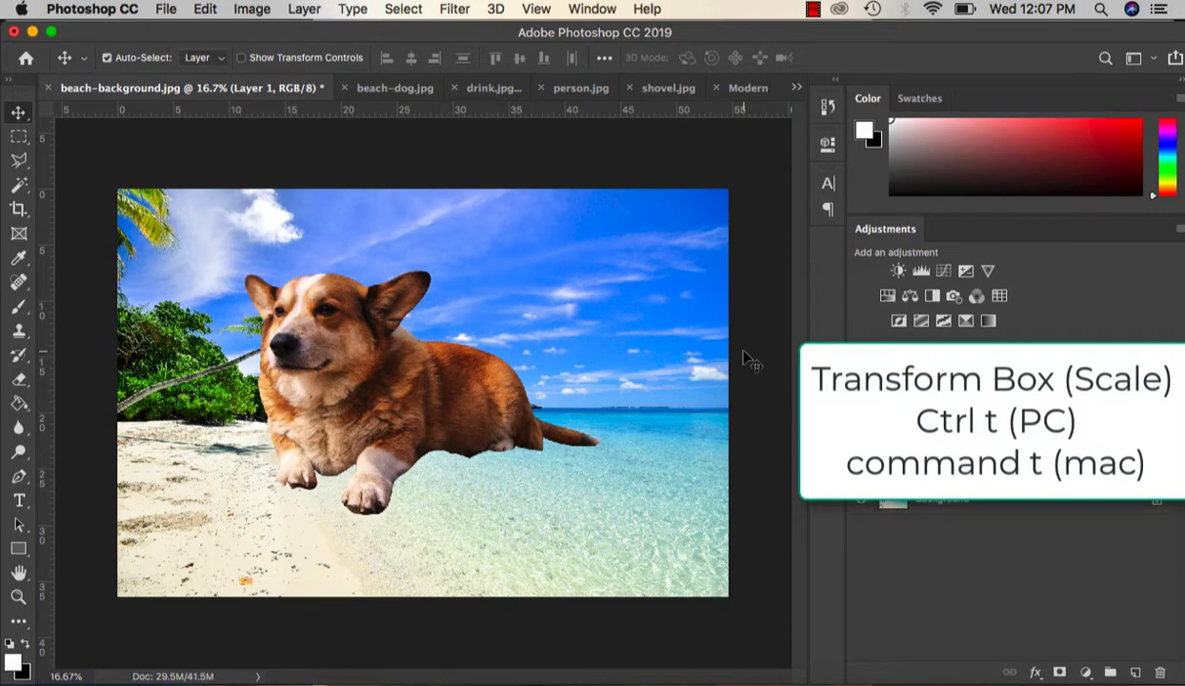
# Step: Scale the pasted dog proportionally to about 40% and place it on the sand with Free Transform
pyautogui.press('super+t')
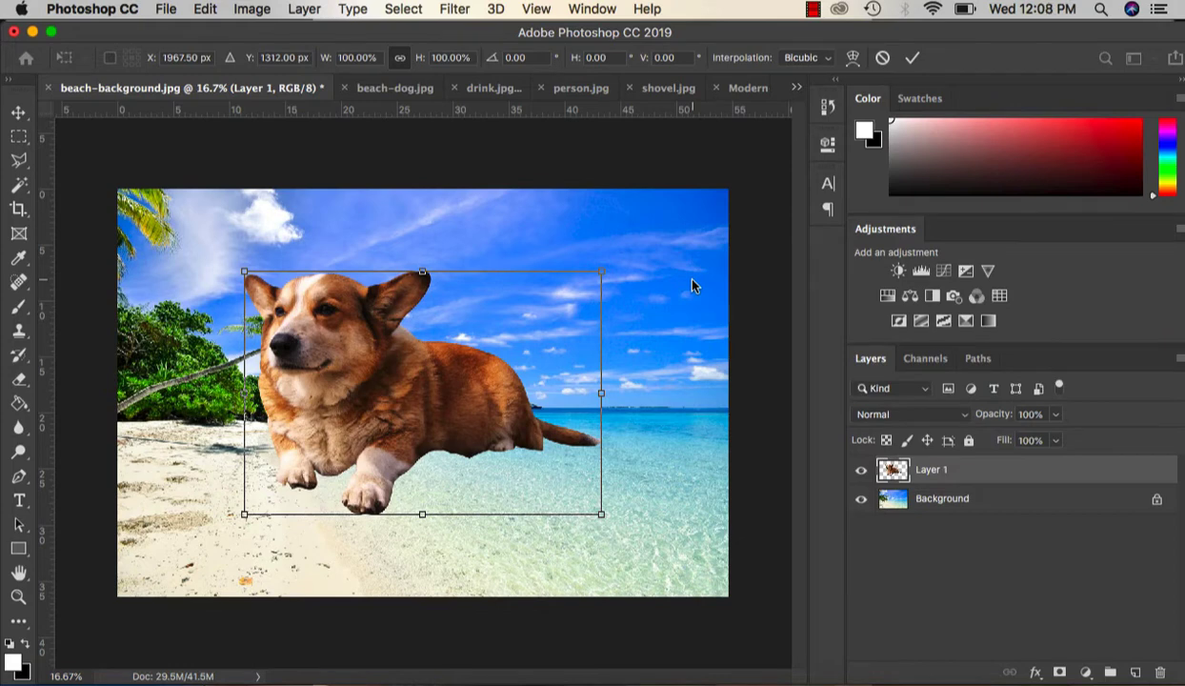
pyautogui.moveTo(601, 274); pyautogui.dragTo(380, 400)
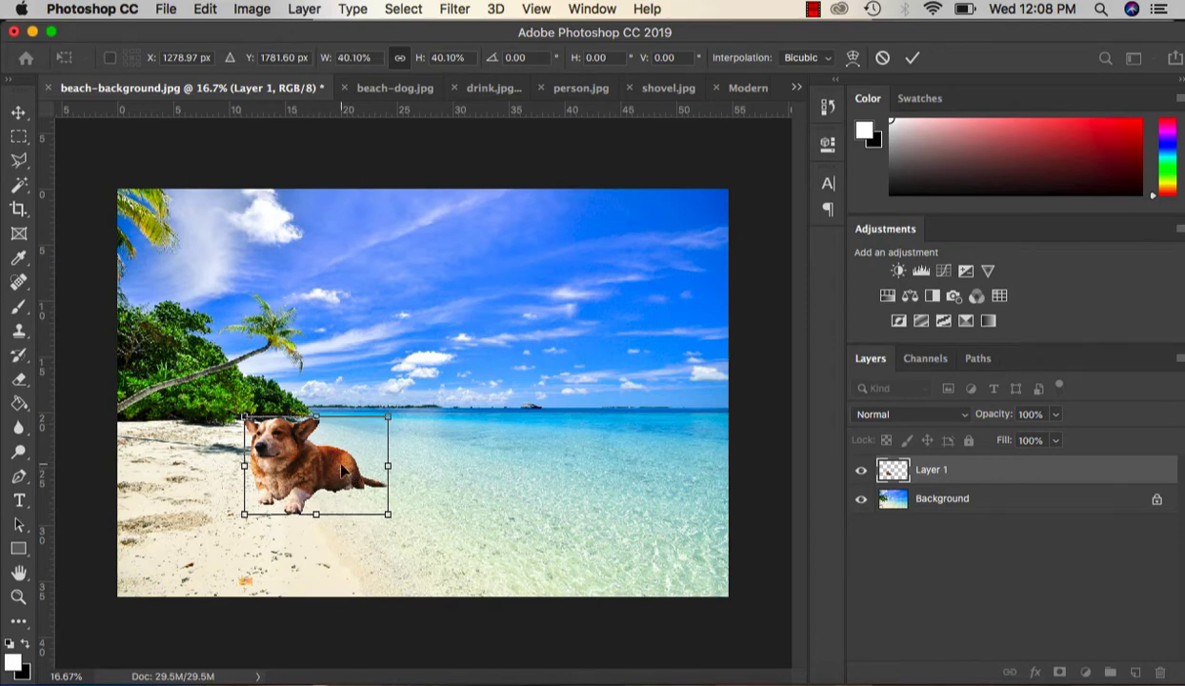
pyautogui.moveTo(341, 469); pyautogui.dragTo(281, 497)
pyautogui.press('Return')
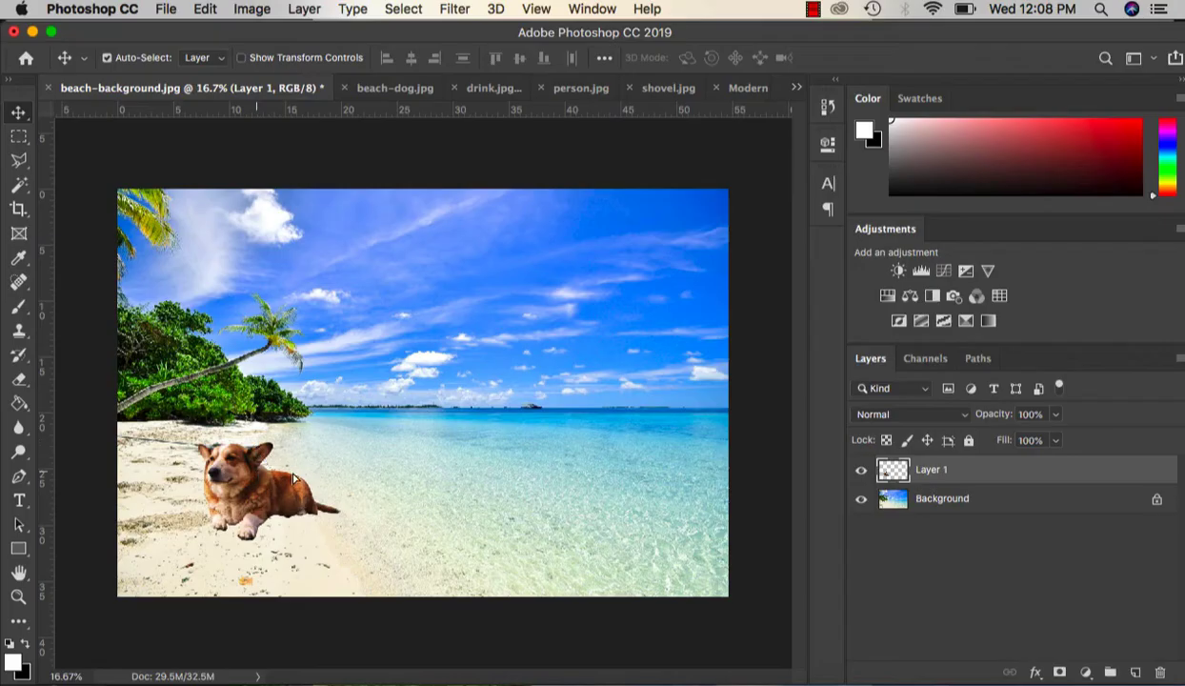
# Step: Move the dog toward the lower-left corner of the beach and flip it horizontally
pyautogui.moveTo(294, 478); pyautogui.dragTo(206, 506)
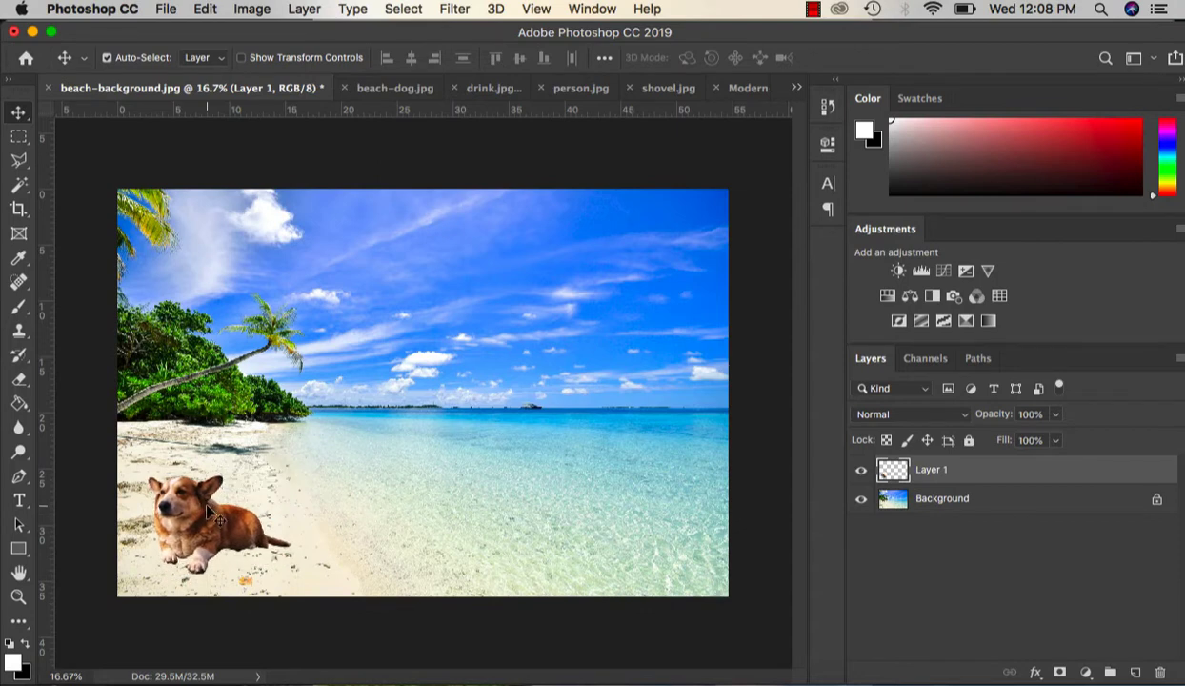
pyautogui.click(206, 10)
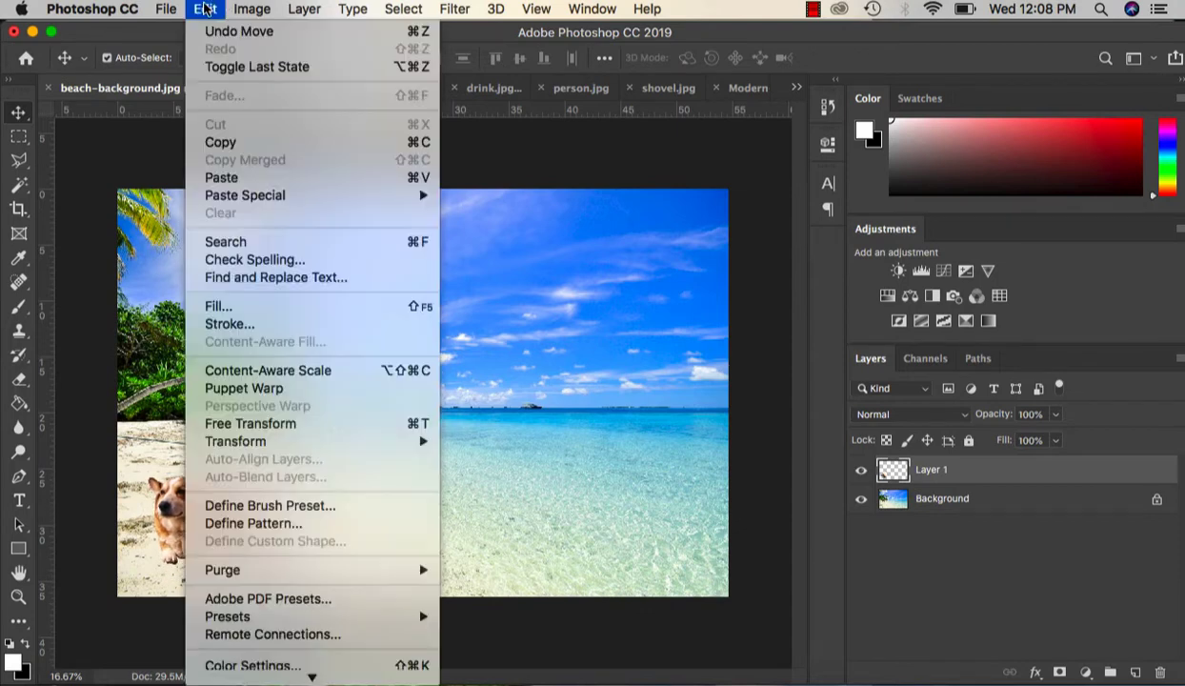
pyautogui.moveTo(281, 448)
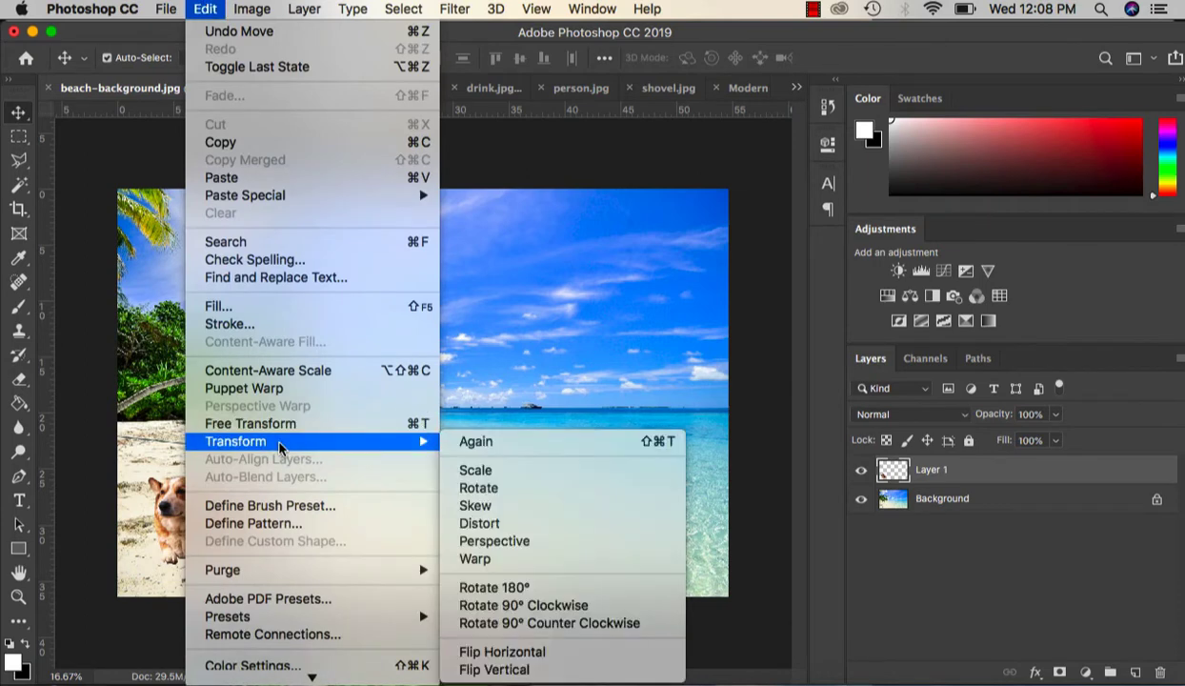
pyautogui.click(613, 652)
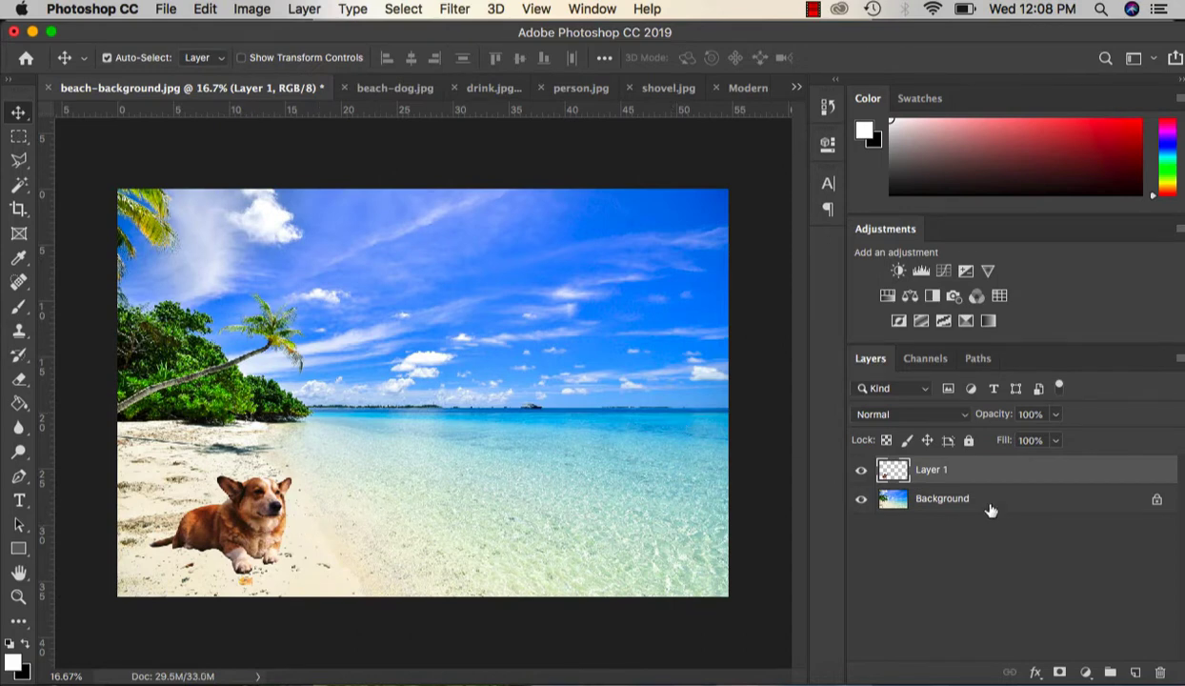
# Step: Rename the pasted dog's layer as Dog
pyautogui.doubleClick(939, 470)
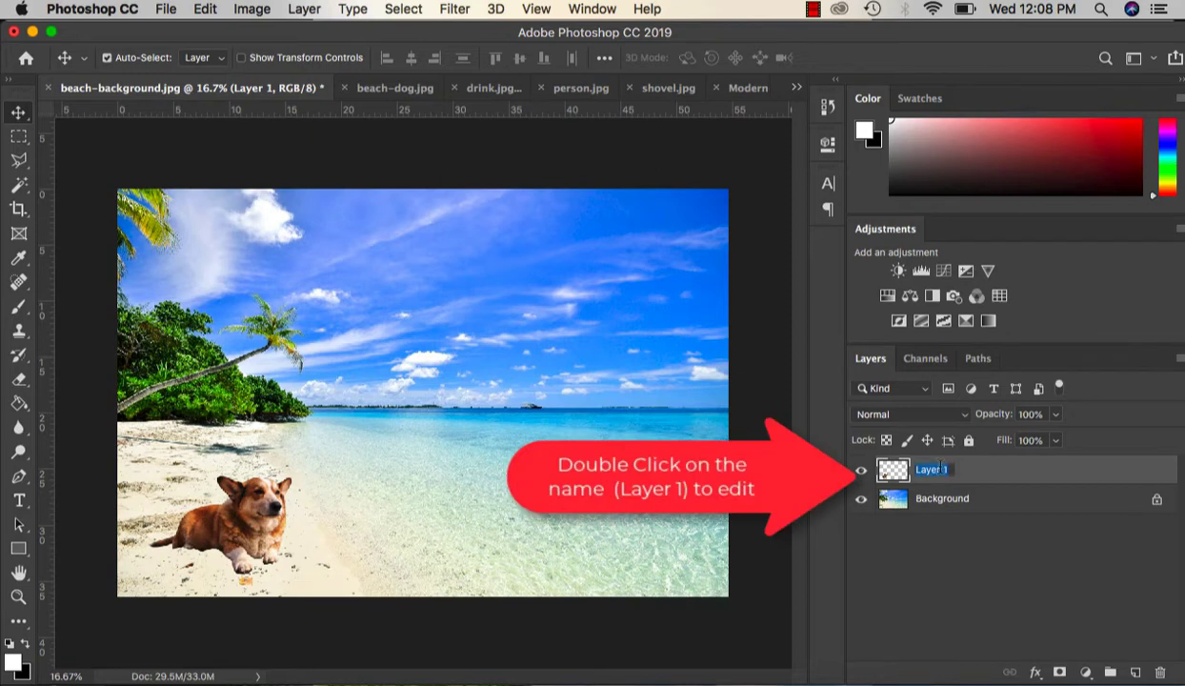
pyautogui.write('Dog')
pyautogui.press('Return')
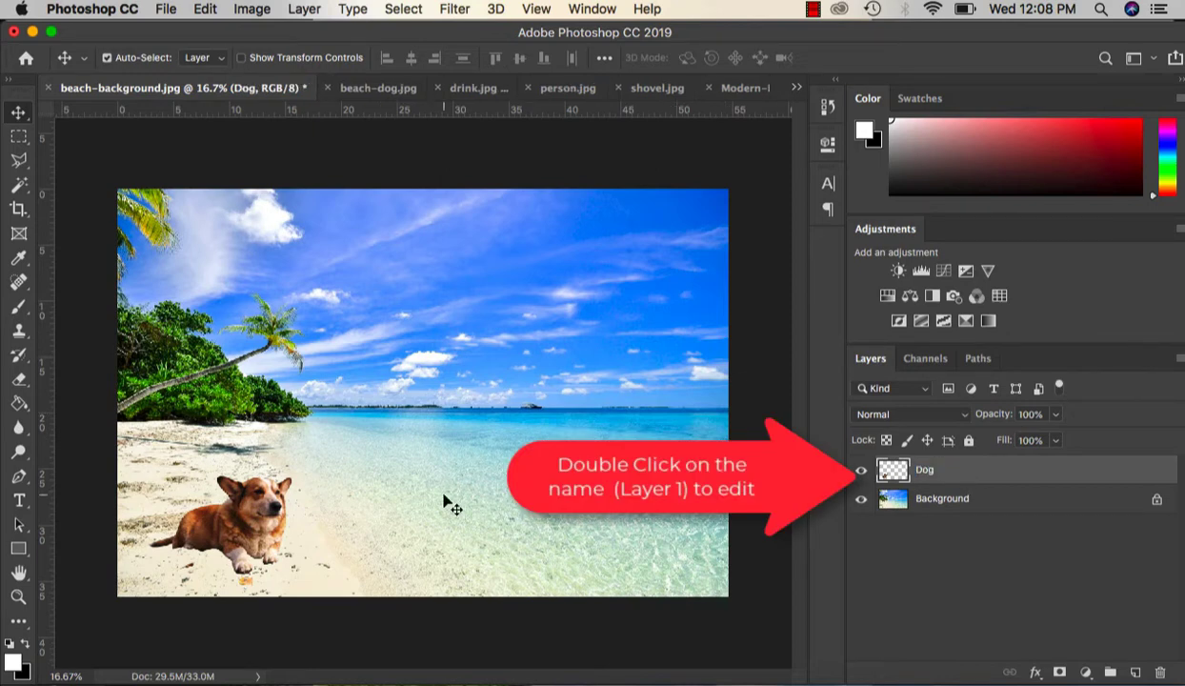
# Step: Close beach-dog.jpg without saving its changes
pyautogui.click(329, 87)
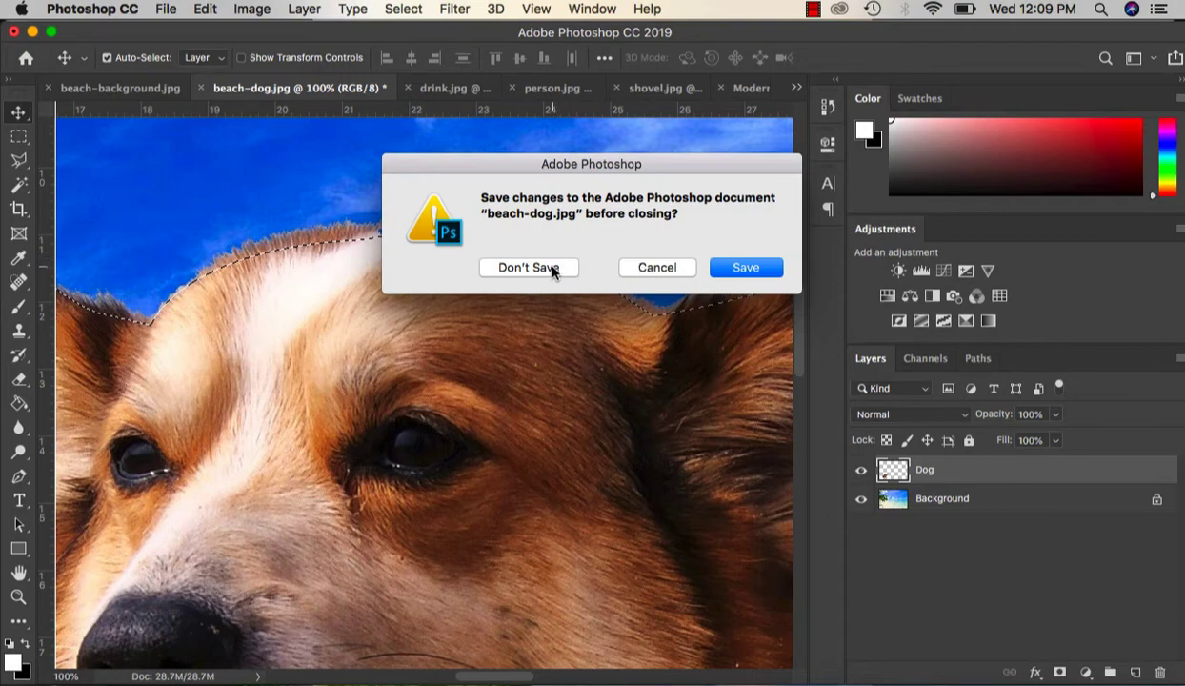
pyautogui.click(553, 270)
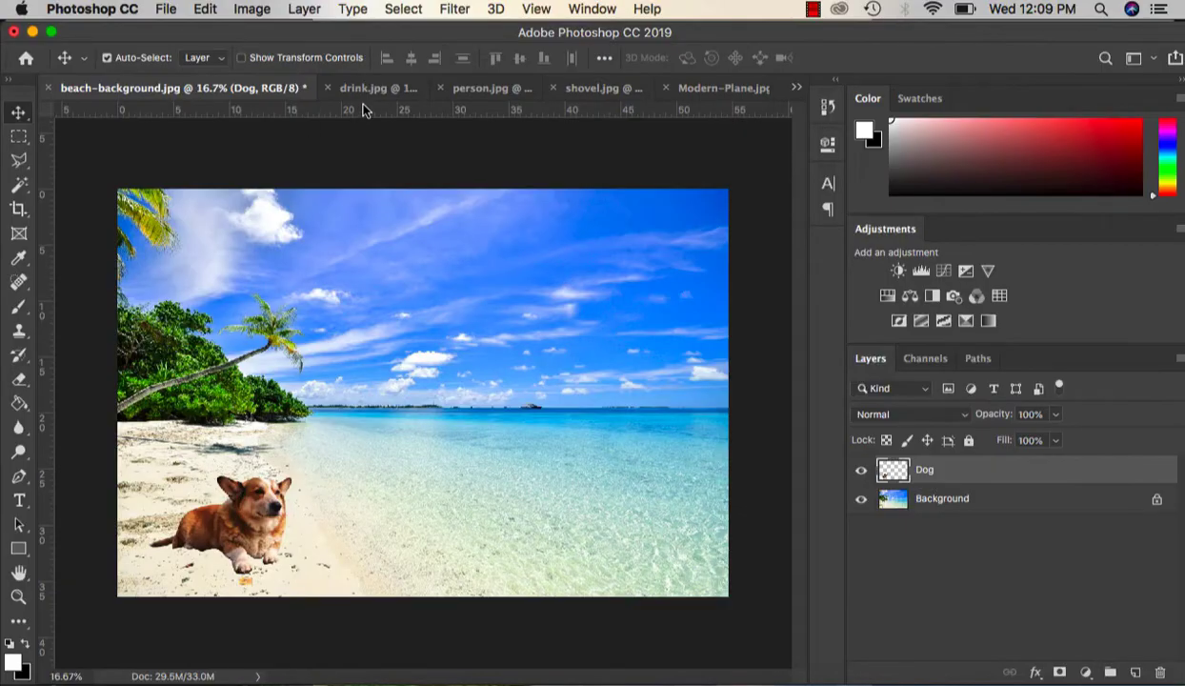
# Step: In drink.jpg, start a Pen tool path at the glass rim, tracing up the straw, over its tip and down its right edge
pyautogui.click(375, 88)
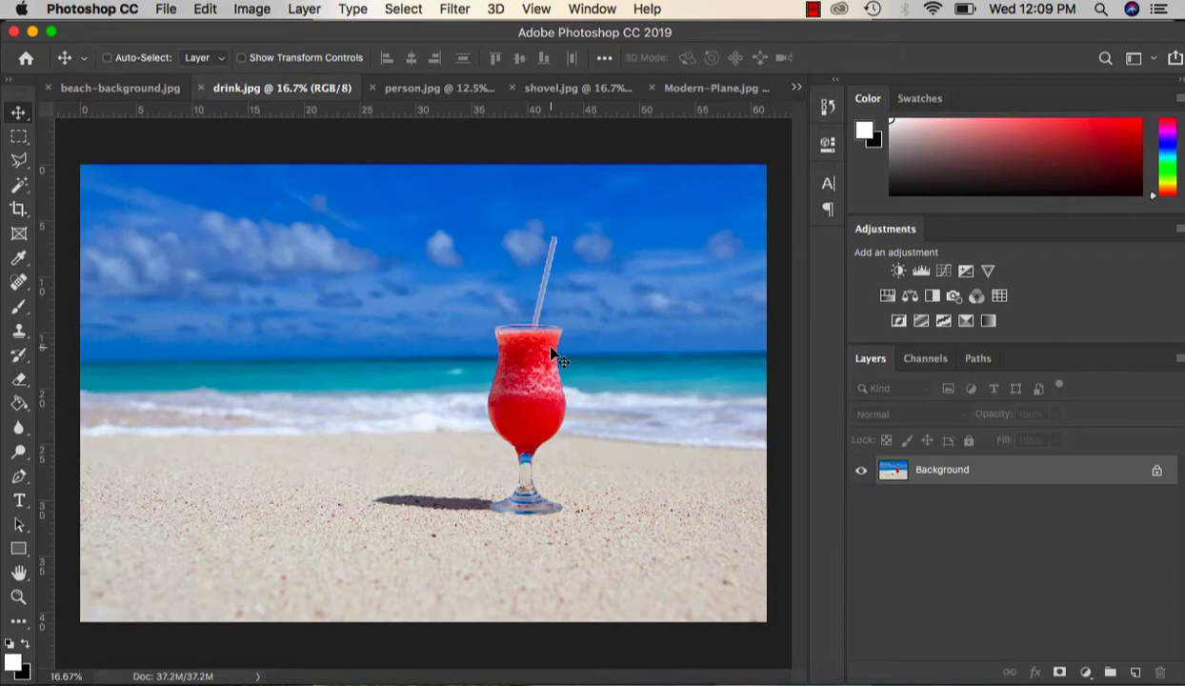
pyautogui.press('super+equal')
pyautogui.press('super+equal')
pyautogui.press('super+equal')
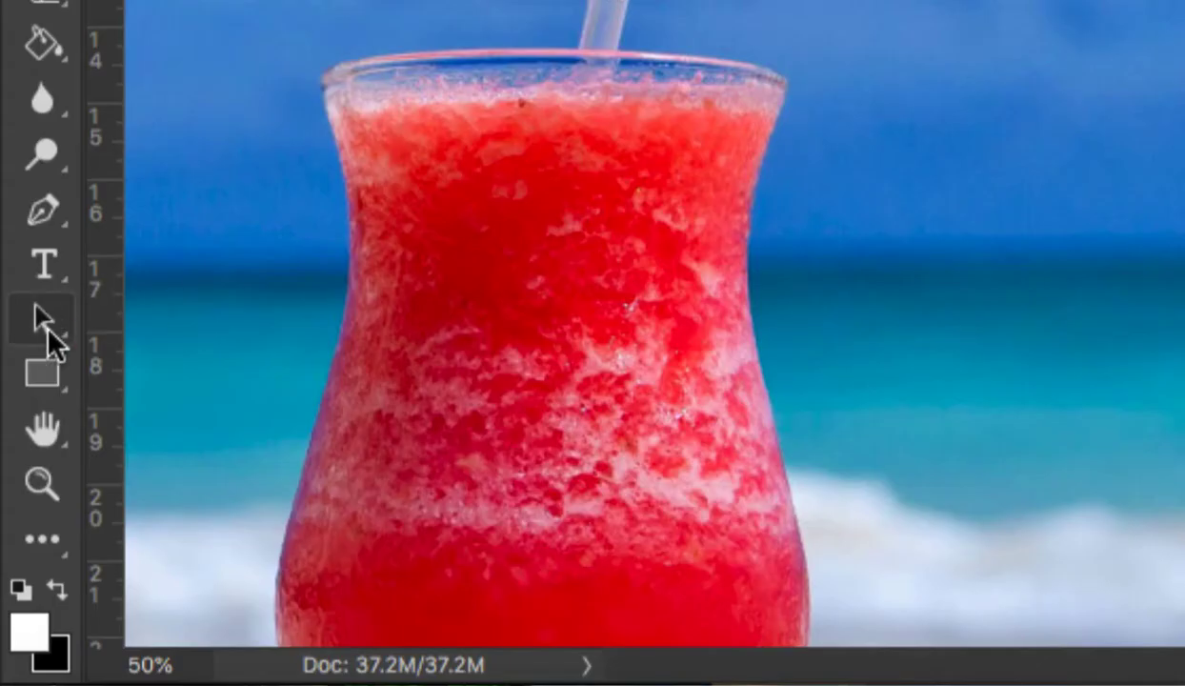
pyautogui.press('p')
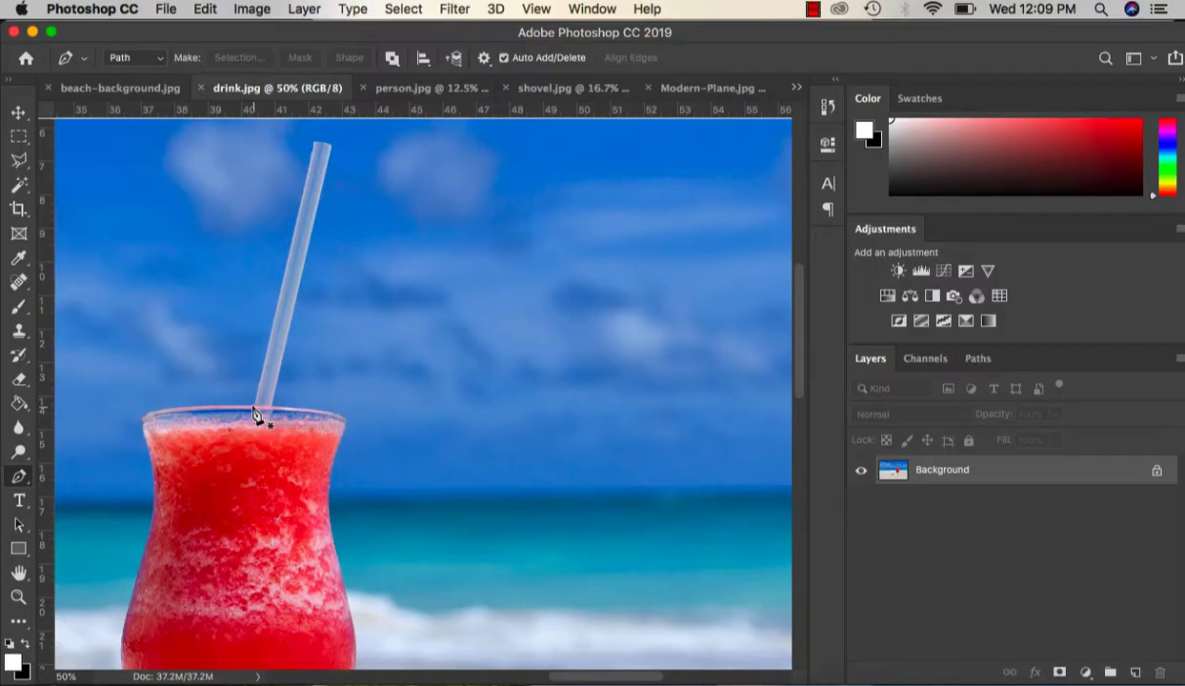
pyautogui.click(255, 411)
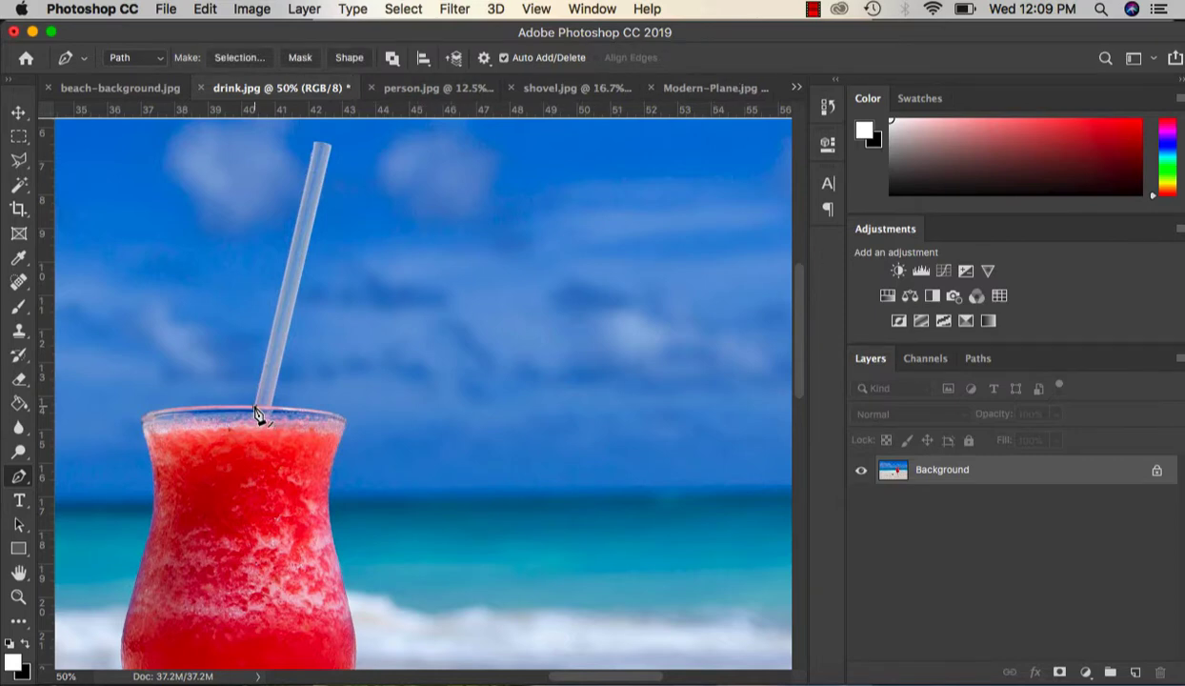
pyautogui.click(316, 143)
pyautogui.click(329, 148)
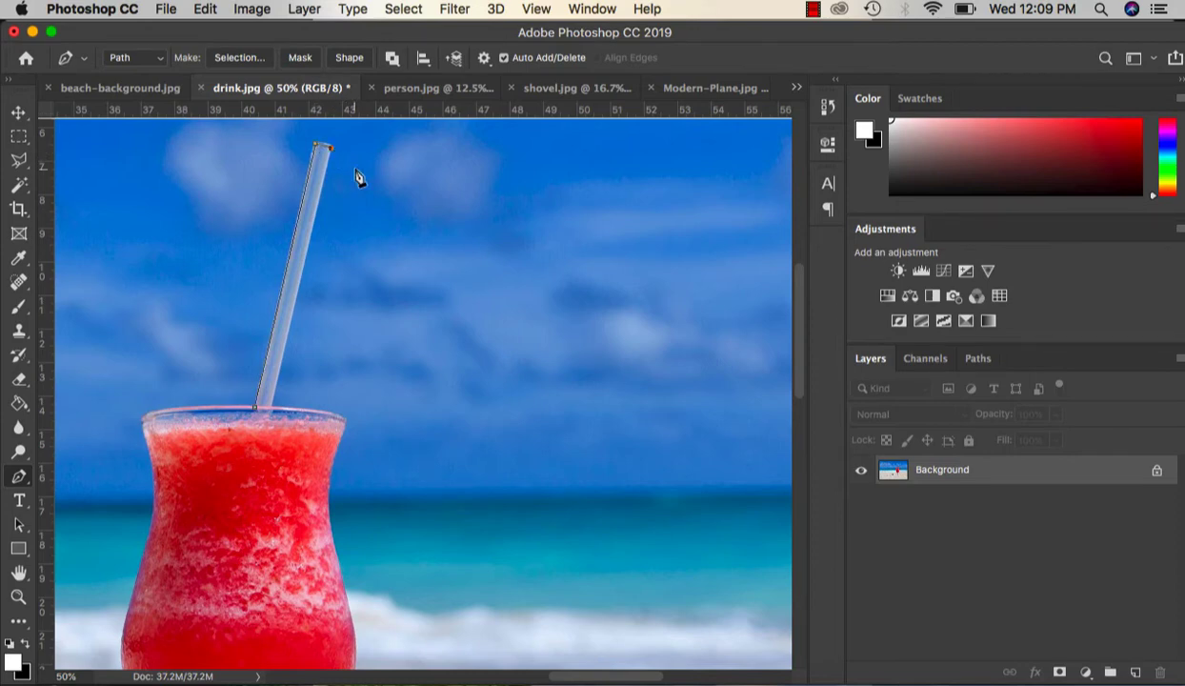
pyautogui.click(272, 408)
# Step: Continue the path with a curve along the glass's rim from the straw to the right corner
pyautogui.press('super+plus')
pyautogui.press('super+plus')
pyautogui.press('super+plus')
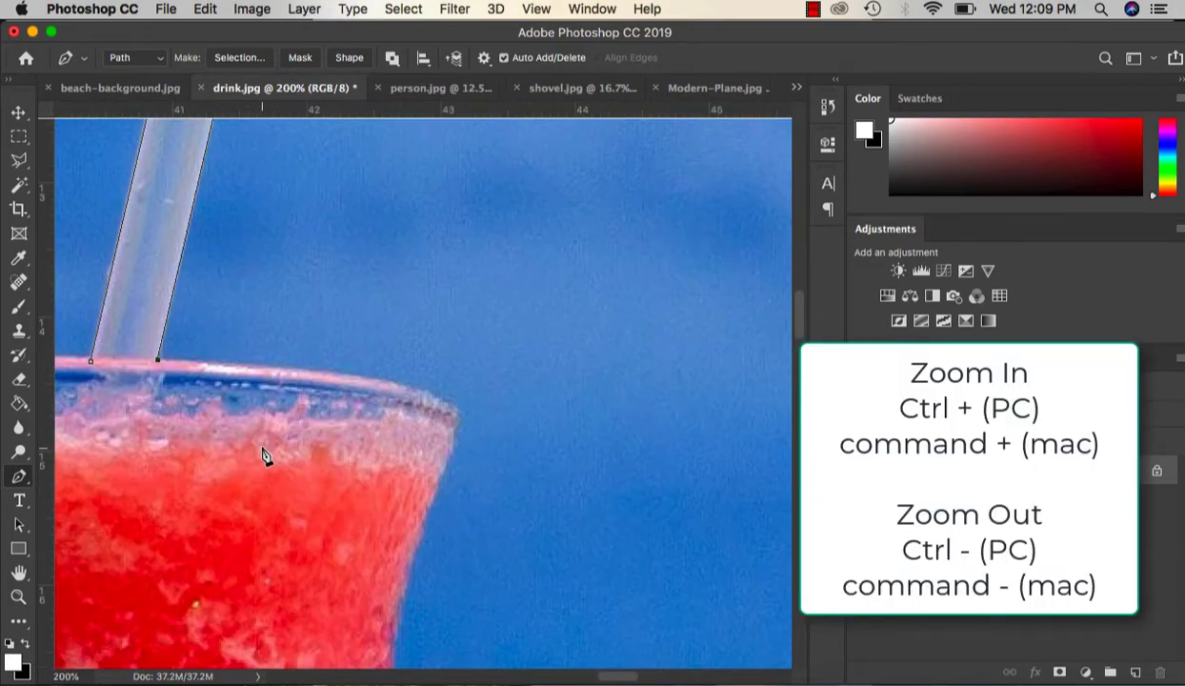
pyautogui.hscroll(-5, 265, 456)
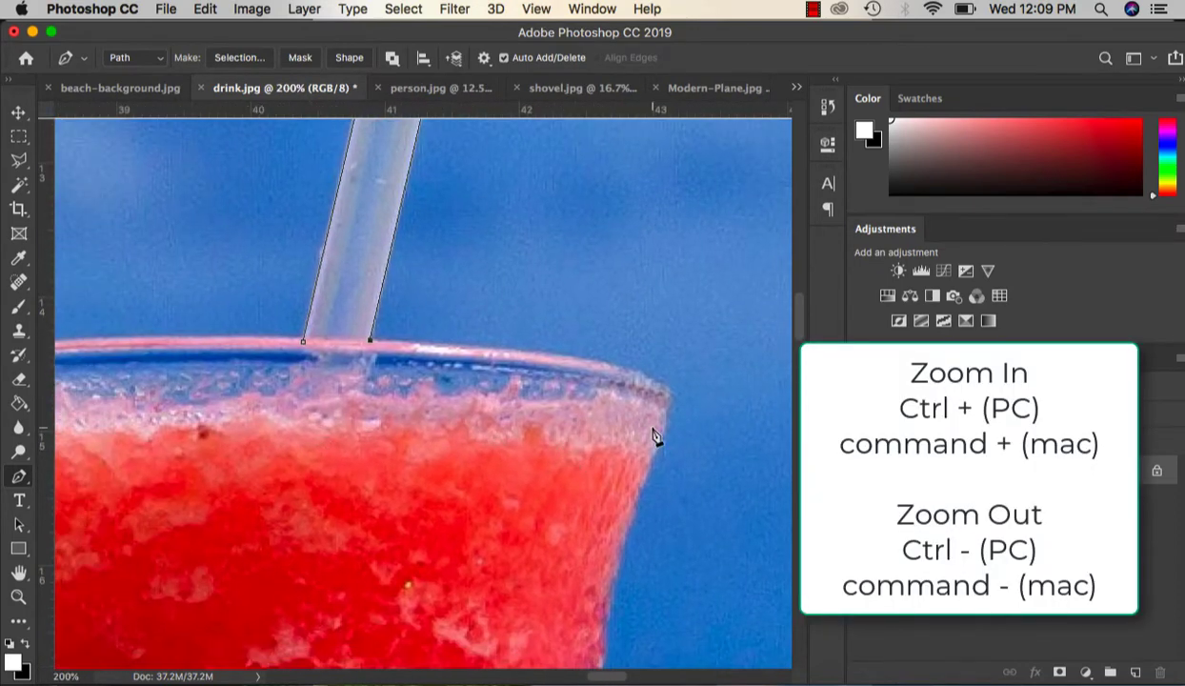
pyautogui.moveTo(668, 391); pyautogui.dragTo(730, 442)
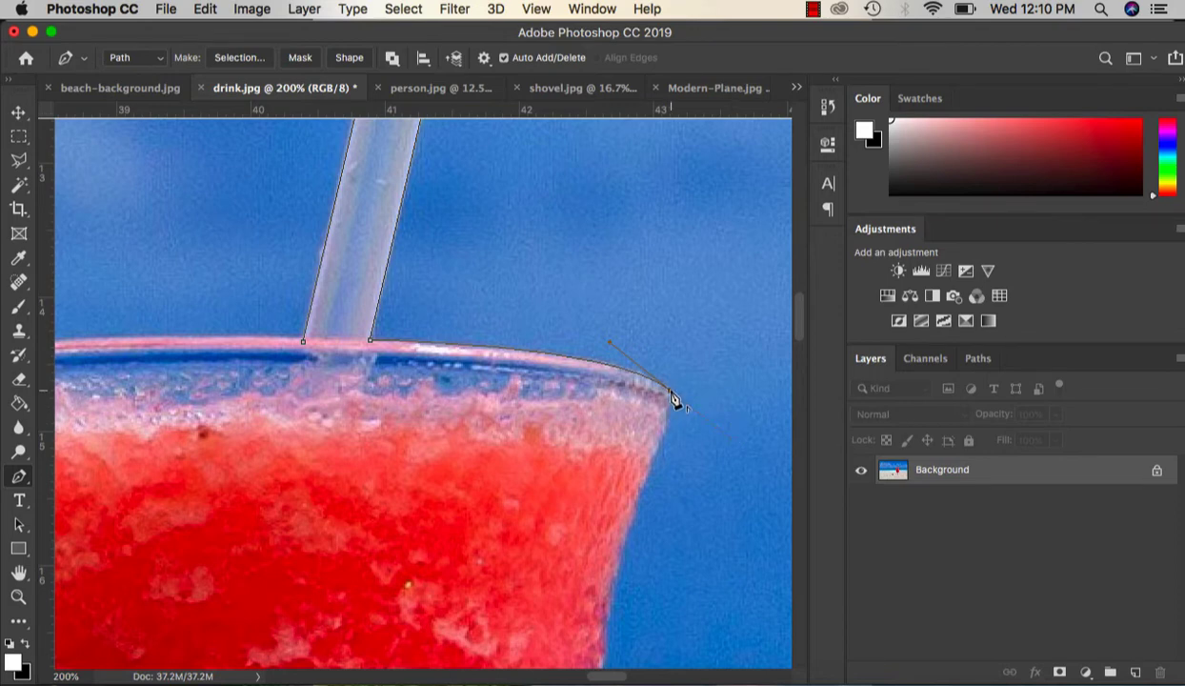
# Step: Trace the right side of the glass from the rim corner down past its narrow waist
pyautogui.scroll(-5, 674, 398)
pyautogui.hscroll(2, 673, 398)
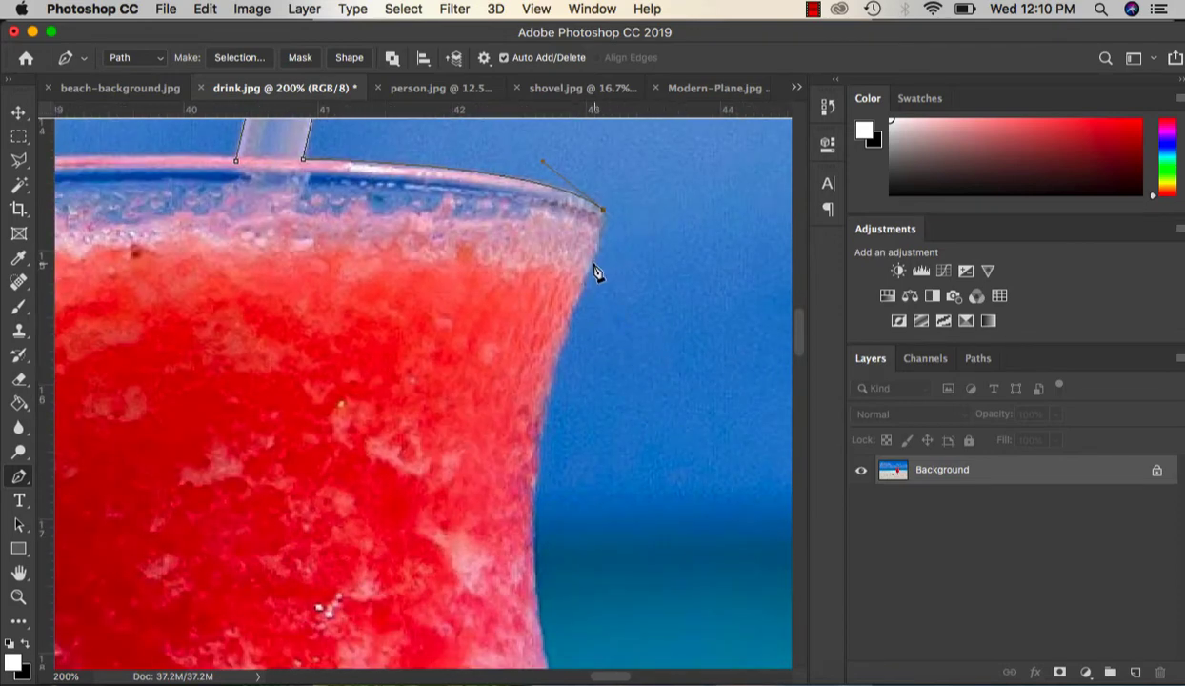
pyautogui.click(588, 274)
pyautogui.moveTo(541, 400); pyautogui.dragTo(539, 426)
pyautogui.moveTo(535, 479); pyautogui.dragTo(530, 496)
pyautogui.scroll(-5, 587, 511)
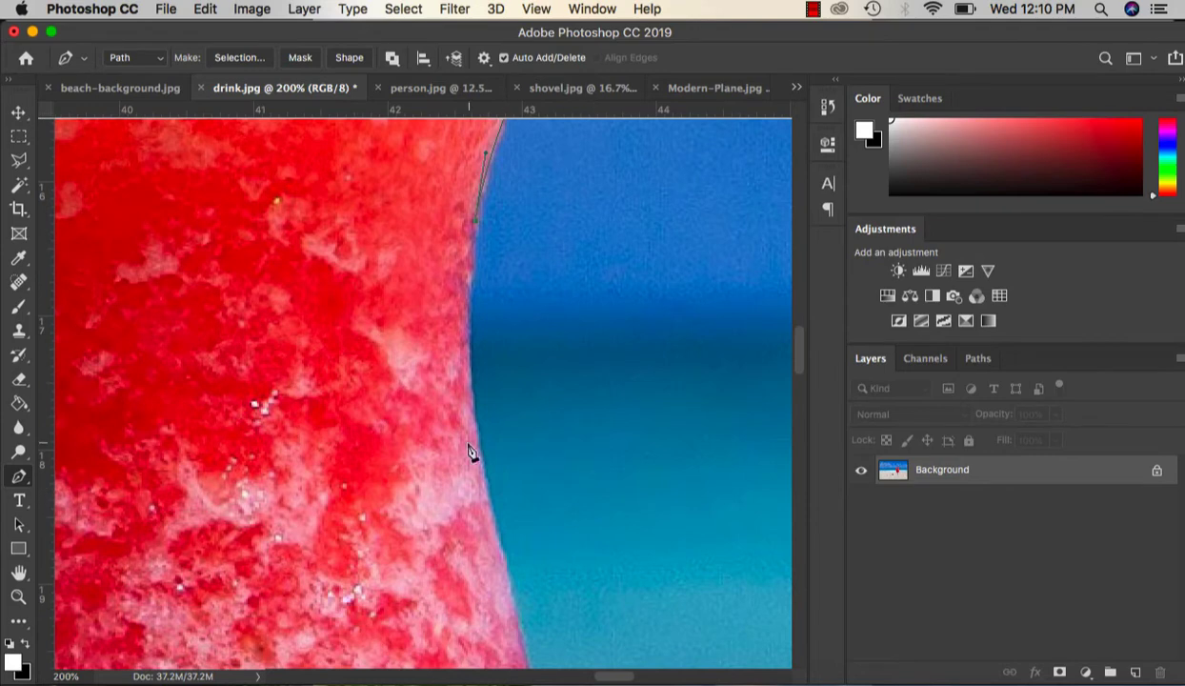
pyautogui.moveTo(476, 444); pyautogui.dragTo(499, 548)
# Step: Extend the path along the right edge of the bowl to its widest point, ending in a corner anchor
pyautogui.scroll(-5, 520, 489)
pyautogui.hscroll(3, 519, 488)
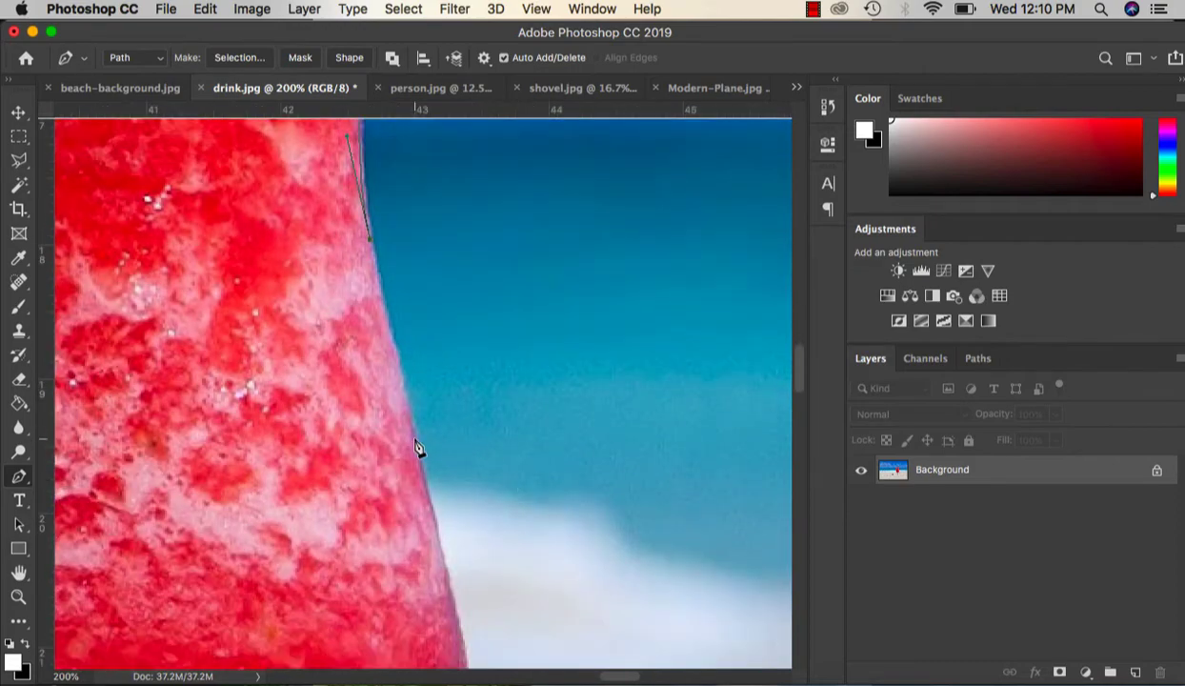
pyautogui.click(423, 482)
pyautogui.scroll(-6, 451, 534)
pyautogui.hscroll(4, 451, 533)
pyautogui.moveTo(335, 493); pyautogui.dragTo(319, 572)
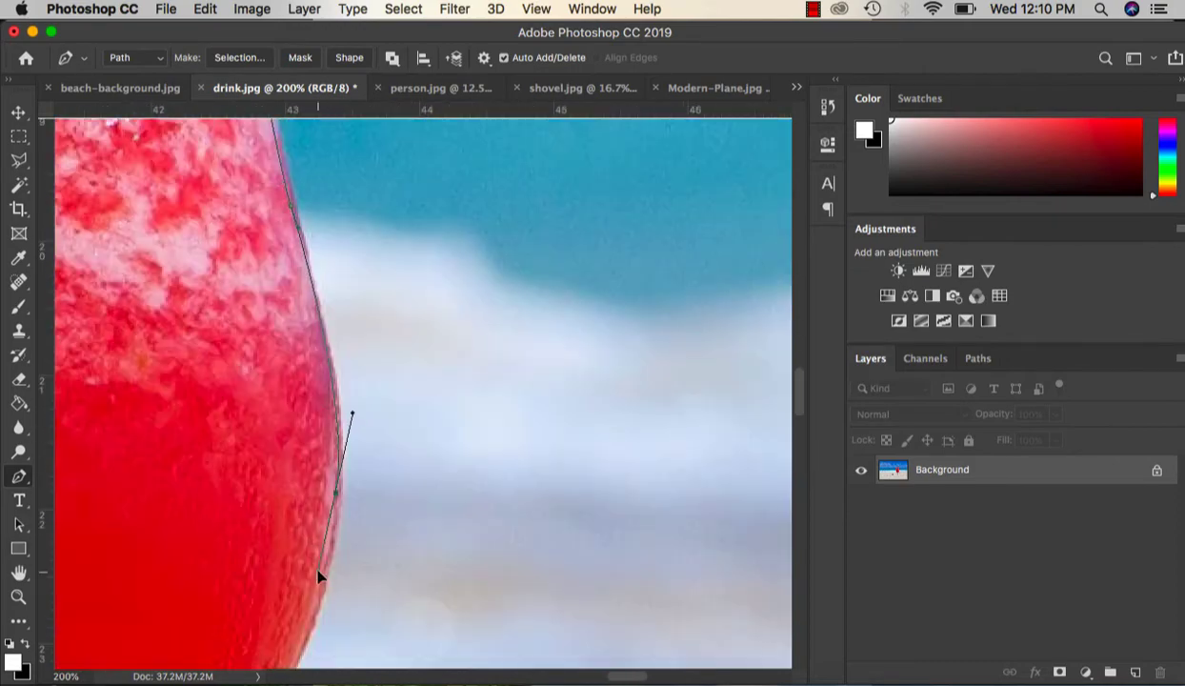
pyautogui.keyDown('alt'); pyautogui.click(336, 492); pyautogui.keyUp('alt')
# Step: Trace the lower right curve of the bowl down towards the top of the stem
pyautogui.scroll(-8, 388, 518)
pyautogui.hscroll(-4, 388, 518)
pyautogui.moveTo(403, 407); pyautogui.dragTo(310, 529)
pyautogui.scroll(-2, 351, 514)
pyautogui.hscroll(-3, 351, 513)
pyautogui.scroll(-4, 384, 441)
pyautogui.hscroll(-3, 384, 441)
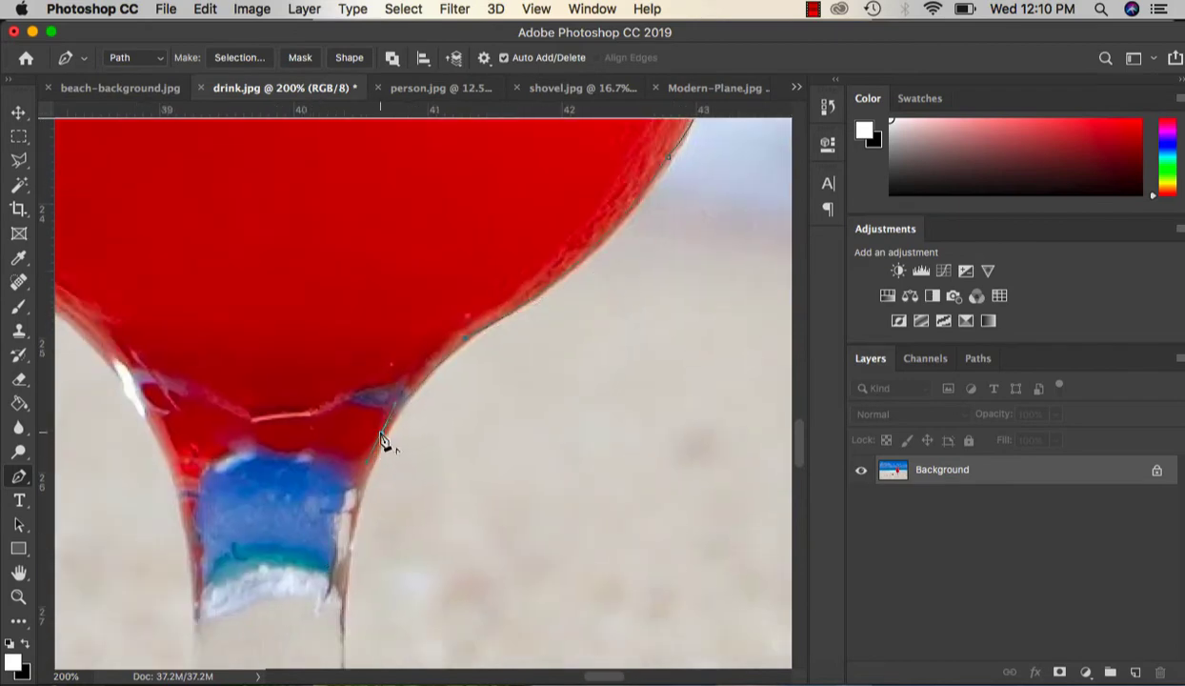
# Step: Trace the right edge of the stem down to where it flares into the foot
pyautogui.scroll(-4, 346, 368)
pyautogui.click(346, 495)
pyautogui.scroll(-3, 429, 578)
pyautogui.hscroll(3, 429, 578)
pyautogui.scroll(-1, 429, 578)
pyautogui.moveTo(293, 420); pyautogui.dragTo(314, 462)
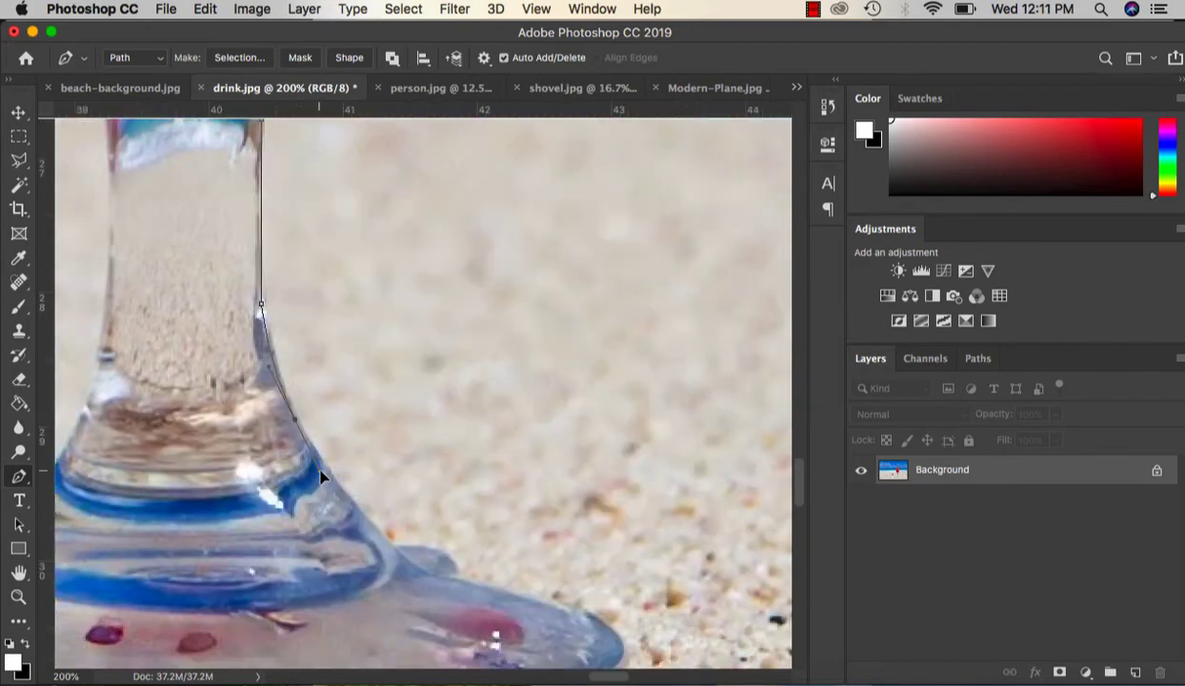
# Step: Trace the upper right edge of the glass's foot, placing anchors up to just before its outer tip
pyautogui.moveTo(390, 548); pyautogui.dragTo(432, 581)
pyautogui.scroll(-5, 433, 581)
pyautogui.hscroll(4, 433, 581)
pyautogui.moveTo(475, 462)
pyautogui.mouseDown()
pyautogui.moveTo(509, 472)
pyautogui.moveTo(481, 465)
pyautogui.mouseUp()
pyautogui.moveTo(505, 518); pyautogui.dragTo(487, 560)
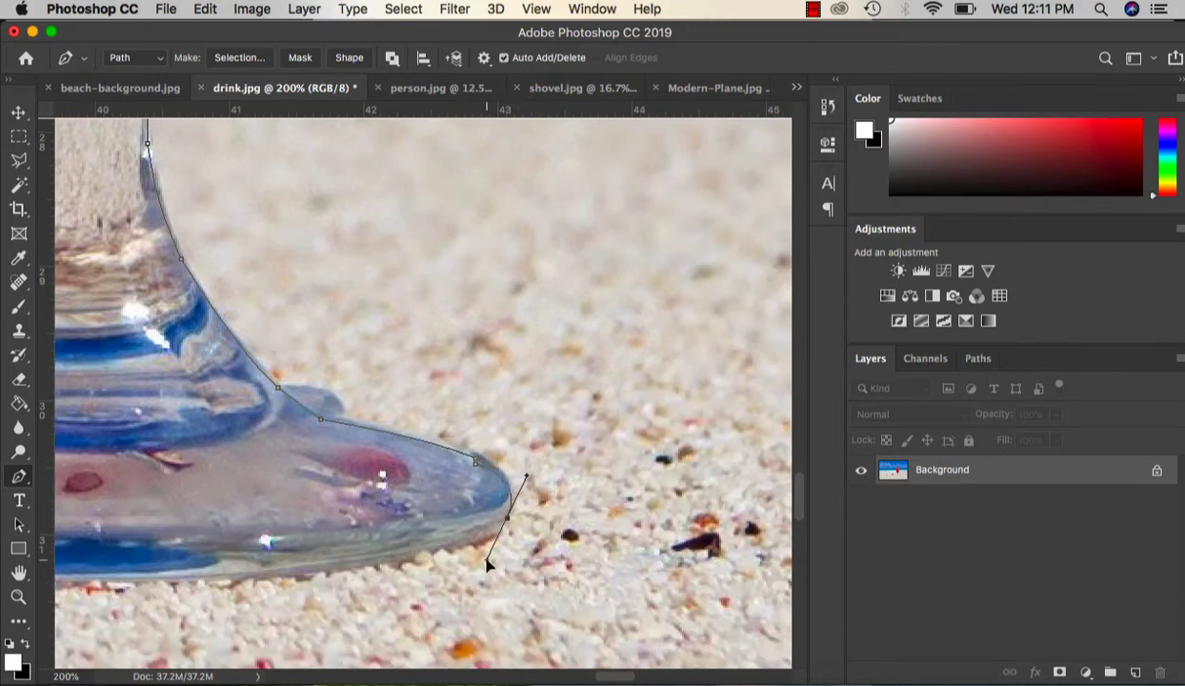
pyautogui.keyDown('ctrl'); pyautogui.click(475, 462); pyautogui.keyUp('ctrl')
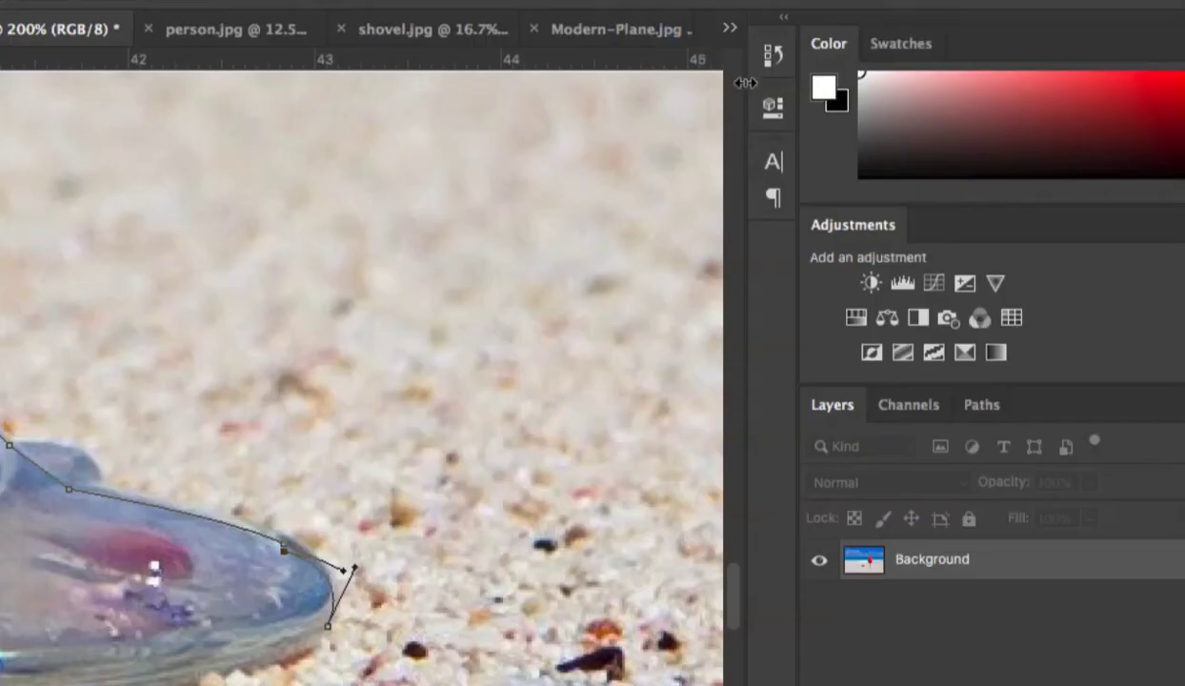
pyautogui.click(772, 56)
pyautogui.click(642, 387)
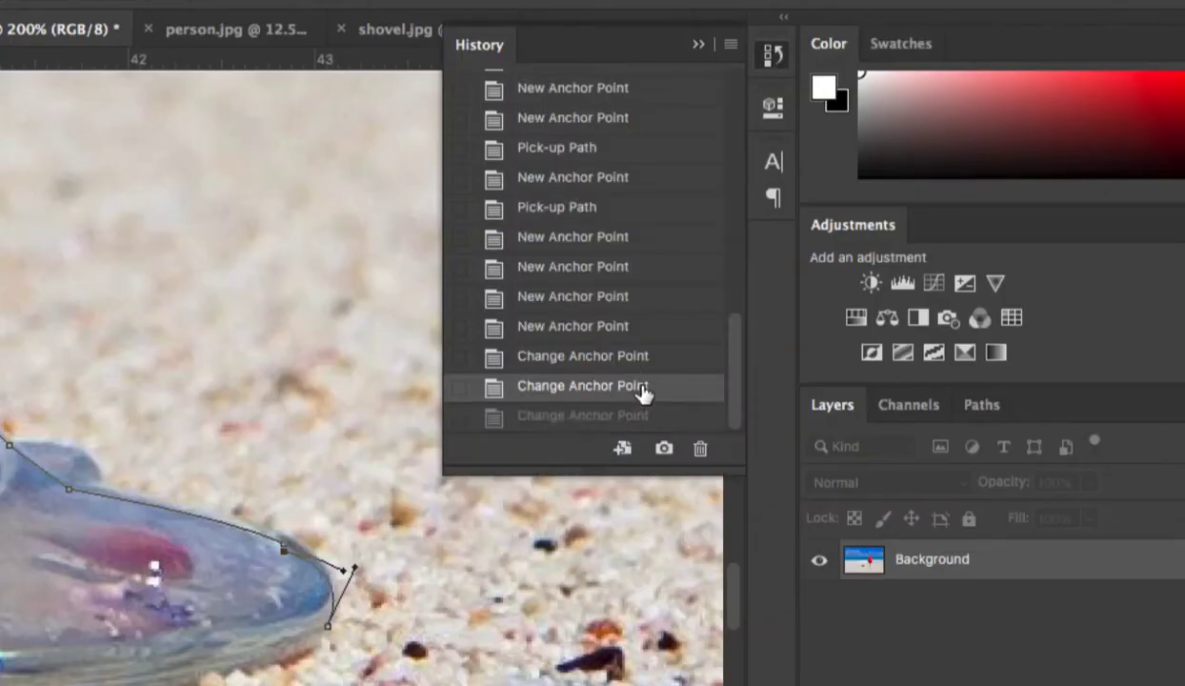
pyautogui.click(643, 360)
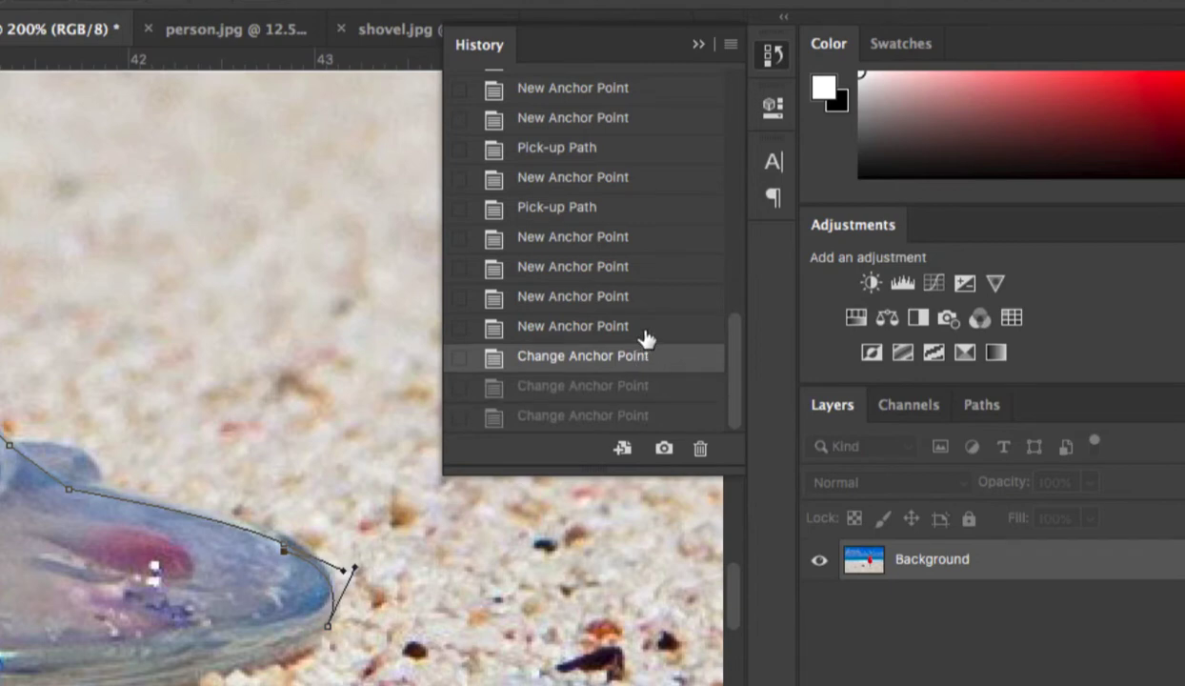
pyautogui.click(643, 326)
pyautogui.click(643, 298)
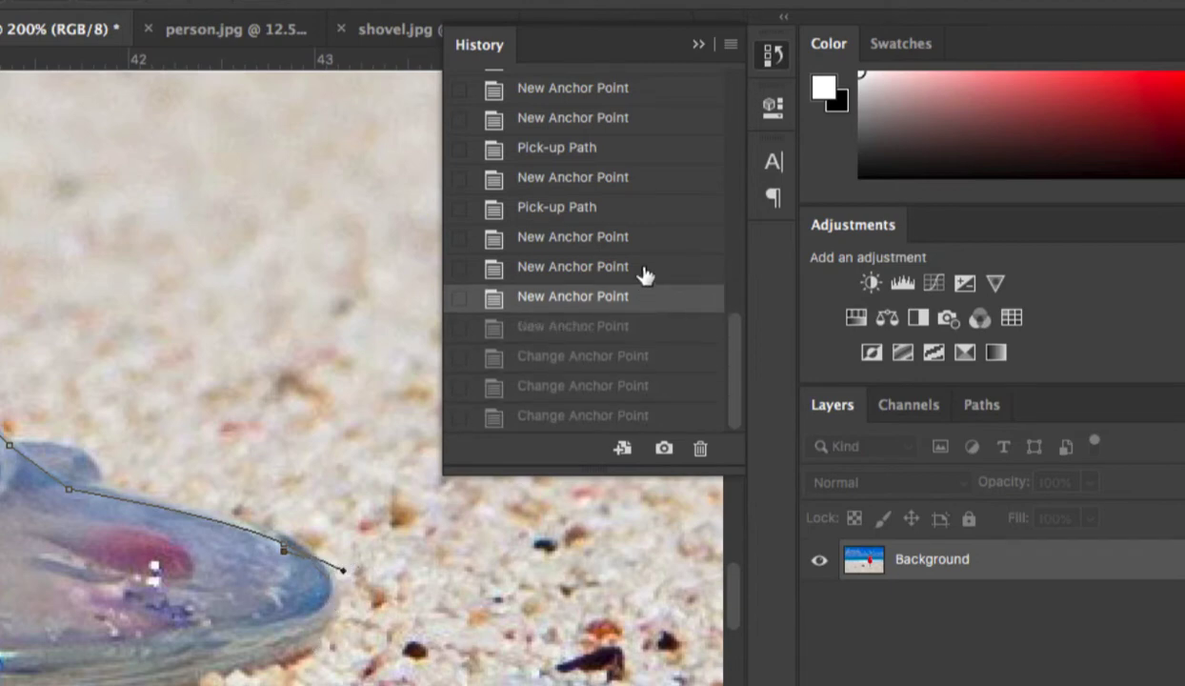
pyautogui.click(645, 271)
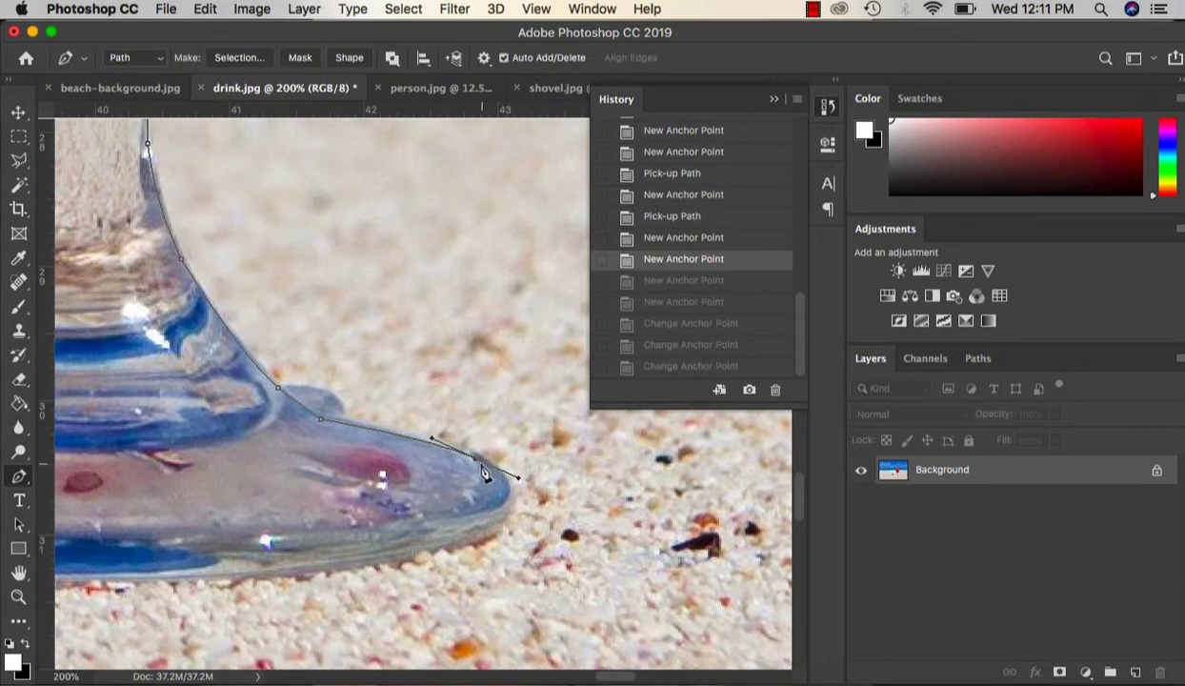
# Step: Curve the path around the right tip of the foot and onto its bottom edge using corner anchors, and close the History panel
pyautogui.click(477, 460)
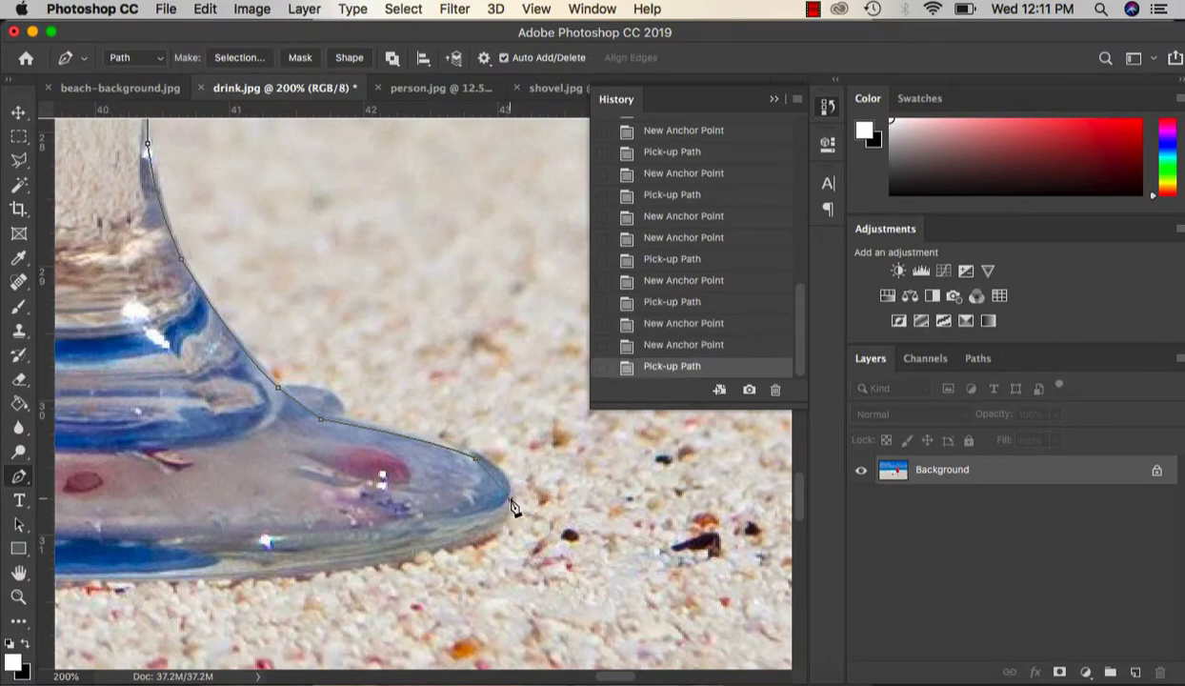
pyautogui.moveTo(512, 501); pyautogui.dragTo(505, 536)
pyautogui.click(512, 499)
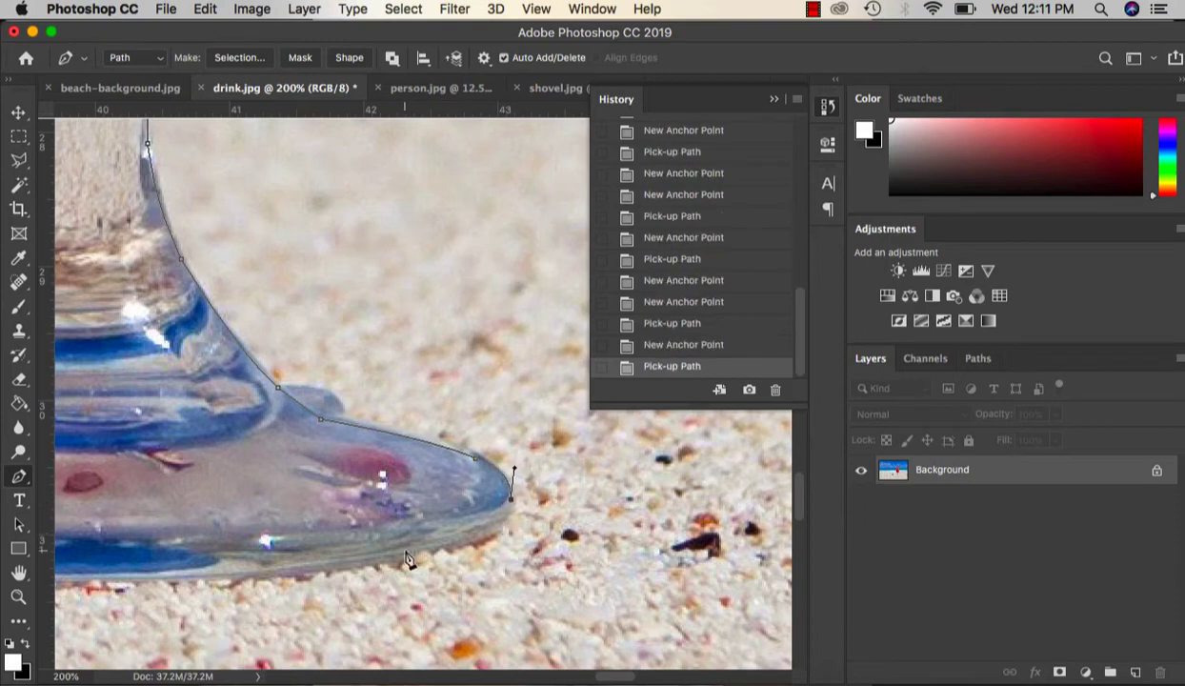
pyautogui.moveTo(405, 550); pyautogui.dragTo(300, 559)
pyautogui.click(405, 551)
pyautogui.click(775, 101)
# Step: Trace the bottom edge of the glass's foot from right to left with curved segments
pyautogui.hscroll(-6, 429, 429)
pyautogui.scroll(-3, 429, 429)
pyautogui.moveTo(395, 449); pyautogui.dragTo(284, 451)
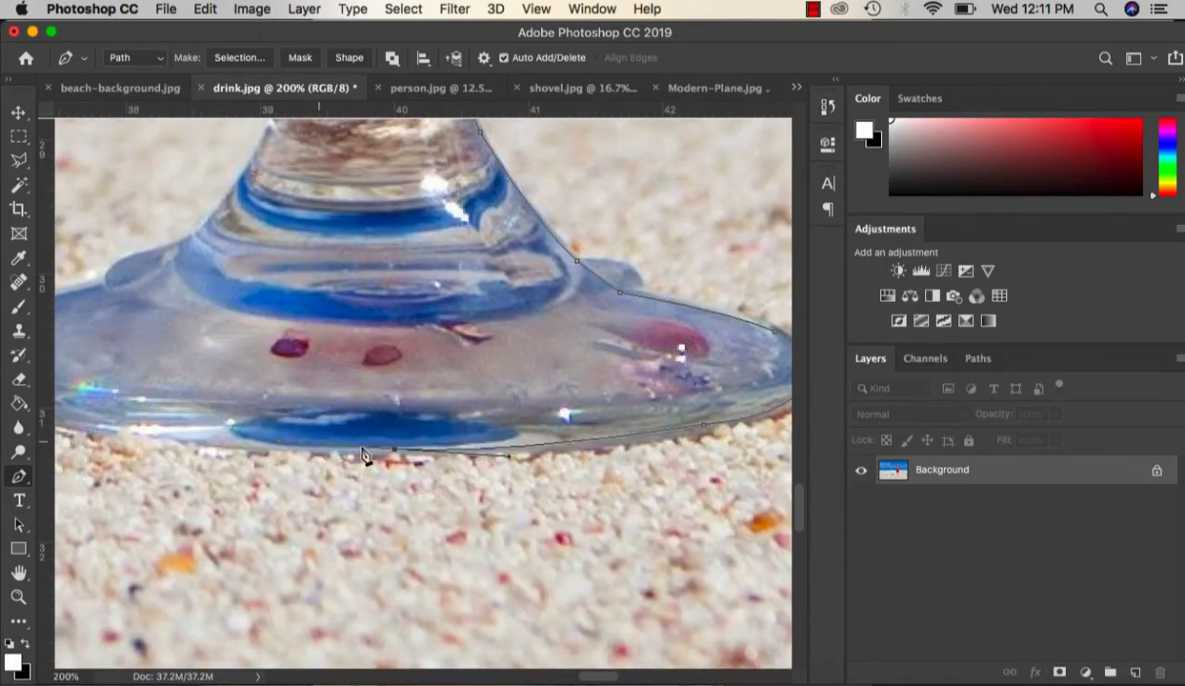
pyautogui.keyDown('alt'); pyautogui.click(395, 448); pyautogui.keyUp('alt')
pyautogui.moveTo(137, 432); pyautogui.dragTo(78, 421)
# Step: Trace around the left tip of the foot and up its upper left edge to the base of the stem
pyautogui.hscroll(-5, 140, 440)
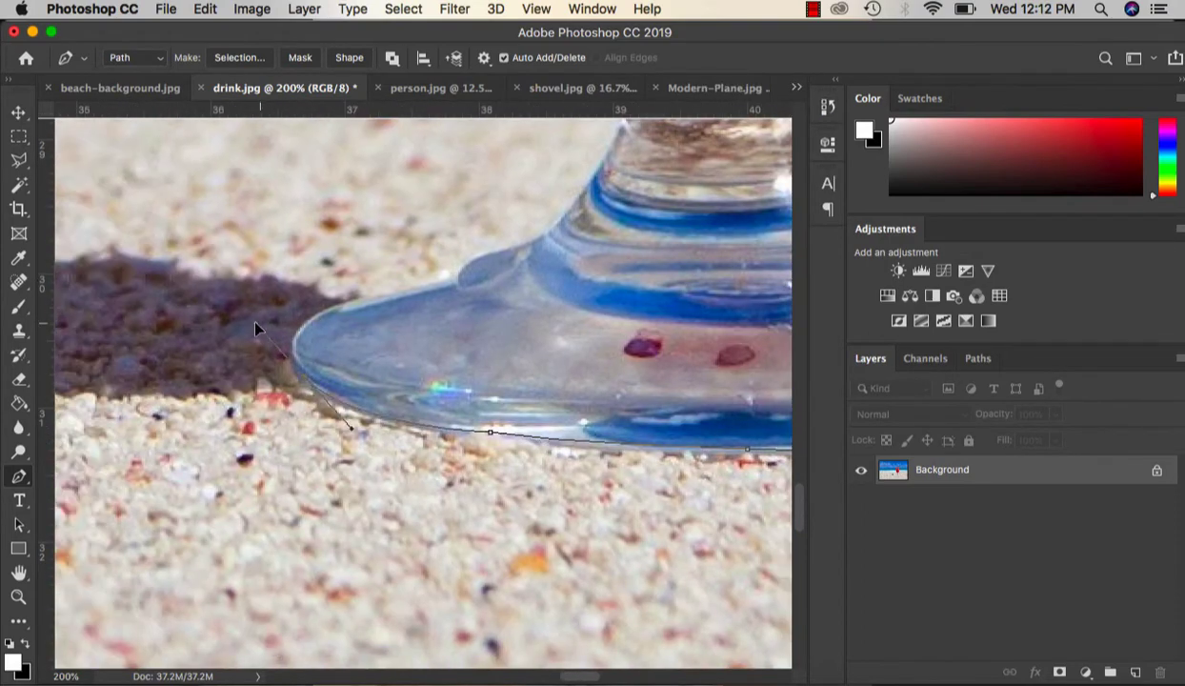
pyautogui.moveTo(307, 322); pyautogui.dragTo(349, 317)
pyautogui.click(539, 250)
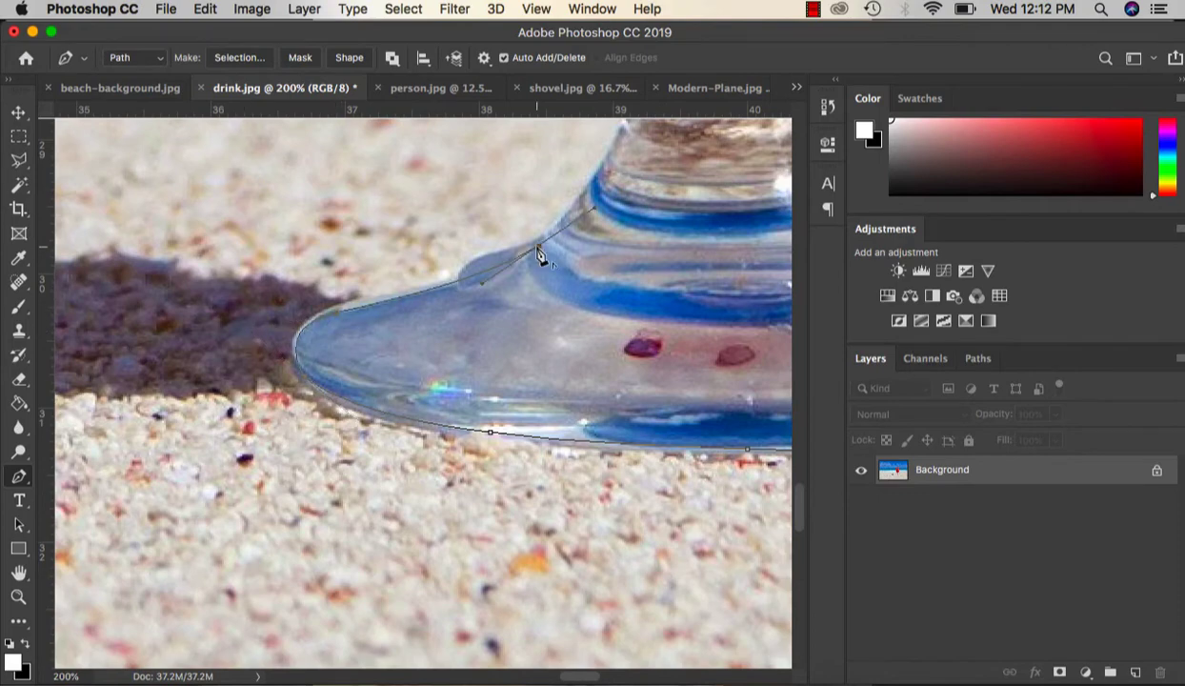
pyautogui.scroll(5, 542, 256)
pyautogui.hscroll(5, 541, 256)
pyautogui.moveTo(417, 361); pyautogui.dragTo(398, 352)
# Step: Trace the left edge of the stem upward and onto the underside of the bowl
pyautogui.scroll(3, 423, 362)
pyautogui.scroll(5, 416, 278)
pyautogui.moveTo(398, 255); pyautogui.dragTo(386, 229)
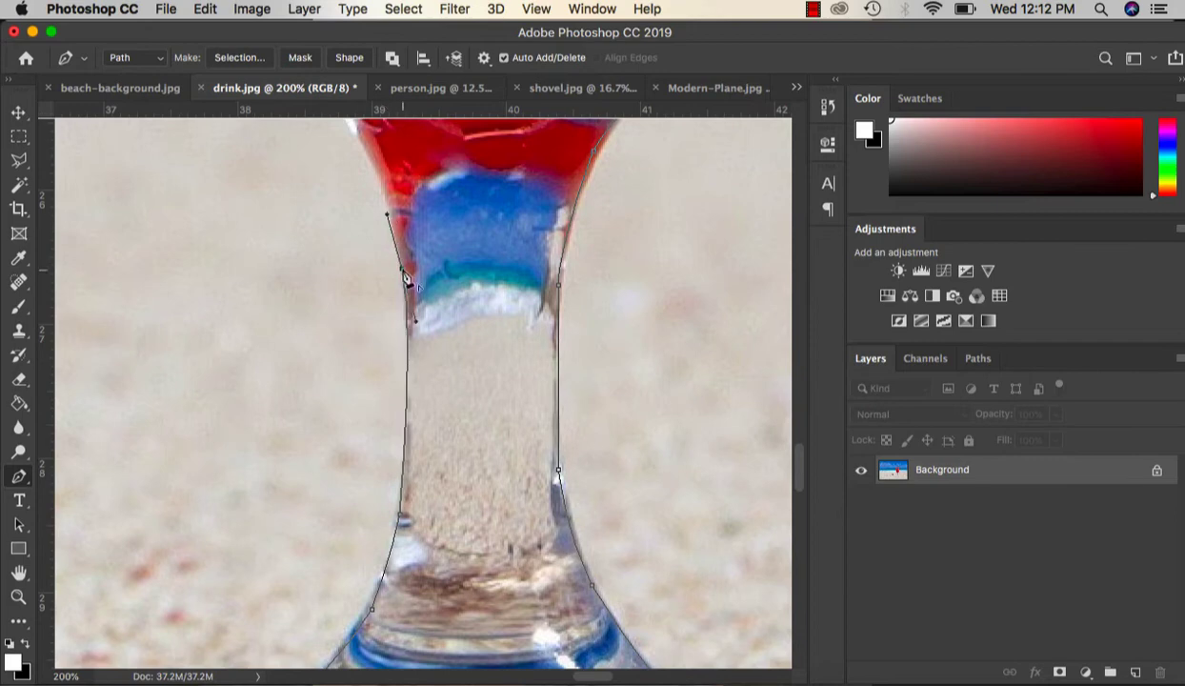
pyautogui.scroll(5, 390, 238)
pyautogui.moveTo(344, 265); pyautogui.dragTo(270, 265)
pyautogui.keyDown('alt'); pyautogui.click(337, 254); pyautogui.keyUp('alt')
pyautogui.scroll(3, 337, 255)
pyautogui.hscroll(-2, 337, 255)
pyautogui.keyDown('alt'); pyautogui.click(323, 295); pyautogui.keyUp('alt')
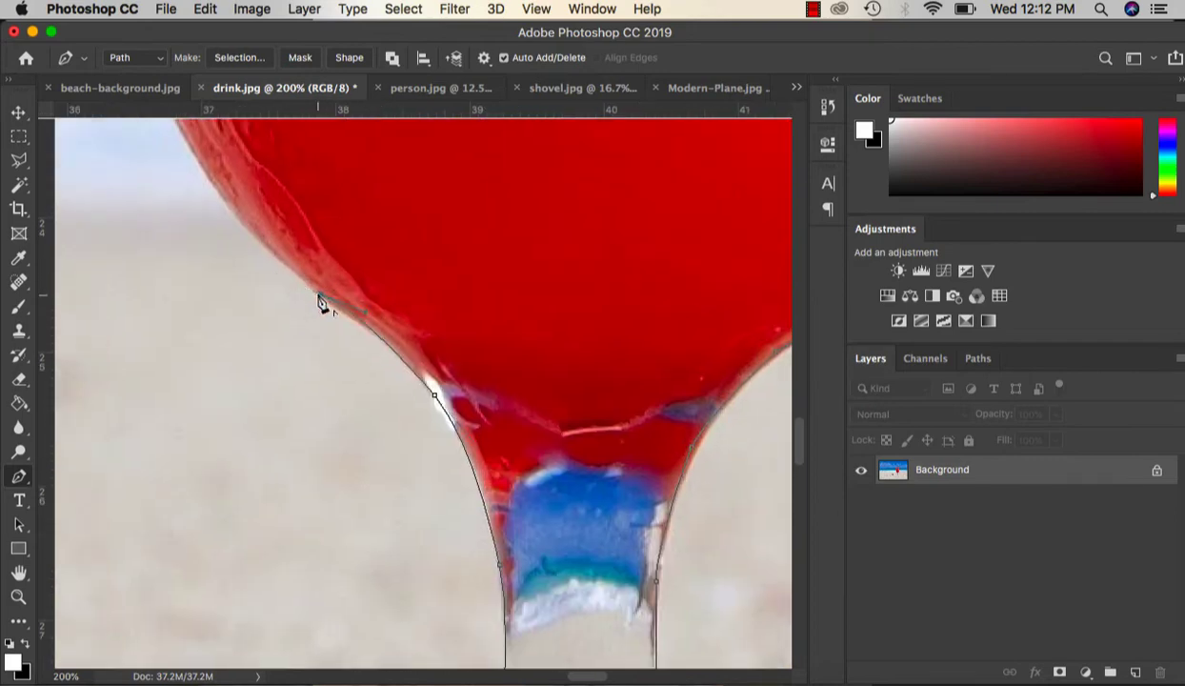
# Step: Trace the left curve of the bowl up to its widest point
pyautogui.scroll(5, 322, 296)
pyautogui.moveTo(187, 325); pyautogui.dragTo(142, 212)
pyautogui.scroll(5, 190, 338)
pyautogui.moveTo(154, 315); pyautogui.dragTo(167, 248)
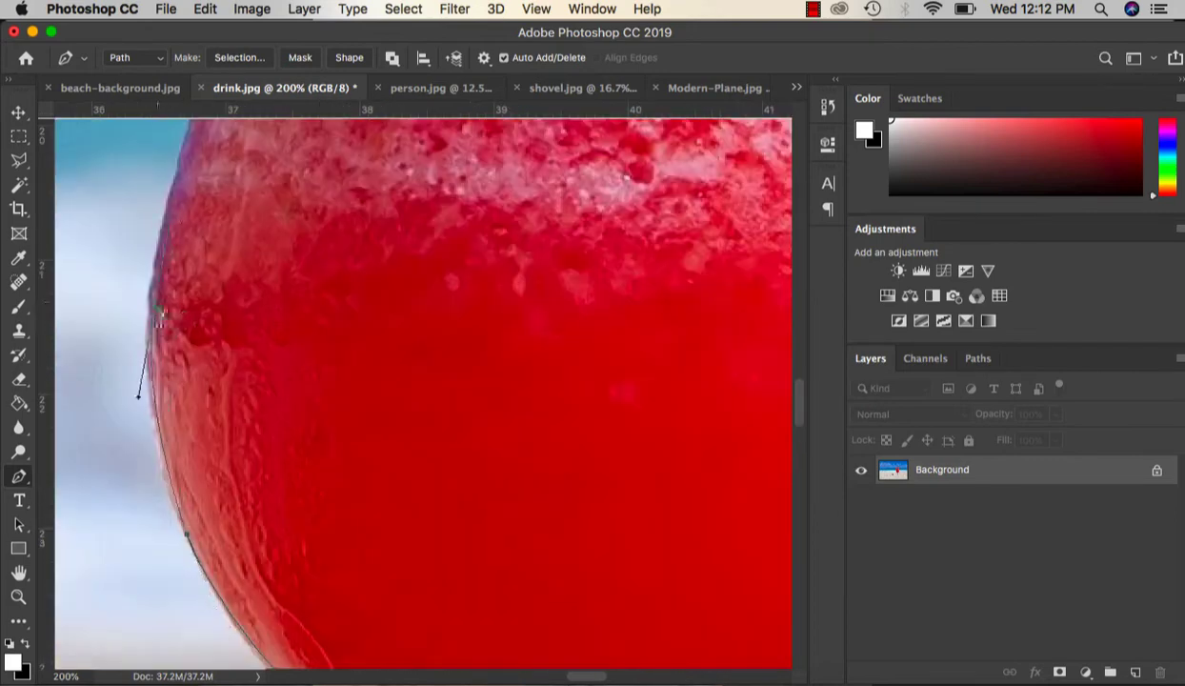
# Step: Trace the upper left side of the glass past the waist to the rim's left corner, ending in a corner anchor
pyautogui.scroll(4, 229, 268)
pyautogui.click(209, 299)
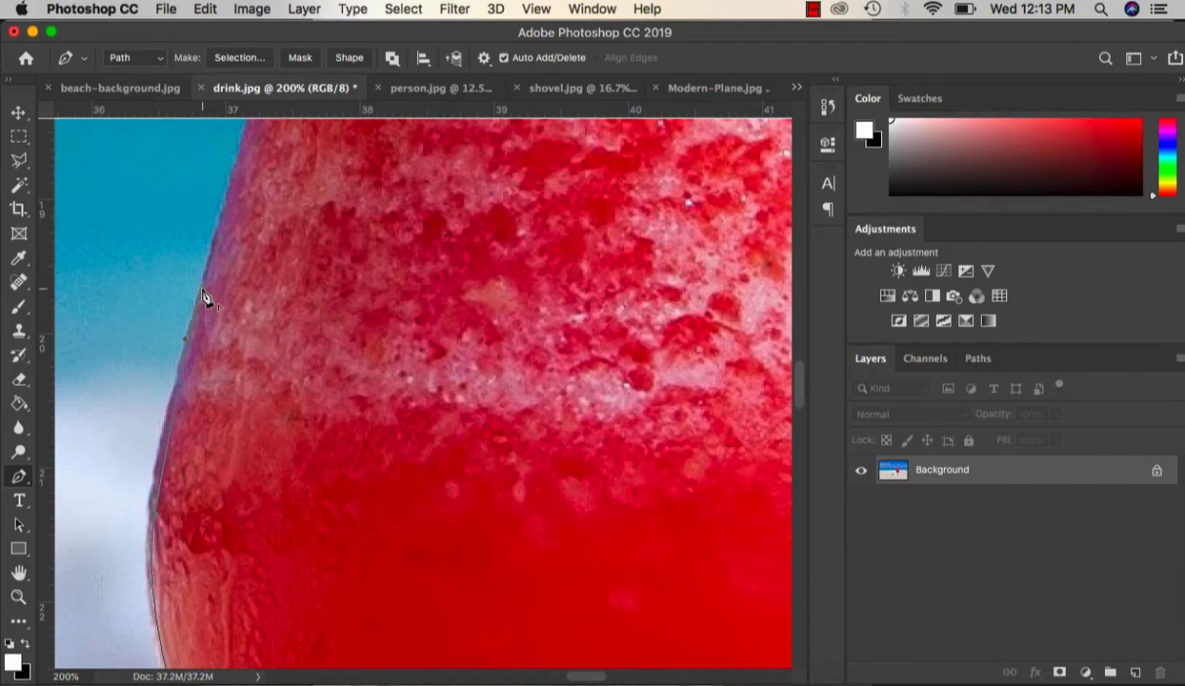
pyautogui.scroll(5, 246, 264)
pyautogui.scroll(5, 299, 240)
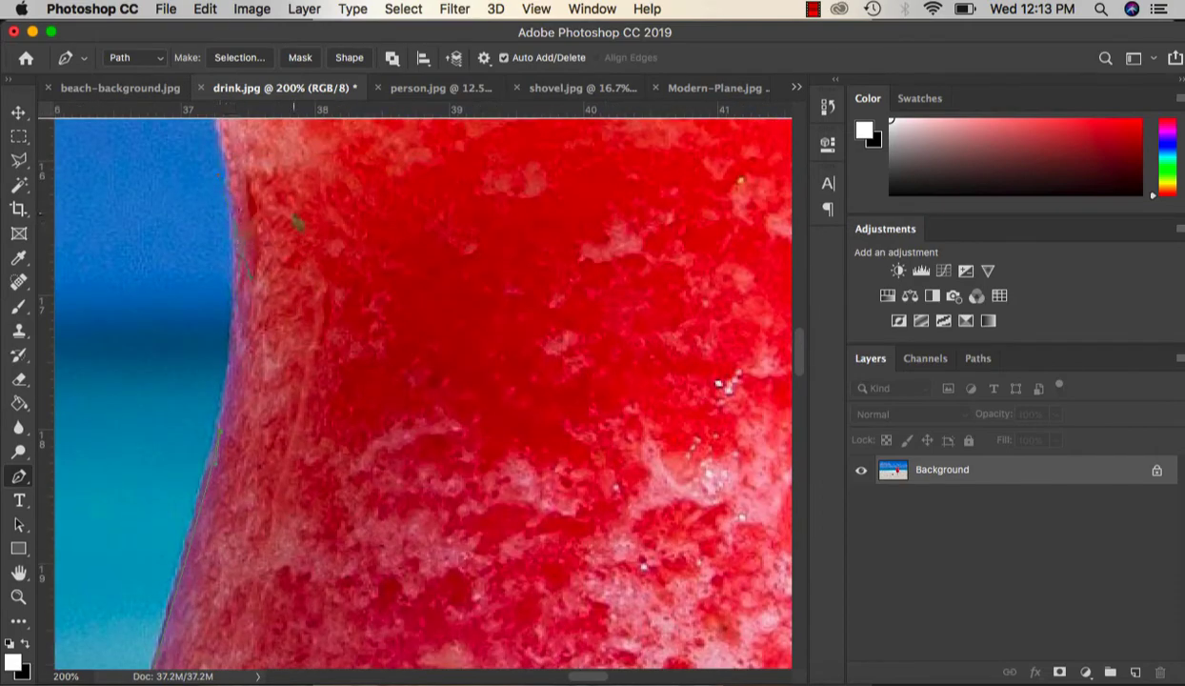
pyautogui.scroll(4, 233, 229)
pyautogui.moveTo(189, 257); pyautogui.dragTo(160, 224)
pyautogui.keyDown('alt'); pyautogui.click(189, 257); pyautogui.keyUp('alt')
# Step: Curve the path along the left part of the rim and close it at the starting anchor beside the straw
pyautogui.moveTo(425, 186); pyautogui.dragTo(605, 179)
pyautogui.keyDown('alt'); pyautogui.click(425, 186); pyautogui.keyUp('alt')
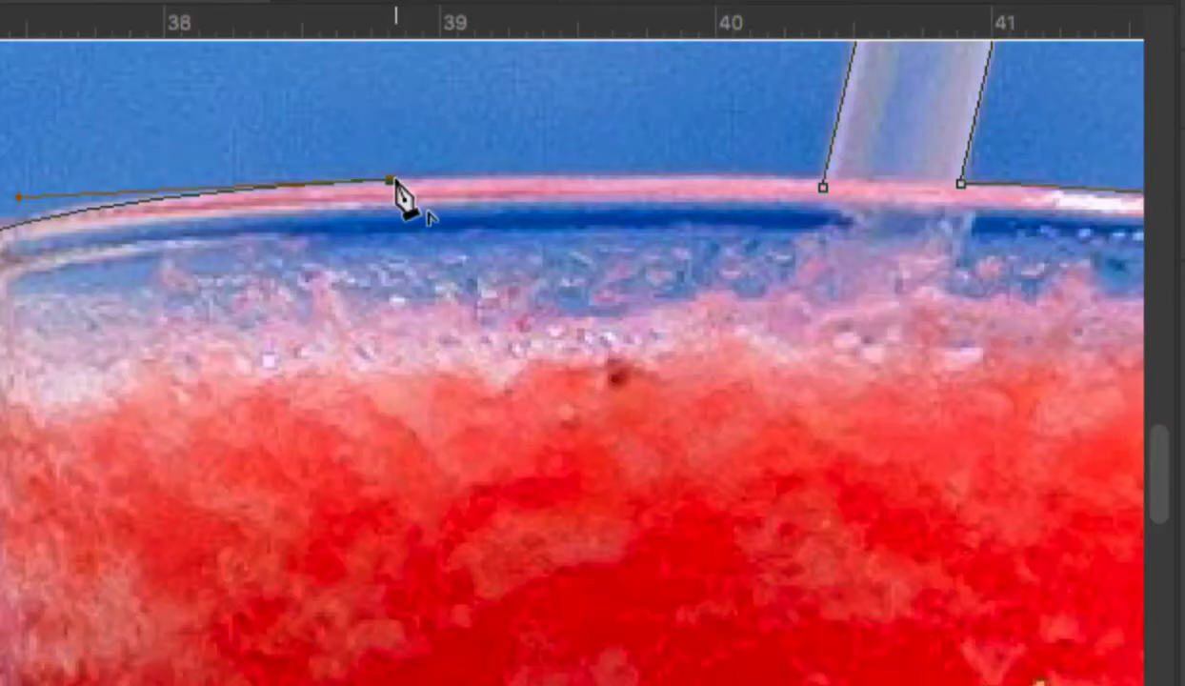
pyautogui.click(824, 187)
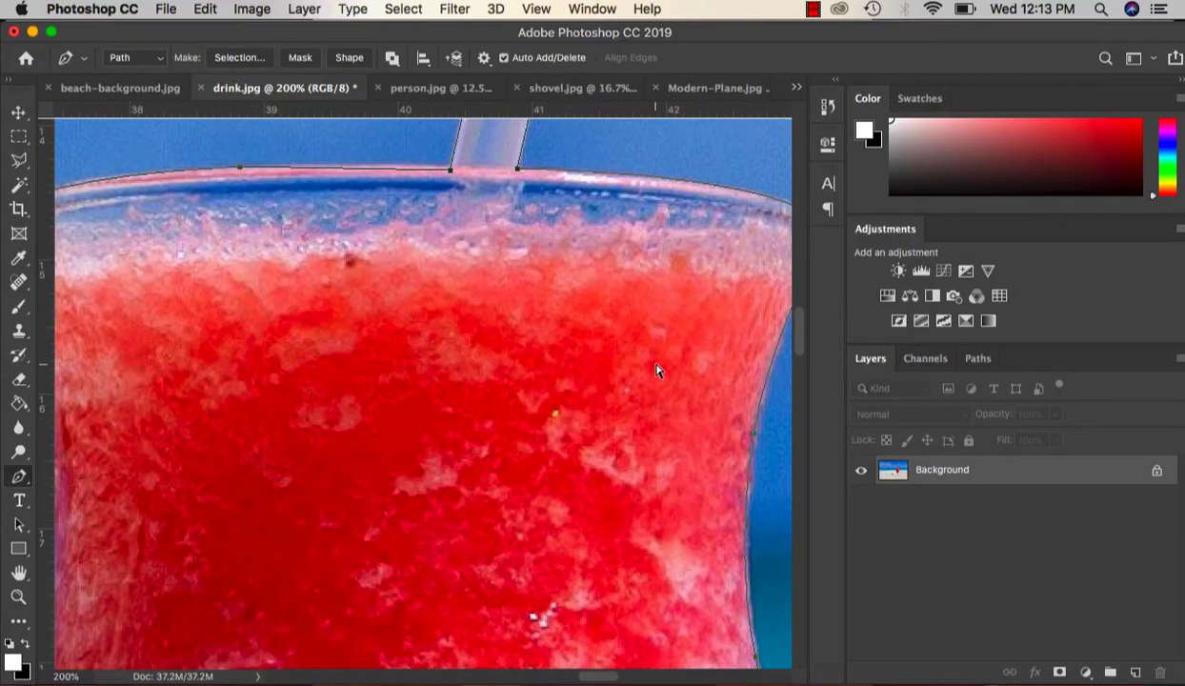
# Step: Convert the closed path around the drink into a new anti-aliased selection with a feather radius of 0 pixels
pyautogui.press('super+minus')
pyautogui.press('super+minus')
pyautogui.press('super+minus')
pyautogui.press('super+minus')
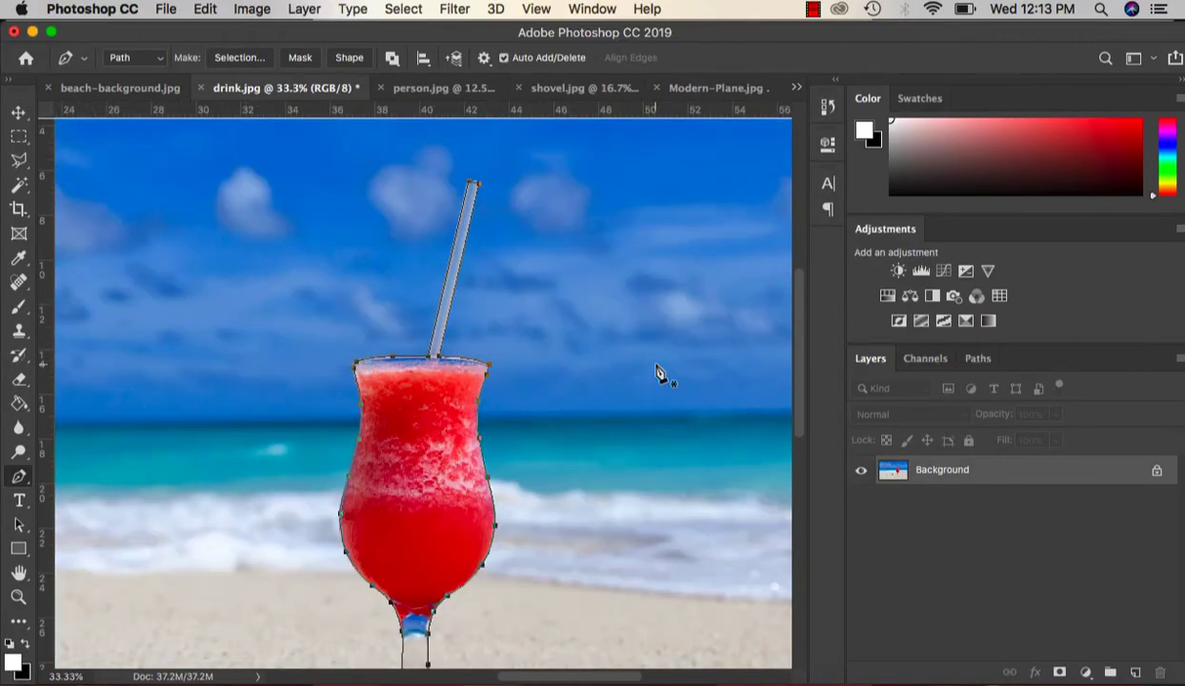
pyautogui.scroll(-5, 658, 374)
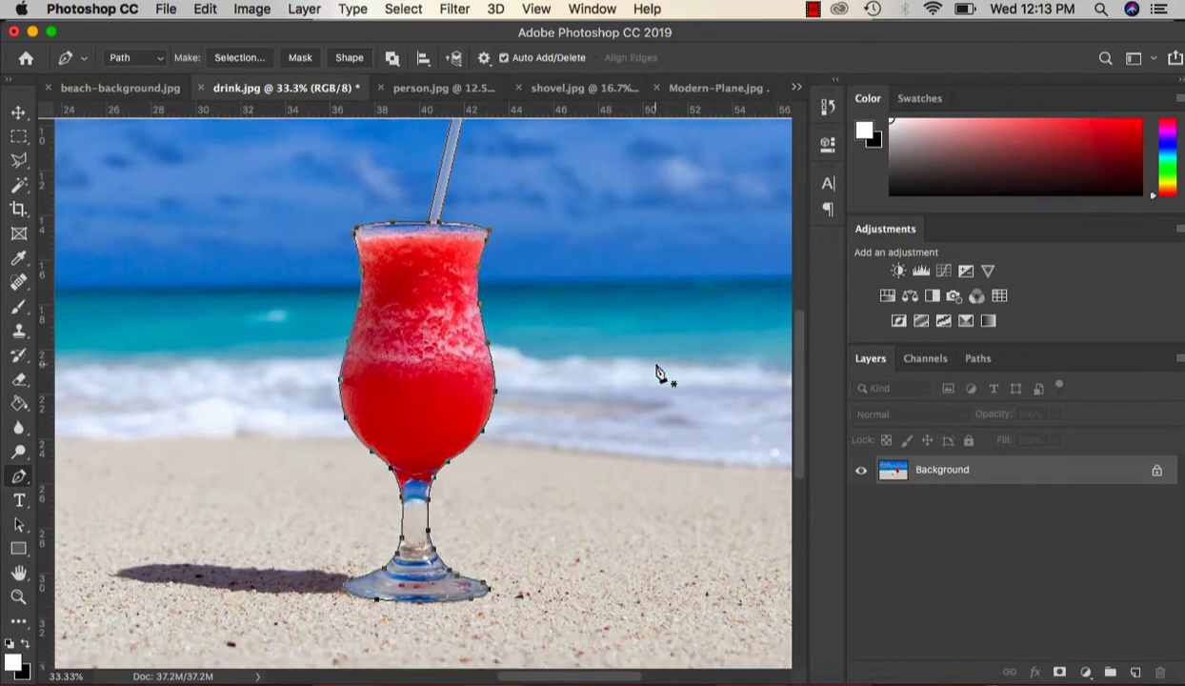
pyautogui.rightClick(433, 390)
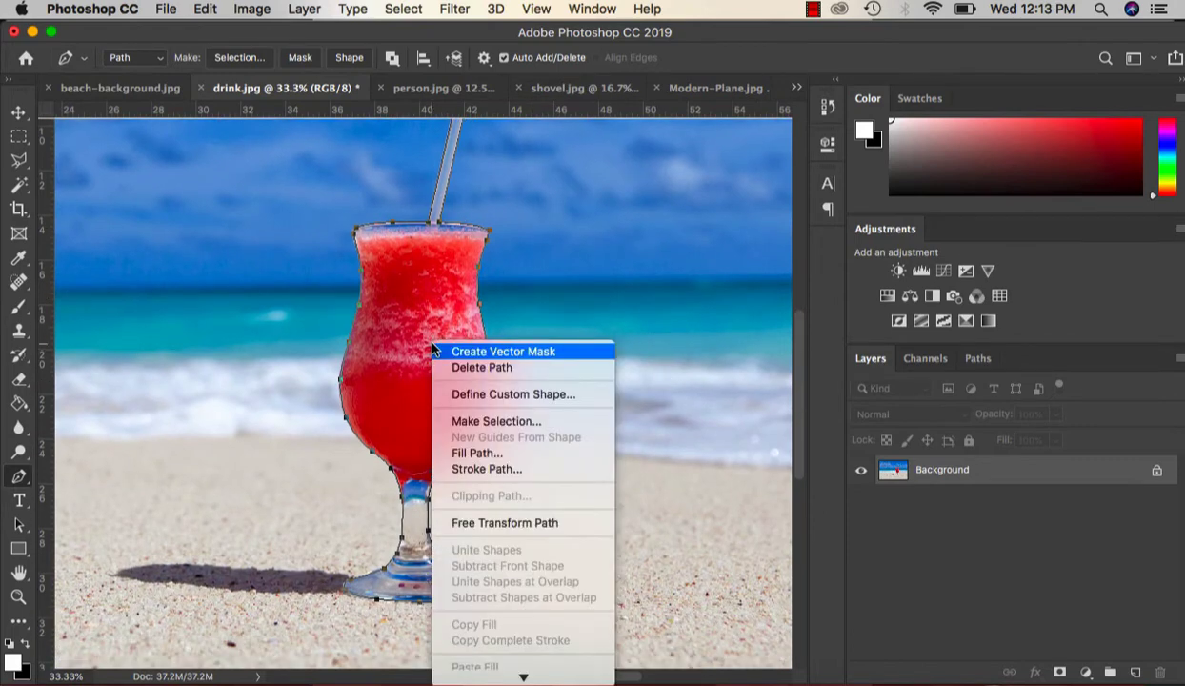
pyautogui.click(476, 422)
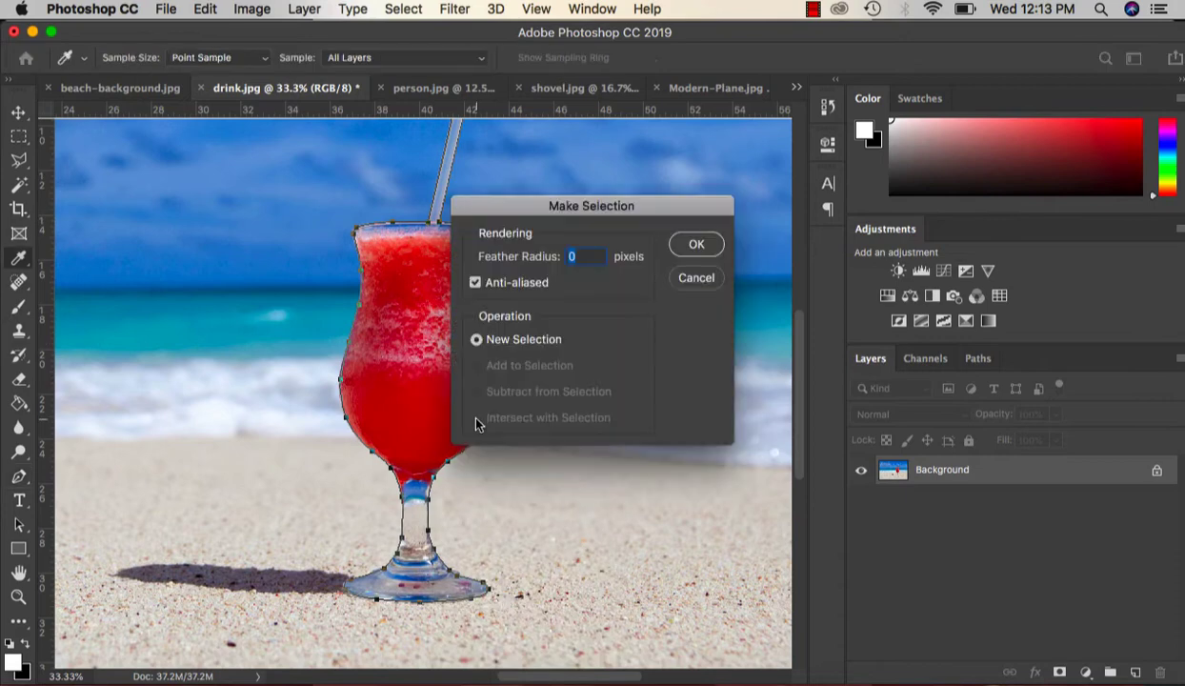
pyautogui.click(694, 244)
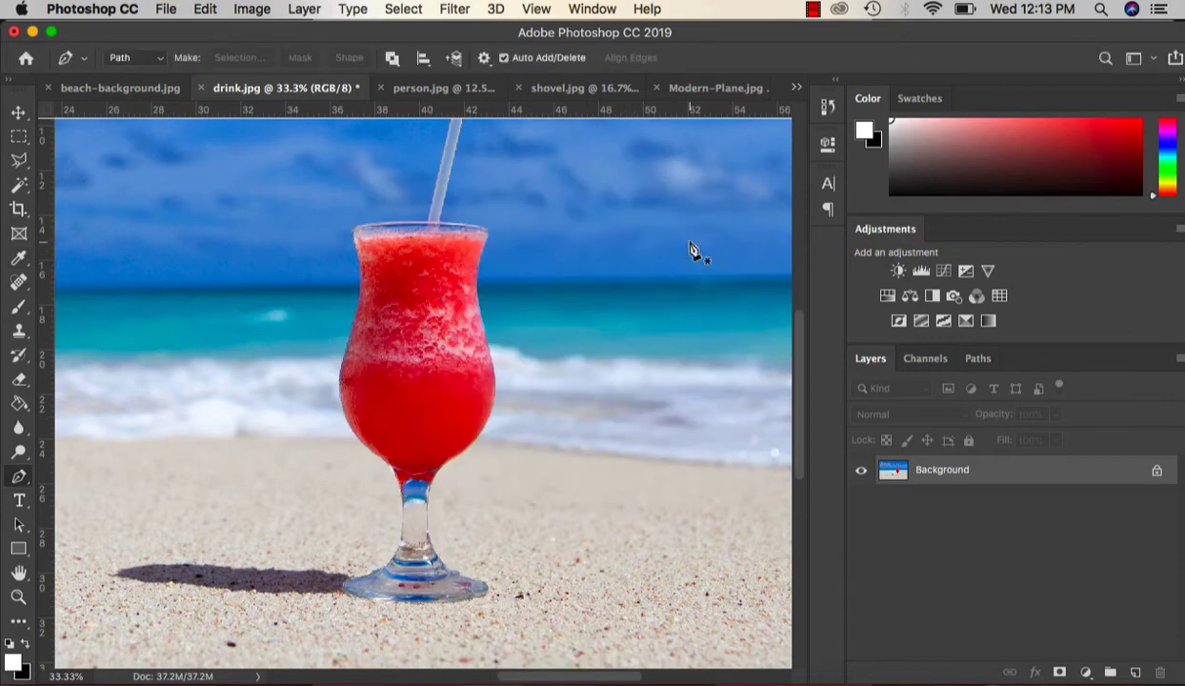
pyautogui.scroll(3, 695, 250)
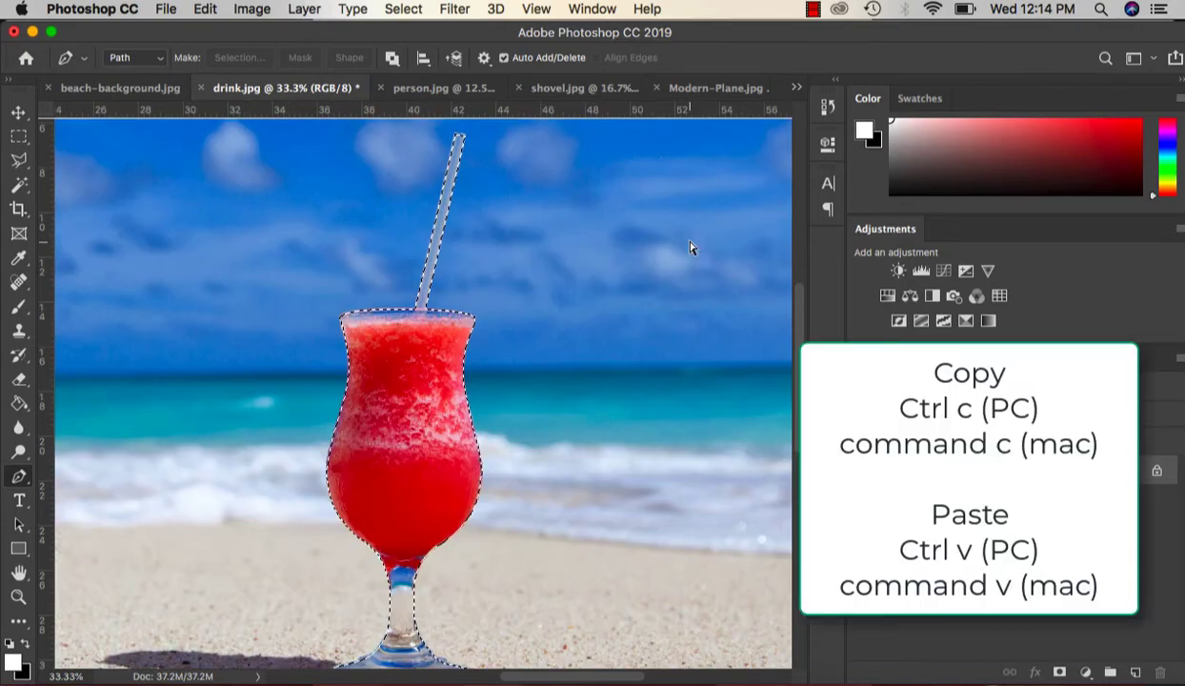
# Step: Copy the selected drink and paste it into beach-background.jpg
pyautogui.press('super+c')
pyautogui.click(127, 87)
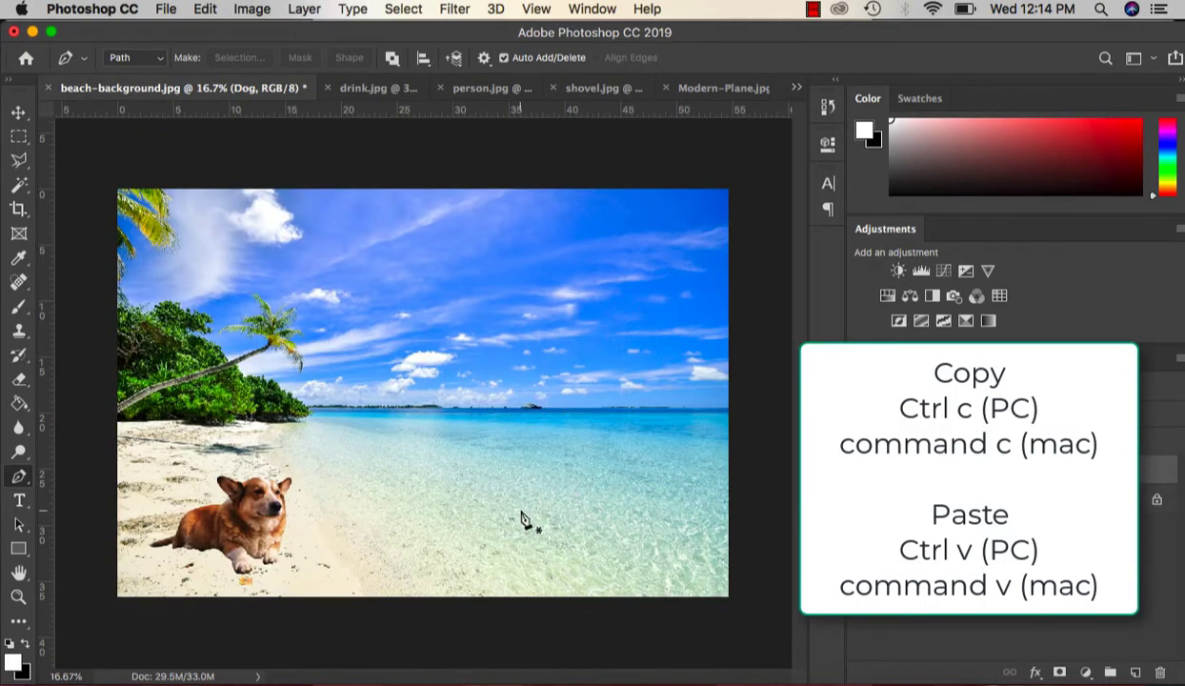
pyautogui.press('super+v')
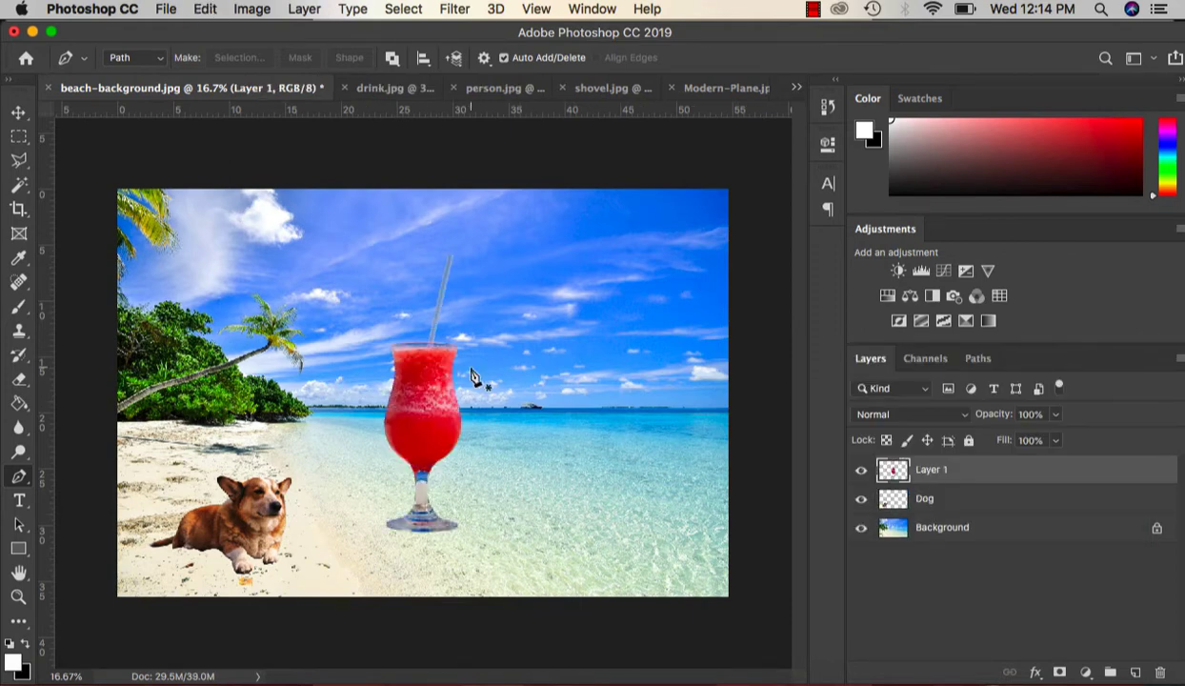
# Step: Scale the pasted drink proportionally to about 24% and place it on the sand just in front of the dog
pyautogui.press('super+t')
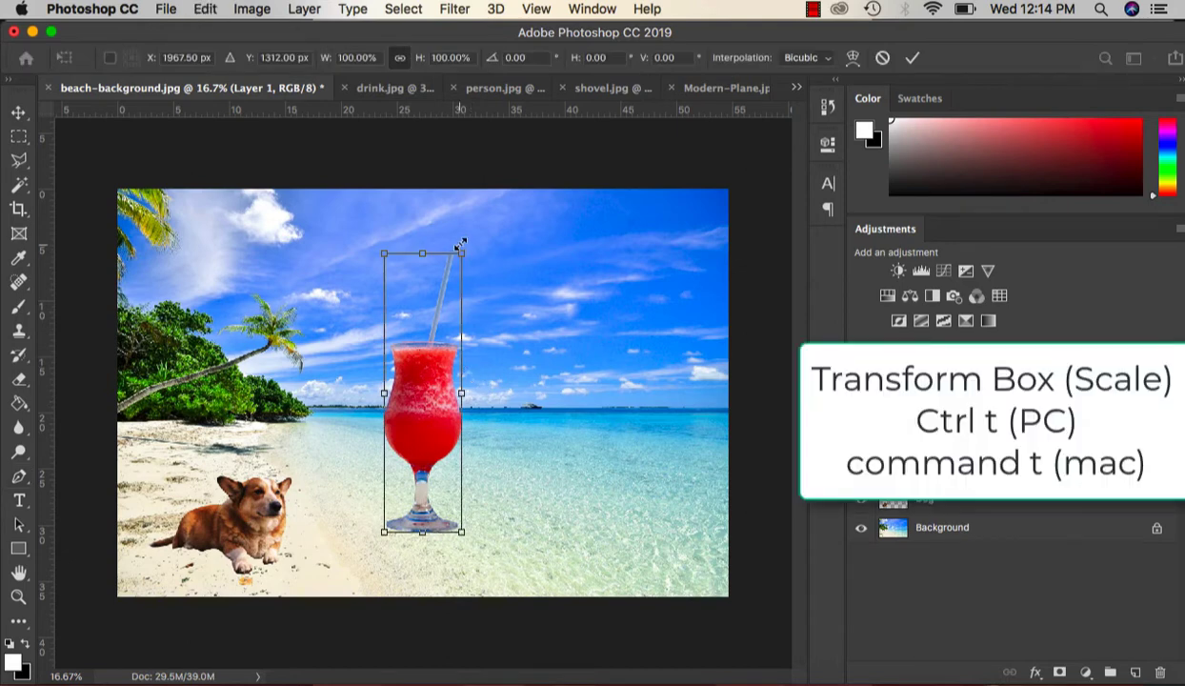
pyautogui.moveTo(461, 253); pyautogui.dragTo(396, 428)
pyautogui.moveTo(396, 429); pyautogui.dragTo(399, 428)
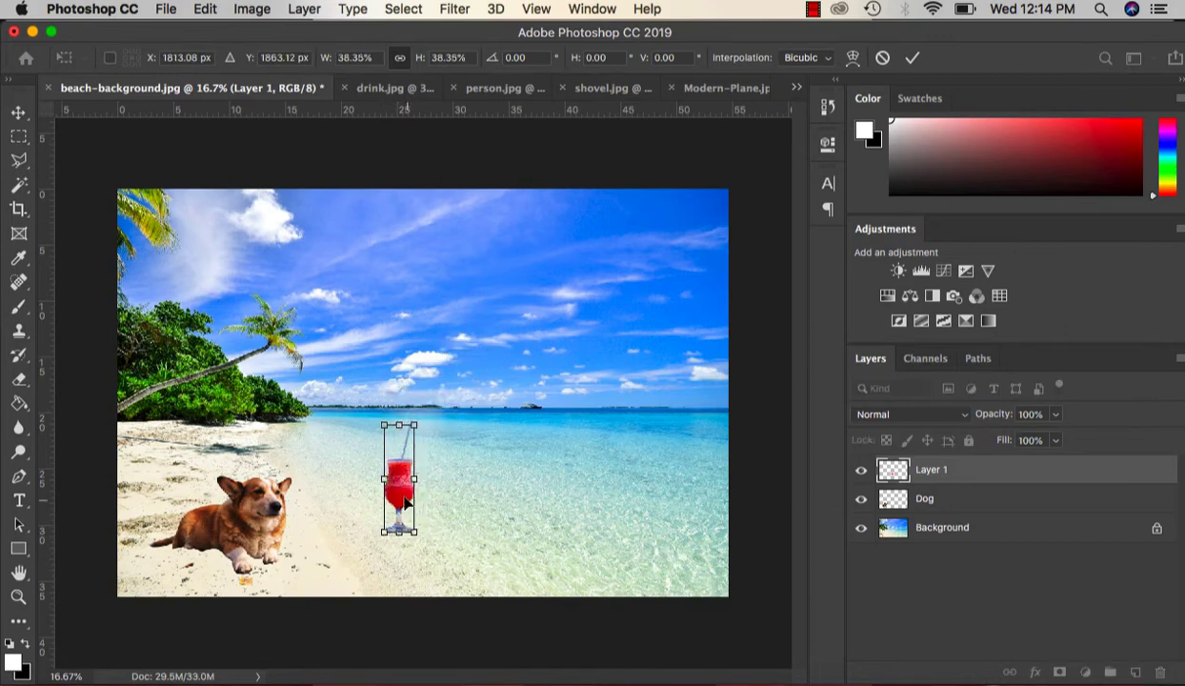
pyautogui.moveTo(404, 487); pyautogui.dragTo(331, 521)
pyautogui.moveTo(326, 459); pyautogui.dragTo(316, 496)
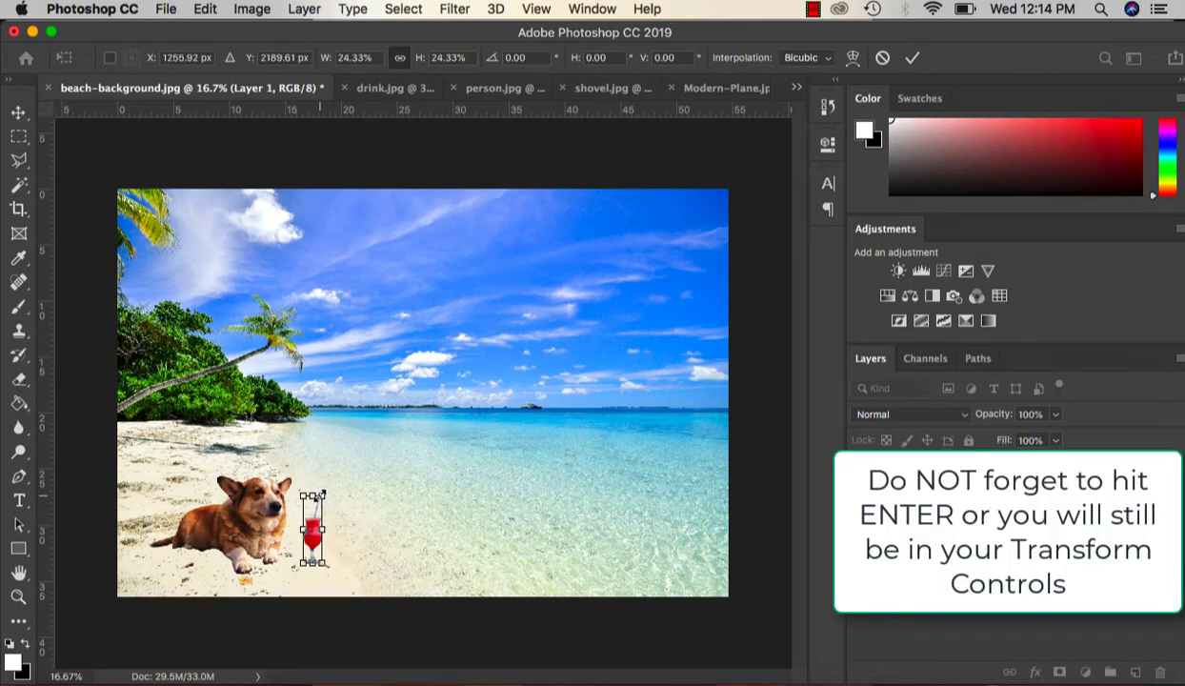
pyautogui.press('Return')
pyautogui.press('p')
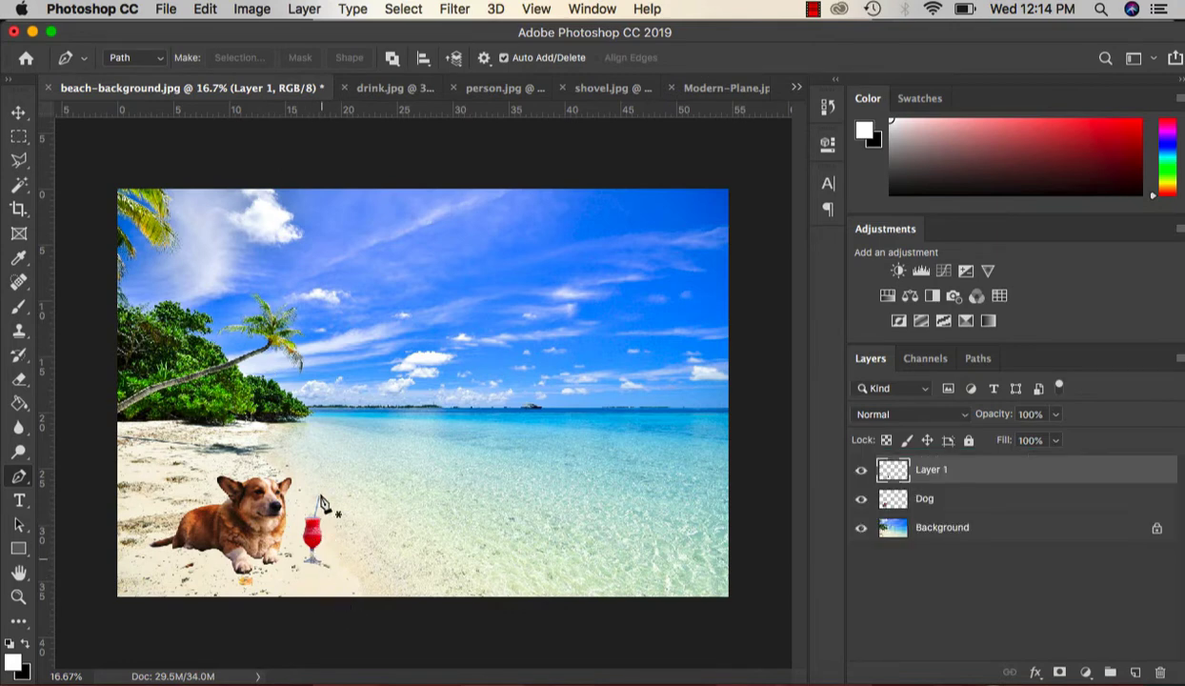
# Step: Flip the drink layer horizontally so its straw leans toward the dog
pyautogui.click(204, 9)
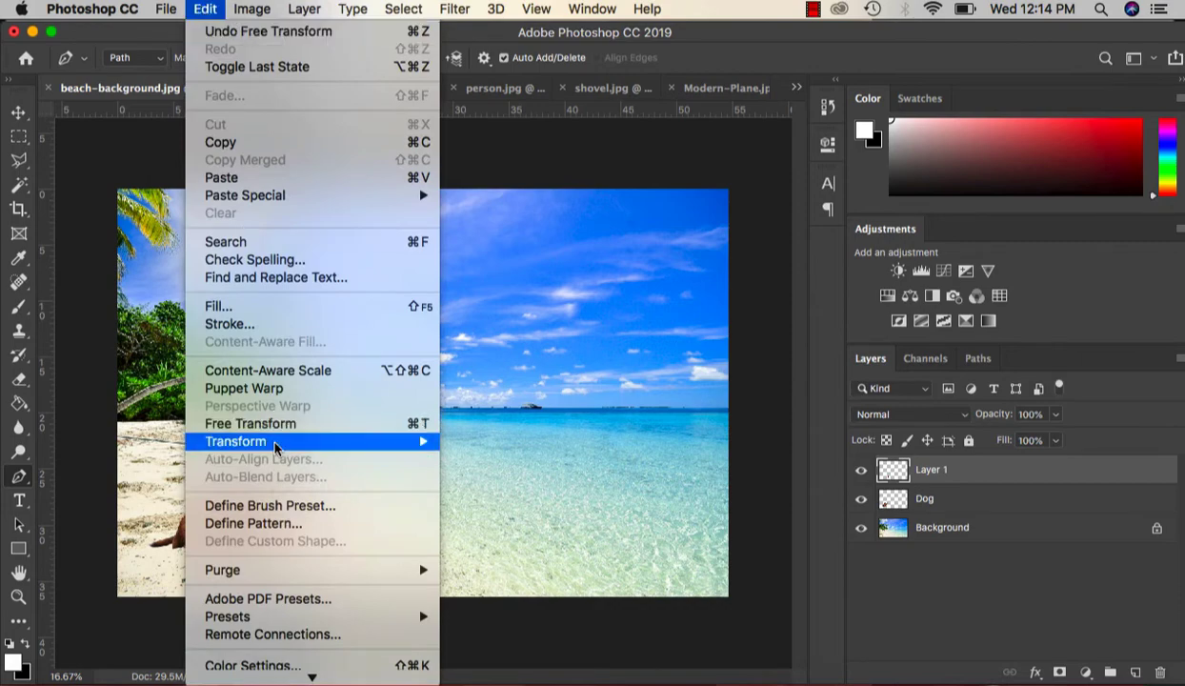
pyautogui.moveTo(270, 440)
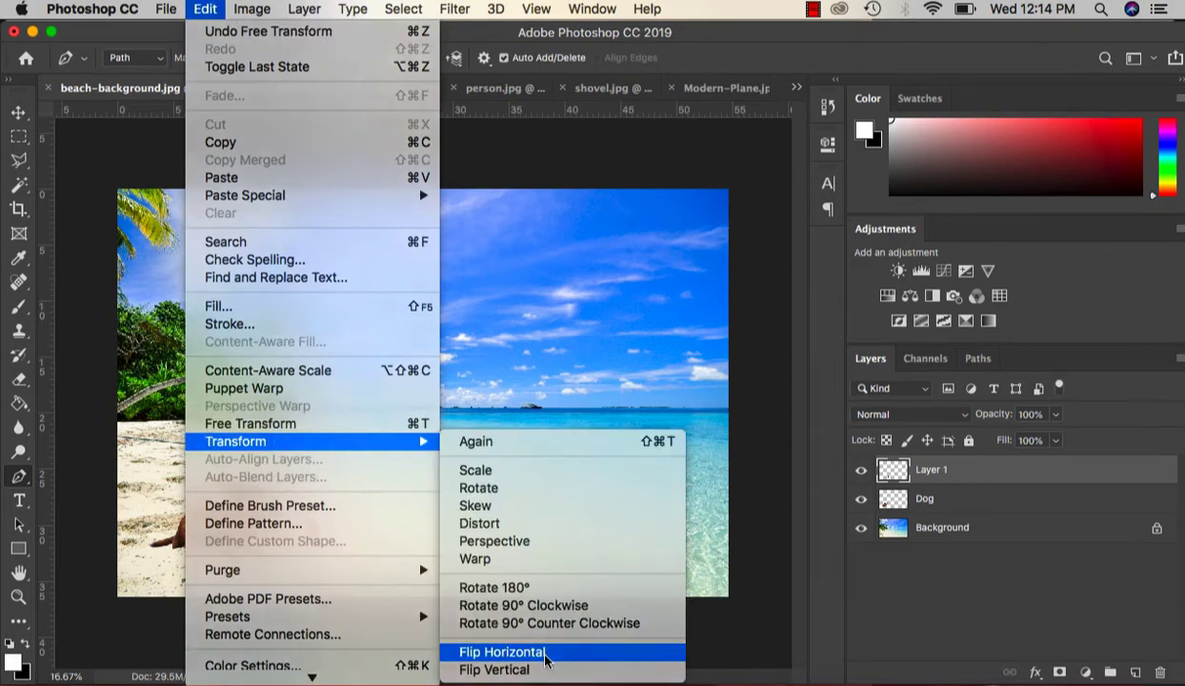
pyautogui.click(502, 651)
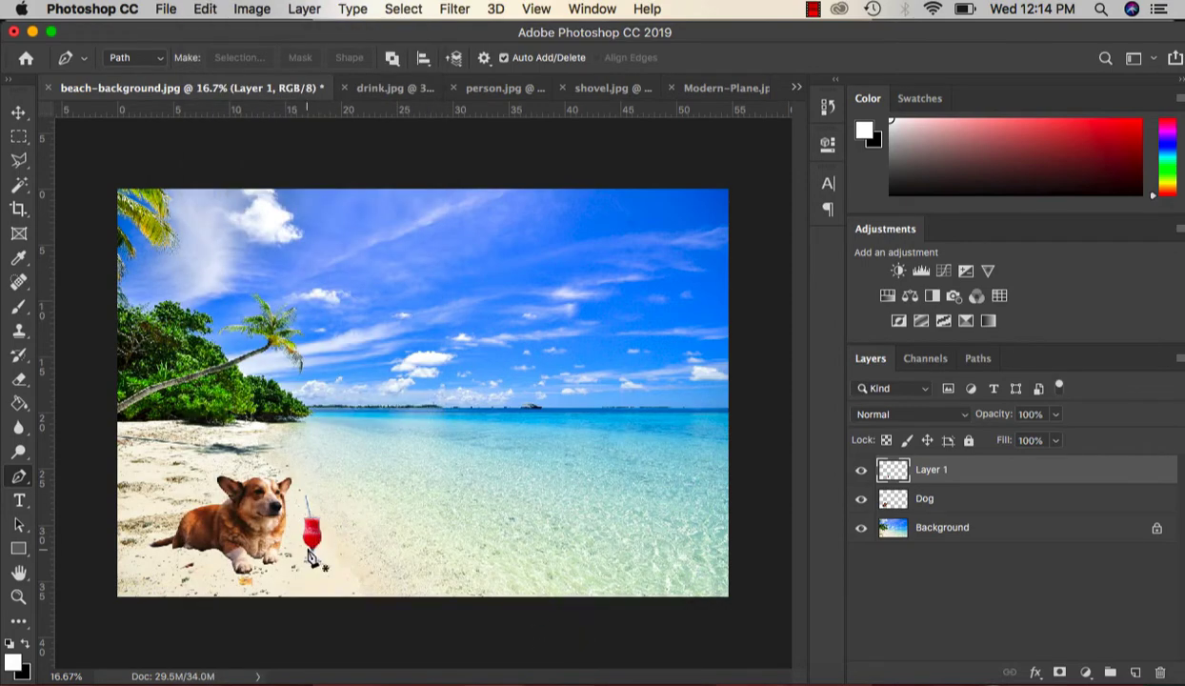
# Step: Move the drink in front of the dog's paws so the tip of the straw meets the dog's mouth
pyautogui.click(19, 112)
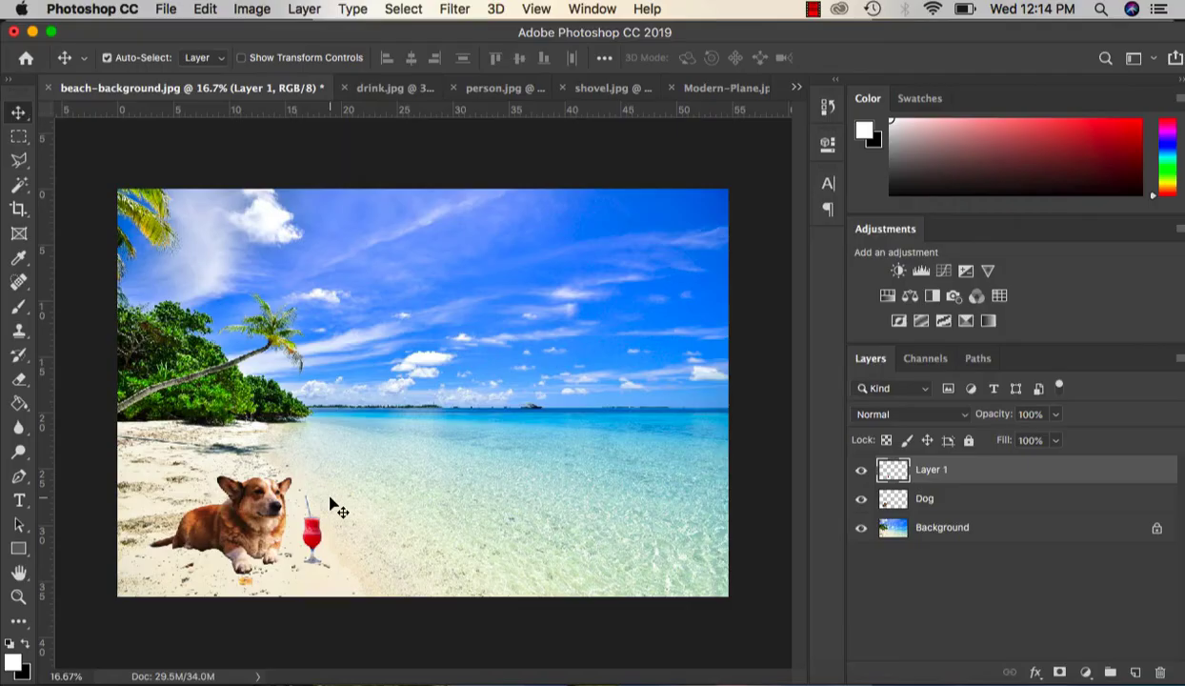
pyautogui.moveTo(312, 546); pyautogui.dragTo(284, 567)
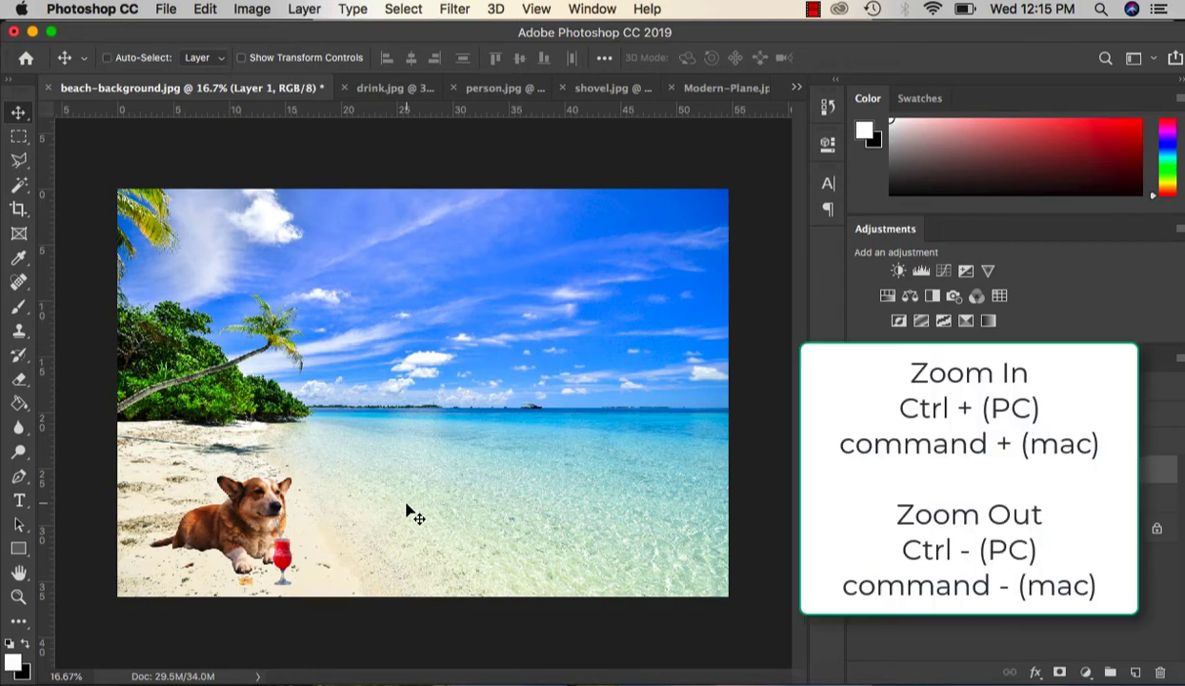
pyautogui.press('super+equal')
pyautogui.press('super+equal')
pyautogui.press('super+equal')
pyautogui.press('super+equal')
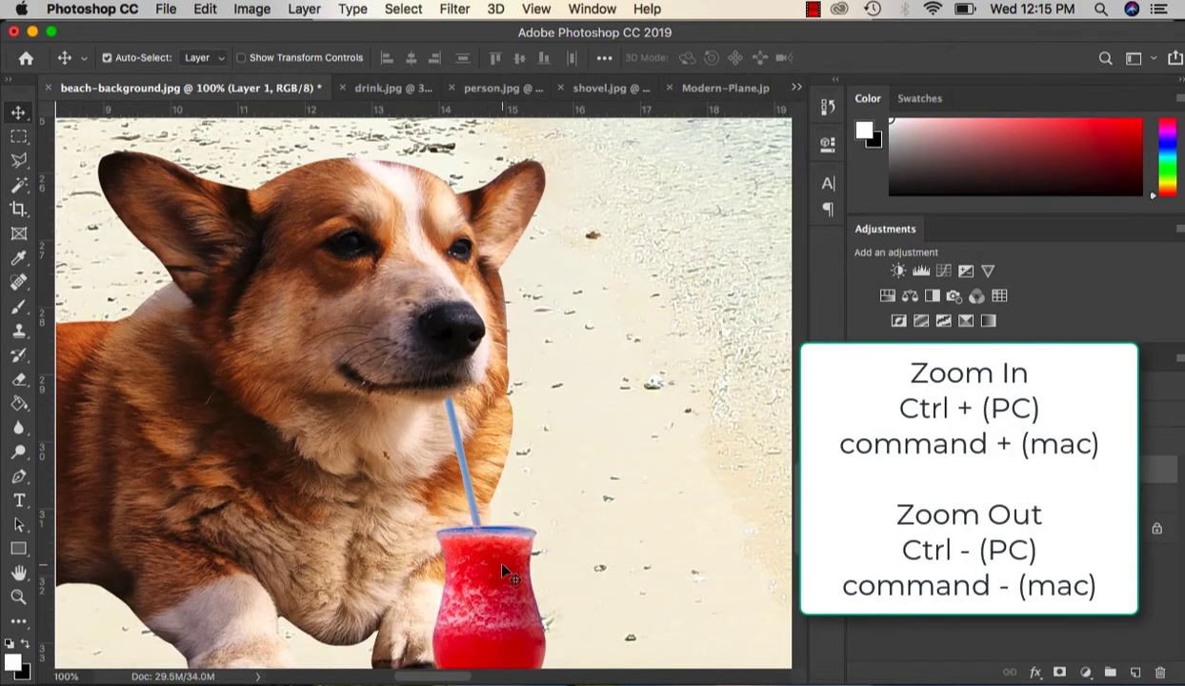
pyautogui.moveTo(502, 564); pyautogui.dragTo(495, 546)
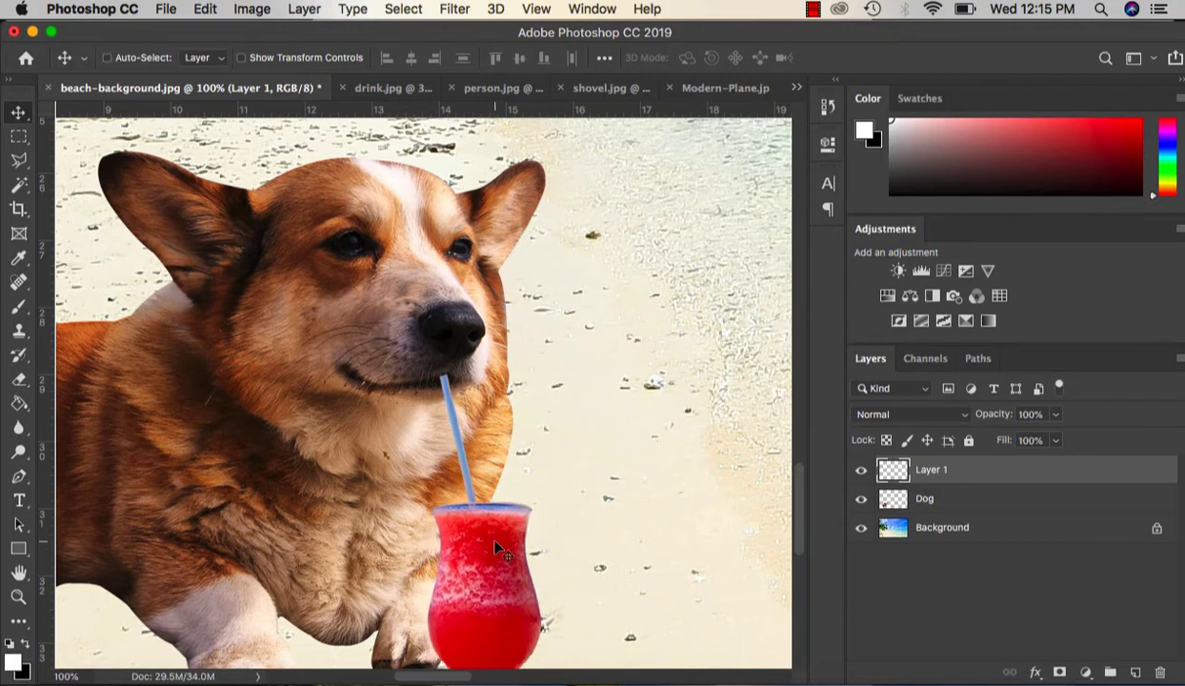
# Step: Rename the drink's layer as Drink
pyautogui.press('super+minus')
pyautogui.press('super+minus')
pyautogui.press('super+minus')
pyautogui.press('super+minus')
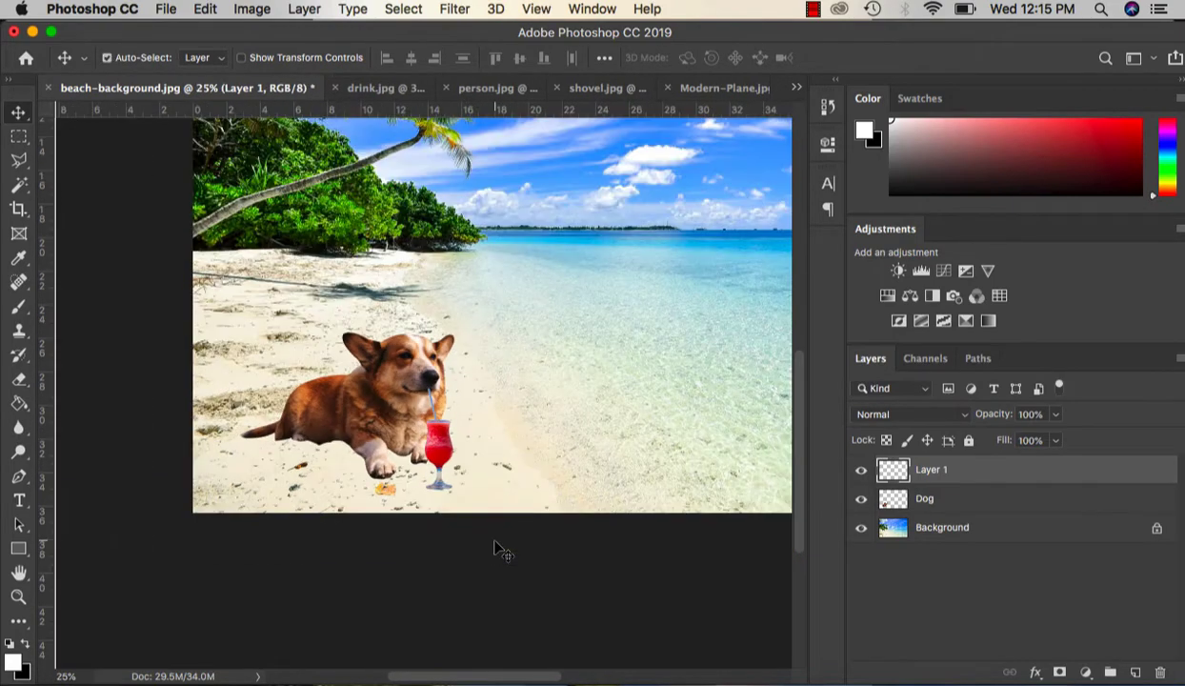
pyautogui.press('super+minus')
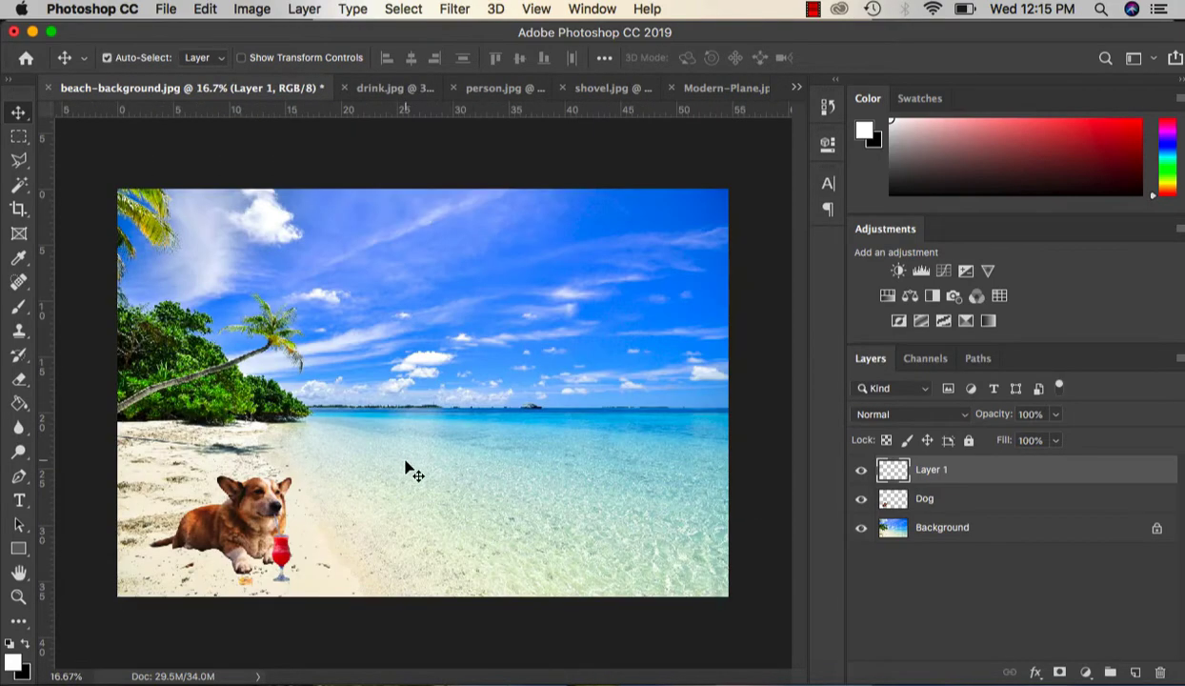
pyautogui.doubleClick(938, 471)
pyautogui.write('Dr')
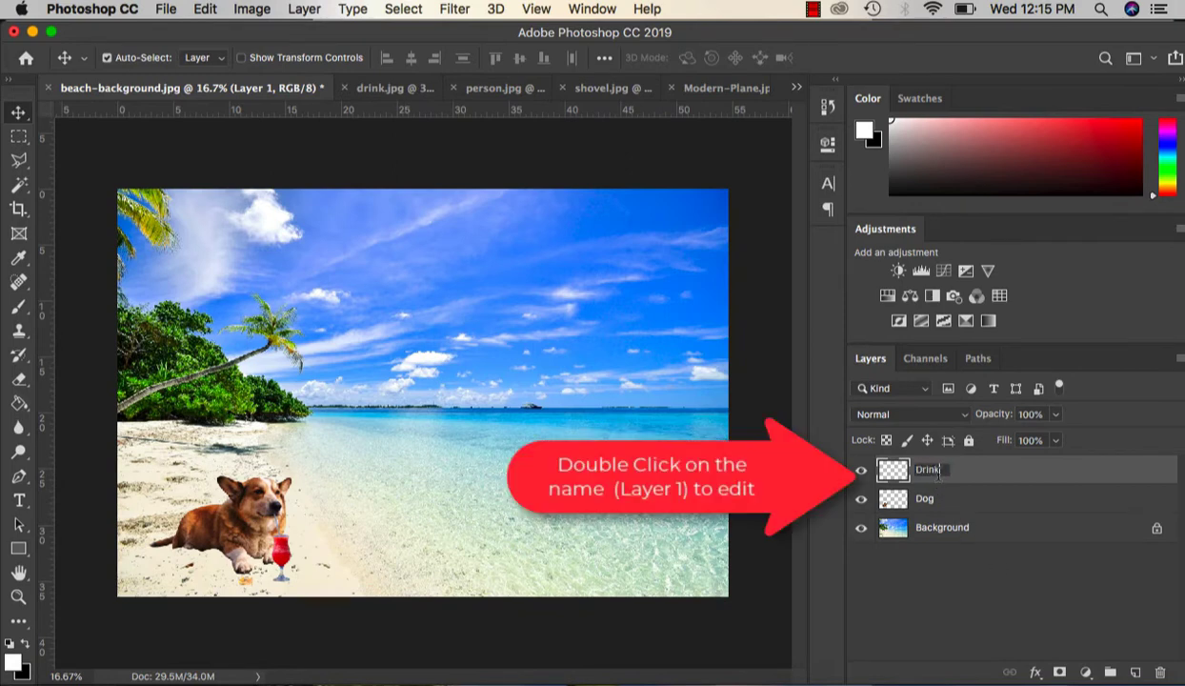
pyautogui.write('ink')
pyautogui.press('Return')
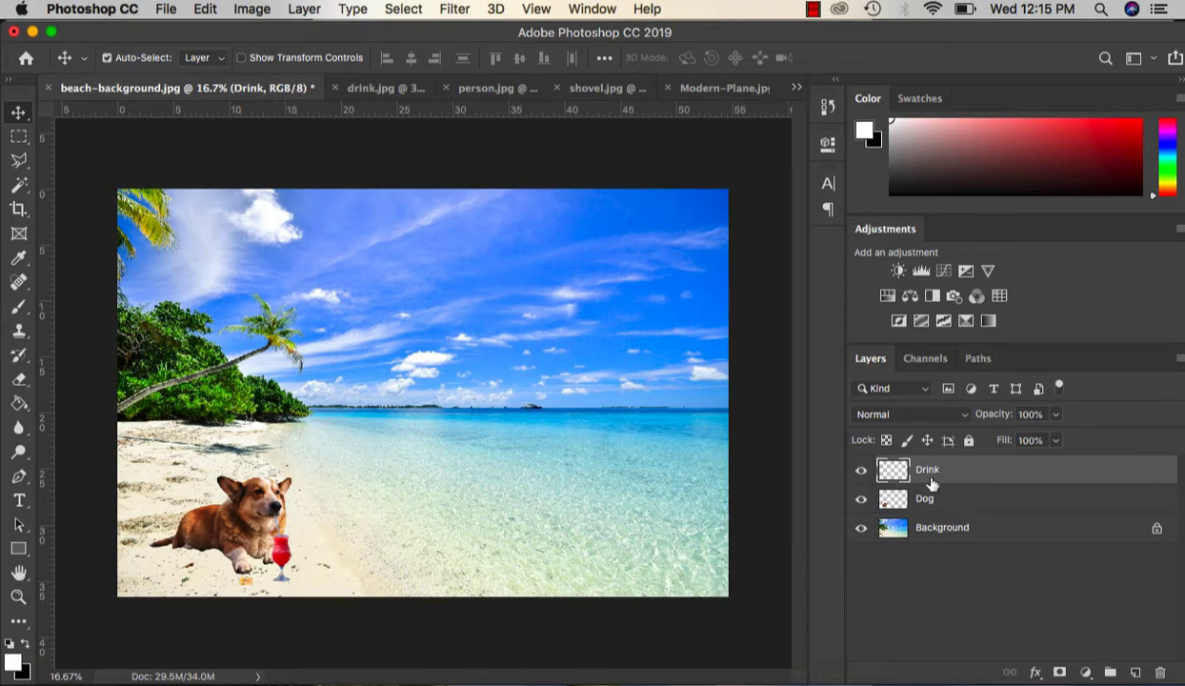
# Step: Close drink.jpg and activate the Magic Wand tool in Modern-Plane.jpg
pyautogui.click(333, 88)
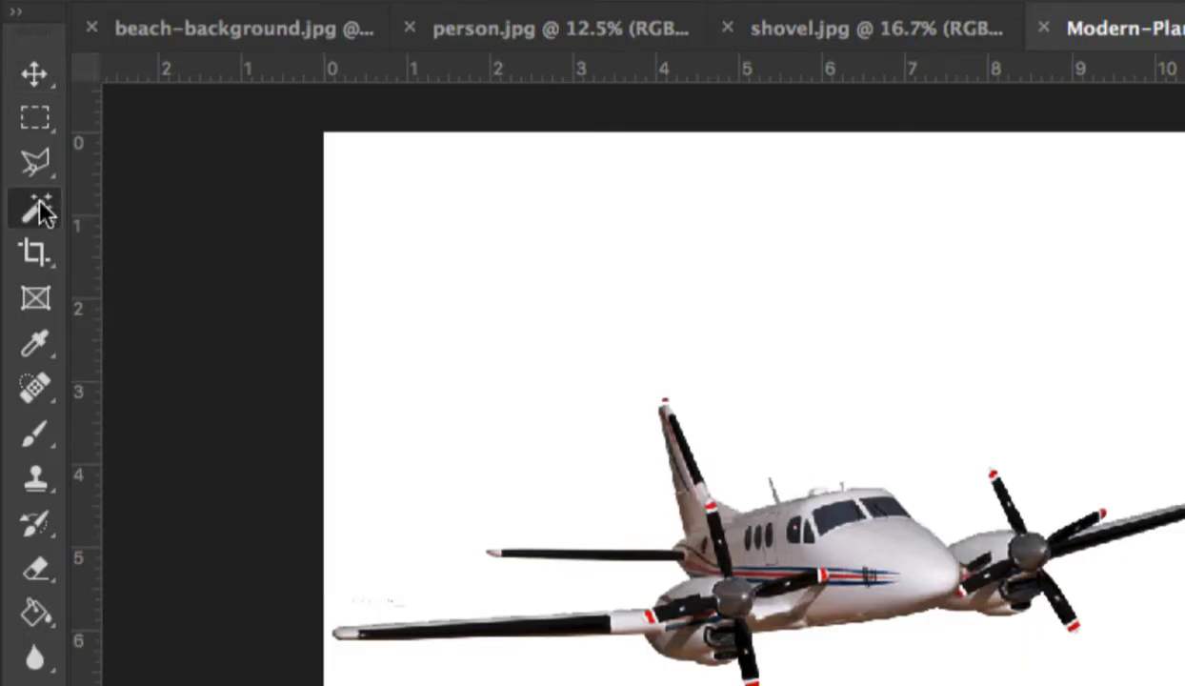
pyautogui.click(19, 186)
pyautogui.click(140, 241)
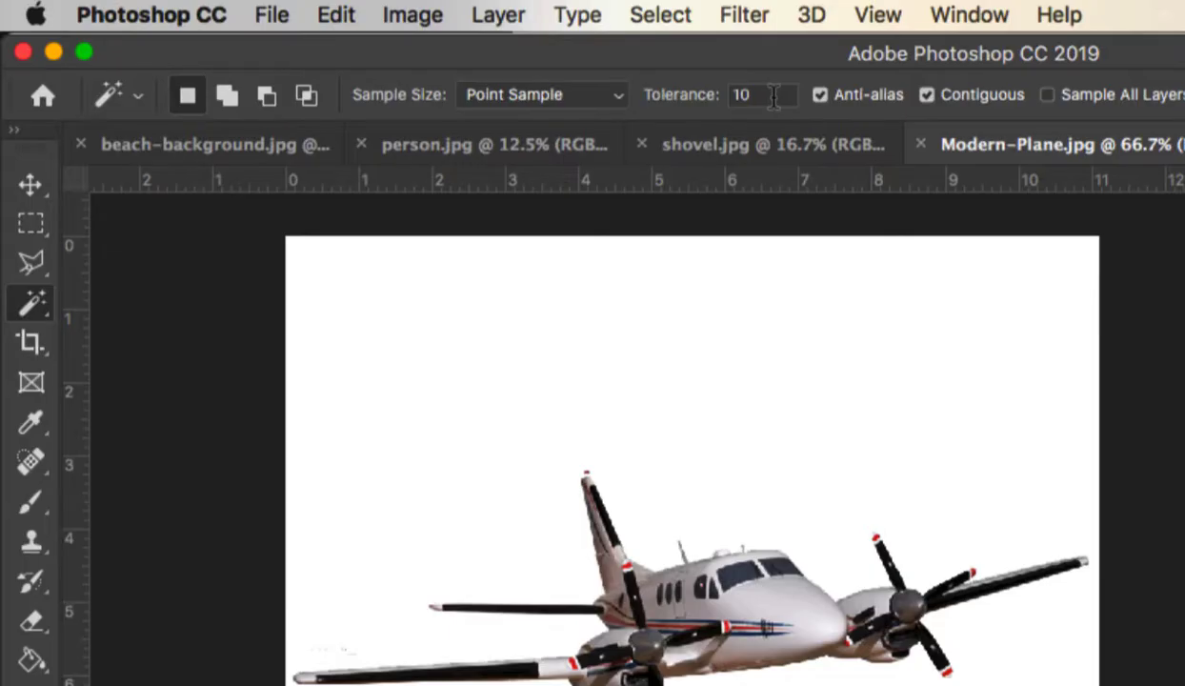
# Step: Try selecting the white background around the plane with the Magic Wand at a tolerance of 100
pyautogui.click(413, 59)
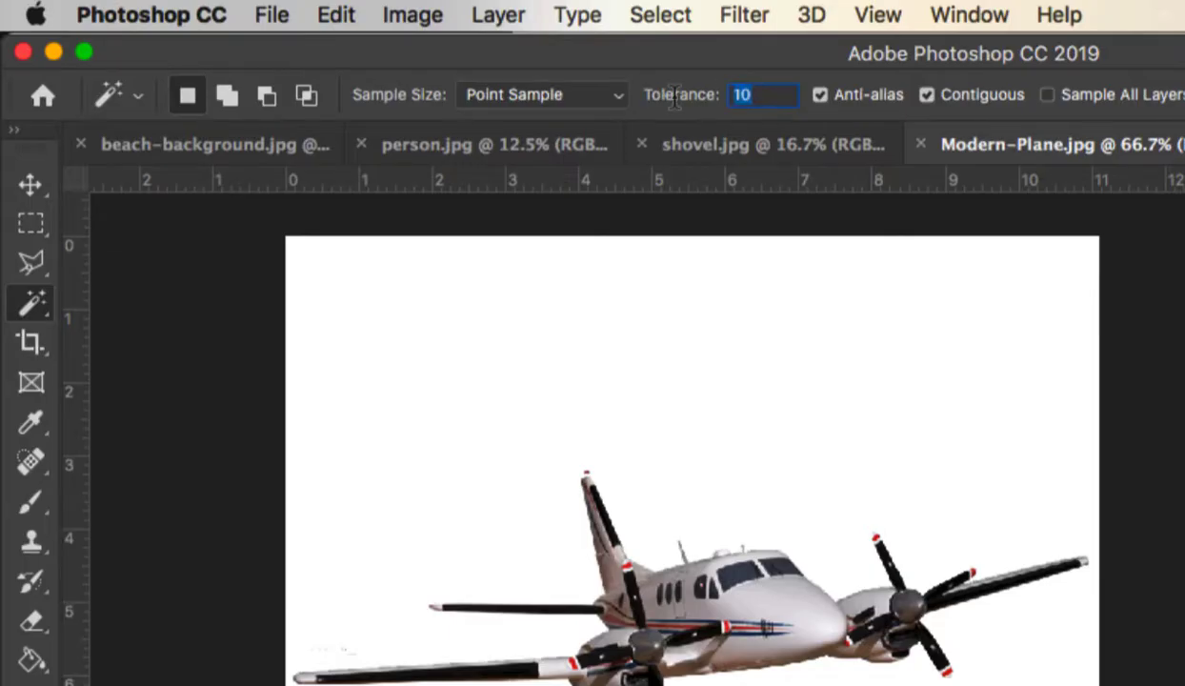
pyautogui.write('100')
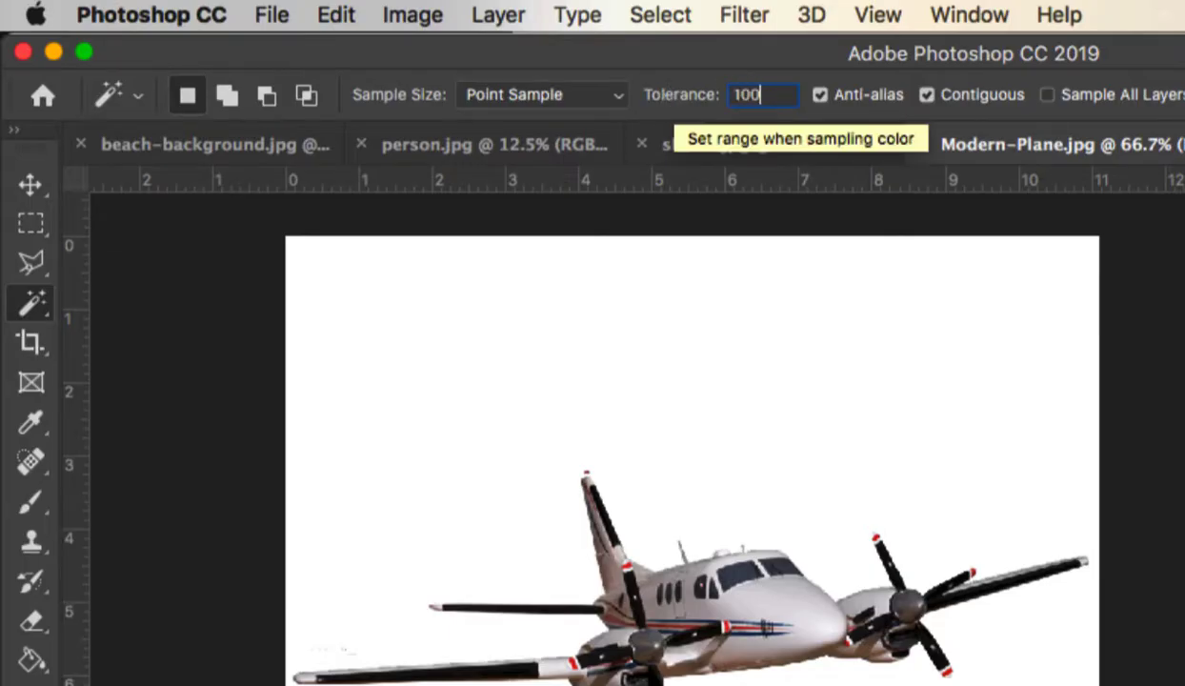
pyautogui.press('Return')
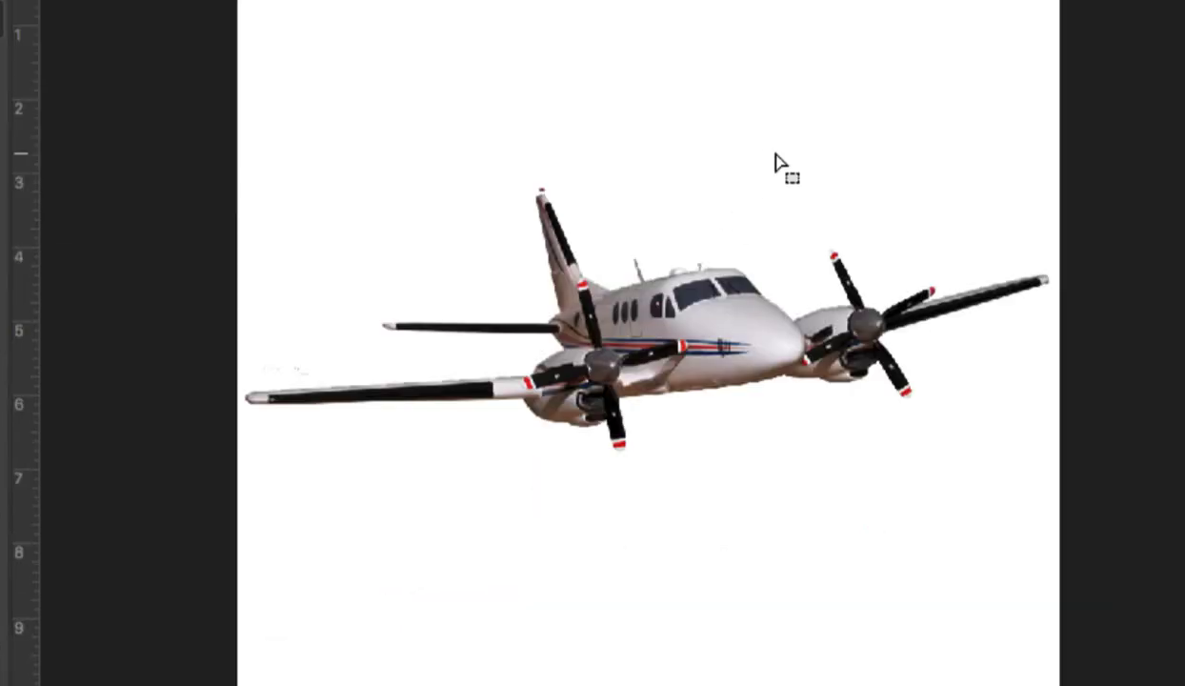
pyautogui.click(775, 164)
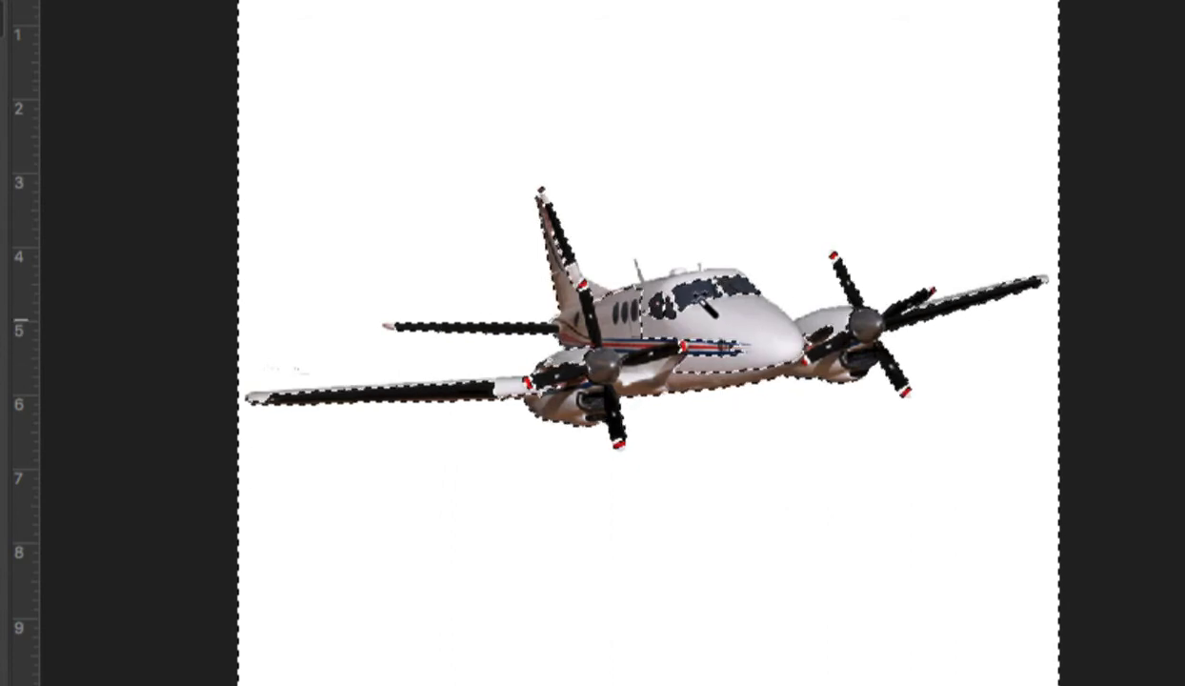
# Step: Clear the selection and reselect the white background around the plane with the Magic Wand tolerance set to 10
pyautogui.click(630, 88)
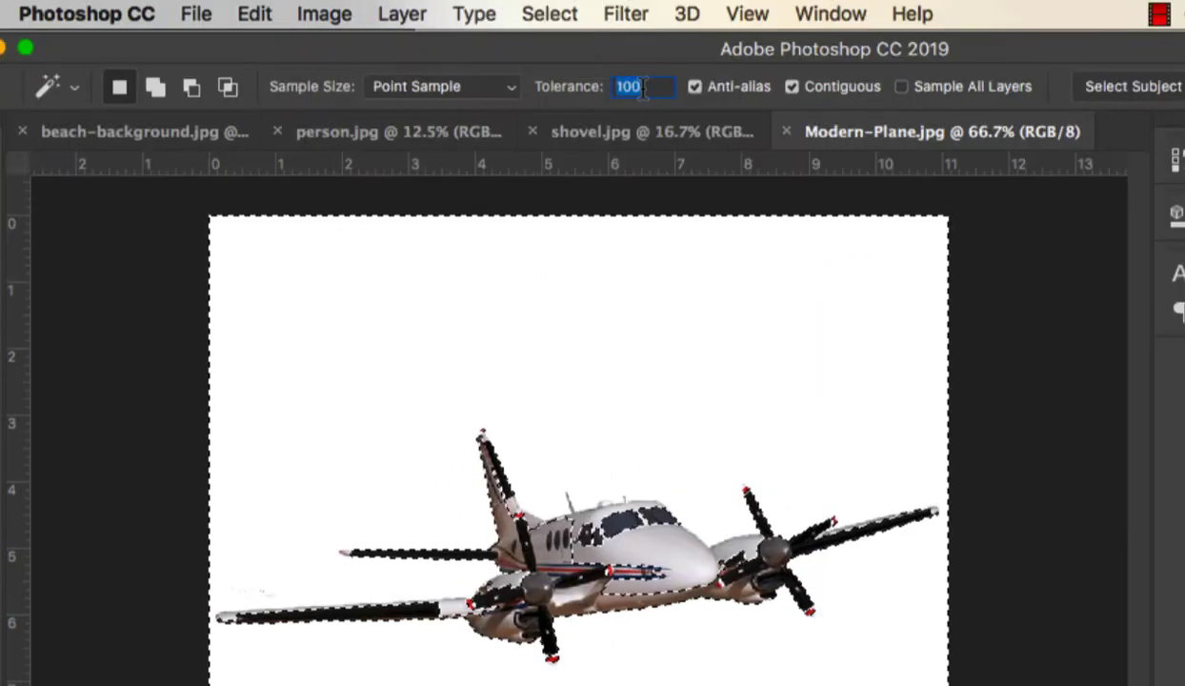
pyautogui.write('10')
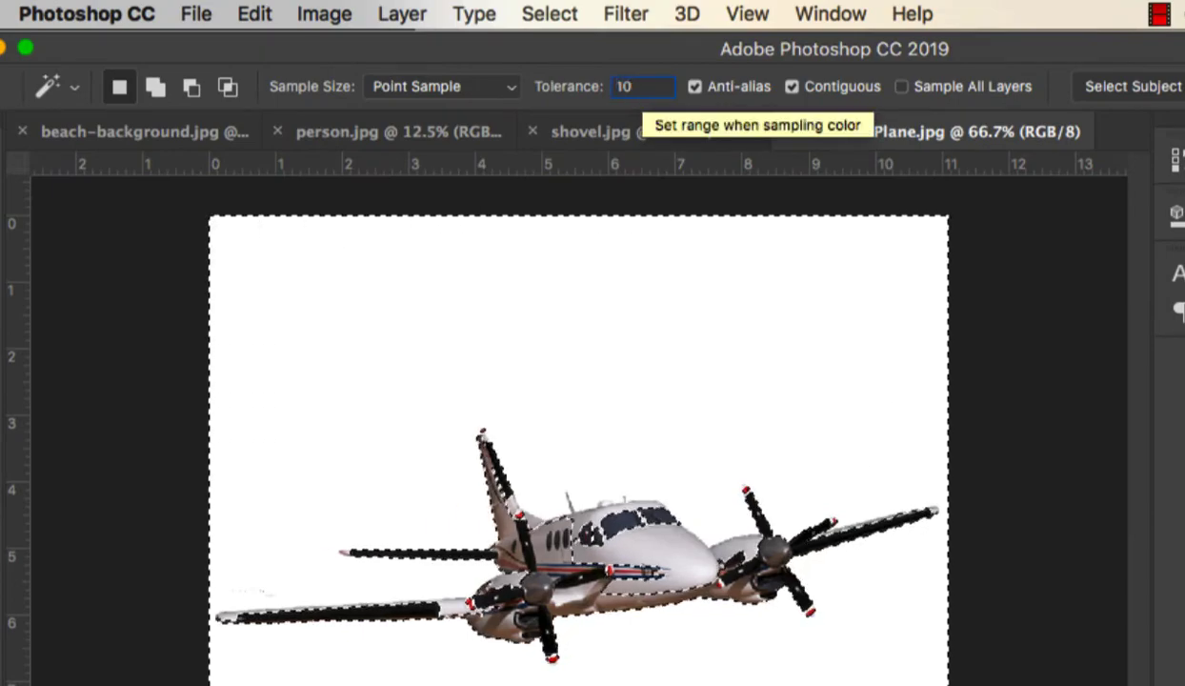
pyautogui.press('super+d')
pyautogui.click(471, 253)
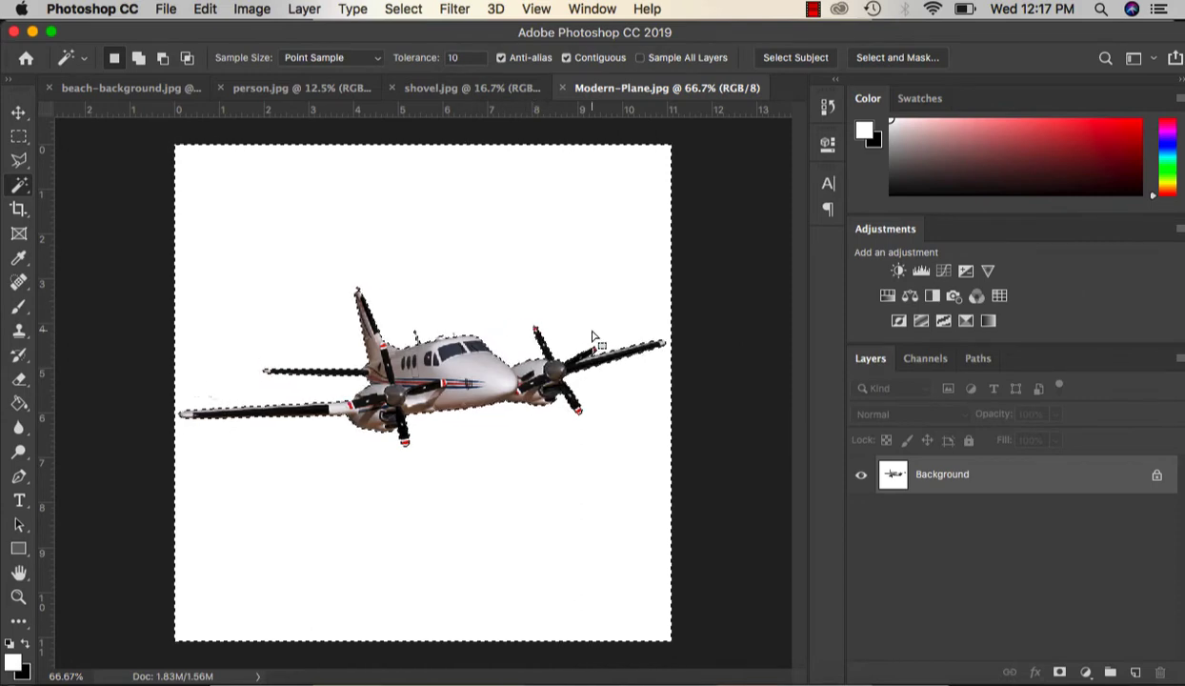
# Step: Examine at 400% how closely the selection edge follows the plane's fuselage, nose, roof antennas and tail
pyautogui.press('super+plus')
pyautogui.press('super+plus')
pyautogui.press('super+plus')
pyautogui.press('super+plus')
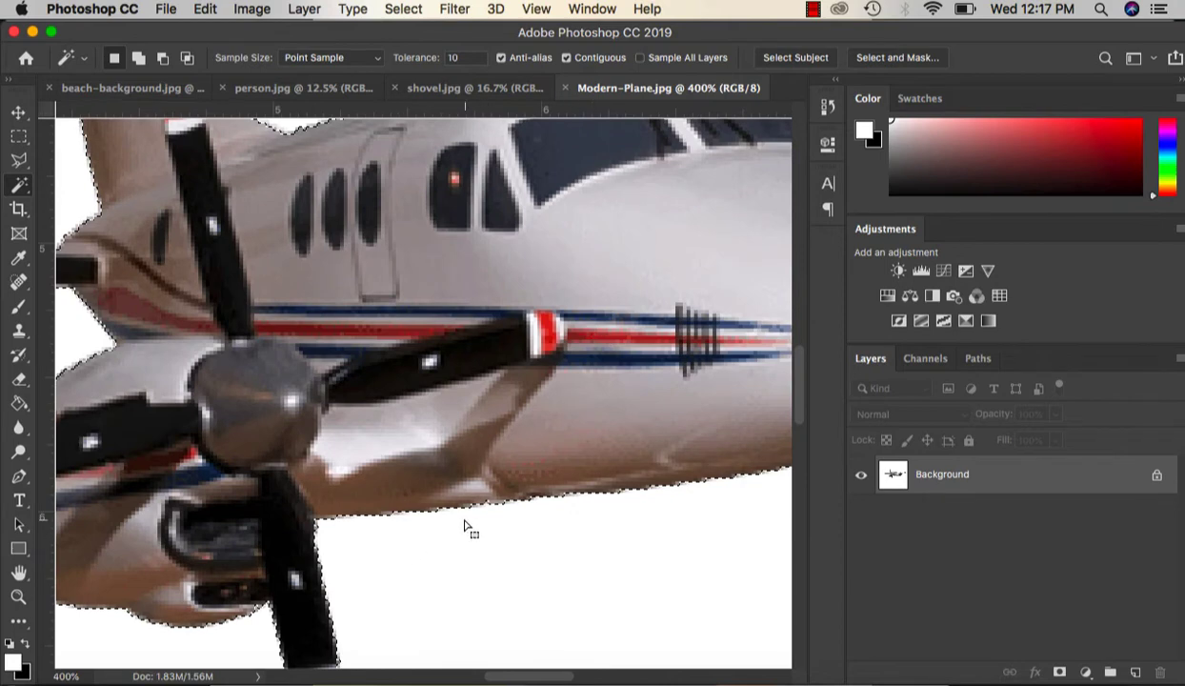
pyautogui.hscroll(5, 521, 524)
pyautogui.scroll(1, 521, 524)
pyautogui.scroll(3, 521, 524)
pyautogui.hscroll(2, 520, 524)
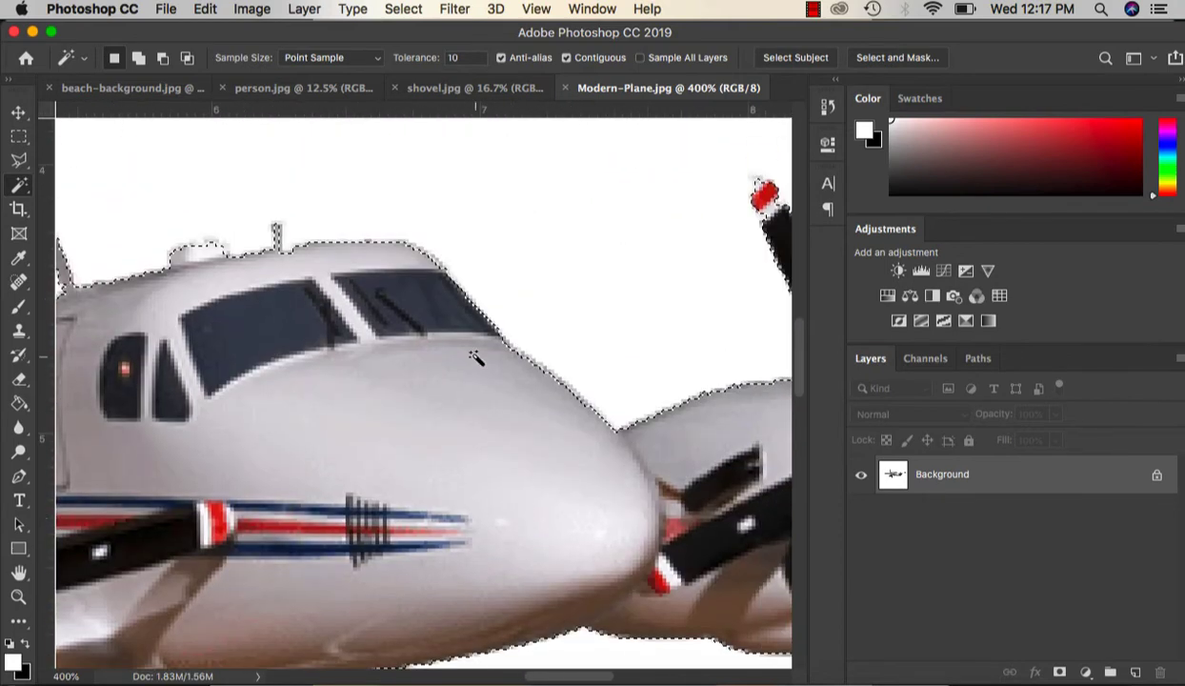
pyautogui.hscroll(-8, 476, 357)
pyautogui.scroll(2, 477, 357)
pyautogui.hscroll(-8, 461, 365)
pyautogui.scroll(2, 461, 365)
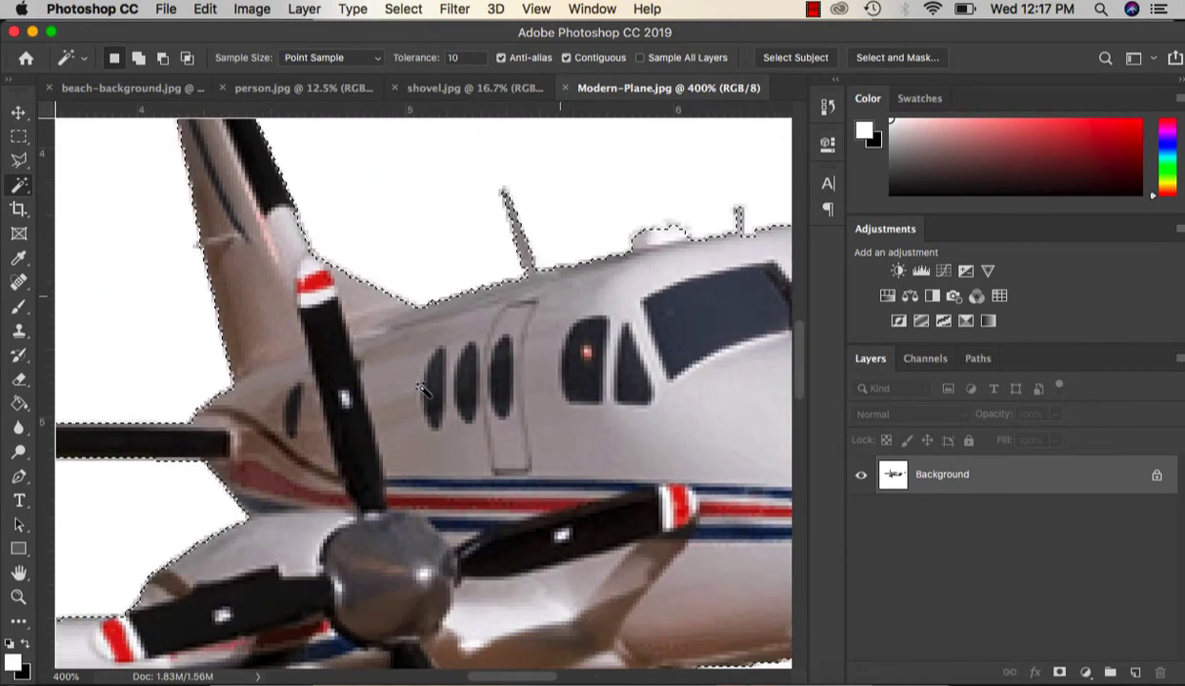
# Step: Inspect the selection edge along the plane's tail, cockpit, nose, far engine and propeller blades, then around the whole aircraft
pyautogui.scroll(3, 415, 366)
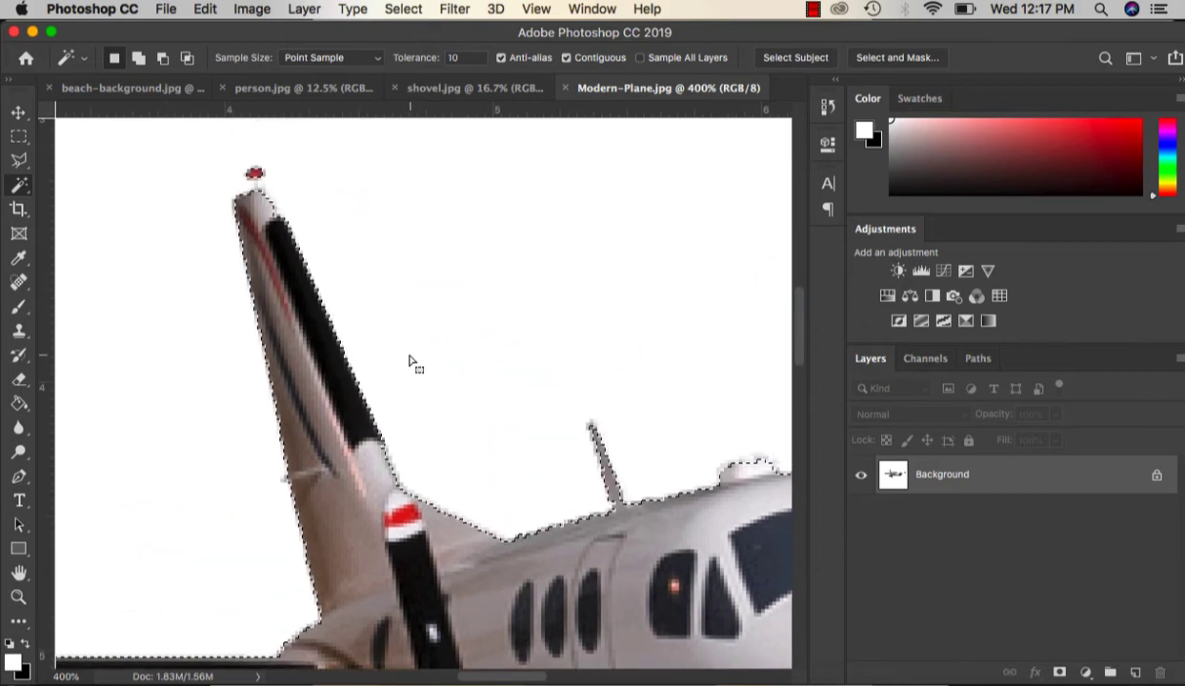
pyautogui.hscroll(8, 466, 421)
pyautogui.scroll(-4, 467, 421)
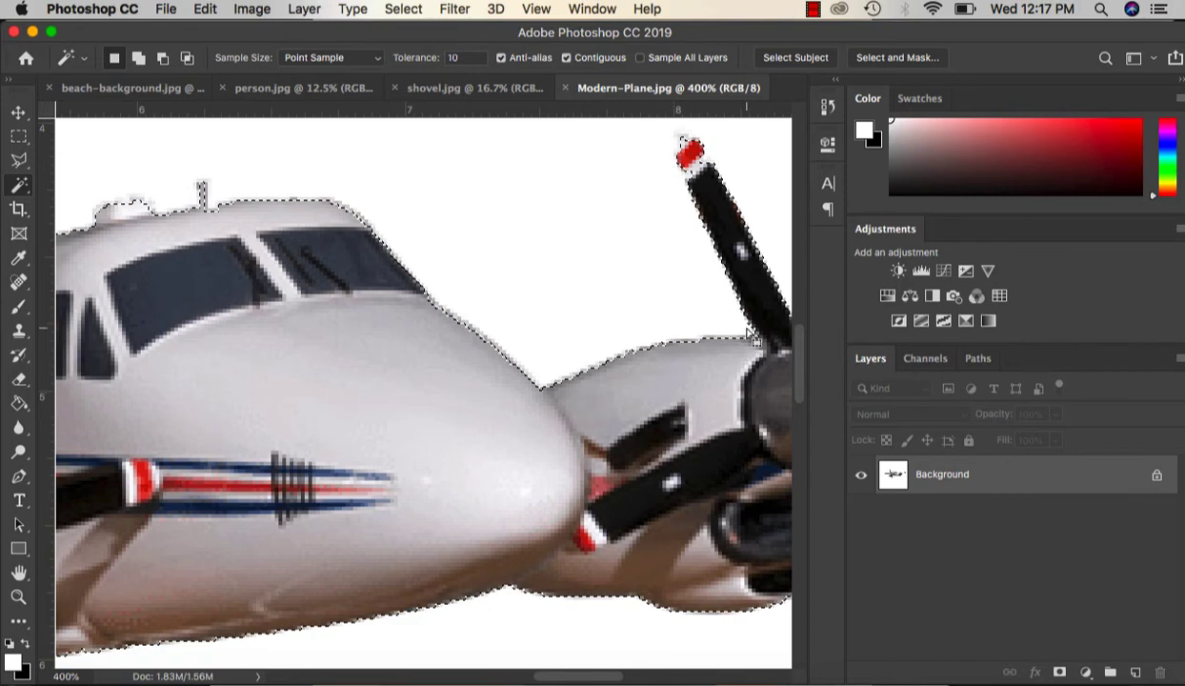
pyautogui.scroll(2, 752, 335)
pyautogui.hscroll(8, 753, 336)
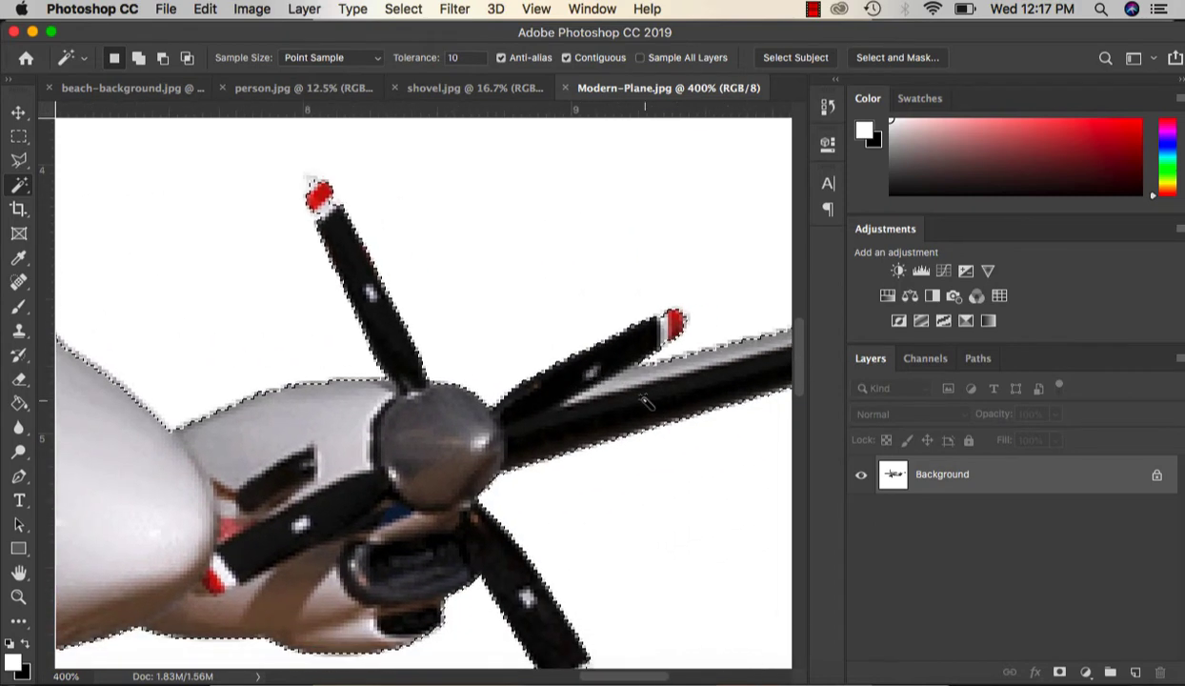
pyautogui.scroll(-2, 644, 400)
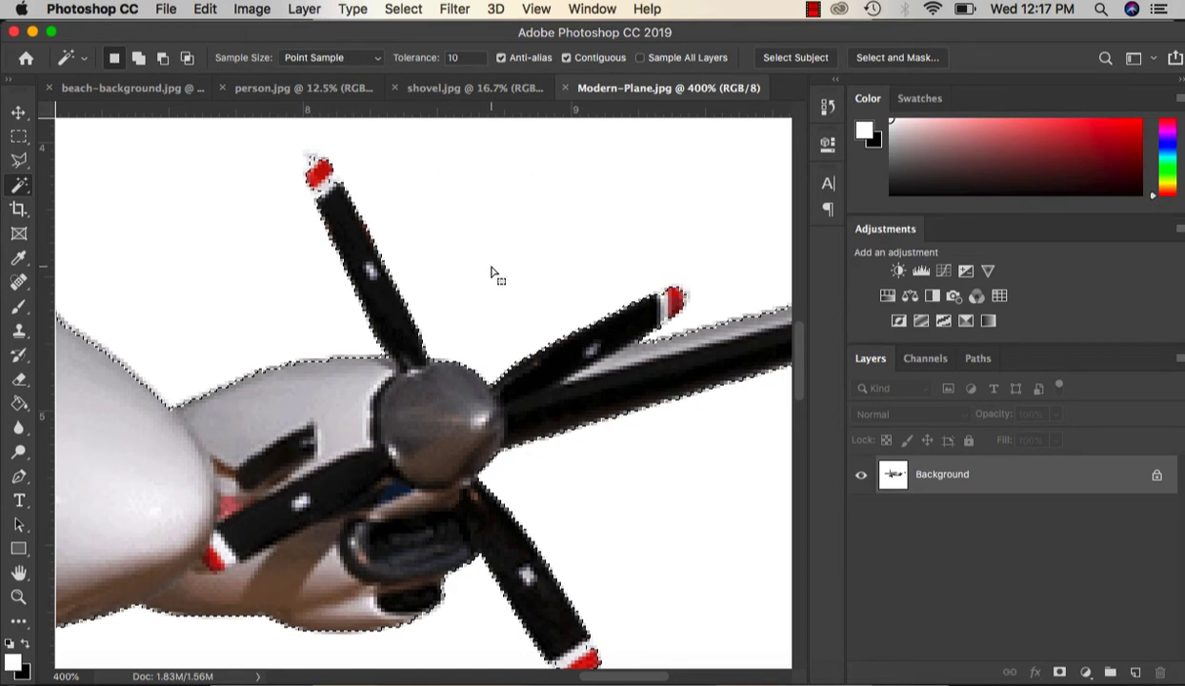
pyautogui.scroll(-5, 385, 455)
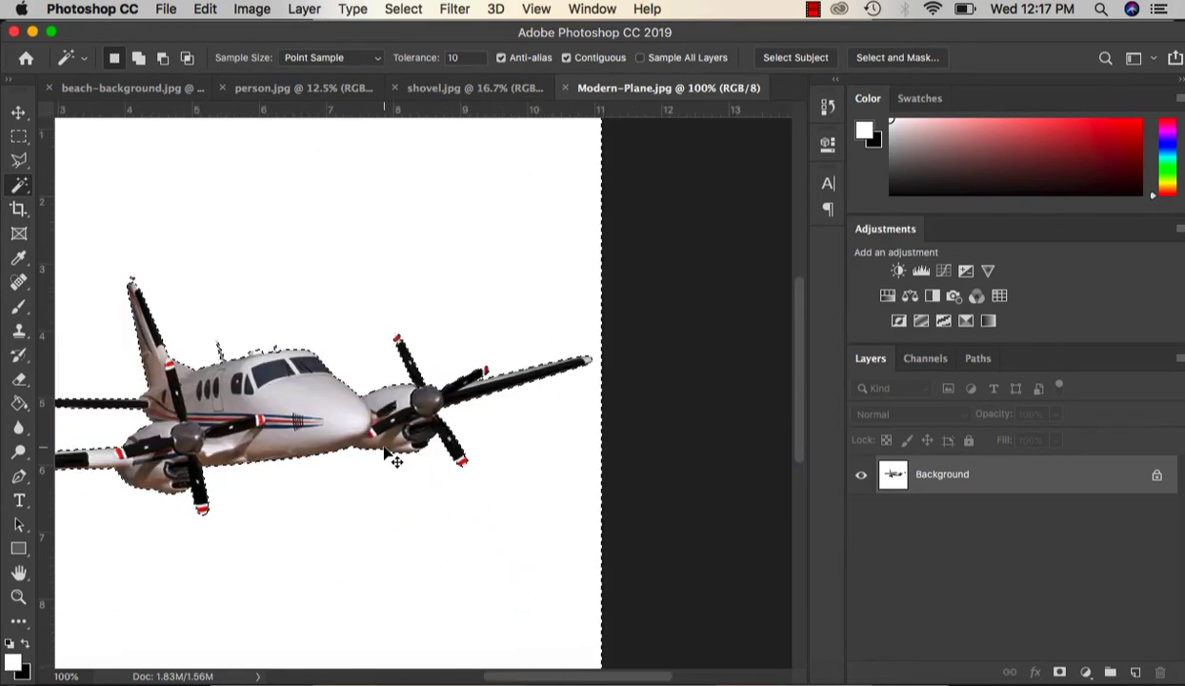
pyautogui.scroll(-2, 385, 456)
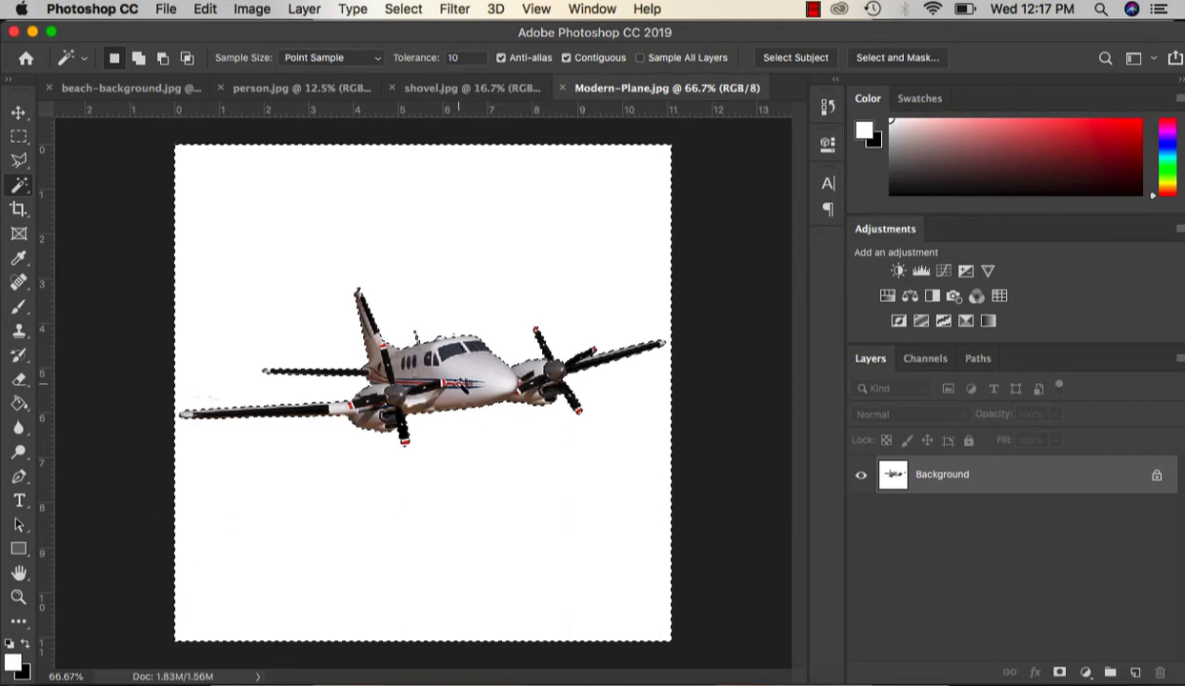
# Step: Invert the selection to isolate the plane, copy it and paste it into beach-background.jpg
pyautogui.click(403, 9)
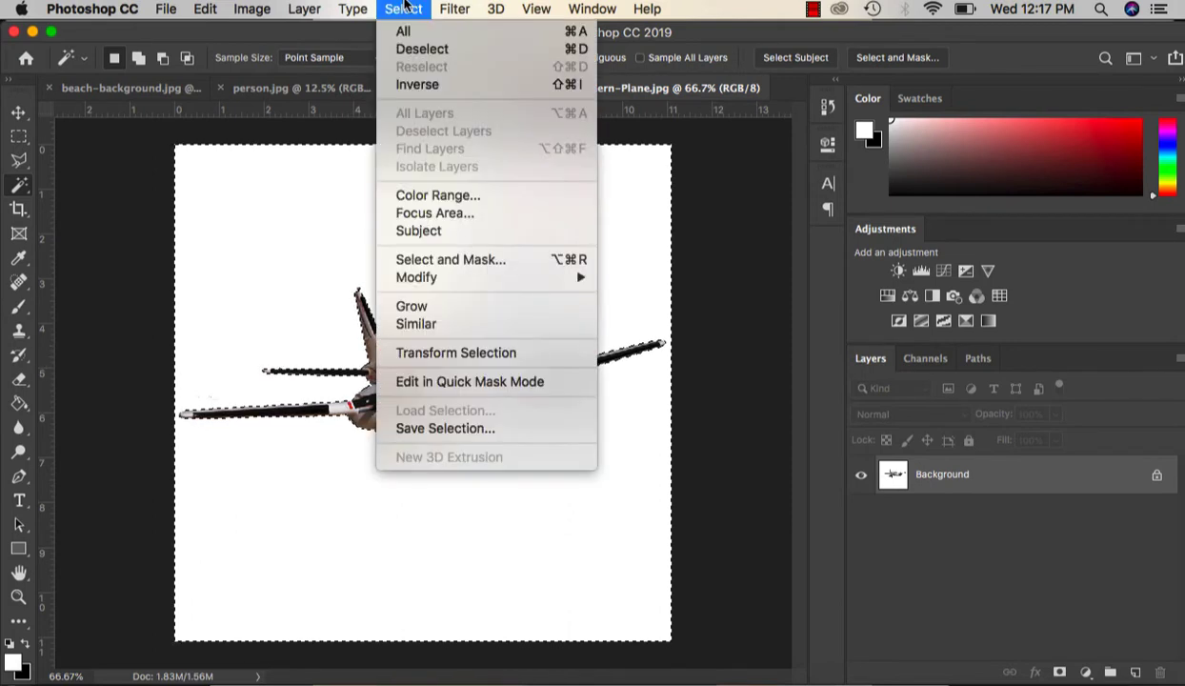
pyautogui.click(407, 88)
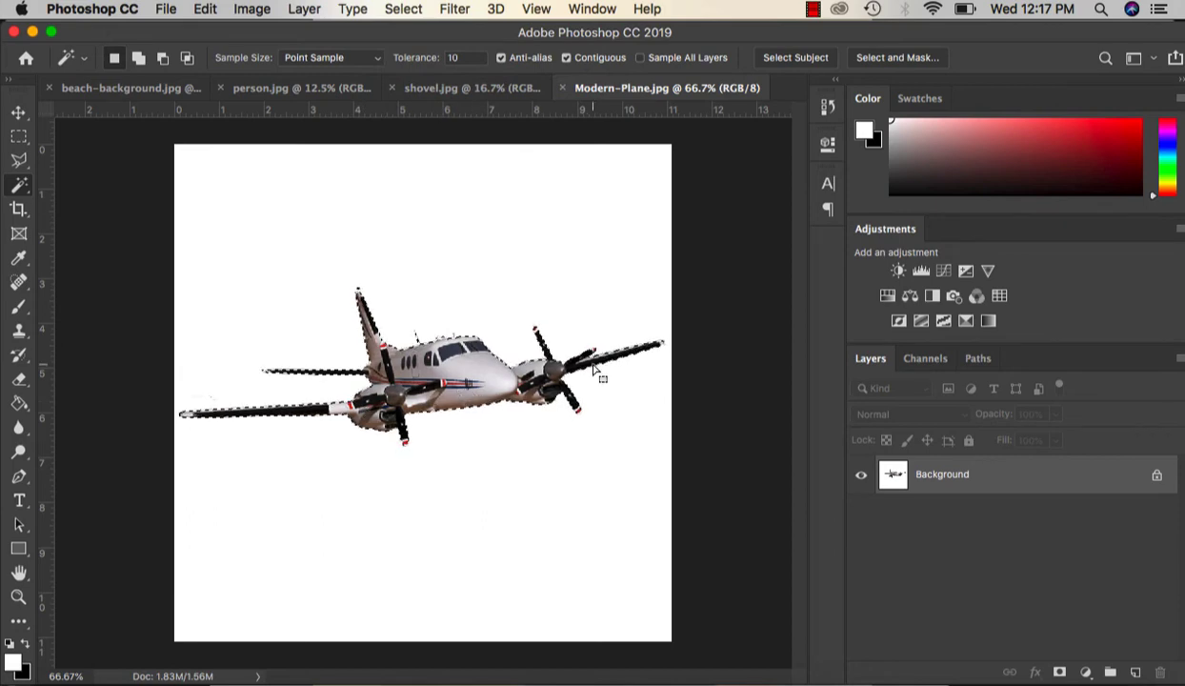
pyautogui.press('super+c')
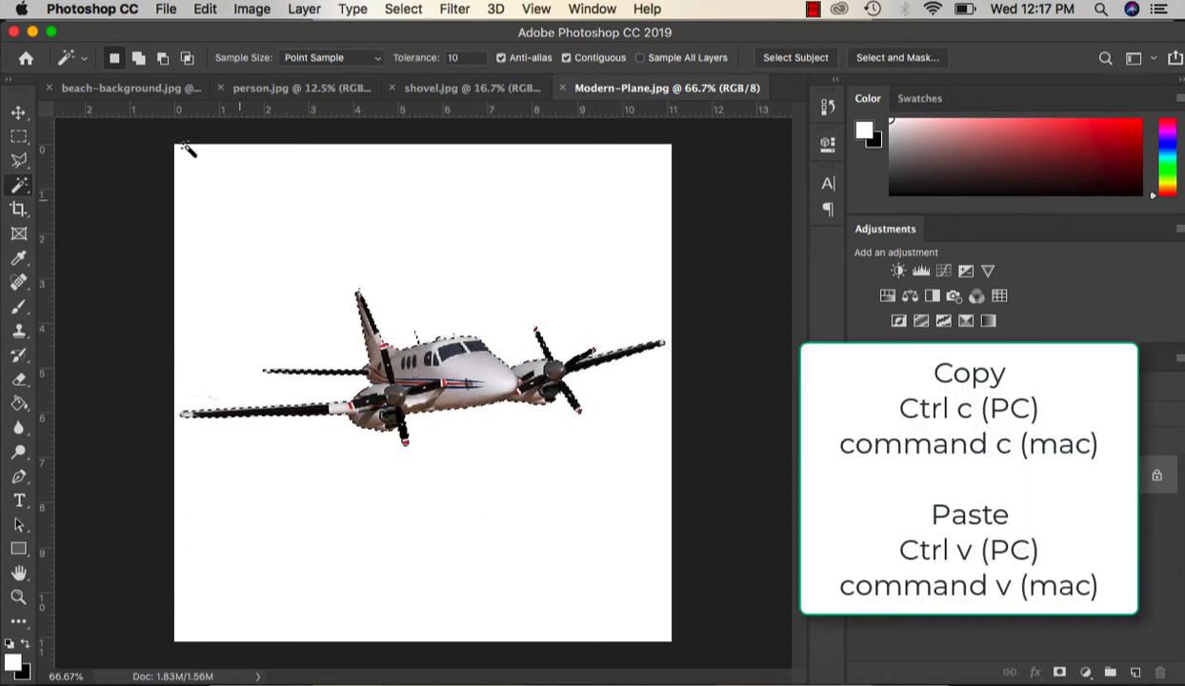
pyautogui.click(143, 92)
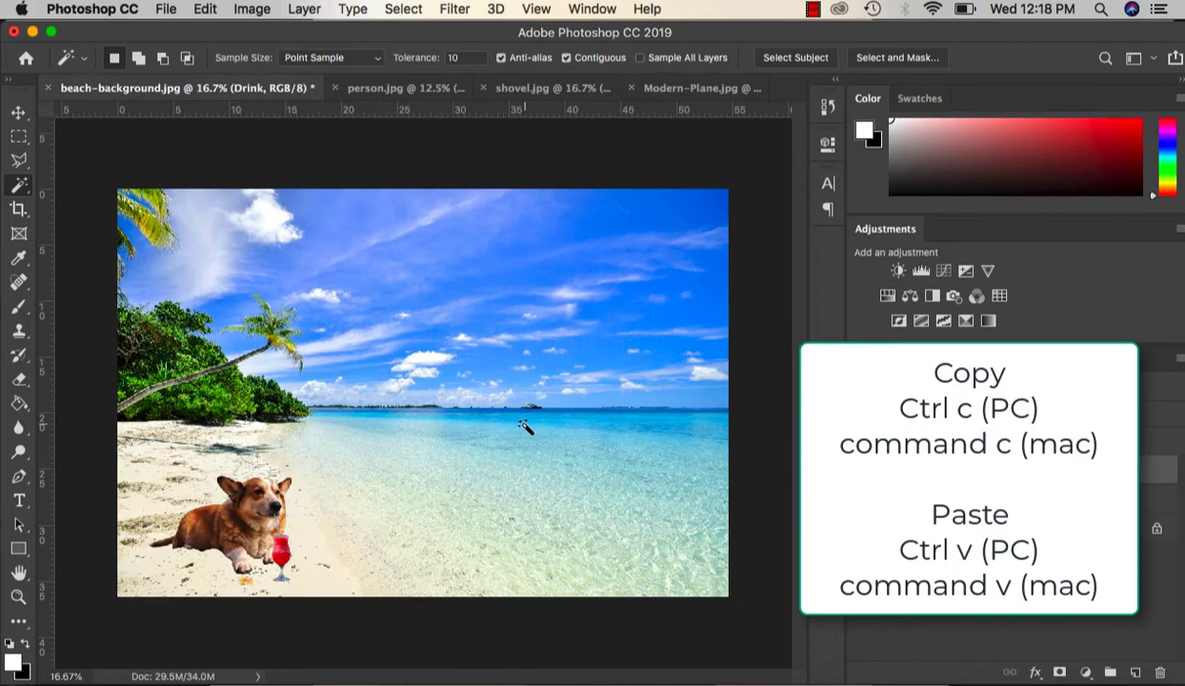
pyautogui.press('super+v')
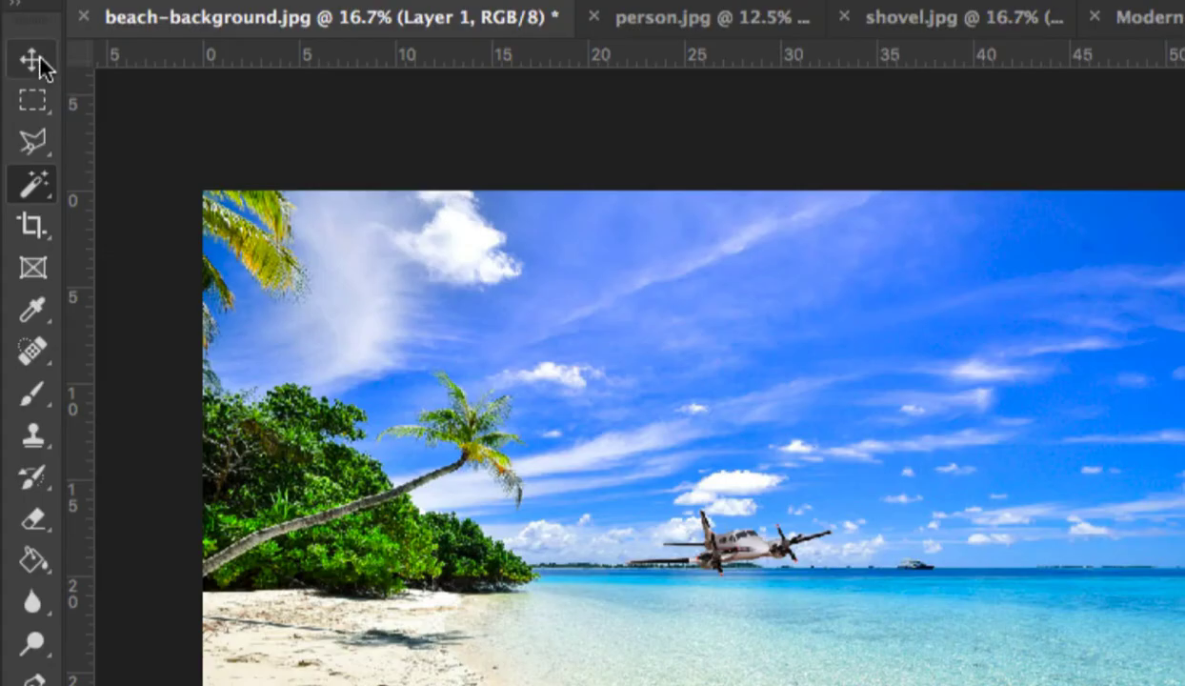
# Step: Move the pasted plane into the upper-right part of the sky and rename its layer Plane
pyautogui.click(20, 111)
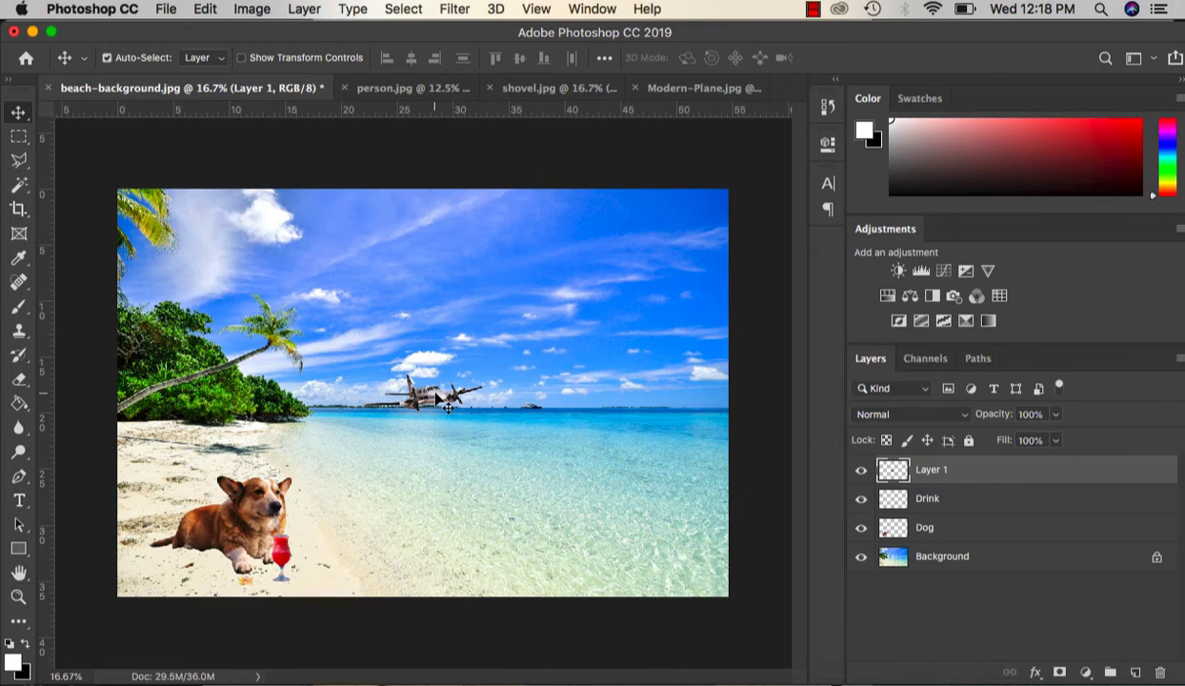
pyautogui.moveTo(743, 533); pyautogui.dragTo(989, 302)
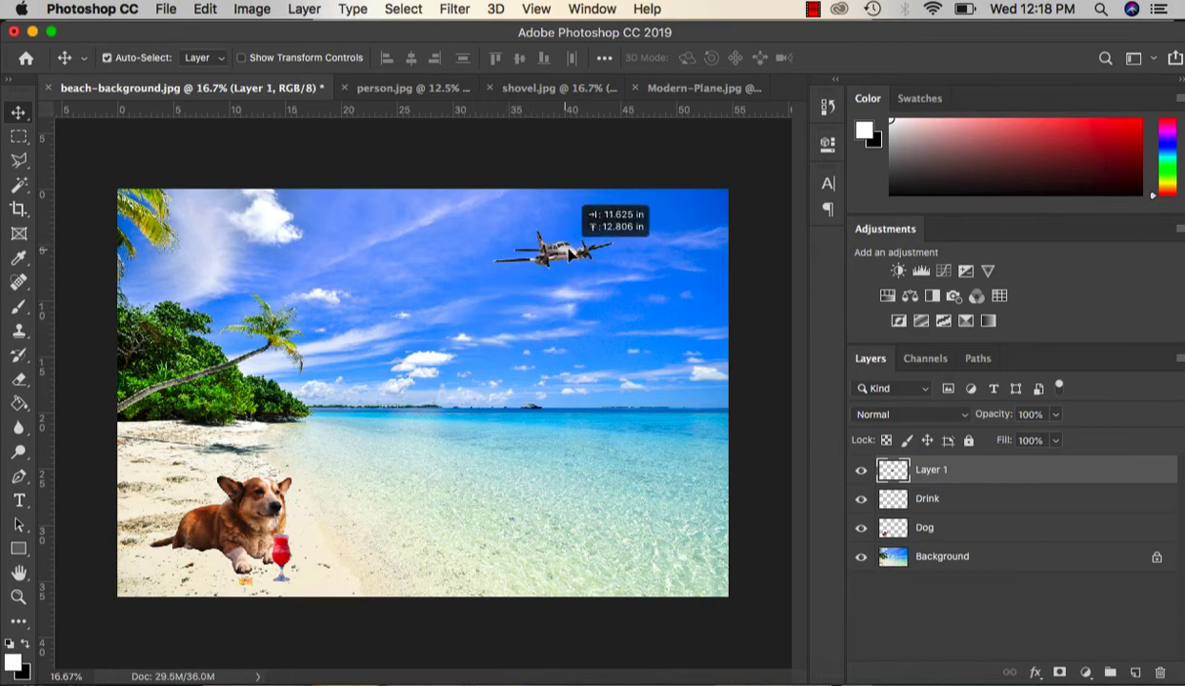
pyautogui.moveTo(569, 253); pyautogui.dragTo(673, 275)
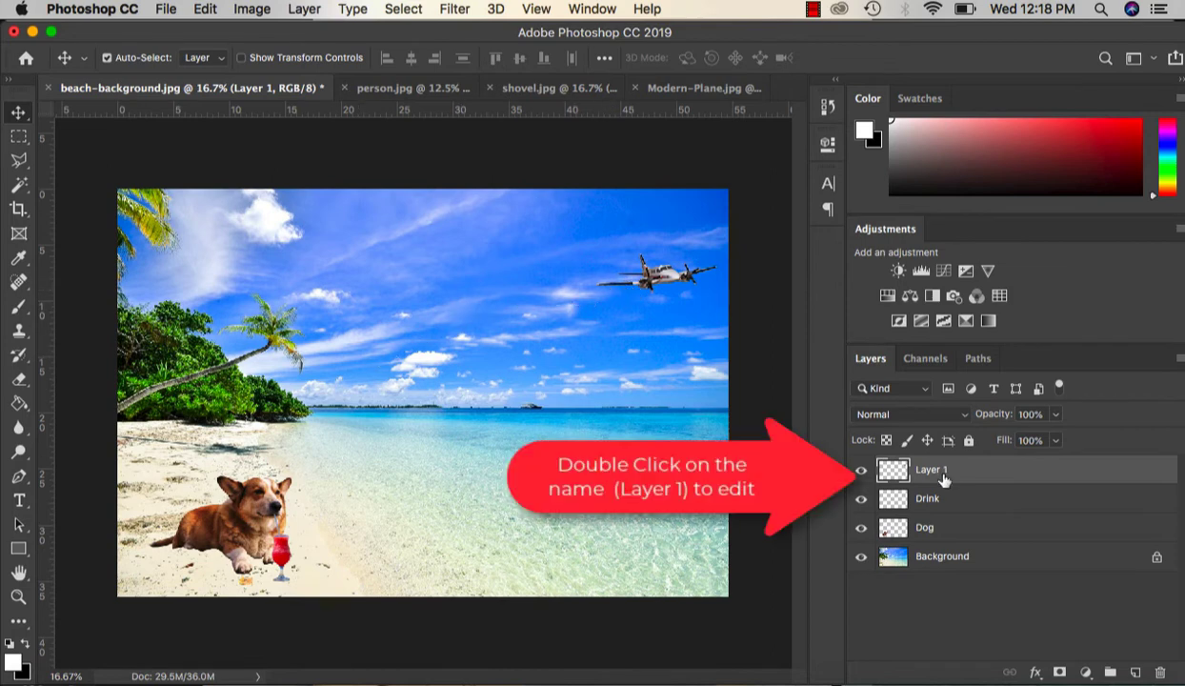
pyautogui.doubleClick(941, 472)
pyautogui.write('Plane')
pyautogui.press('Return')
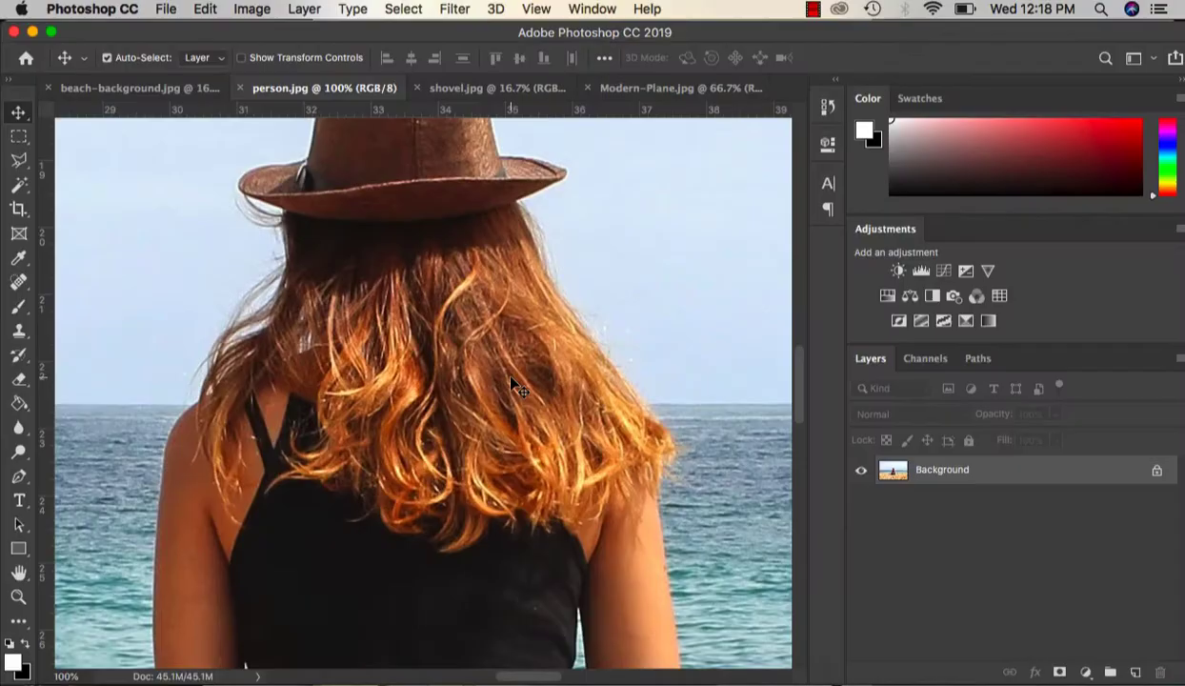
# Step: Start a Pen tool path in person.jpg at the top of the hat, curving to the crown's upper-right edge
pyautogui.scroll(3, 495, 365)
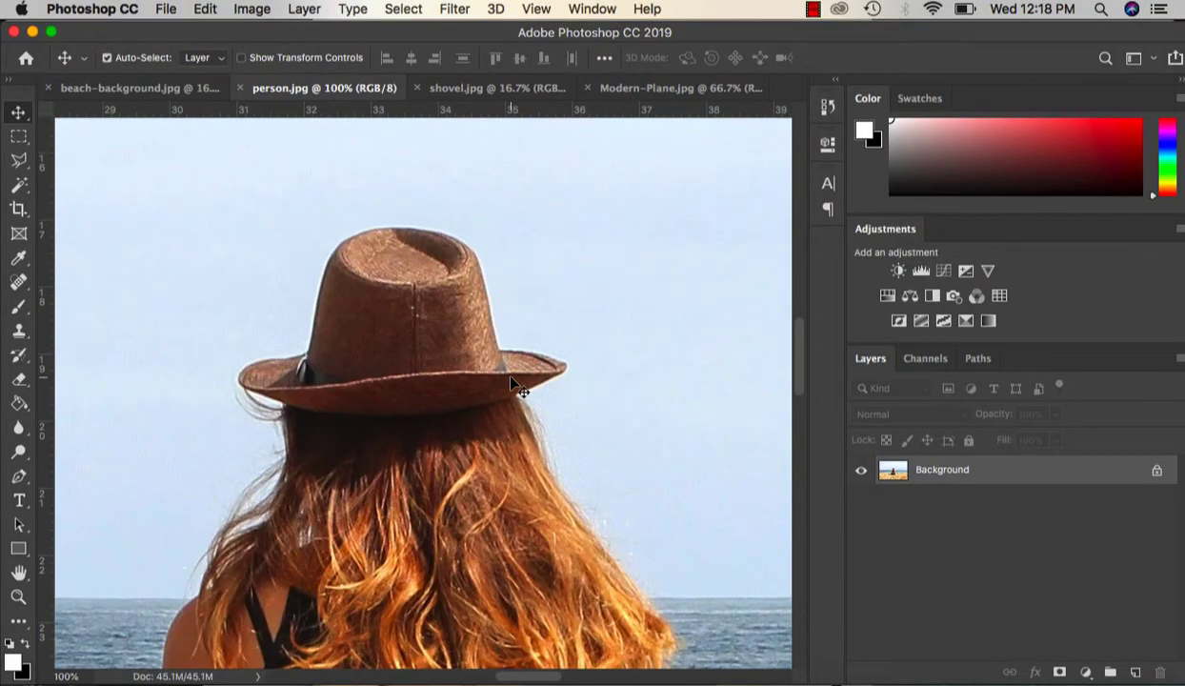
pyautogui.click(18, 476)
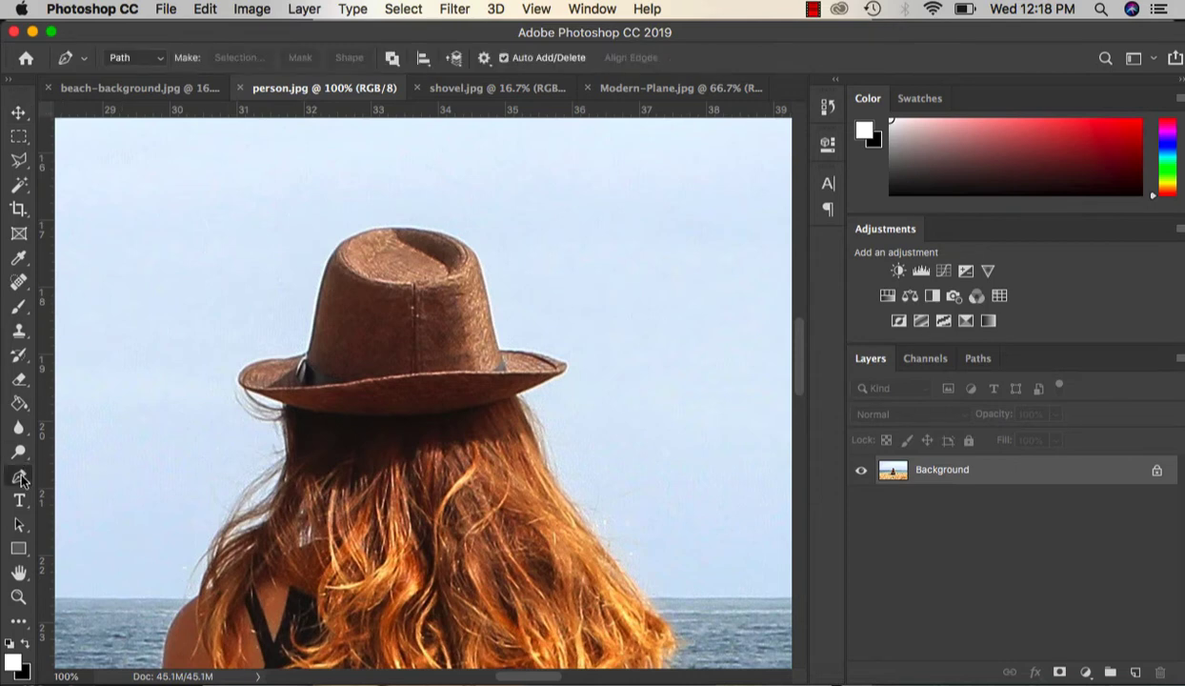
pyautogui.click(399, 230)
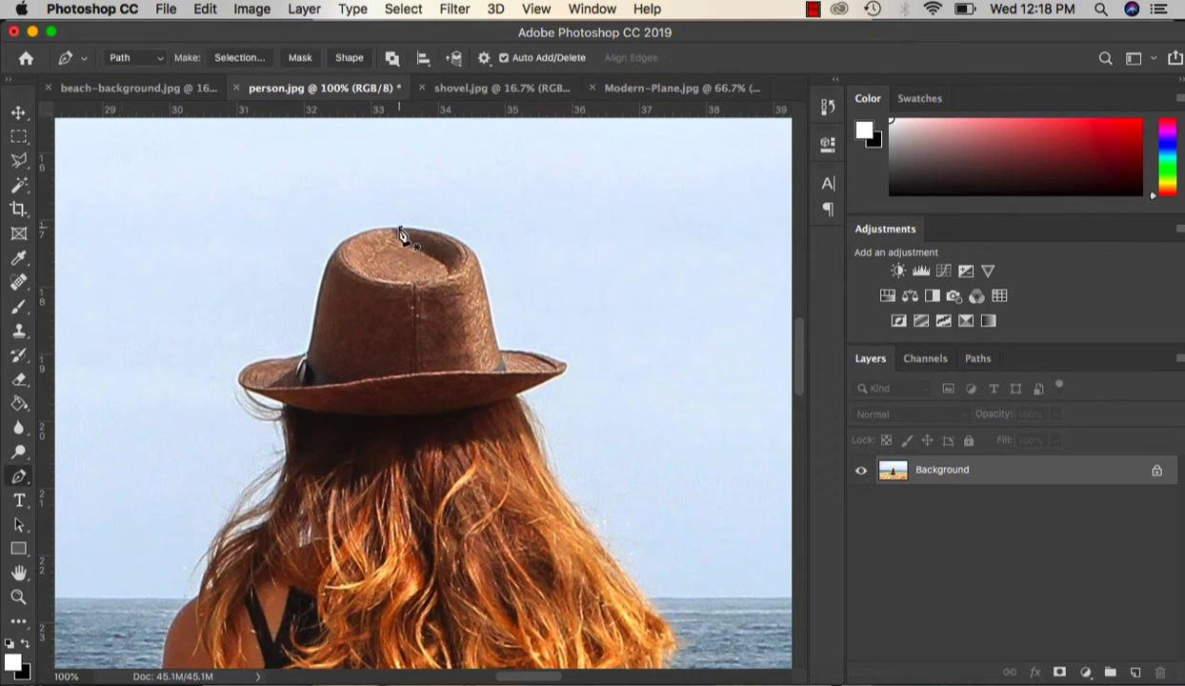
pyautogui.scroll(3, 399, 231)
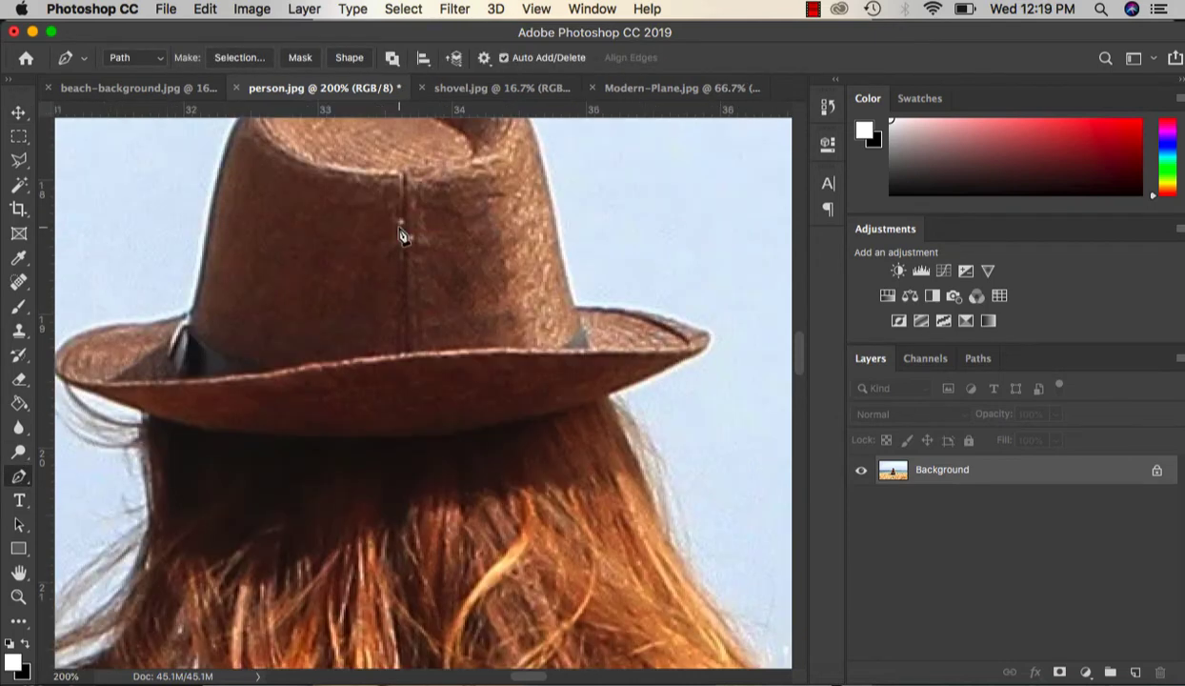
pyautogui.scroll(5, 399, 233)
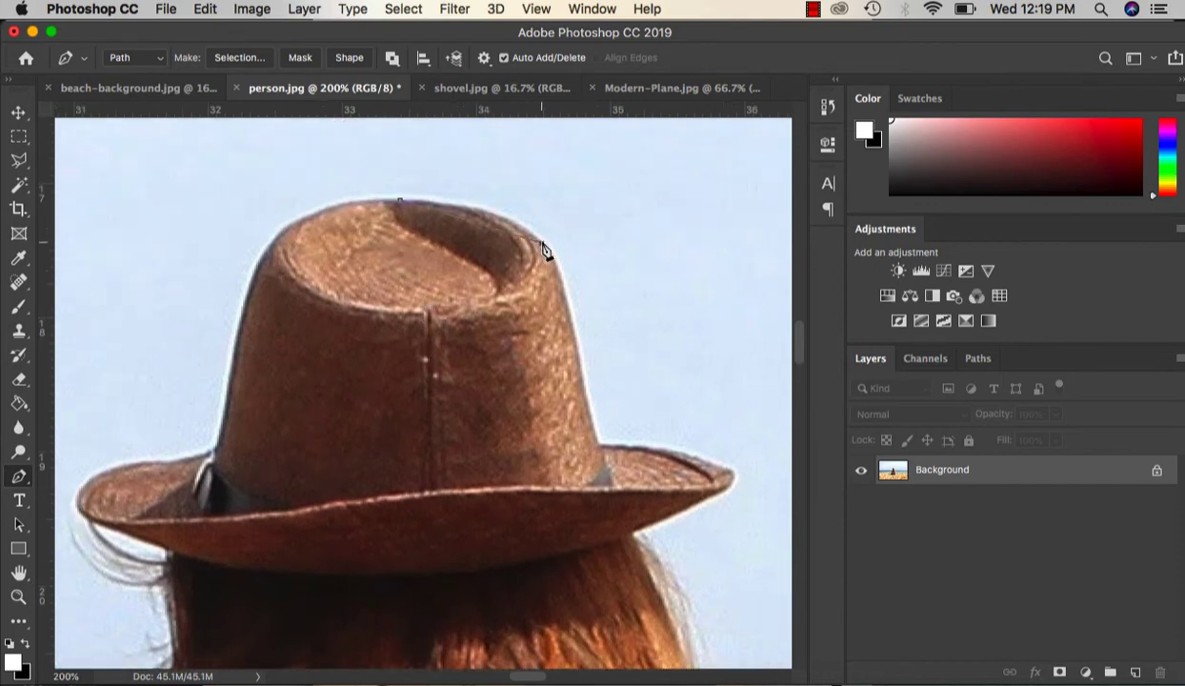
pyautogui.moveTo(542, 245); pyautogui.dragTo(576, 295)
pyautogui.moveTo(576, 294)
pyautogui.mouseDown()
pyautogui.moveTo(572, 350)
pyautogui.moveTo(558, 271)
pyautogui.moveTo(573, 354)
pyautogui.moveTo(568, 278)
pyautogui.mouseUp()
# Step: Try to trace the crown's right side down to the brim with one long curve
pyautogui.click(600, 447)
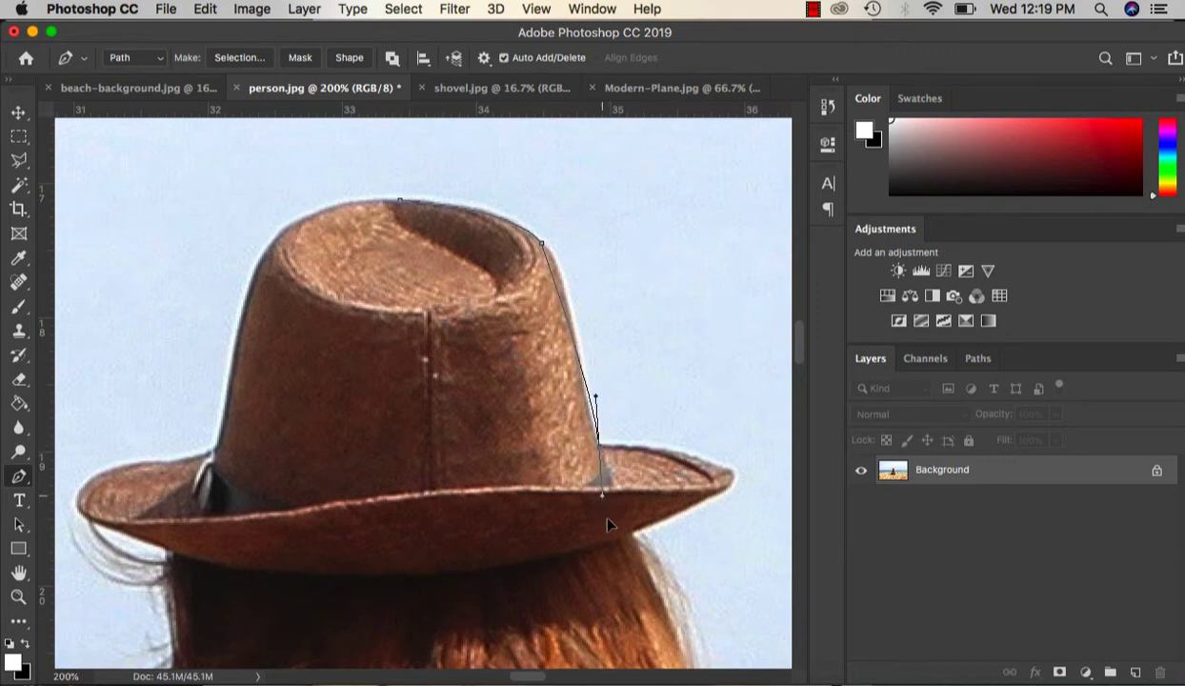
pyautogui.click(622, 540)
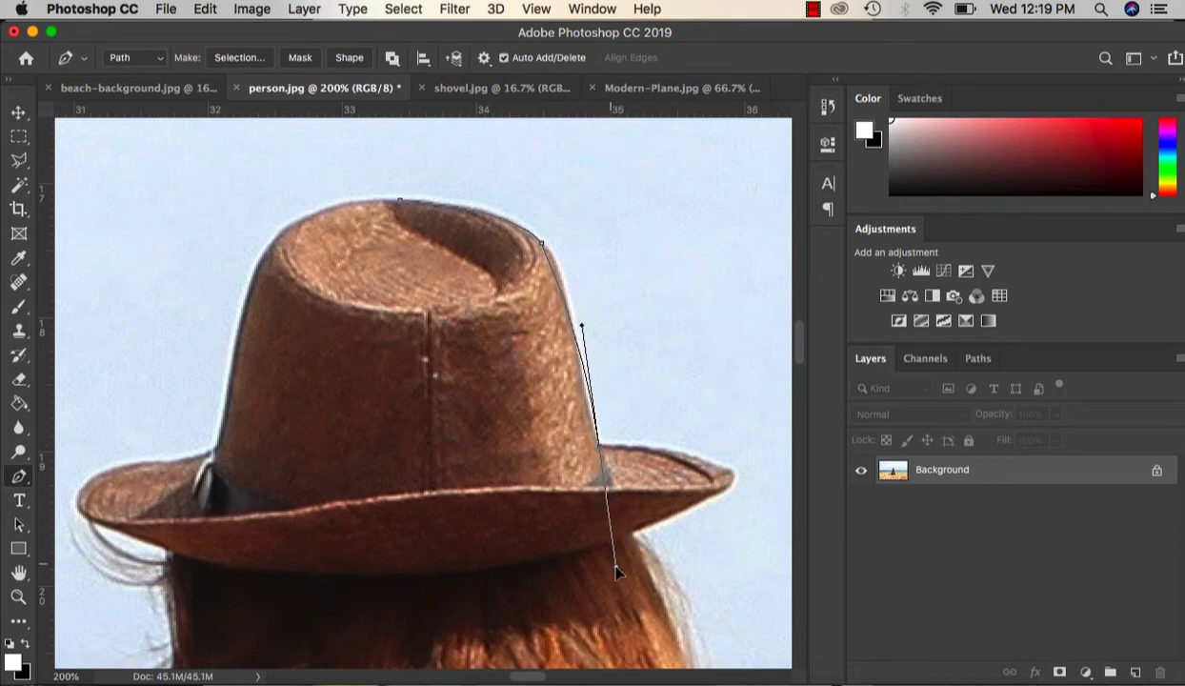
pyautogui.moveTo(635, 600); pyautogui.dragTo(618, 622)
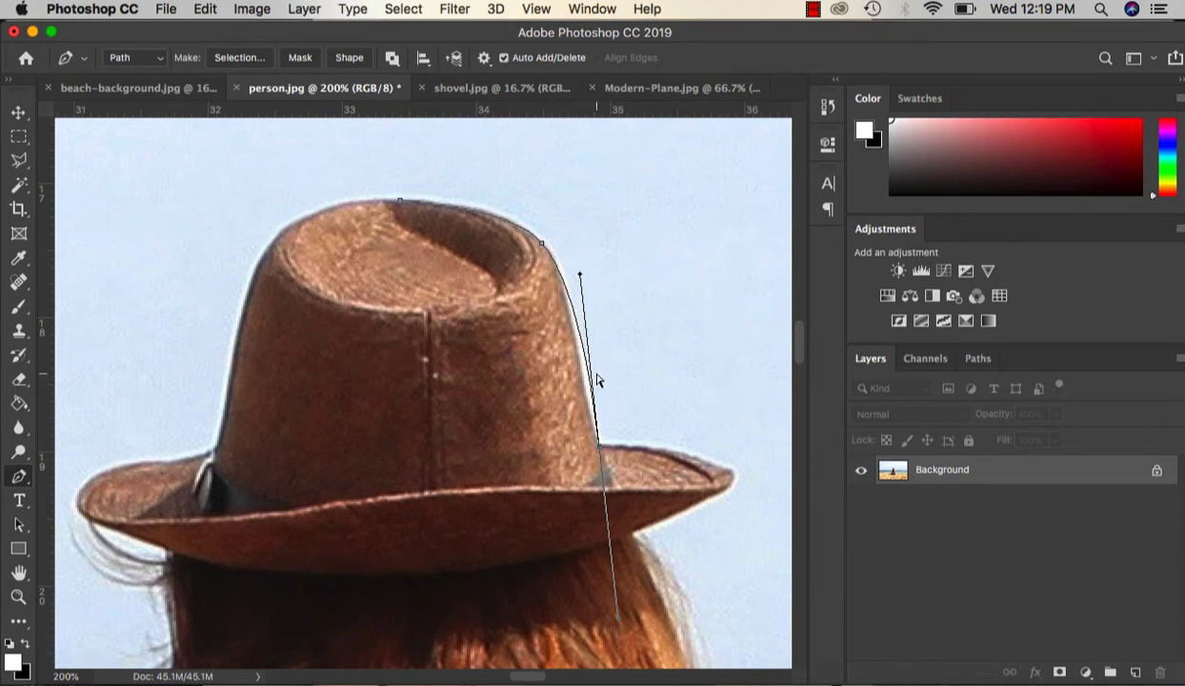
pyautogui.press('super+z')
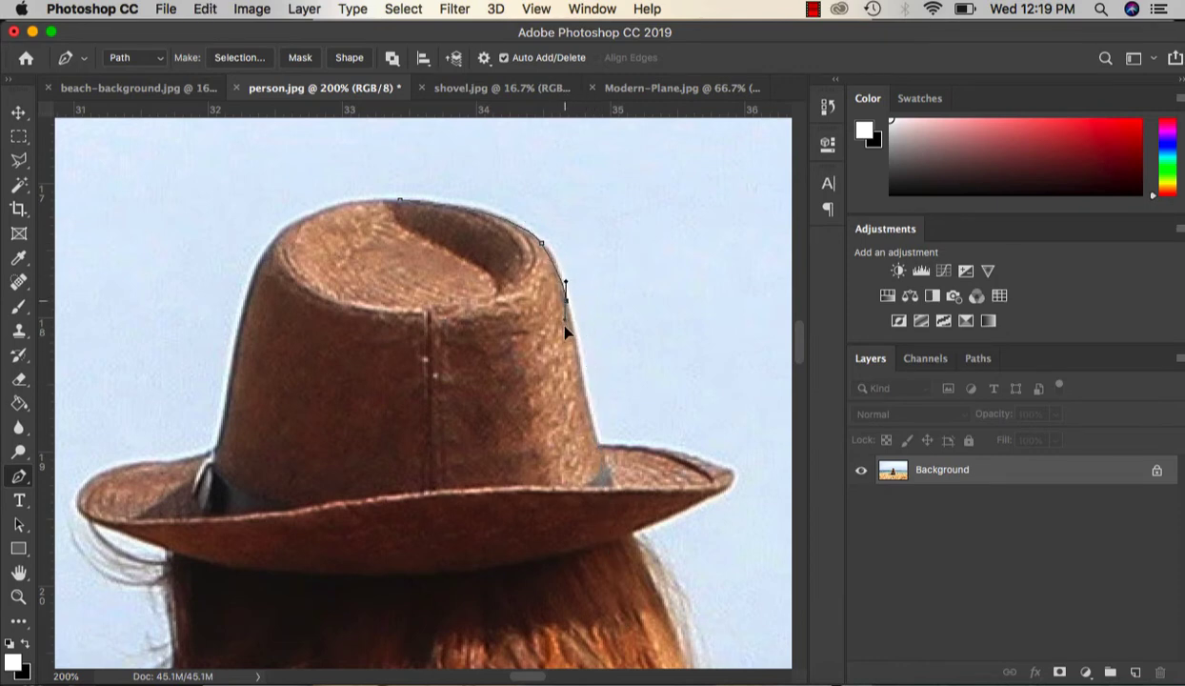
# Step: Trace the crown's right side in shorter segments down to the brim and out to the brim's right tip
pyautogui.moveTo(564, 328); pyautogui.dragTo(572, 345)
pyautogui.keyDown('alt'); pyautogui.click(567, 302); pyautogui.keyUp('alt')
pyautogui.moveTo(596, 445); pyautogui.dragTo(607, 465)
pyautogui.keyDown('alt'); pyautogui.click(596, 445); pyautogui.keyUp('alt')
pyautogui.moveTo(727, 476); pyautogui.dragTo(746, 502)
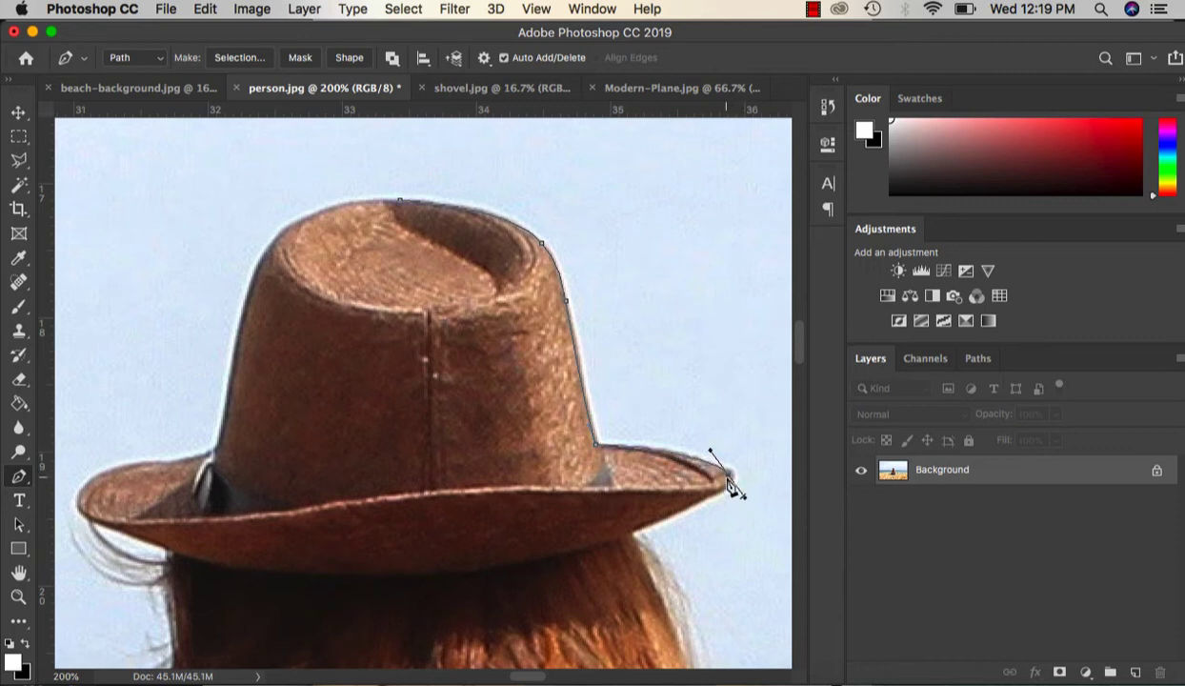
# Step: Continue the path back under the brim to the point where it meets the hair
pyautogui.hscroll(5, 717, 520)
pyautogui.scroll(-2, 716, 520)
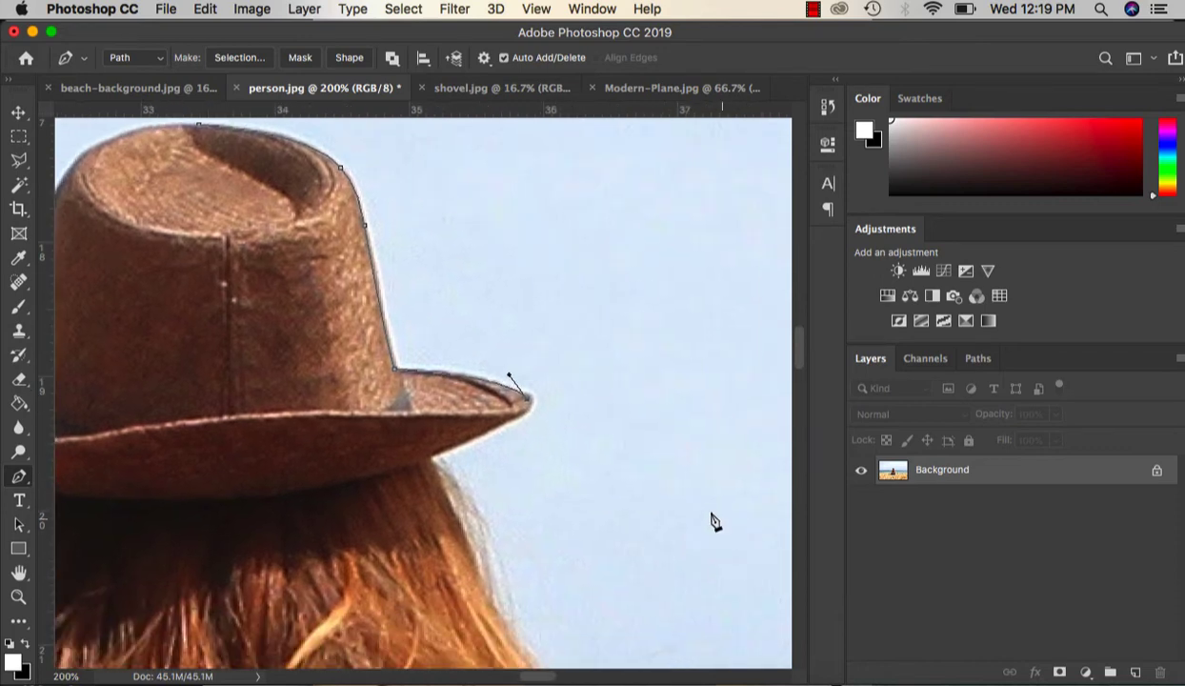
pyautogui.moveTo(417, 467); pyautogui.dragTo(360, 492)
pyautogui.scroll(-6, 489, 508)
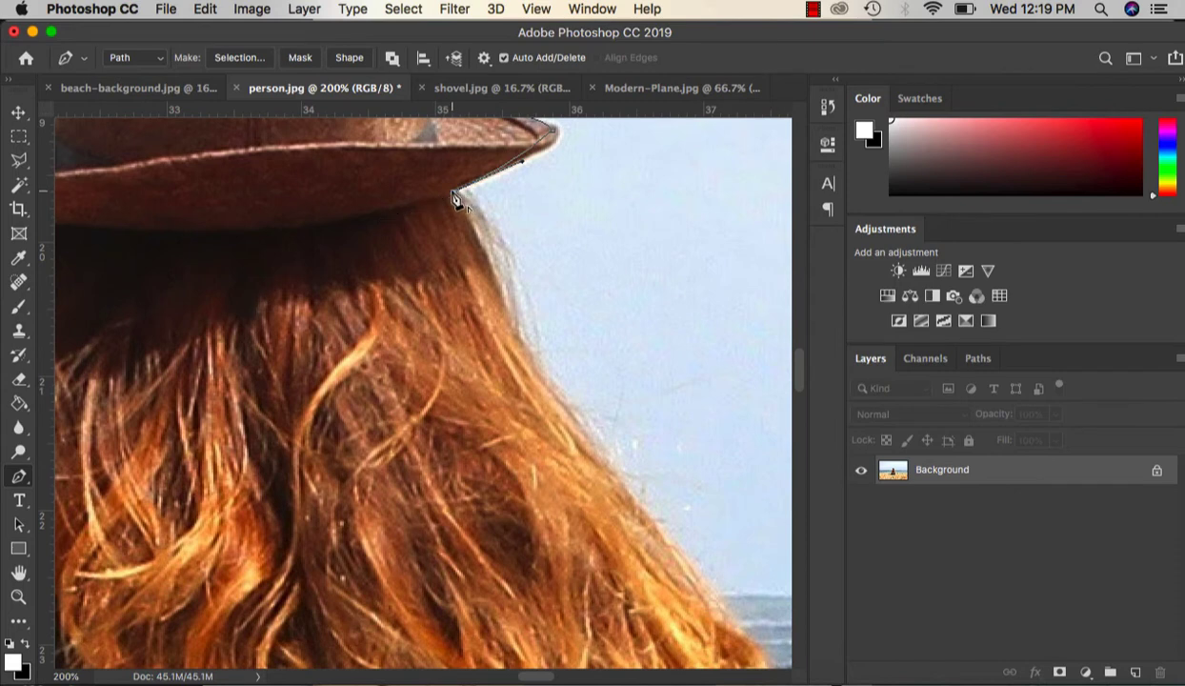
# Step: Trace the right edge of the hair from under the brim down to its lower tips above the shoulder
pyautogui.moveTo(508, 330)
pyautogui.mouseDown()
pyautogui.moveTo(525, 381)
pyautogui.moveTo(511, 338)
pyautogui.mouseUp()
pyautogui.scroll(-3, 592, 407)
pyautogui.hscroll(3, 592, 407)
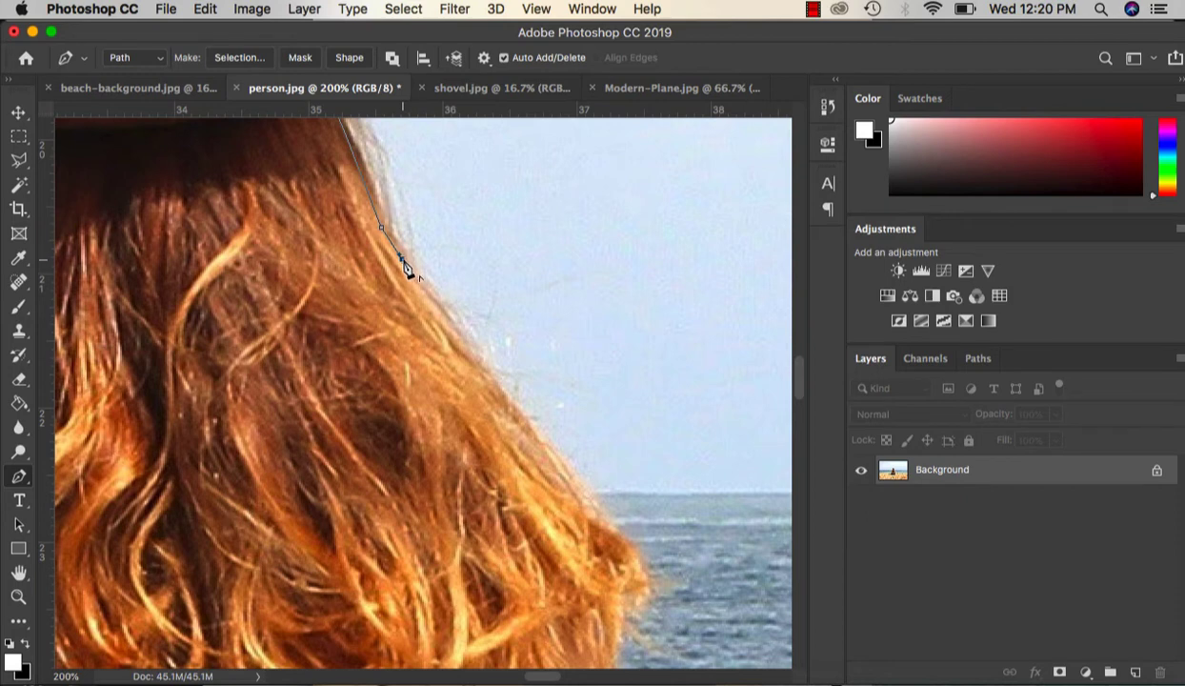
pyautogui.moveTo(511, 407); pyautogui.dragTo(542, 447)
pyautogui.moveTo(599, 519); pyautogui.dragTo(496, 274)
pyautogui.keyDown('alt'); pyautogui.click(599, 519); pyautogui.keyUp('alt')
pyautogui.moveTo(498, 343); pyautogui.dragTo(492, 387)
pyautogui.keyDown('alt'); pyautogui.click(498, 344); pyautogui.keyUp('alt')
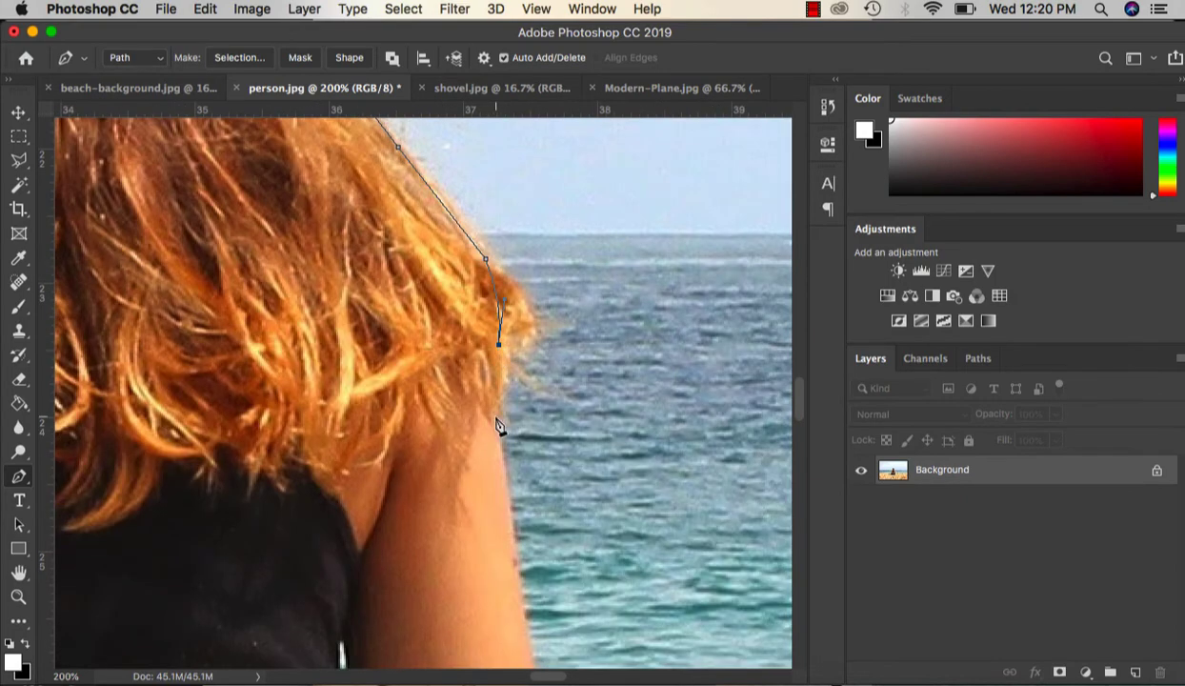
# Step: Extend the path from the hair down the outer edge of the right arm and around the elbow to the trousers
pyautogui.click(496, 419)
pyautogui.moveTo(562, 621); pyautogui.dragTo(443, 346)
pyautogui.click(399, 270)
pyautogui.moveTo(446, 392); pyautogui.dragTo(398, 279)
pyautogui.moveTo(387, 431); pyautogui.dragTo(385, 445)
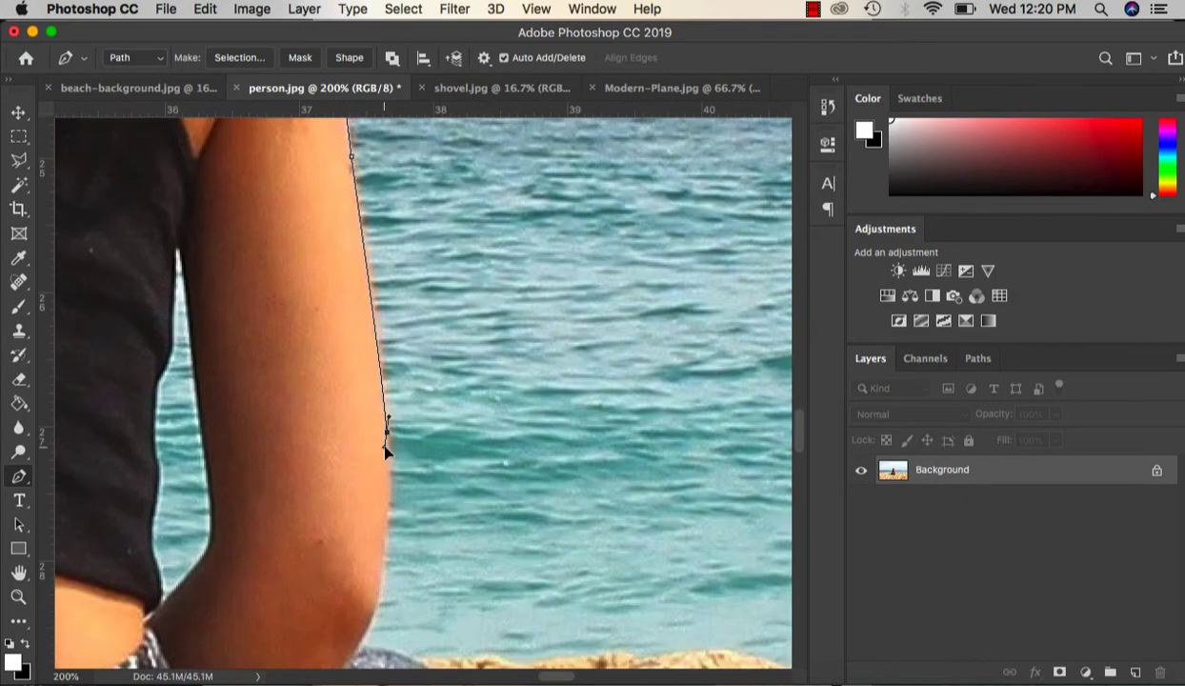
pyautogui.keyDown('alt'); pyautogui.click(388, 431); pyautogui.keyUp('alt')
pyautogui.moveTo(395, 571); pyautogui.dragTo(350, 515)
pyautogui.keyDown('alt'); pyautogui.click(352, 499); pyautogui.keyUp('alt')
pyautogui.click(334, 542)
# Step: Trace the outline of the patterned trousers around the right knee and down the lower leg
pyautogui.click(369, 389)
pyautogui.moveTo(410, 609); pyautogui.dragTo(398, 435)
pyautogui.keyDown('alt'); pyautogui.click(369, 389); pyautogui.keyUp('alt')
pyautogui.moveTo(395, 526); pyautogui.dragTo(371, 450)
pyautogui.moveTo(359, 513); pyautogui.dragTo(305, 652)
pyautogui.keyDown('alt'); pyautogui.click(359, 514); pyautogui.keyUp('alt')
pyautogui.moveTo(329, 610); pyautogui.dragTo(329, 392)
pyautogui.click(268, 449)
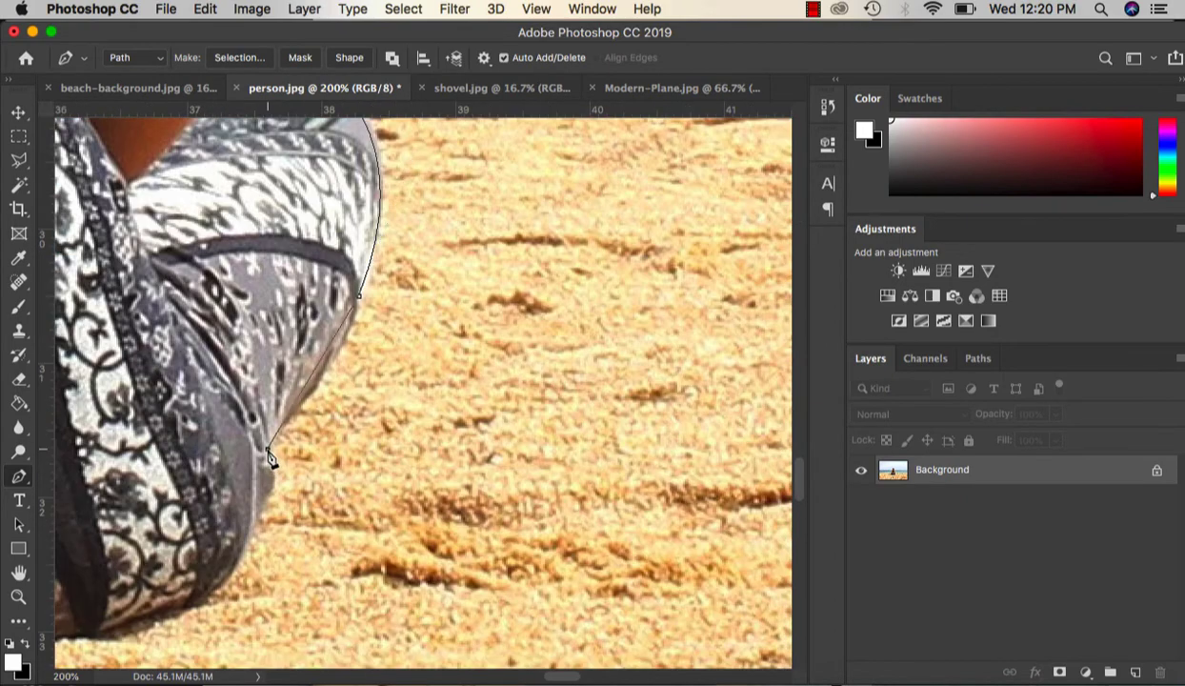
# Step: Continue the path around the base of the right leg and along the trousers' lower edge on the sand to the left side
pyautogui.moveTo(312, 630); pyautogui.dragTo(364, 489)
pyautogui.moveTo(162, 491); pyautogui.dragTo(233, 491)
pyautogui.moveTo(231, 490)
pyautogui.mouseDown()
pyautogui.moveTo(62, 541)
pyautogui.moveTo(233, 494)
pyautogui.mouseUp()
pyautogui.click(444, 456)
pyautogui.moveTo(269, 411); pyautogui.dragTo(430, 424)
pyautogui.moveTo(217, 422); pyautogui.dragTo(592, 455)
pyautogui.moveTo(408, 436); pyautogui.dragTo(415, 448)
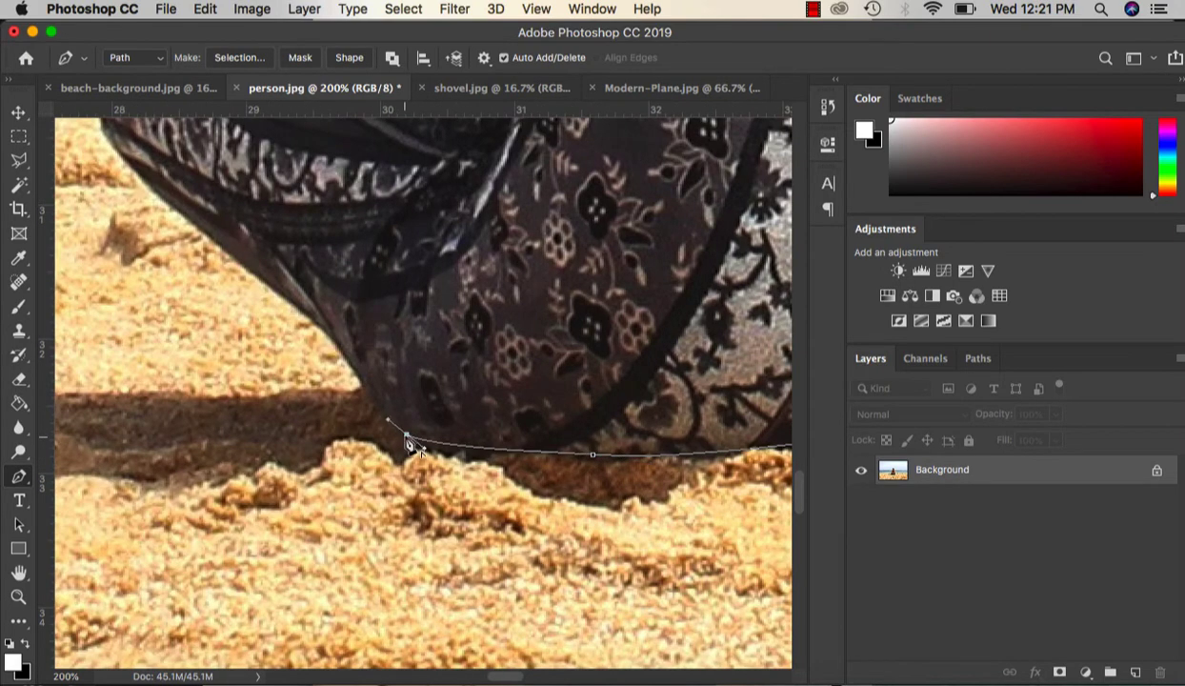
# Step: Trace the underside of the left leg upward from the sand with short curved segments
pyautogui.keyDown('alt'); pyautogui.click(406, 436); pyautogui.keyUp('alt')
pyautogui.moveTo(338, 341); pyautogui.dragTo(321, 300)
pyautogui.keyDown('alt'); pyautogui.click(337, 341); pyautogui.keyUp('alt')
pyautogui.moveTo(337, 341); pyautogui.dragTo(406, 396)
pyautogui.moveTo(281, 286); pyautogui.dragTo(337, 365)
pyautogui.keyDown('alt'); pyautogui.click(280, 285); pyautogui.keyUp('alt')
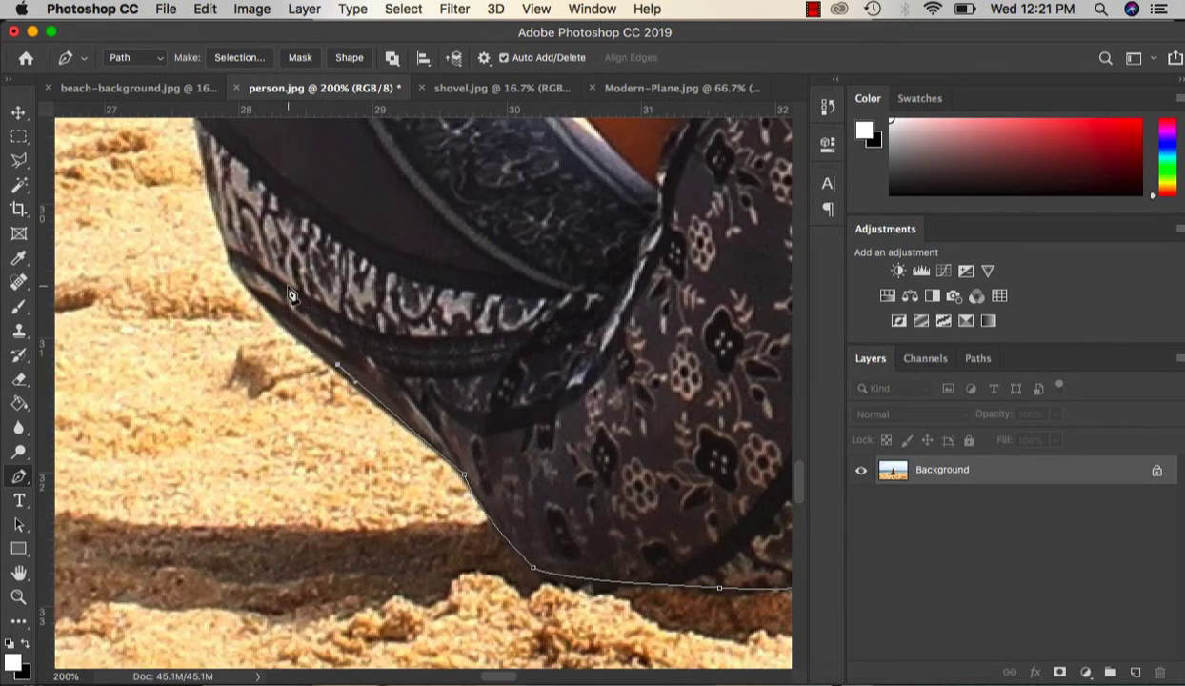
# Step: Continue the path up the outer side of the left knee and over its curved top towards the left arm
pyautogui.moveTo(237, 260); pyautogui.dragTo(229, 231)
pyautogui.keyDown('alt'); pyautogui.click(237, 260); pyautogui.keyUp('alt')
pyautogui.scroll(5, 274, 243)
pyautogui.moveTo(199, 324); pyautogui.dragTo(196, 269)
pyautogui.keyDown('alt'); pyautogui.click(199, 325); pyautogui.keyUp('alt')
pyautogui.moveTo(316, 218); pyautogui.dragTo(437, 193)
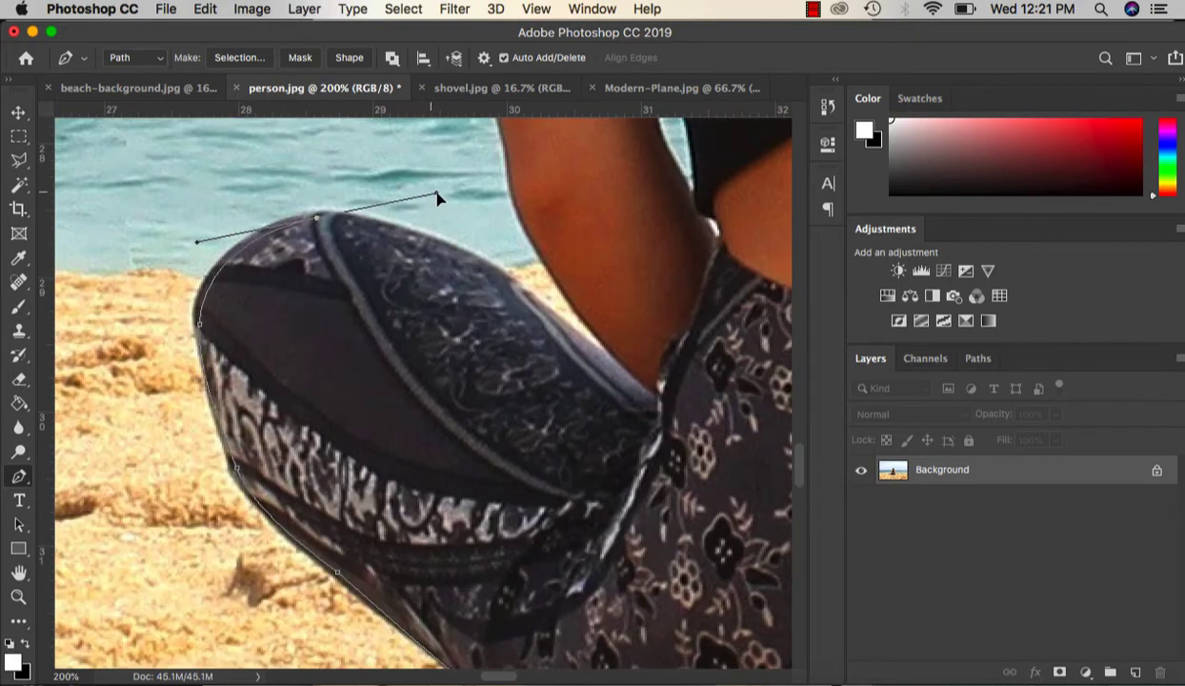
pyautogui.keyDown('alt'); pyautogui.click(316, 218); pyautogui.keyUp('alt')
pyautogui.hscroll(2, 572, 352)
pyautogui.scroll(1, 572, 352)
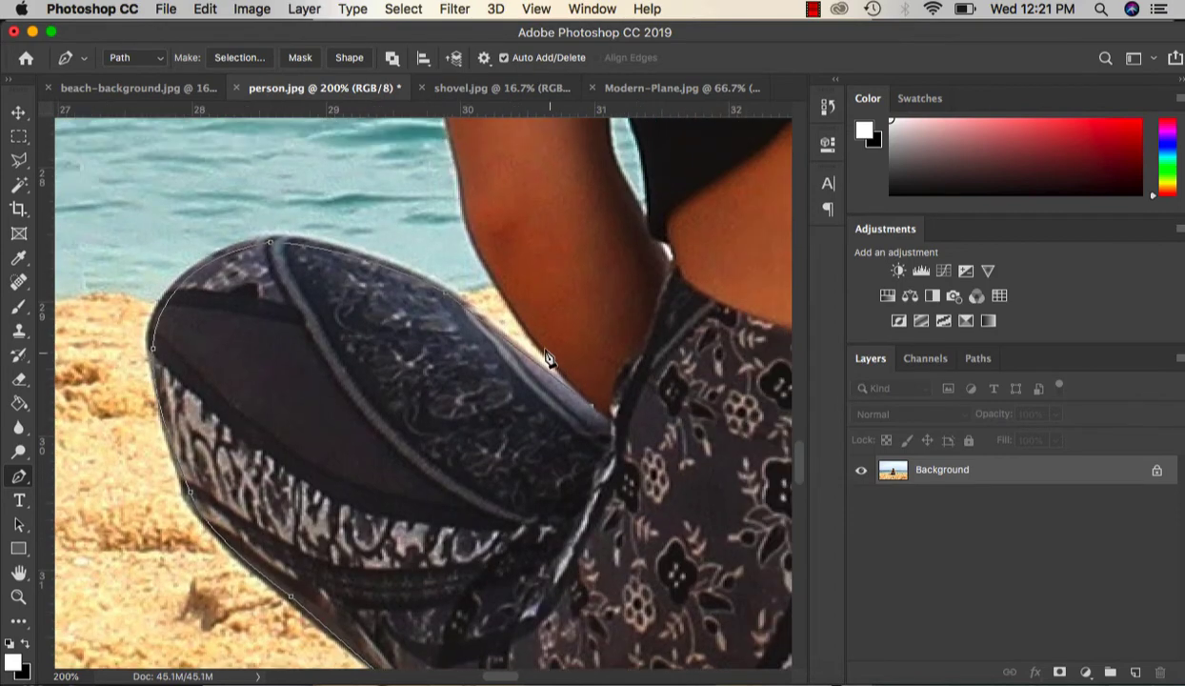
# Step: Extend the path from the trousers up the outer edge of the left forearm and around the elbow
pyautogui.moveTo(545, 351); pyautogui.dragTo(523, 326)
pyautogui.keyDown('alt'); pyautogui.click(542, 350); pyautogui.keyUp('alt')
pyautogui.moveTo(488, 265); pyautogui.dragTo(325, 419)
pyautogui.keyDown('alt'); pyautogui.click(489, 266); pyautogui.keyUp('alt')
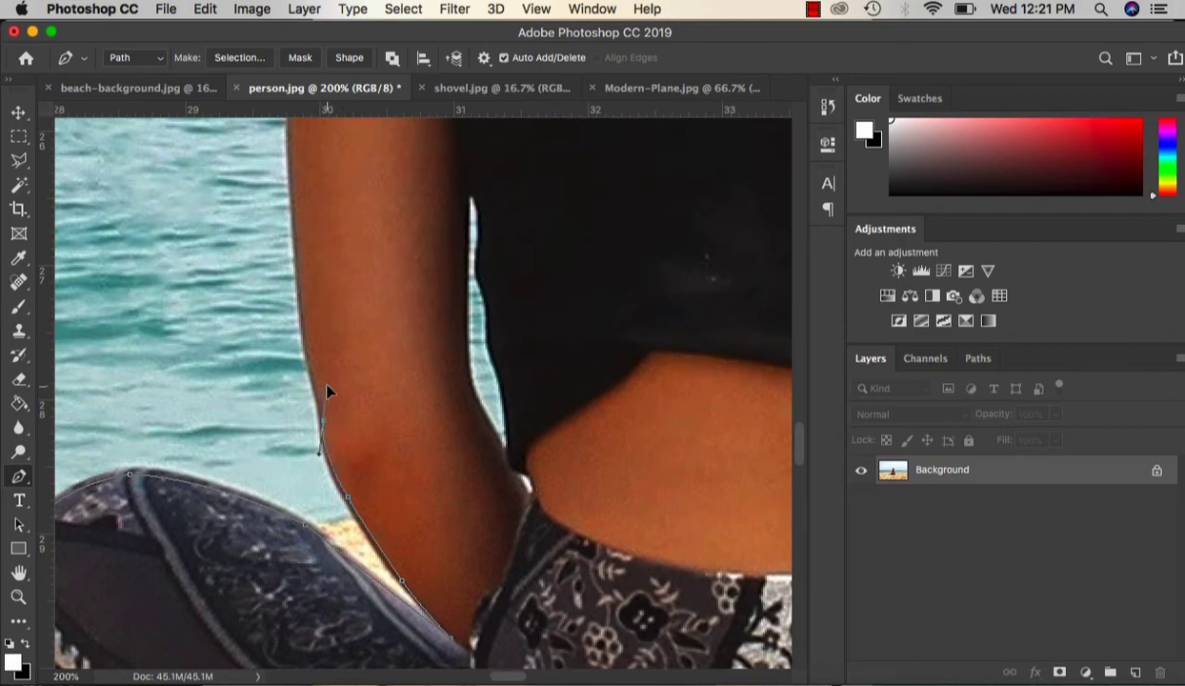
pyautogui.keyDown('alt'); pyautogui.click(319, 452); pyautogui.keyUp('alt')
pyautogui.scroll(3, 320, 286)
# Step: Trace the outer edge of the left upper arm with curved segments up to the shoulder
pyautogui.moveTo(317, 370); pyautogui.dragTo(254, 211)
pyautogui.keyDown('alt'); pyautogui.click(276, 319); pyautogui.keyUp('alt')
pyautogui.scroll(3, 286, 286)
pyautogui.scroll(3, 310, 283)
pyautogui.keyDown('alt'); pyautogui.click(254, 251); pyautogui.keyUp('alt')
pyautogui.scroll(5, 271, 246)
pyautogui.hscroll(2, 272, 246)
pyautogui.moveTo(217, 250); pyautogui.dragTo(233, 180)
pyautogui.scroll(3, 233, 180)
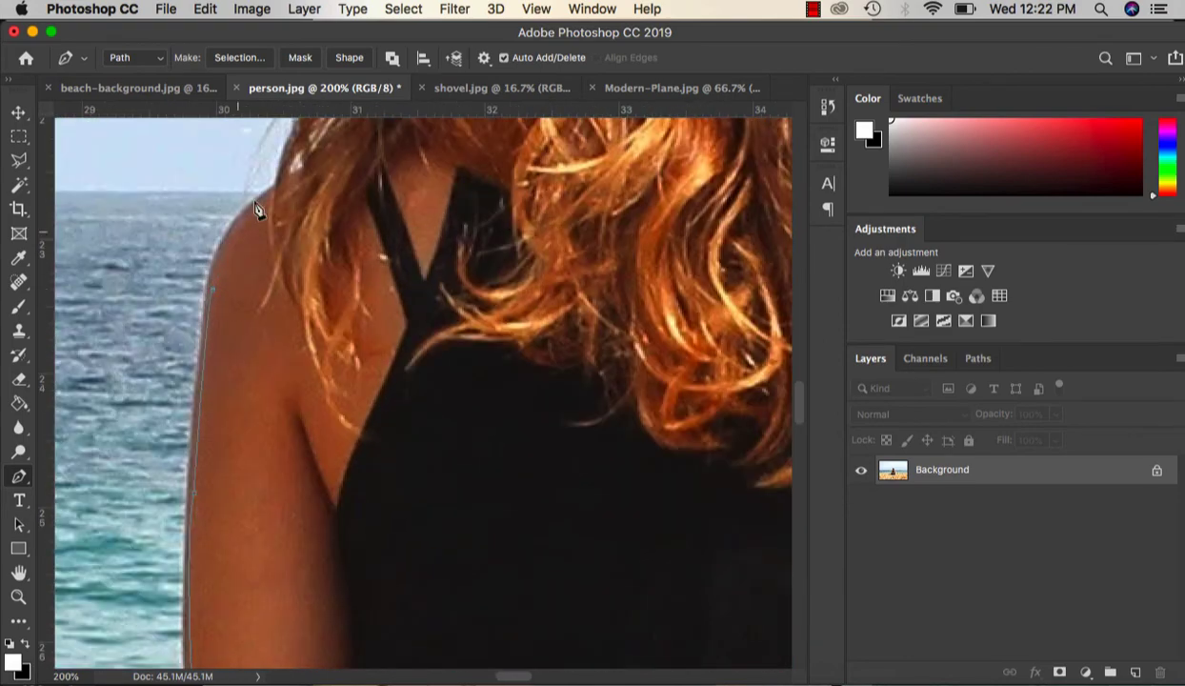
# Step: Curve the path over the left shoulder and up the left side of the hair to the underside of the hat brim
pyautogui.moveTo(303, 167); pyautogui.dragTo(387, 135)
pyautogui.scroll(5, 387, 135)
pyautogui.hscroll(1, 387, 136)
pyautogui.keyDown('alt'); pyautogui.click(279, 392); pyautogui.keyUp('alt')
pyautogui.moveTo(369, 317); pyautogui.dragTo(393, 285)
pyautogui.keyDown('alt'); pyautogui.click(369, 317); pyautogui.keyUp('alt')
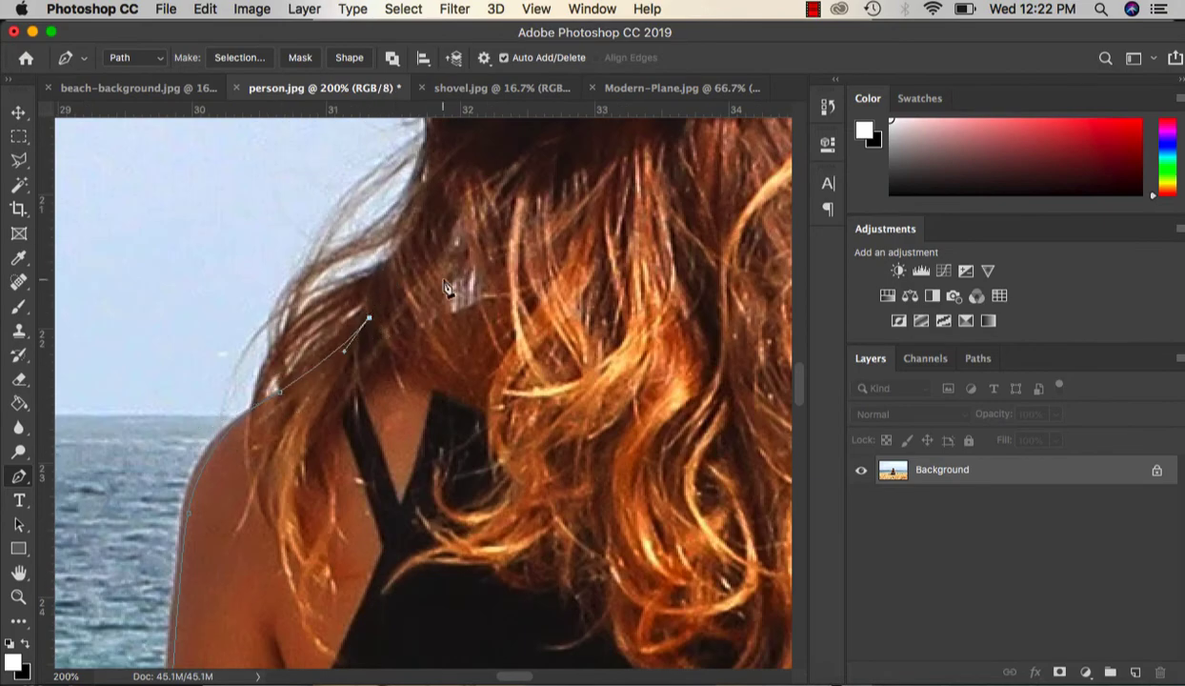
pyautogui.scroll(5, 305, 286)
pyautogui.hscroll(3, 304, 285)
pyautogui.moveTo(295, 366); pyautogui.dragTo(305, 215)
pyautogui.click(289, 230)
# Step: Trace the left part of the hat brim around its tip to the base of the crown
pyautogui.scroll(1, 288, 229)
pyautogui.click(208, 219)
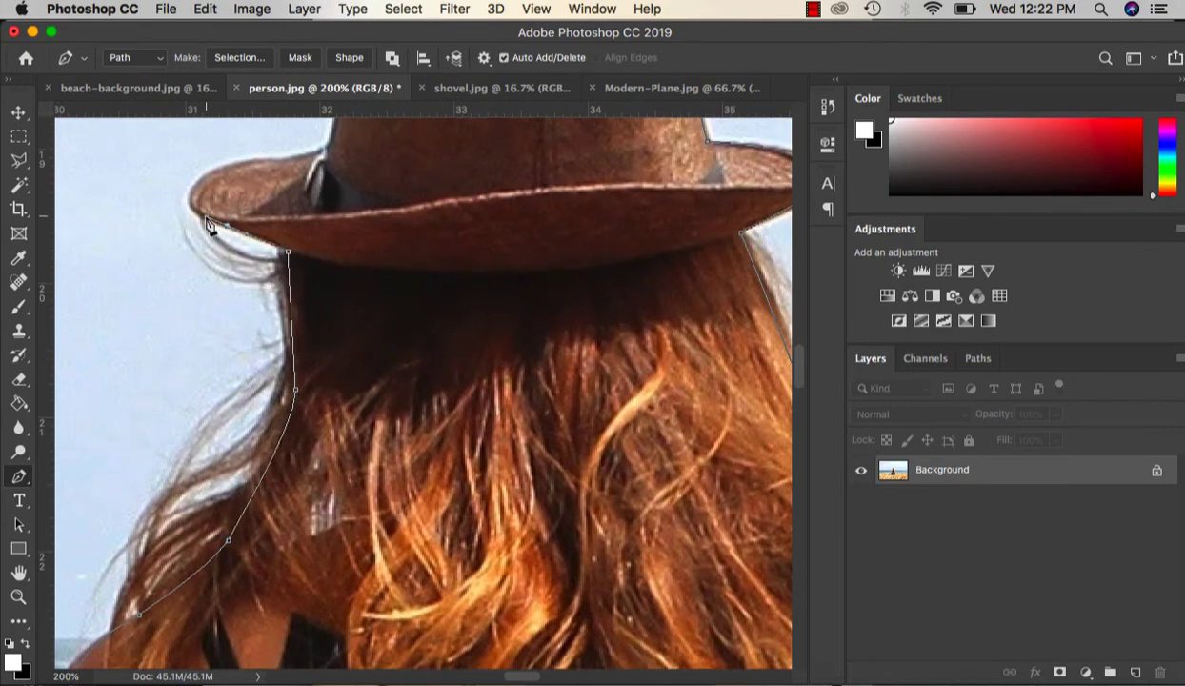
pyautogui.click(192, 210)
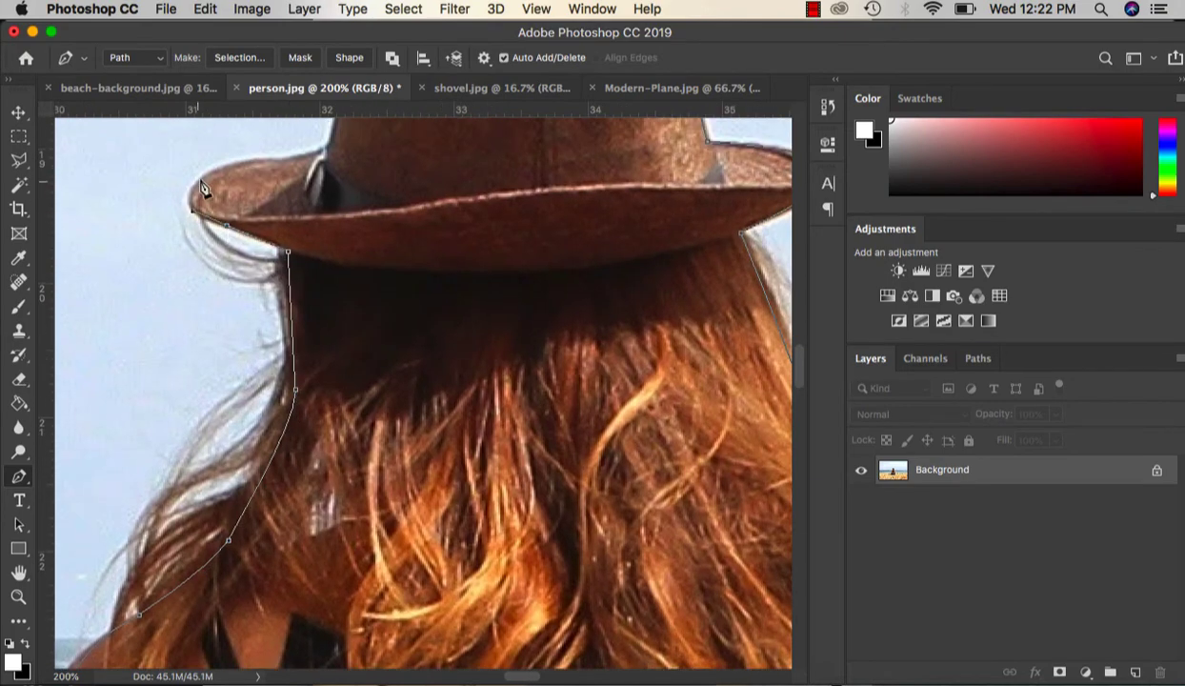
pyautogui.click(326, 145)
pyautogui.scroll(5, 321, 143)
pyautogui.hscroll(2, 321, 142)
# Step: Outline the left side and top of the hat's crown and close the path at its starting point
pyautogui.click(269, 388)
pyautogui.click(290, 268)
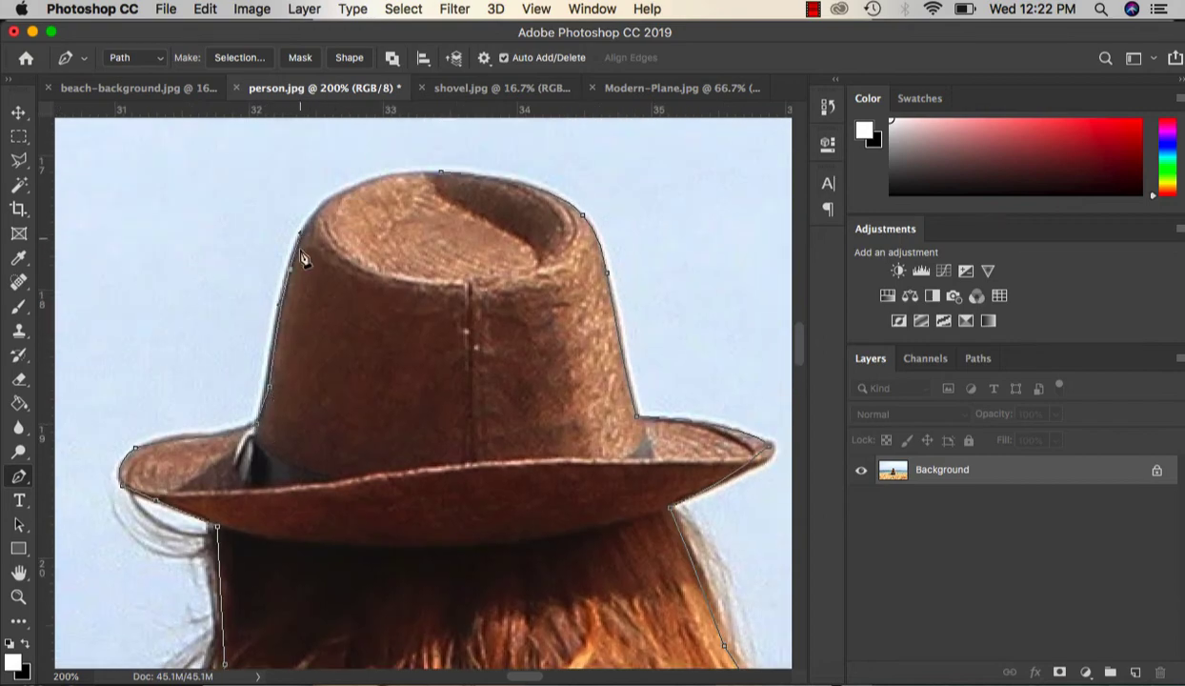
pyautogui.moveTo(344, 193); pyautogui.dragTo(391, 174)
pyautogui.click(391, 176)
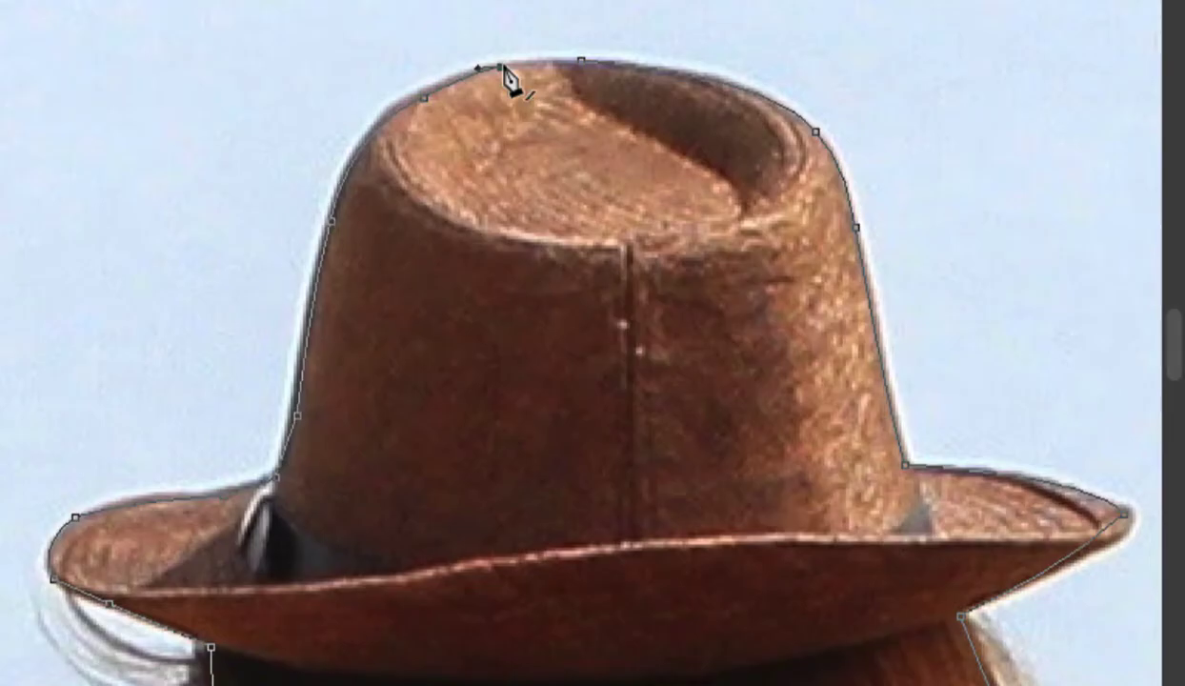
pyautogui.click(583, 63)
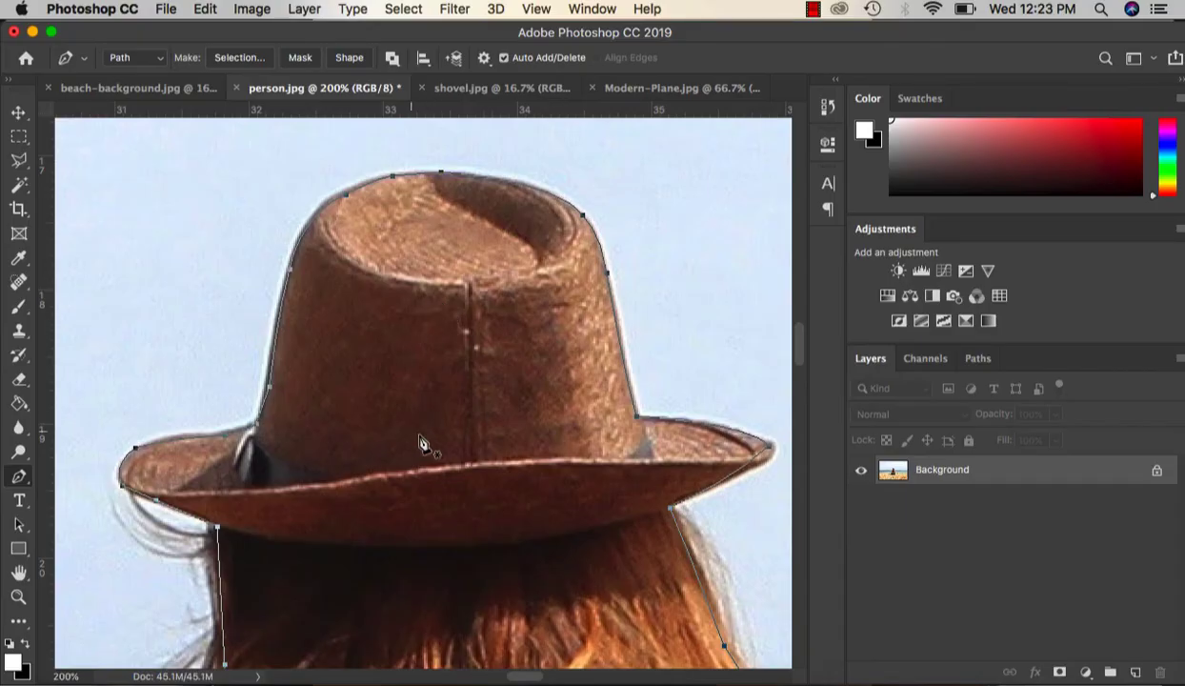
# Step: Examine the closed path along the left arm, hair, hat and trousers, including a view of the whole figure
pyautogui.scroll(-15, 422, 445)
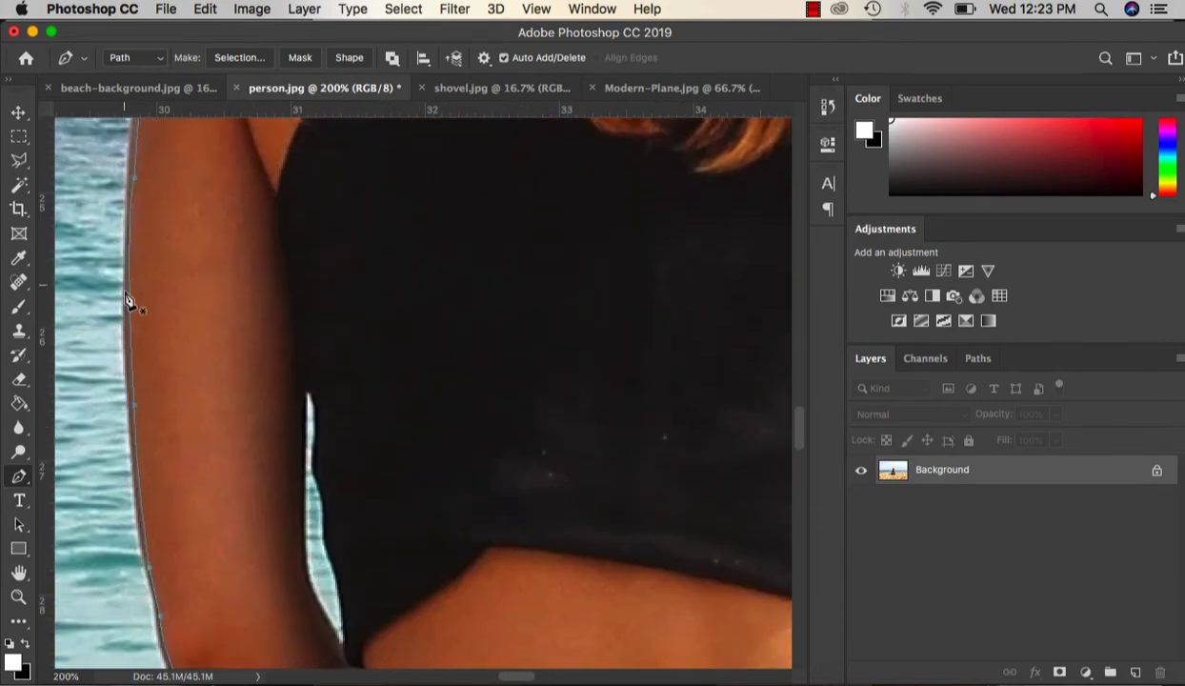
pyautogui.scroll(-3, 159, 561)
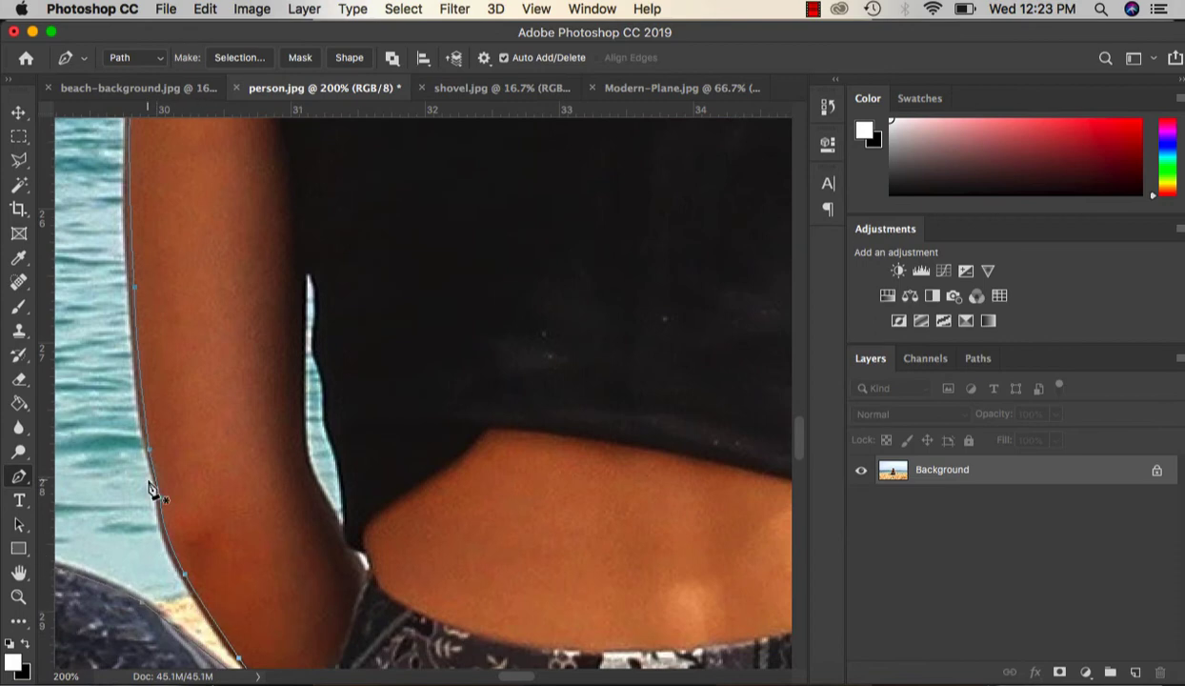
pyautogui.scroll(3, 197, 395)
pyautogui.scroll(3, 195, 395)
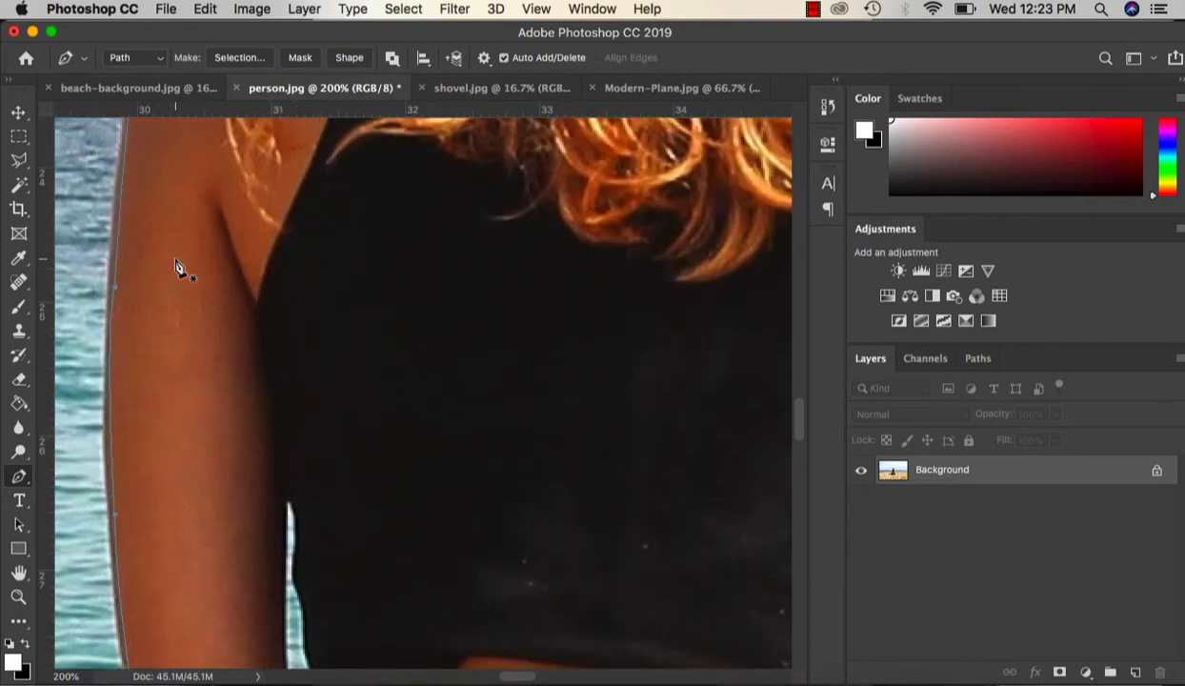
pyautogui.scroll(3, 178, 268)
pyautogui.scroll(5, 295, 274)
pyautogui.hscroll(3, 295, 275)
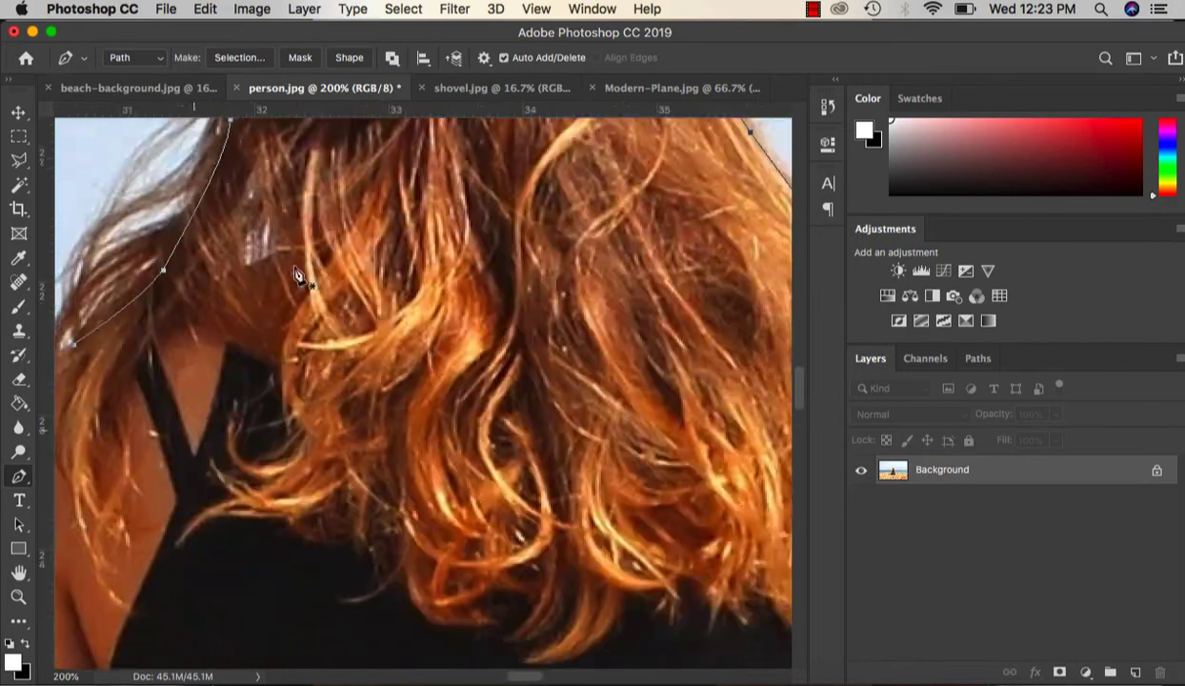
pyautogui.press('super+minus')
pyautogui.press('super+minus')
pyautogui.press('super+minus')
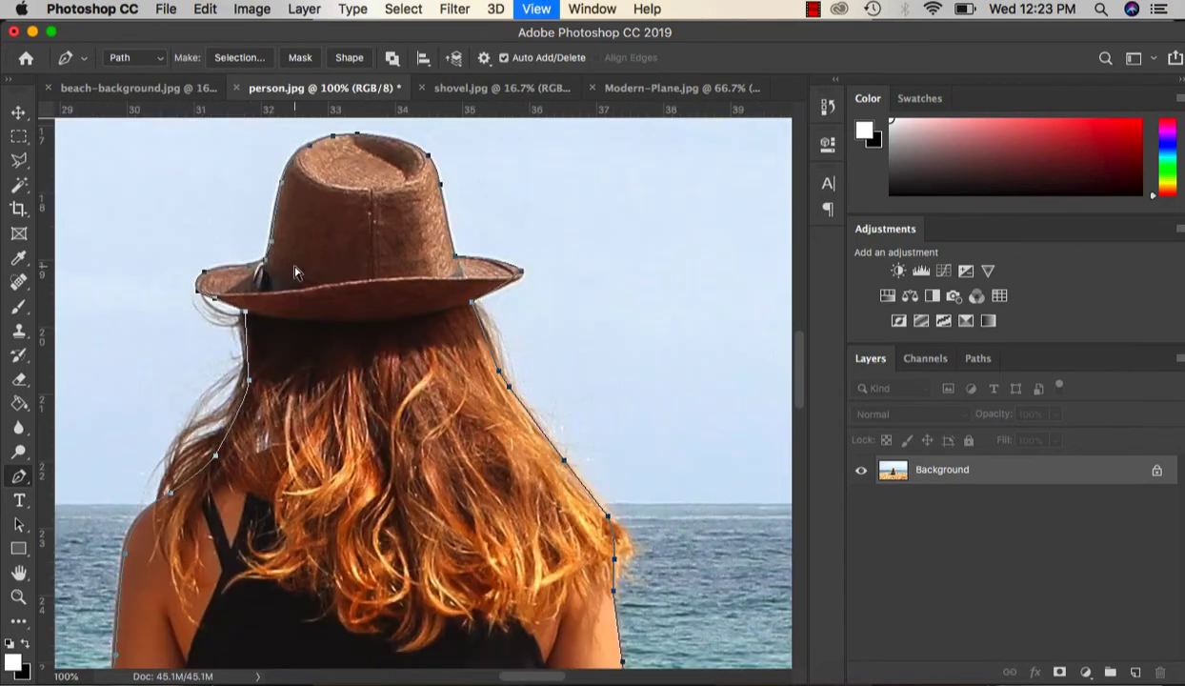
pyautogui.scroll(-5, 378, 336)
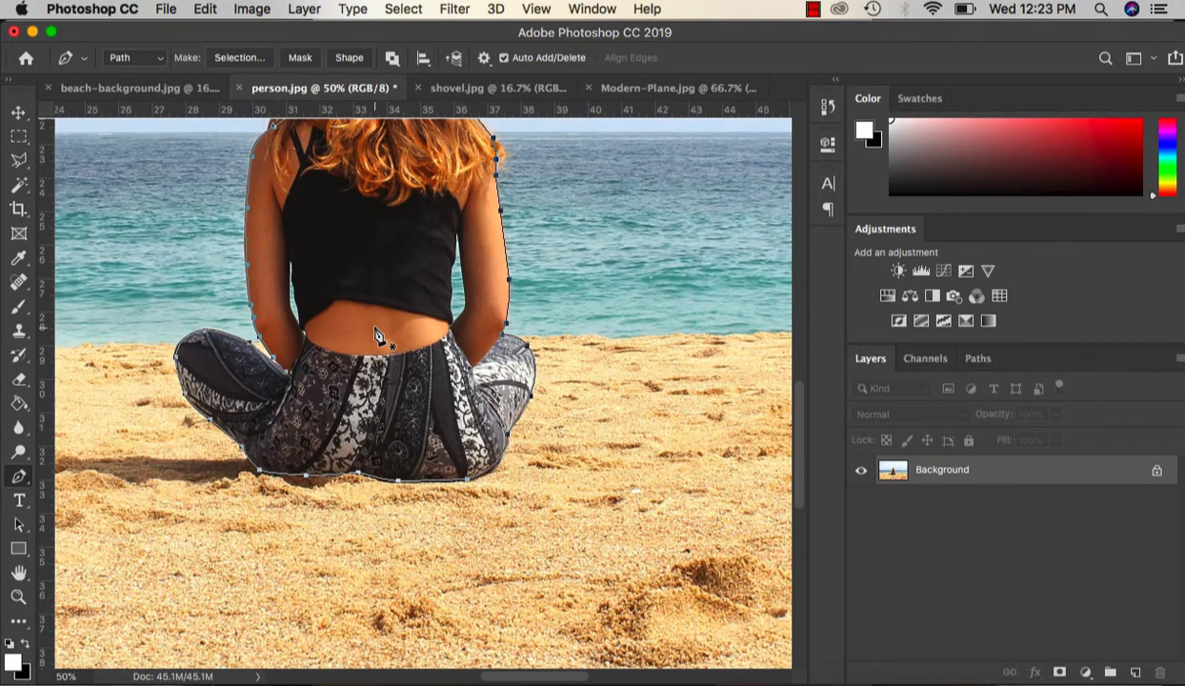
pyautogui.scroll(3, 378, 337)
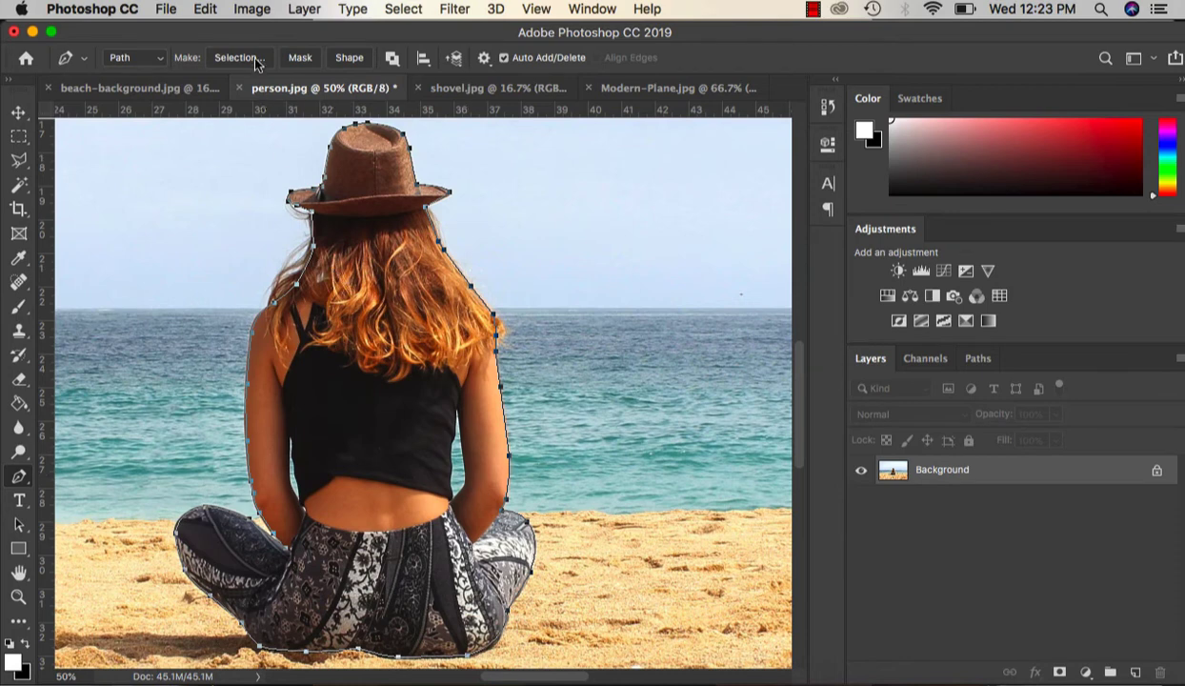
# Step: Set the path operation to Exclude Overlapping Shapes and start a path down the arm side of the gap between the left arm and the top
pyautogui.click(394, 58)
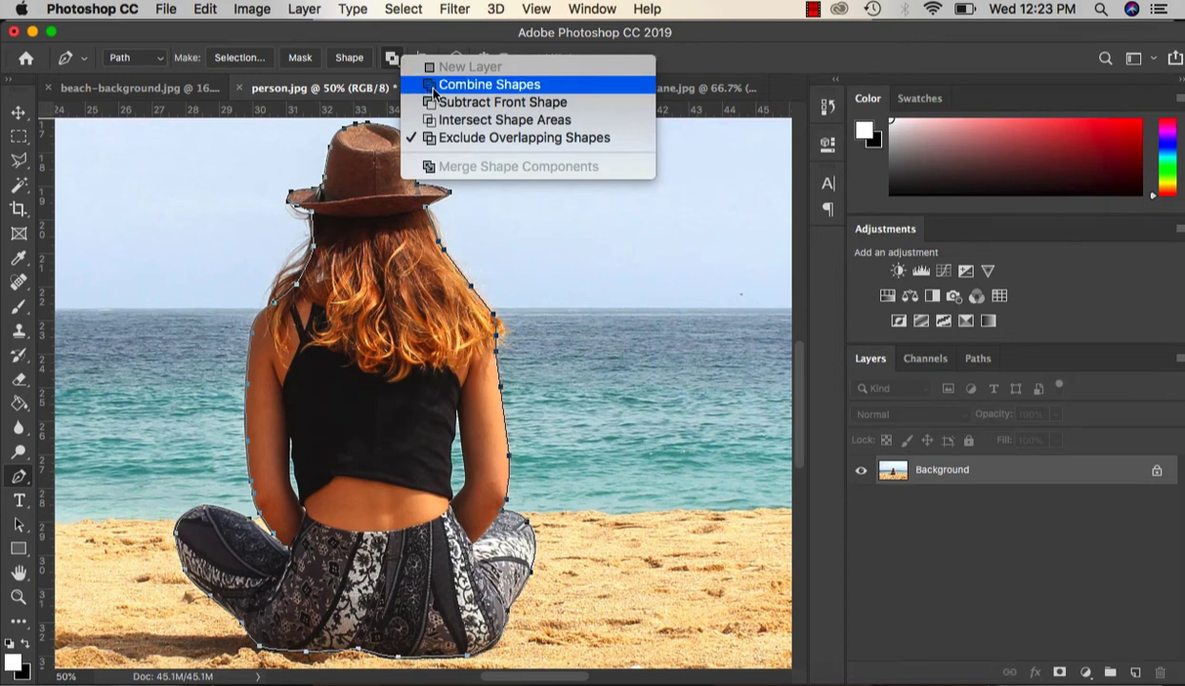
pyautogui.click(465, 139)
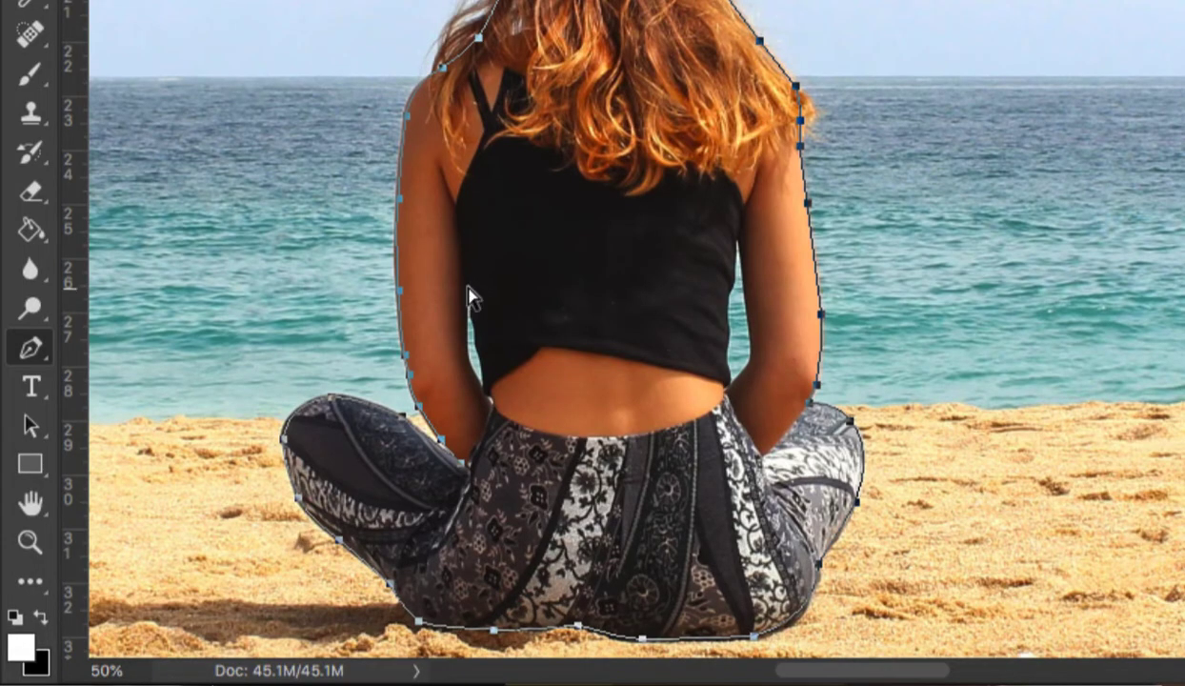
pyautogui.hotkey('ctrl', '+')
pyautogui.hotkey('ctrl', '+')
pyautogui.hotkey('ctrl', '+')
pyautogui.hotkey('ctrl', '+')
pyautogui.hotkey('ctrl', '+')
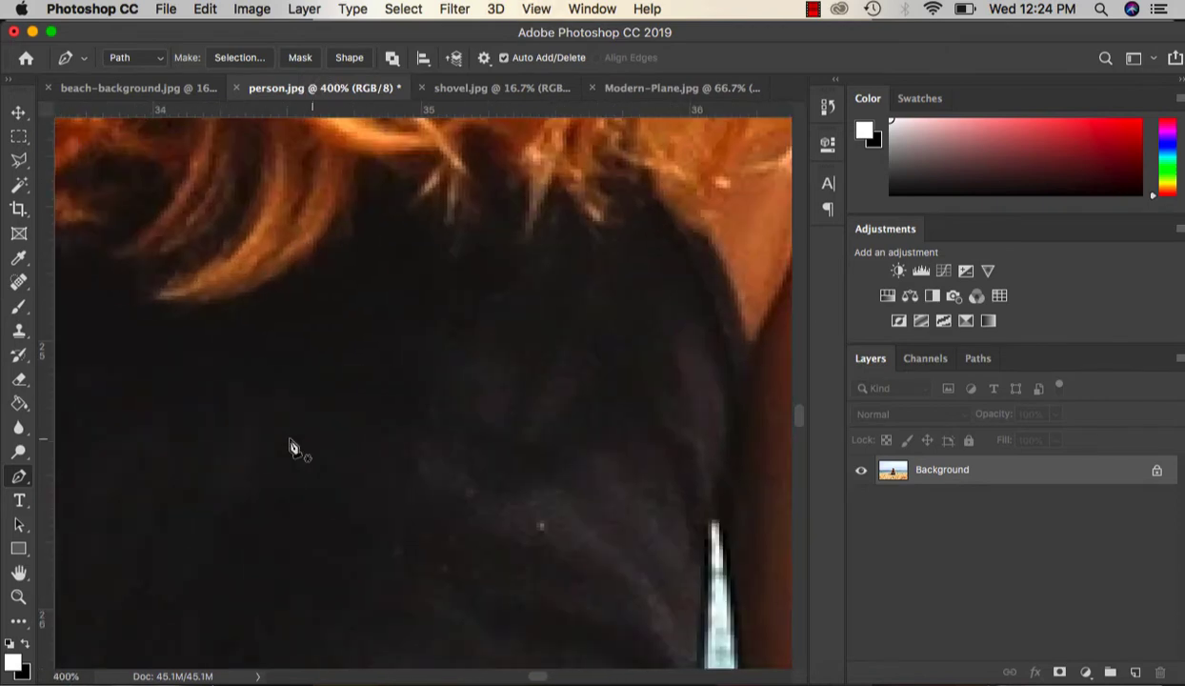
pyautogui.hscroll(-5, 294, 448)
pyautogui.scroll(-5, 293, 448)
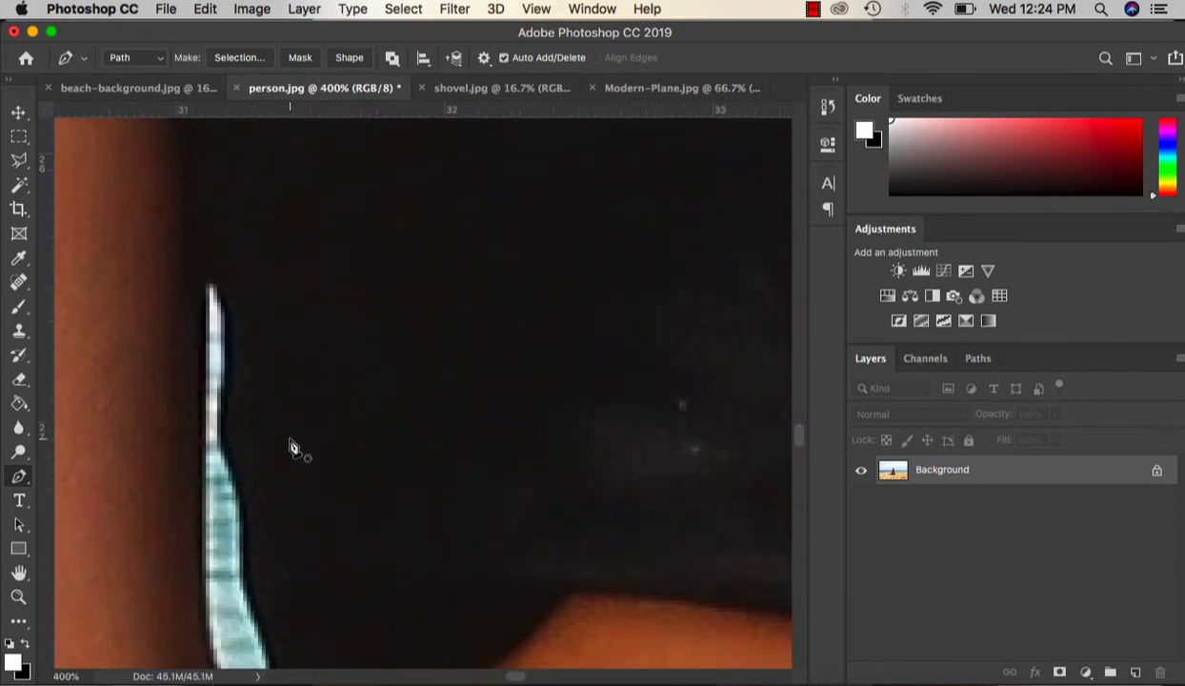
pyautogui.click(209, 240)
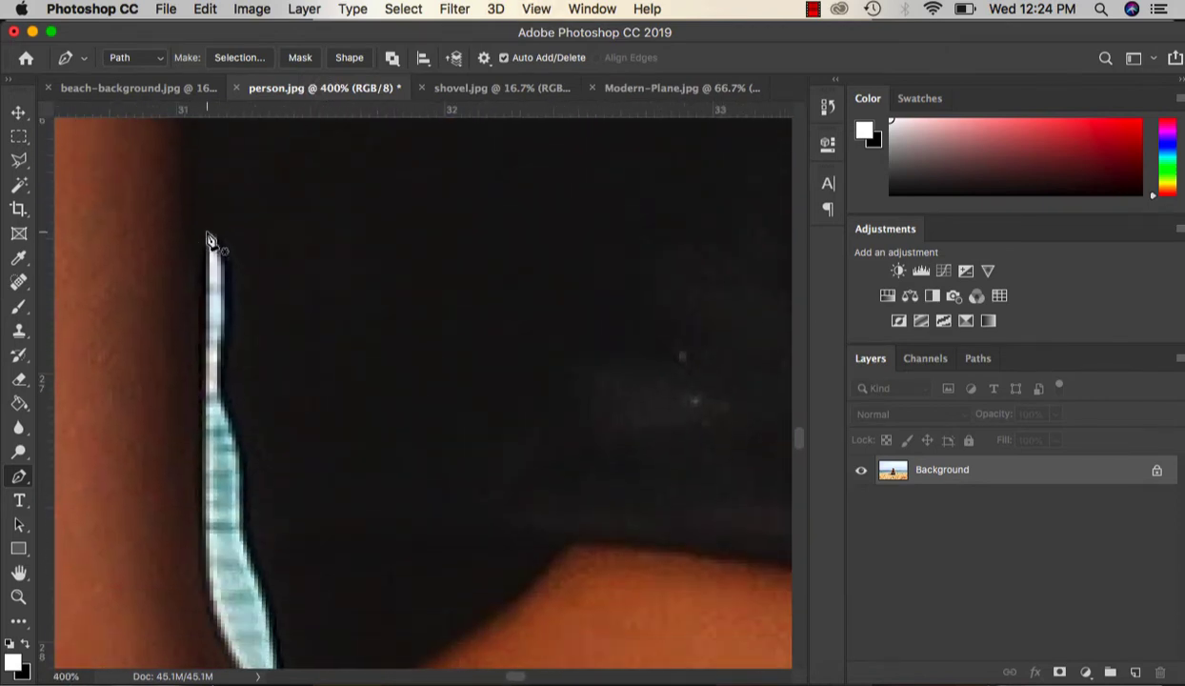
pyautogui.scroll(-4, 211, 344)
pyautogui.hscroll(-1, 217, 343)
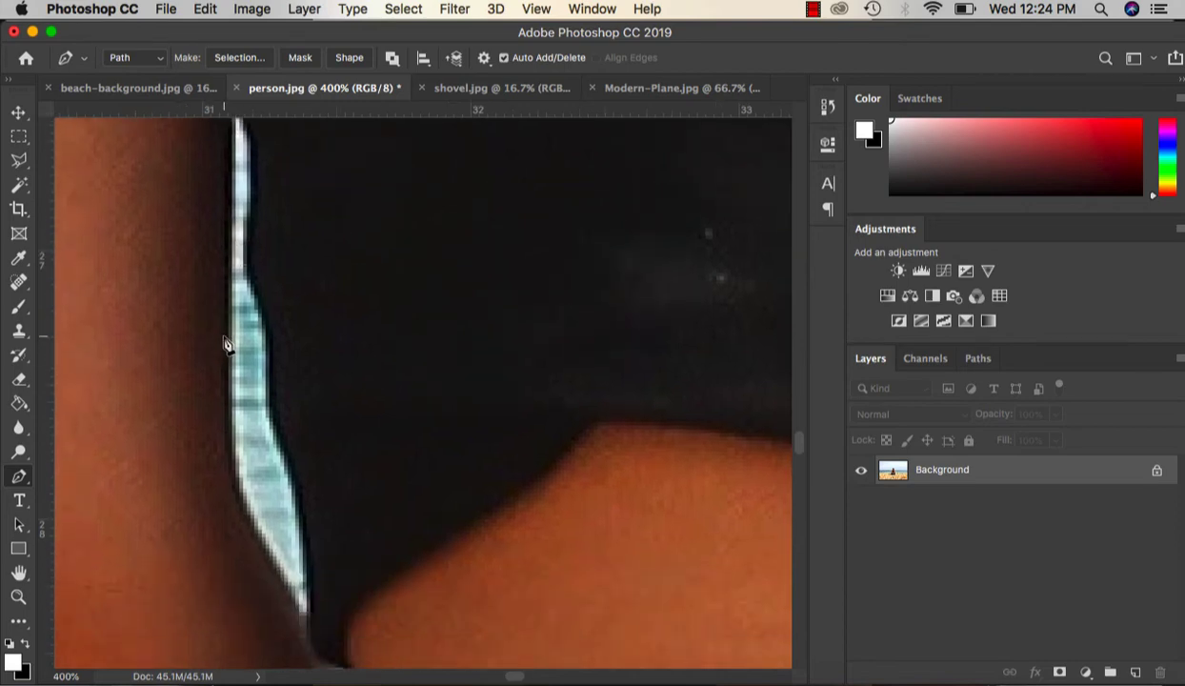
pyautogui.click(226, 340)
pyautogui.click(229, 474)
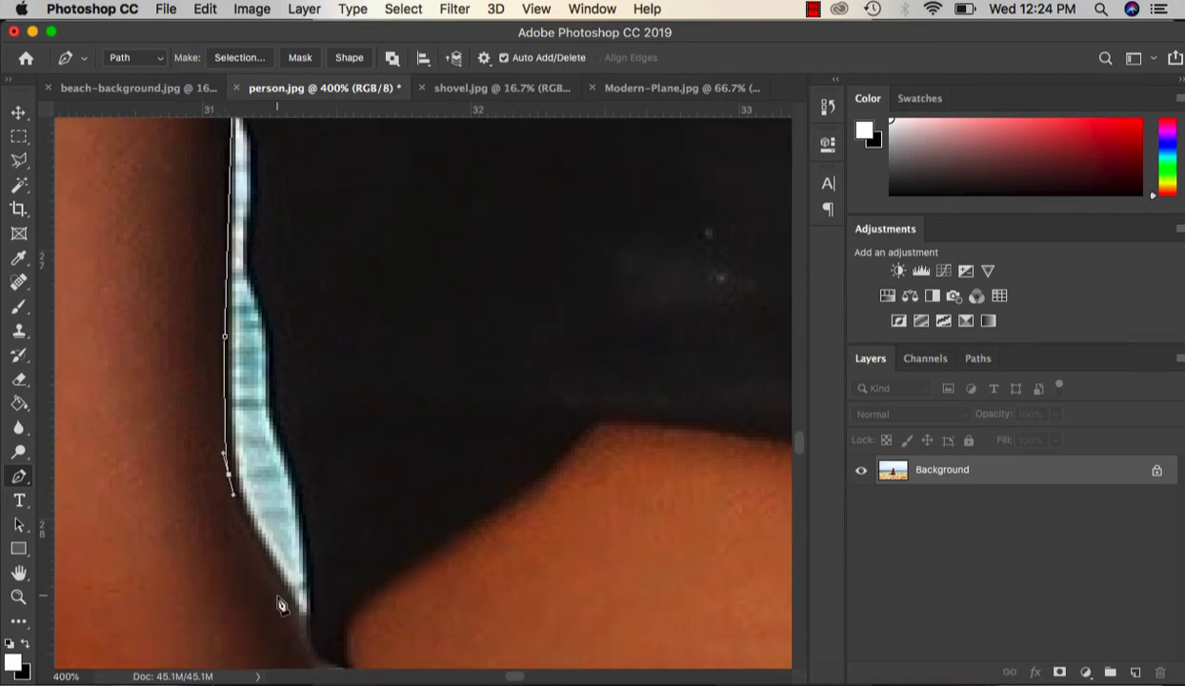
# Step: Trace around the bottom of the left arm gap and back up along the top's edge, closing the path
pyautogui.moveTo(284, 598); pyautogui.dragTo(308, 624)
pyautogui.click(307, 636)
pyautogui.click(313, 575)
pyautogui.click(300, 462)
pyautogui.moveTo(259, 261); pyautogui.dragTo(243, 223)
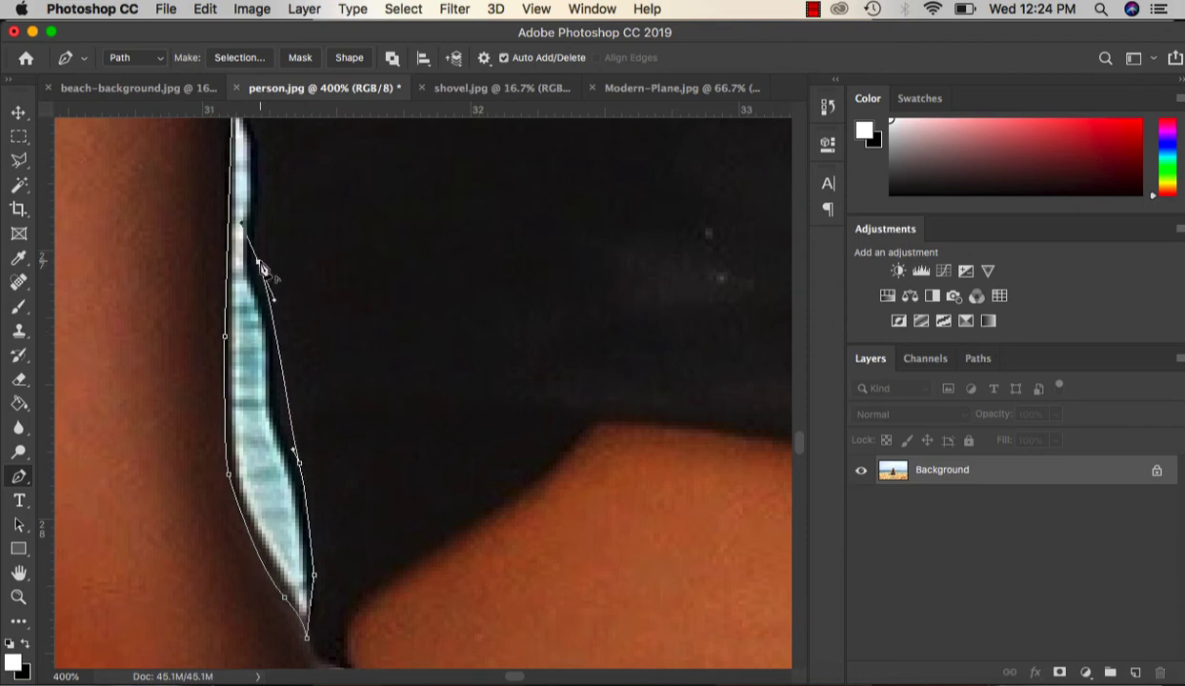
pyautogui.scroll(5, 290, 215)
pyautogui.moveTo(212, 377); pyautogui.dragTo(173, 382)
pyautogui.press('super+1')
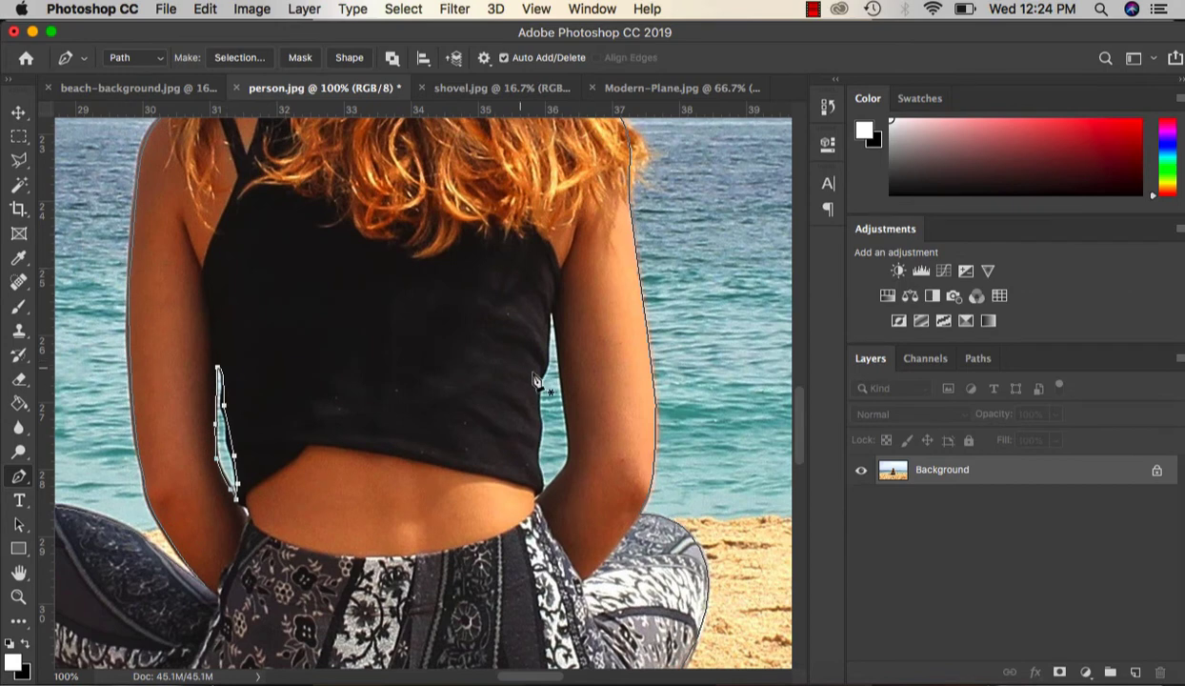
# Step: Outline the gap between the right arm and the black top with a closed path
pyautogui.press('super+plus')
pyautogui.press('super+plus')
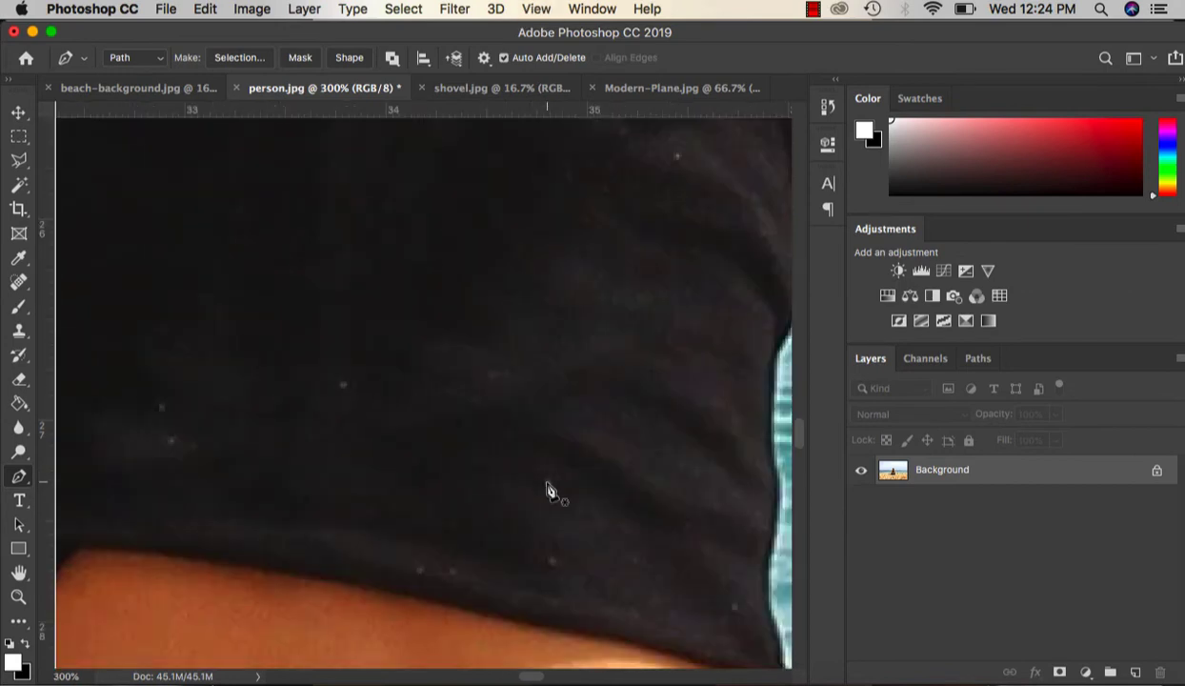
pyautogui.hscroll(5, 547, 489)
pyautogui.click(487, 318)
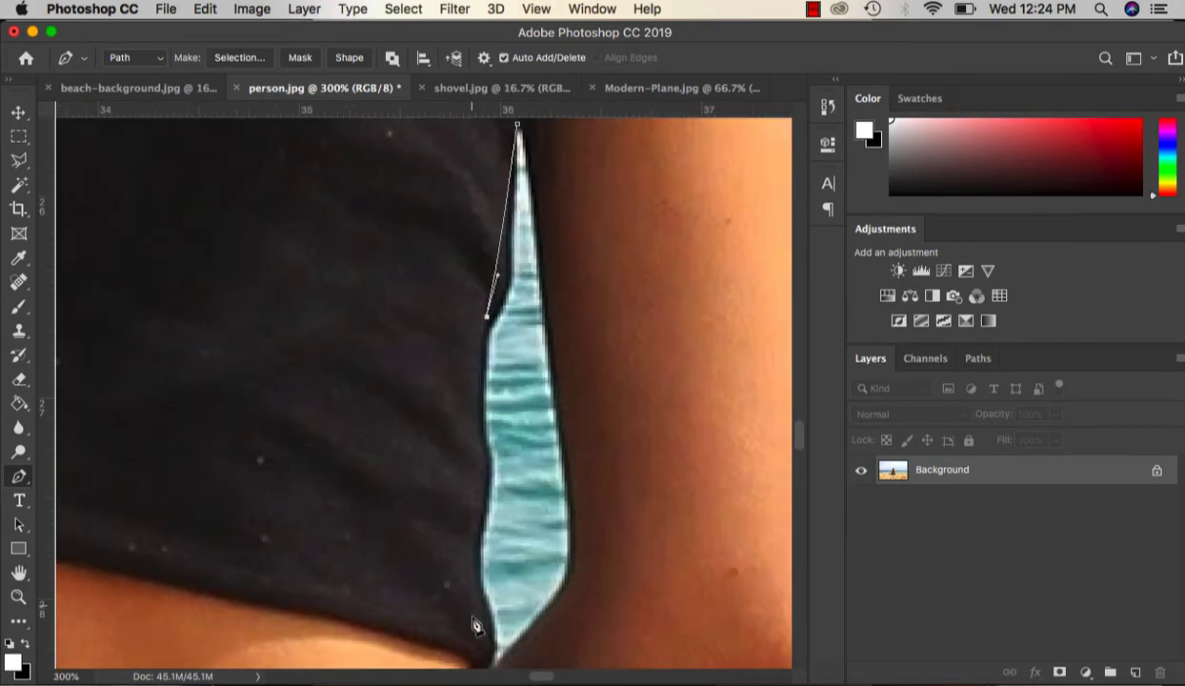
pyautogui.scroll(-1, 477, 626)
pyautogui.click(475, 582)
pyautogui.click(477, 636)
pyautogui.click(576, 529)
pyautogui.scroll(2, 564, 277)
pyautogui.hscroll(2, 564, 276)
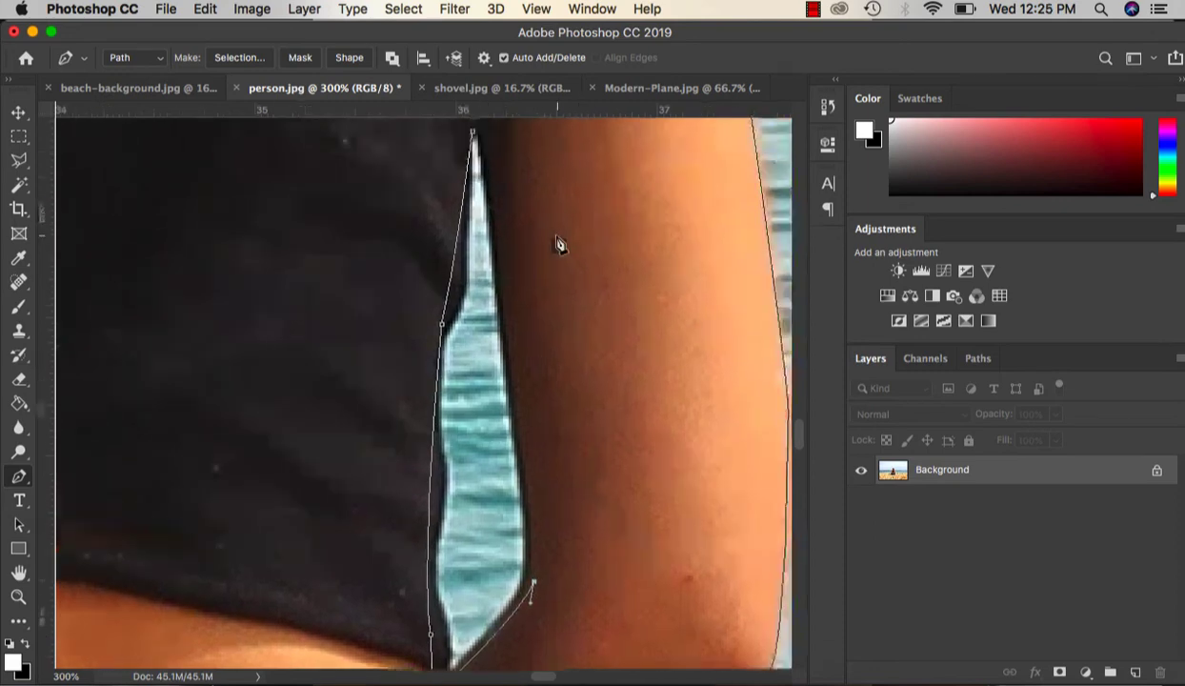
pyautogui.moveTo(517, 378); pyautogui.dragTo(524, 419)
pyautogui.click(473, 131)
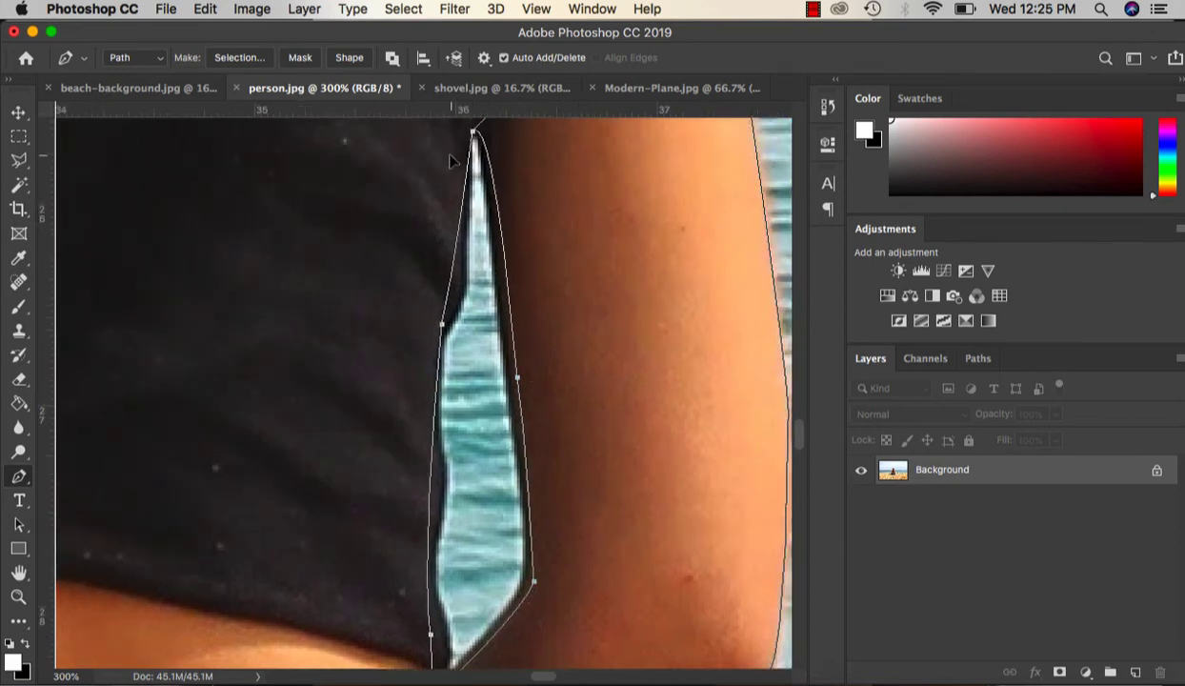
# Step: Select the outer outline and both arm-gap paths with the Convert Point Tool and load the Work Path as a selection
pyautogui.press('super+minus')
pyautogui.press('super+minus')
pyautogui.press('super+minus')
pyautogui.press('super+minus')
pyautogui.click(22, 476)
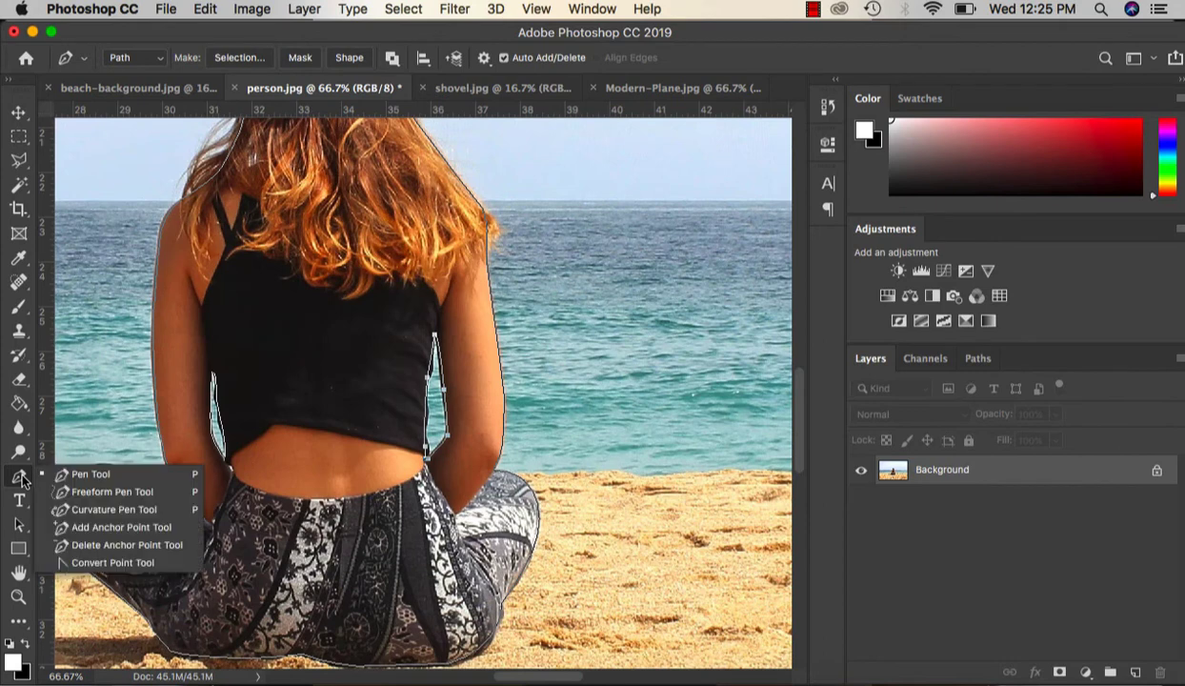
pyautogui.click(111, 562)
pyautogui.click(164, 456)
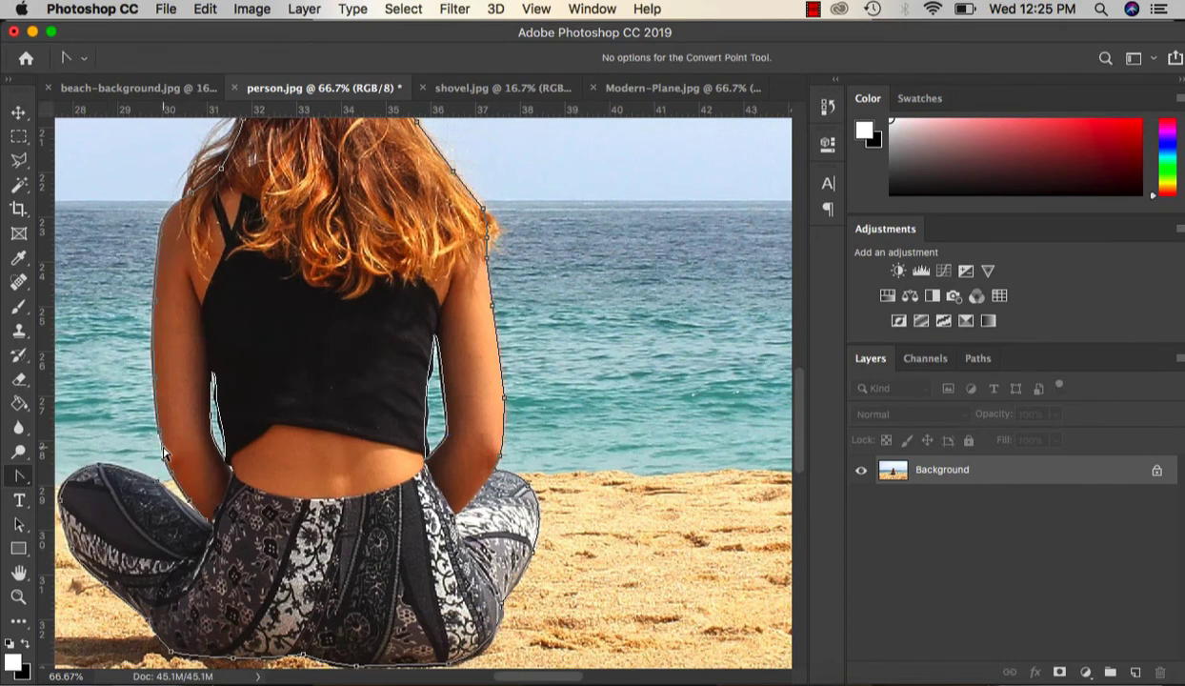
pyautogui.click(224, 436)
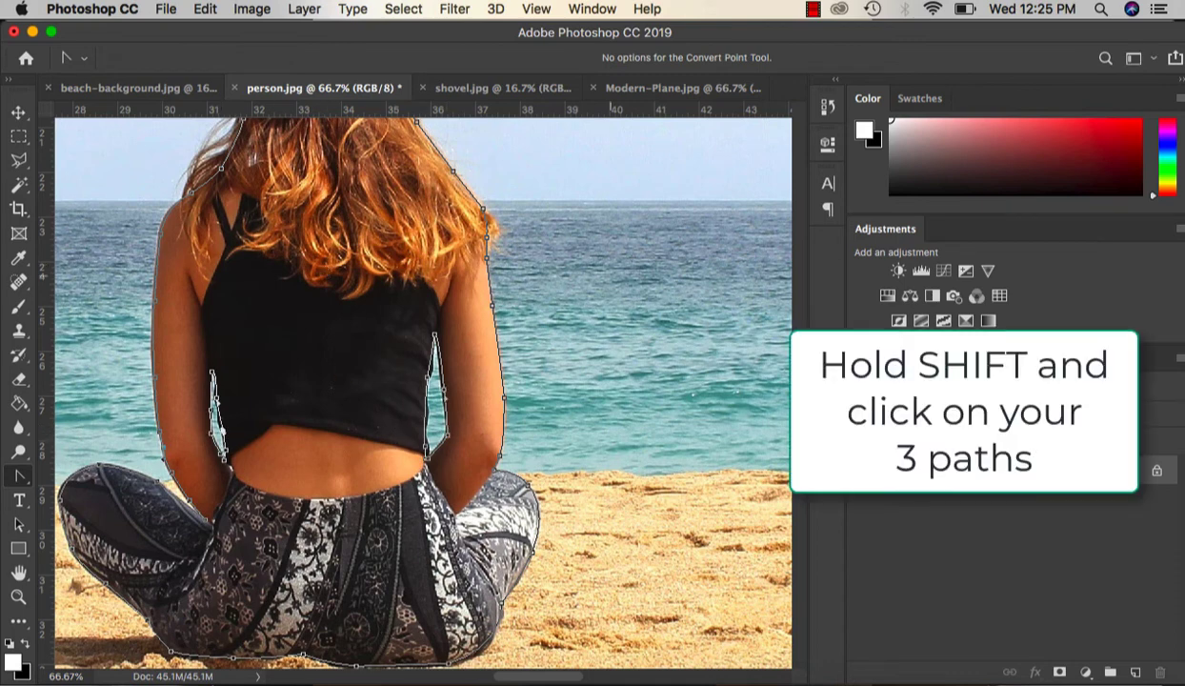
pyautogui.click(979, 359)
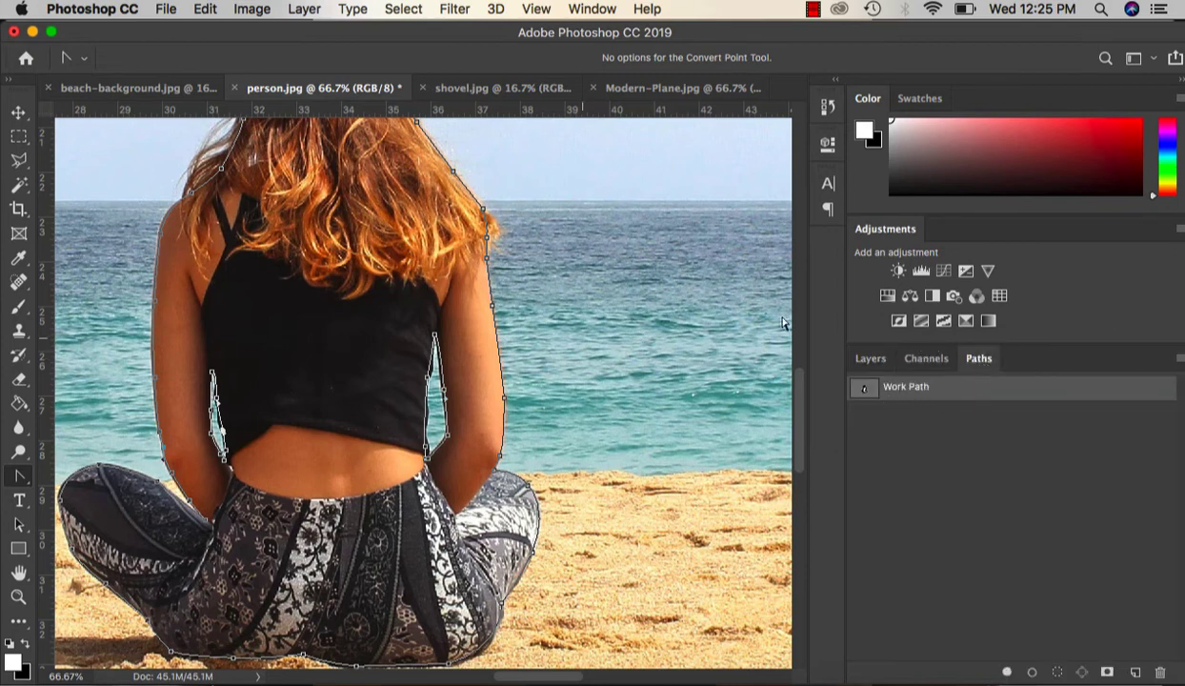
pyautogui.click(1055, 672)
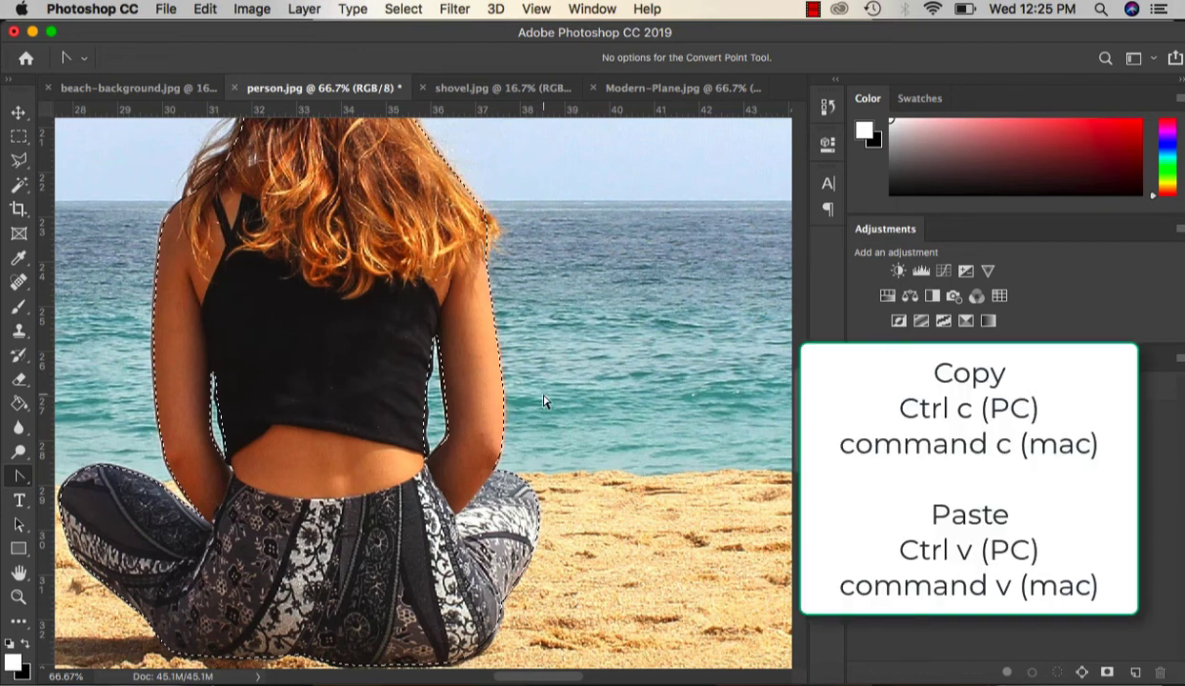
# Step: Copy the selected person and paste the cut-out into beach-background.jpg
pyautogui.press('super+c')
pyautogui.click(173, 88)
pyautogui.press('super+v')
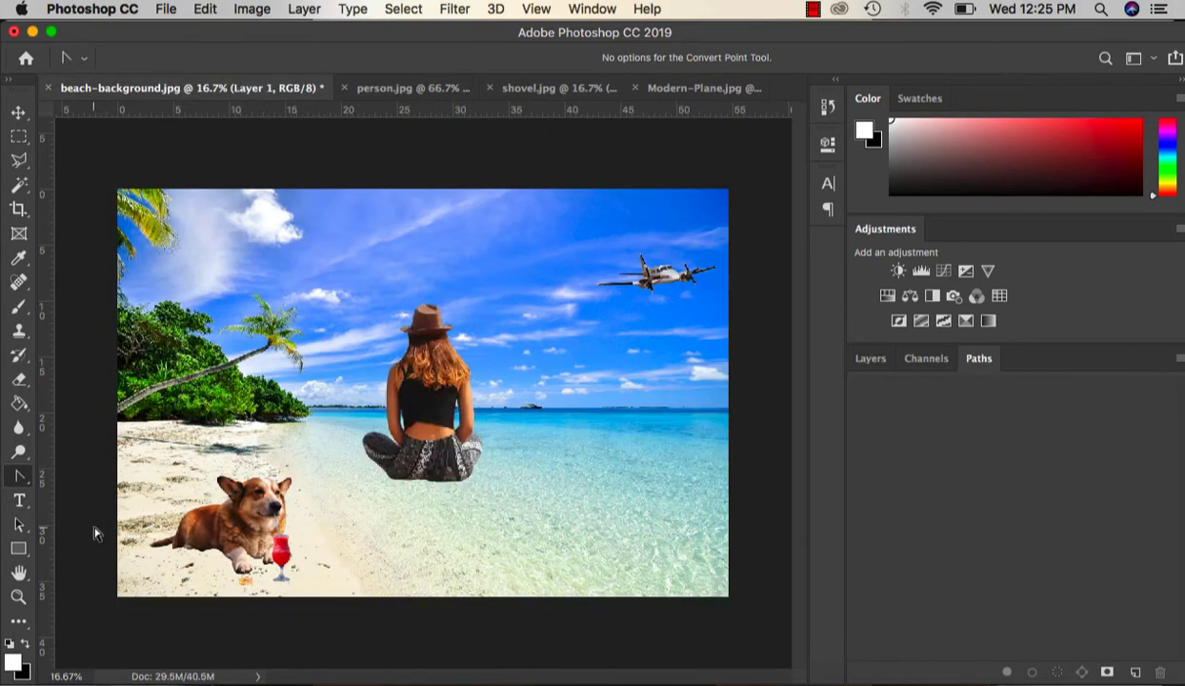
# Step: Move the pasted person down onto the sand beside the dog and the drink
pyautogui.click(18, 596)
pyautogui.click(427, 447)
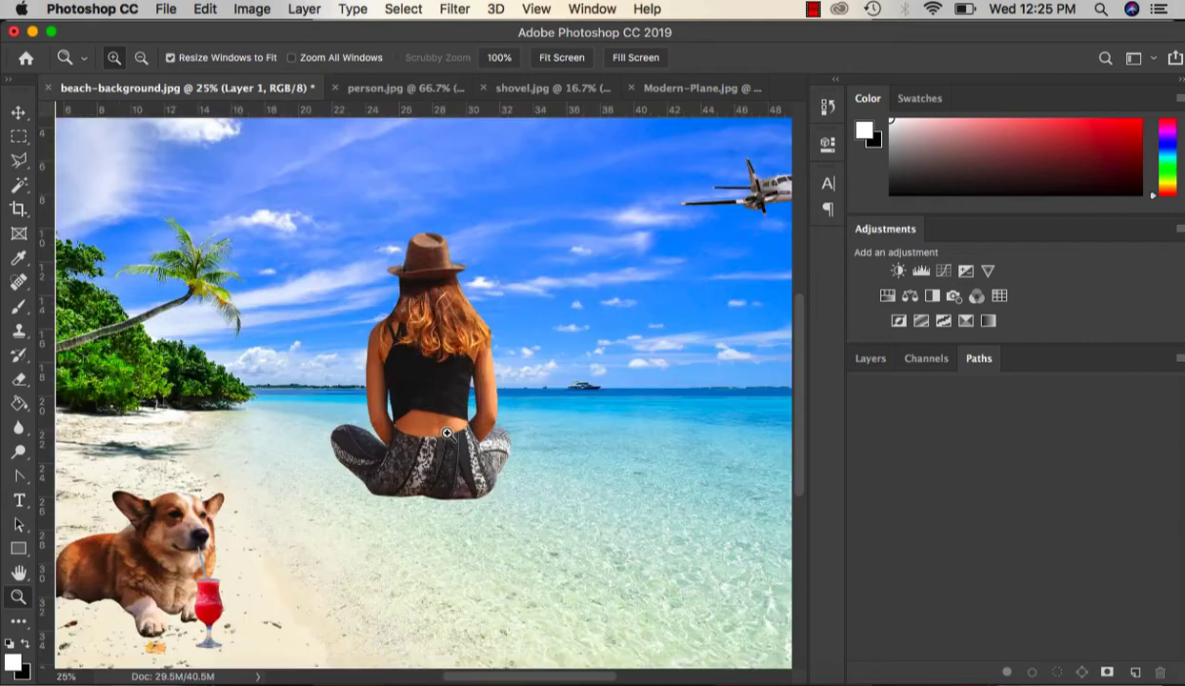
pyautogui.click(456, 430)
pyautogui.click(469, 421)
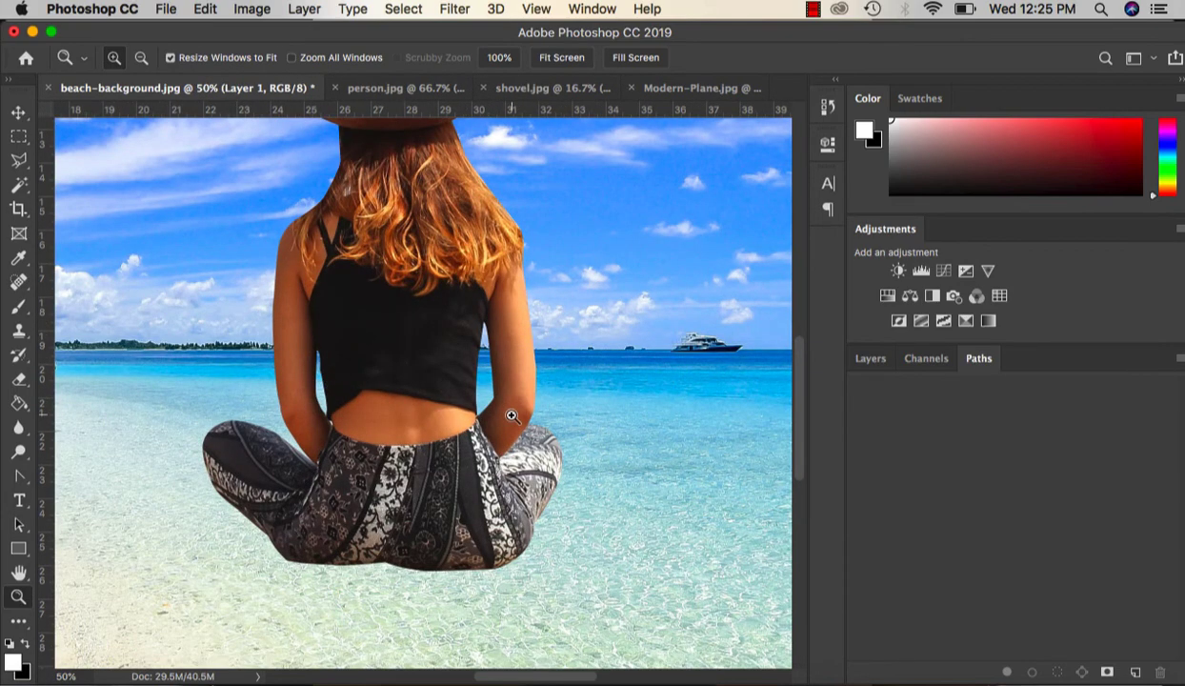
pyautogui.press('super+minus')
pyautogui.press('super+minus')
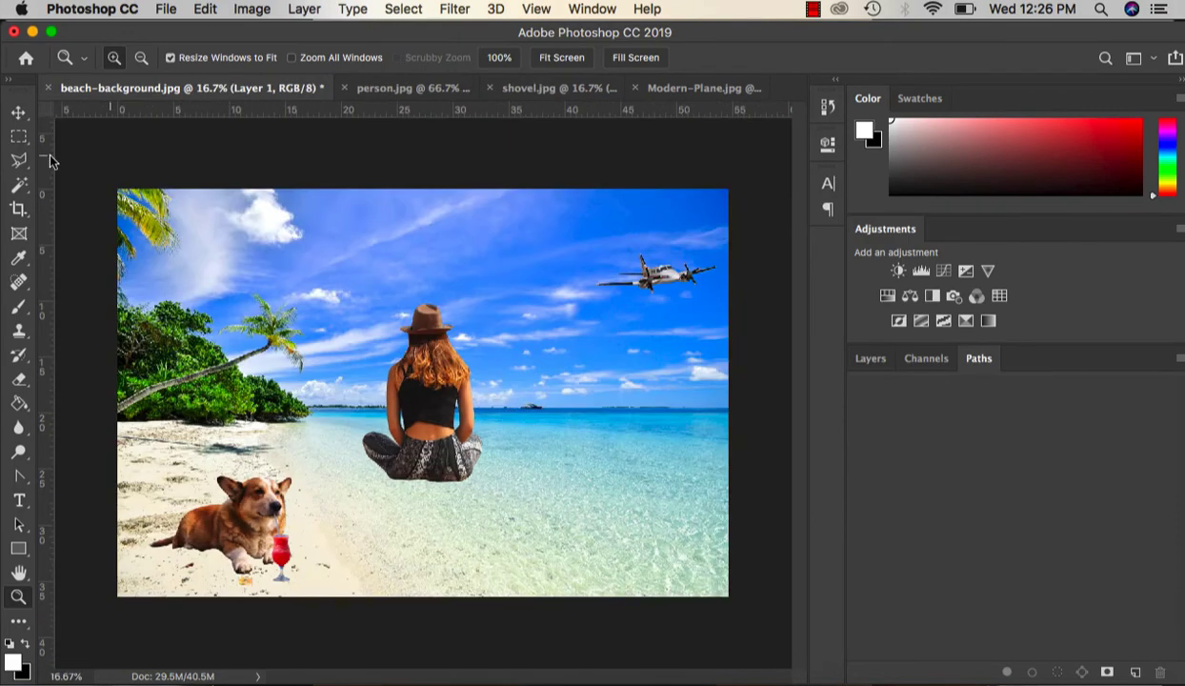
pyautogui.click(19, 112)
pyautogui.moveTo(424, 419); pyautogui.dragTo(380, 521)
# Step: Rename the person's layer as Girl and shift the figure down to meet the image's bottom edge
pyautogui.click(871, 359)
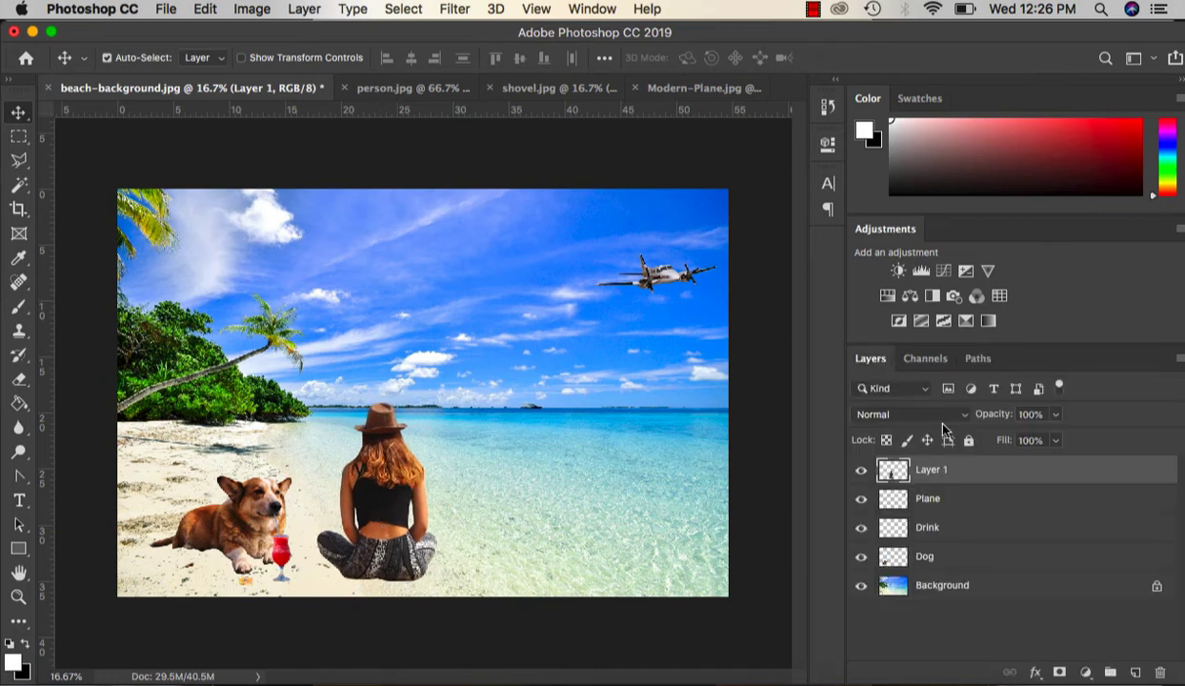
pyautogui.doubleClick(934, 470)
pyautogui.write('Gi')
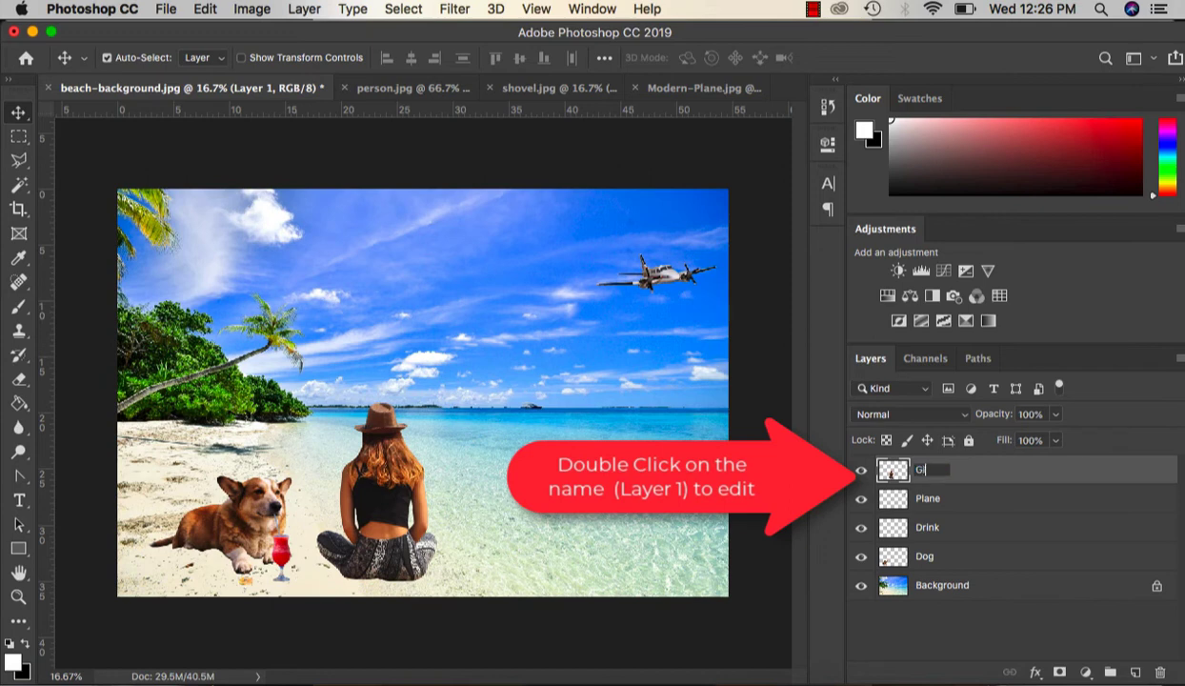
pyautogui.write('rl')
pyautogui.press('Return')
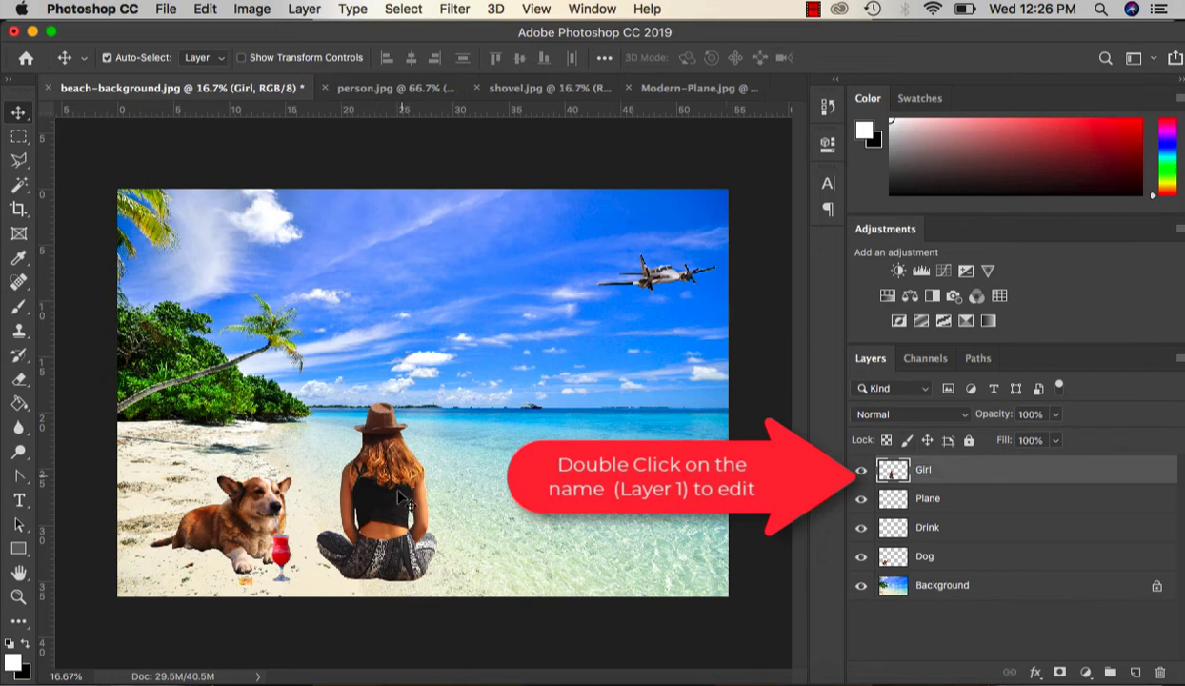
pyautogui.moveTo(403, 503); pyautogui.dragTo(402, 522)
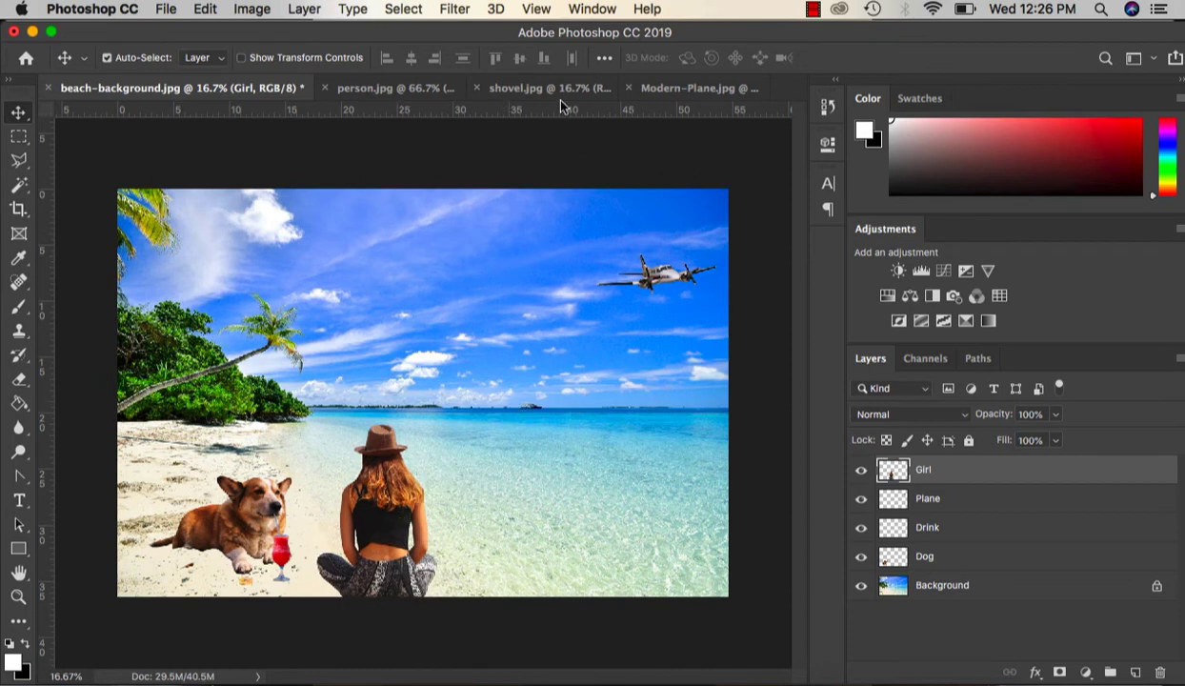
# Step: Close person.jpg without saving its changes and switch to shovel.jpg
pyautogui.click(326, 89)
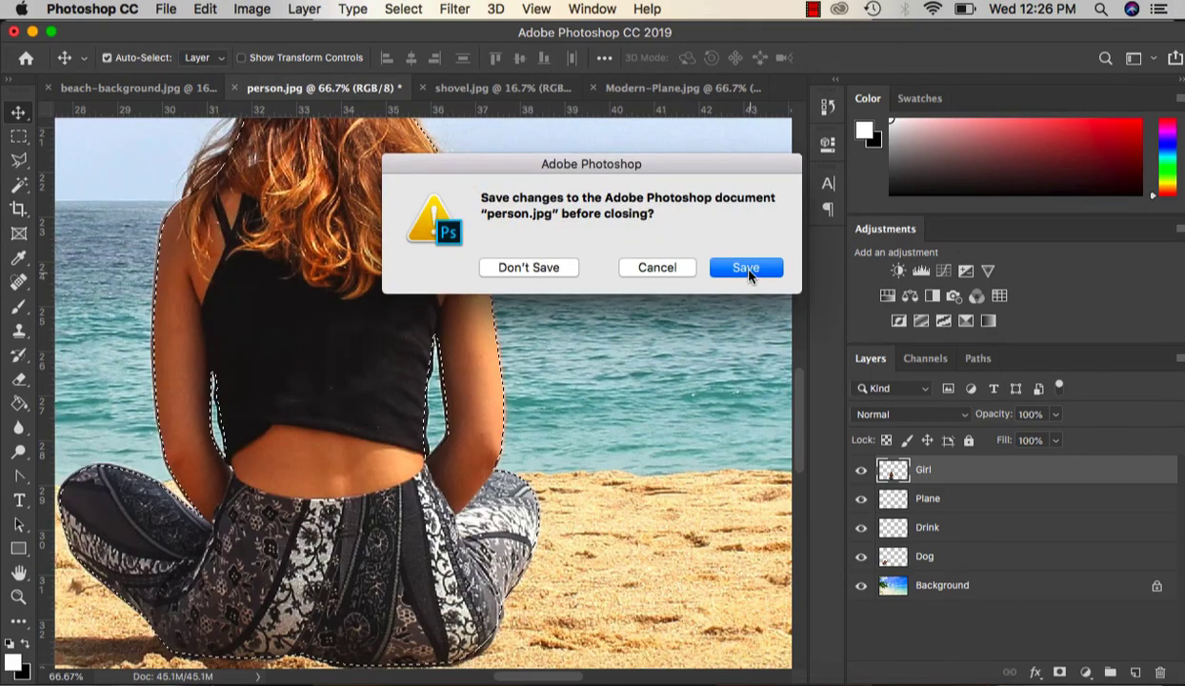
pyautogui.click(535, 263)
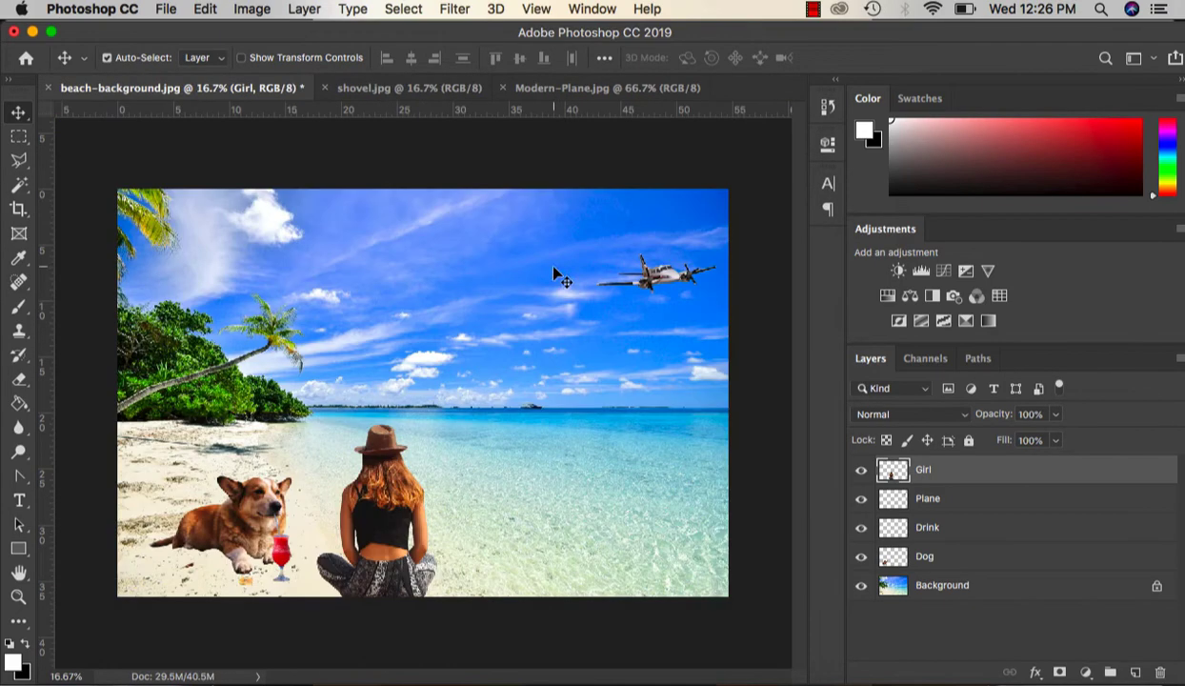
pyautogui.click(443, 87)
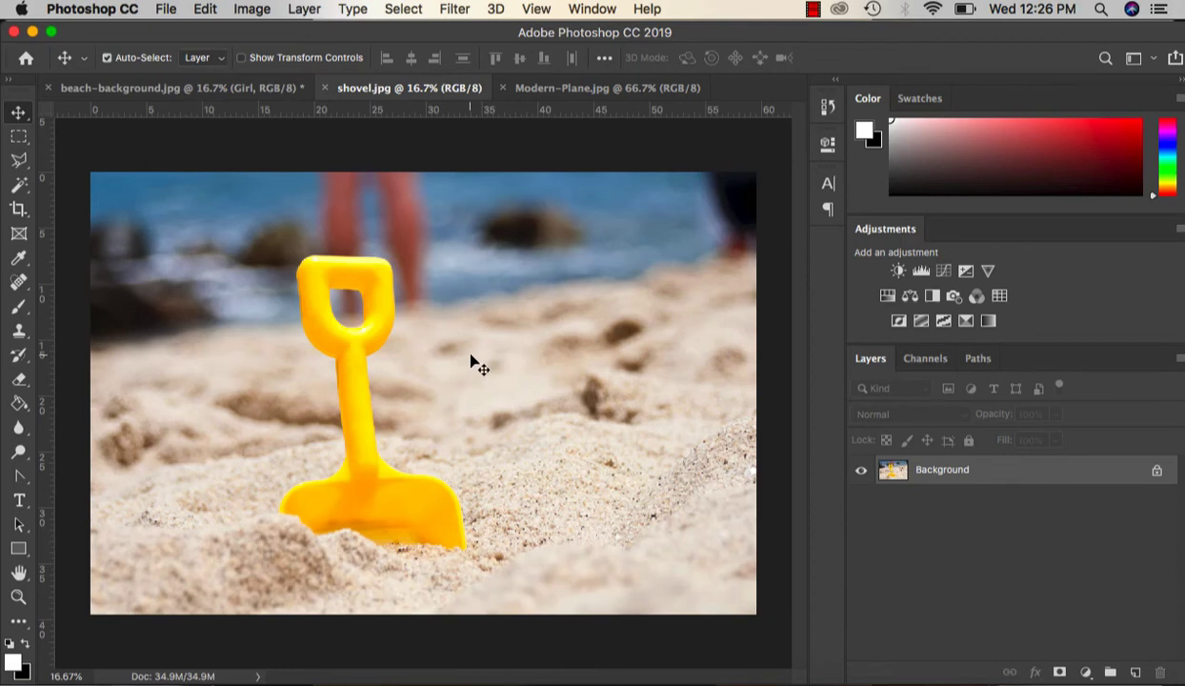
# Step: Start a Pen tool path at the blade's lower right corner and trace its right side up to the shaft
pyautogui.click(19, 596)
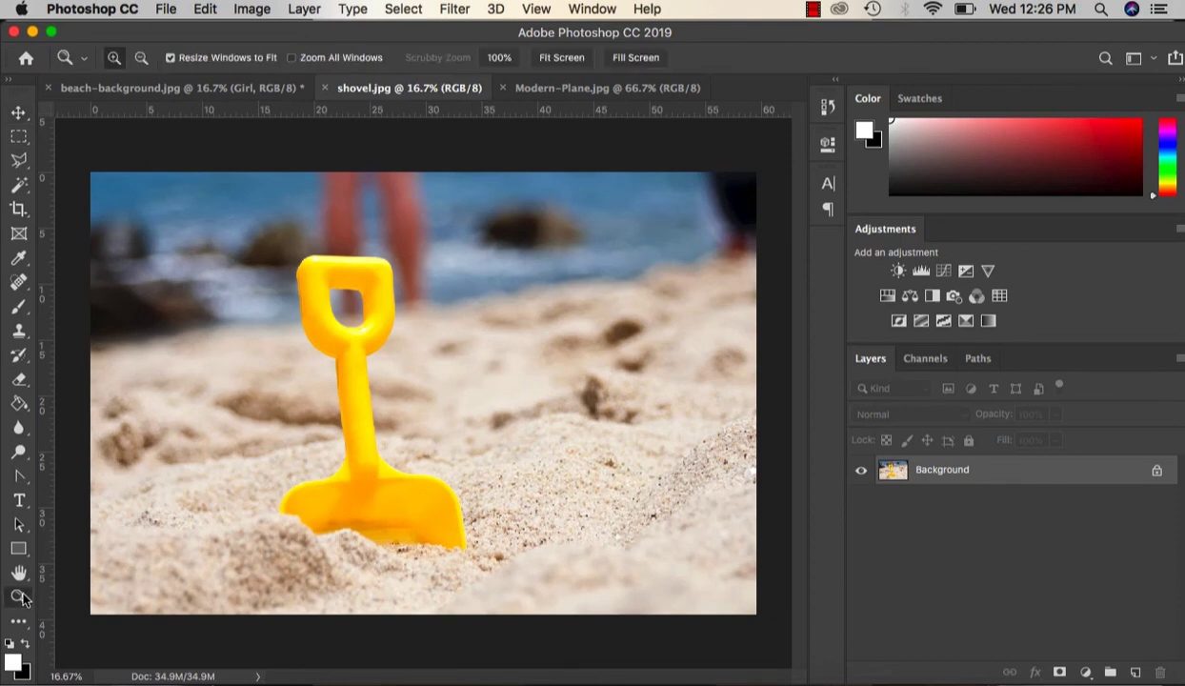
pyautogui.click(362, 491)
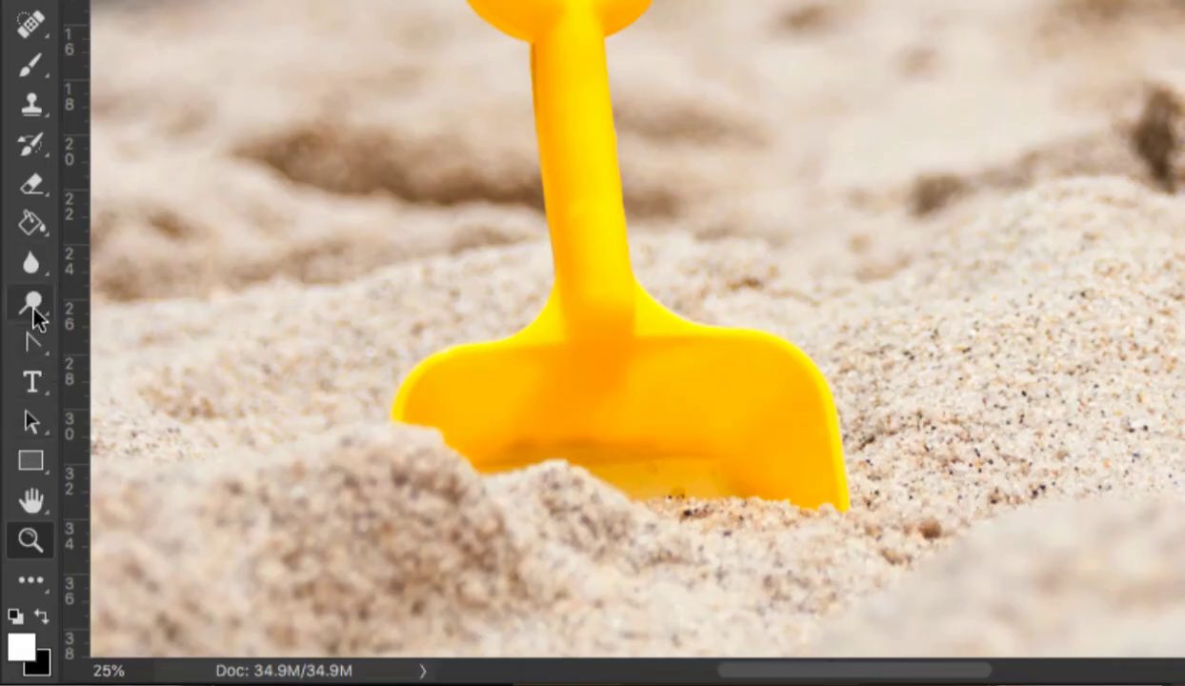
pyautogui.click(36, 340)
pyautogui.click(72, 345)
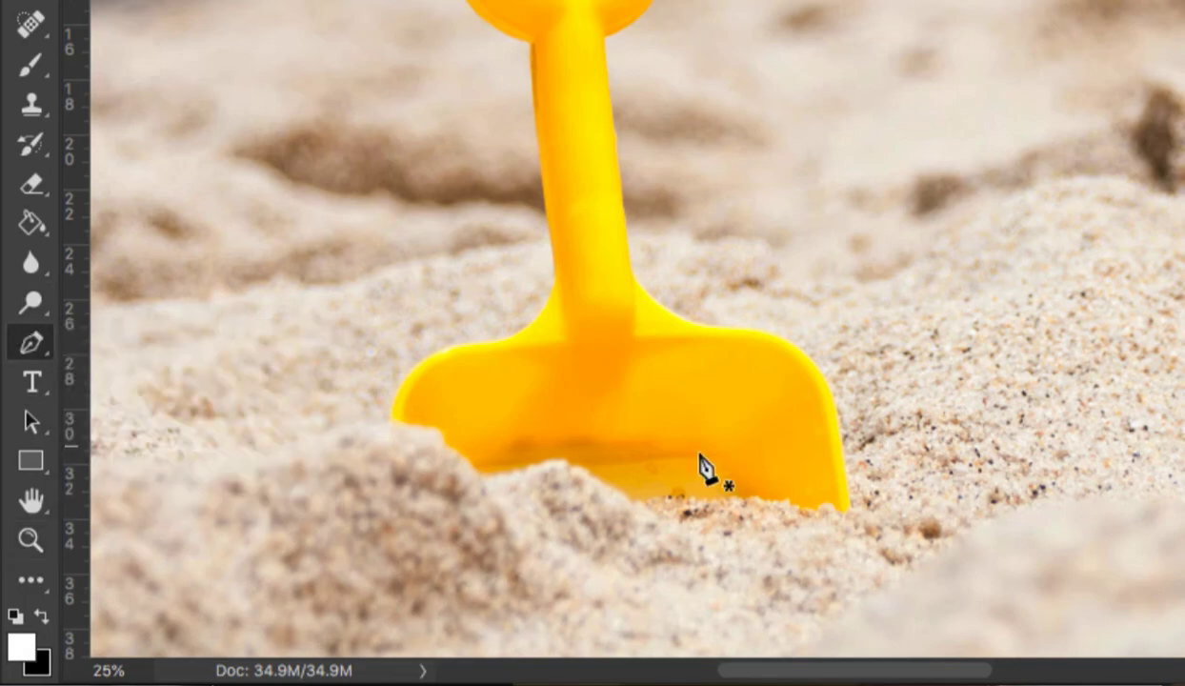
pyautogui.click(847, 506)
pyautogui.moveTo(809, 352); pyautogui.dragTo(816, 364)
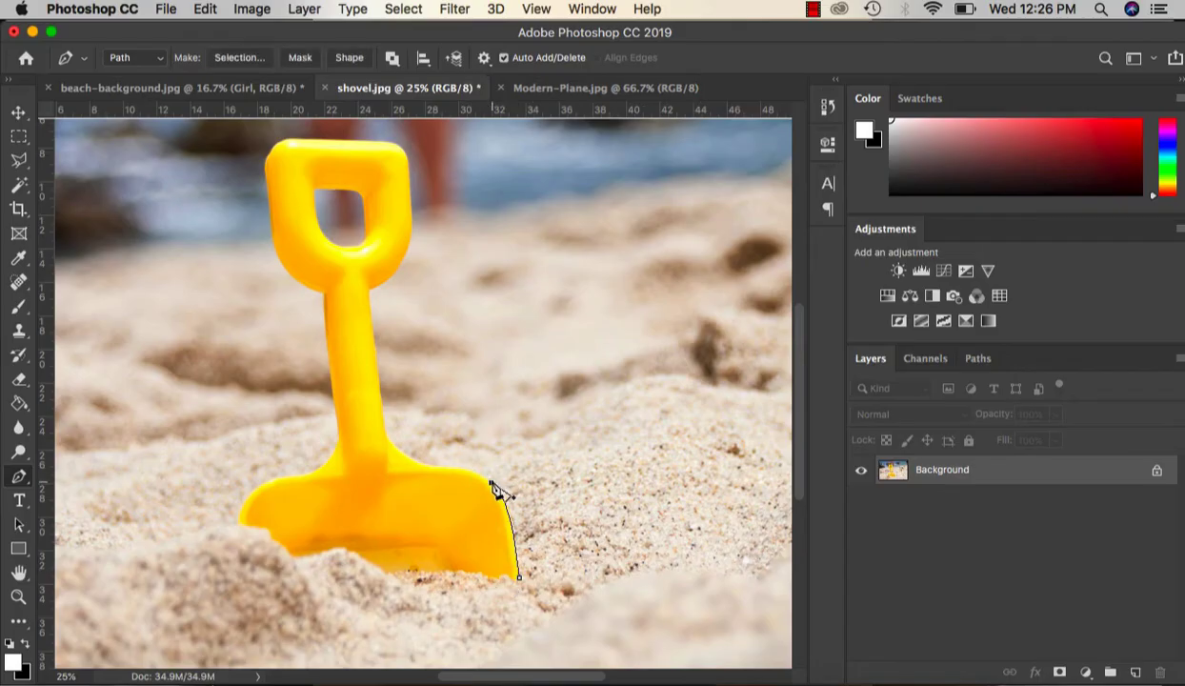
pyautogui.press('super+plus')
pyautogui.press('super+plus')
pyautogui.press('super+plus')
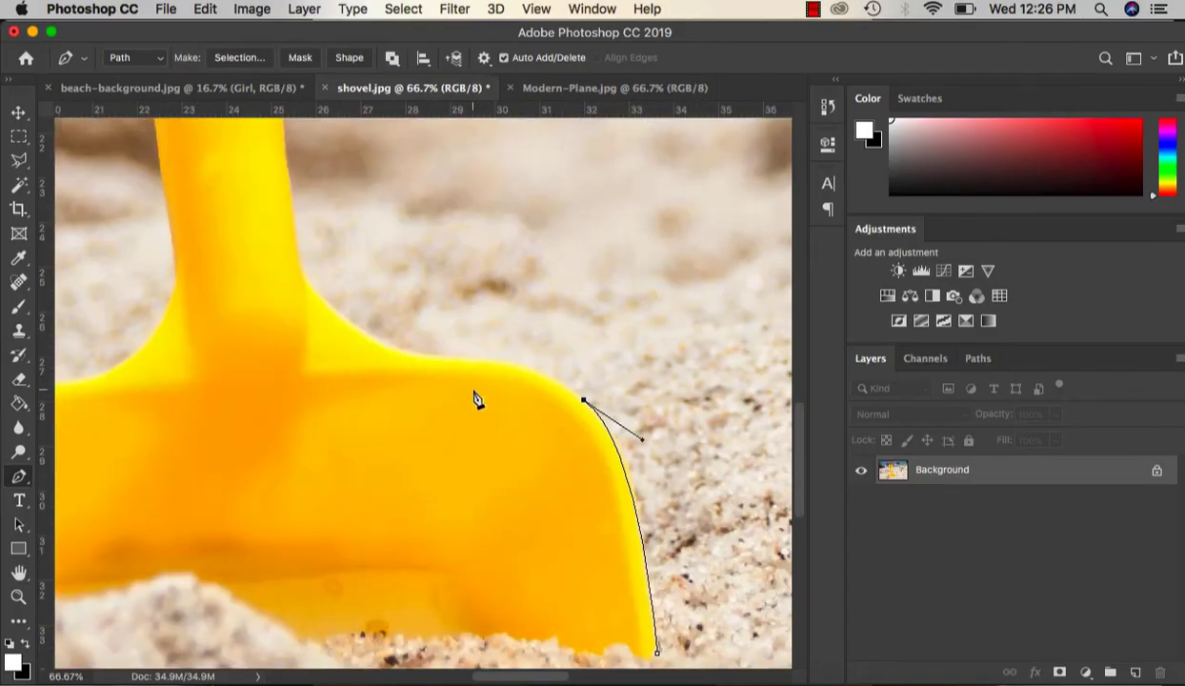
pyautogui.moveTo(453, 354); pyautogui.dragTo(374, 370)
pyautogui.moveTo(349, 325); pyautogui.dragTo(309, 291)
pyautogui.click(306, 281)
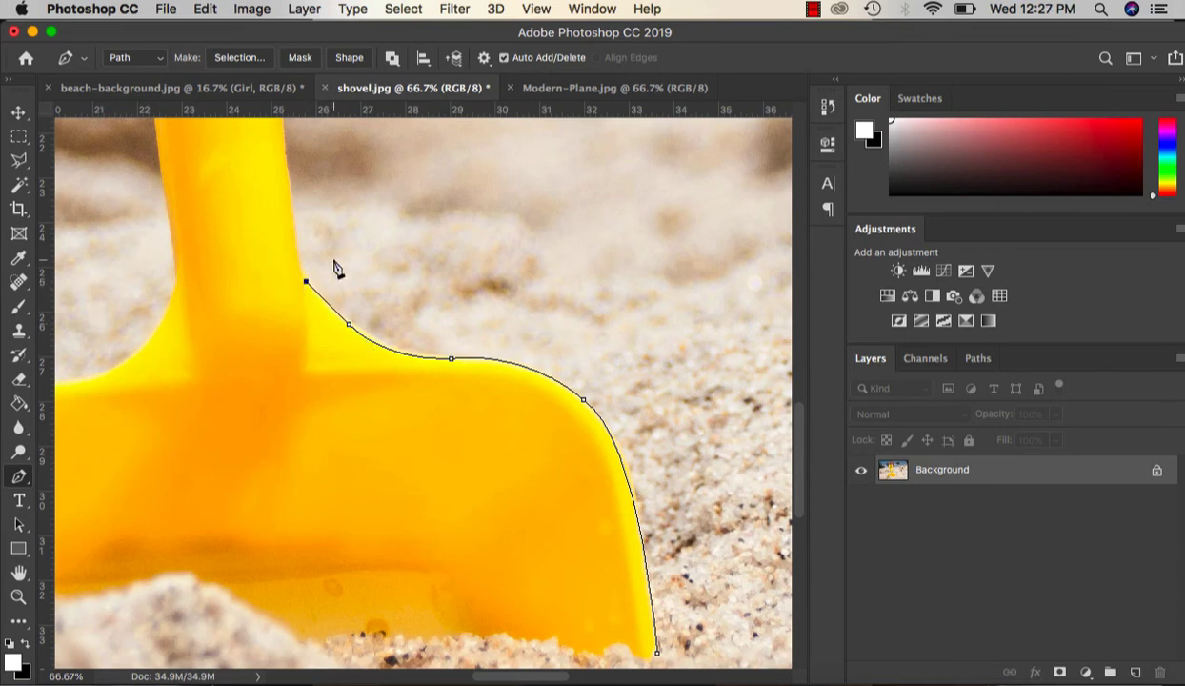
# Step: Extend the path up the right side of the shaft and around the lower right curve of the shovel's grip
pyautogui.scroll(5, 285, 248)
pyautogui.moveTo(246, 211); pyautogui.dragTo(266, 126)
pyautogui.press('super+z')
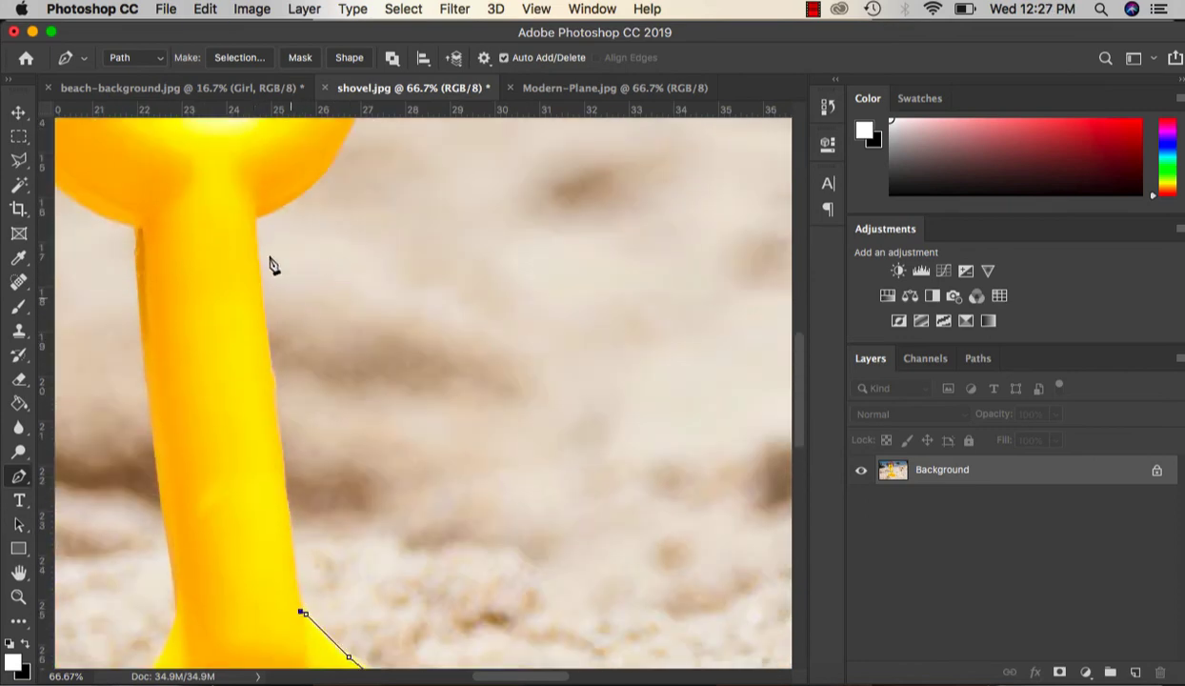
pyautogui.moveTo(250, 211); pyautogui.dragTo(264, 192)
pyautogui.keyDown('alt'); pyautogui.click(253, 217); pyautogui.keyUp('alt')
pyautogui.scroll(5, 259, 286)
pyautogui.hscroll(2, 259, 286)
pyautogui.moveTo(262, 335); pyautogui.dragTo(299, 232)
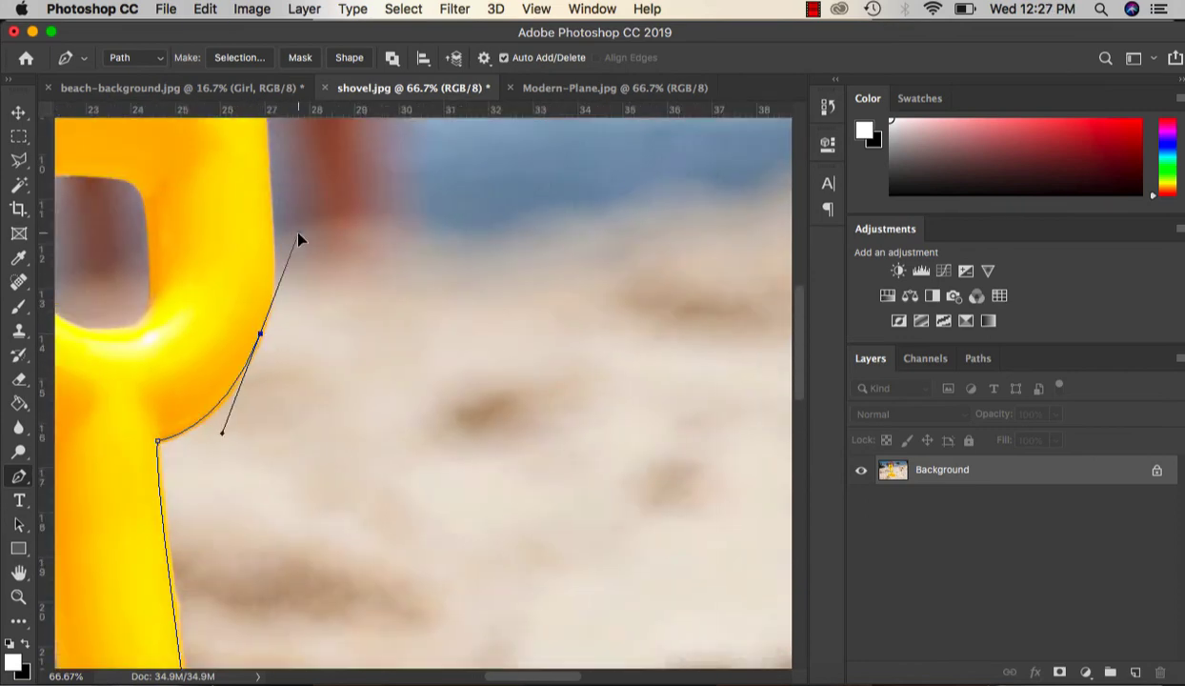
pyautogui.keyDown('alt'); pyautogui.click(260, 335); pyautogui.keyUp('alt')
# Step: Trace the grip's right side, its top edge and the rounded upper left corner
pyautogui.scroll(3, 323, 304)
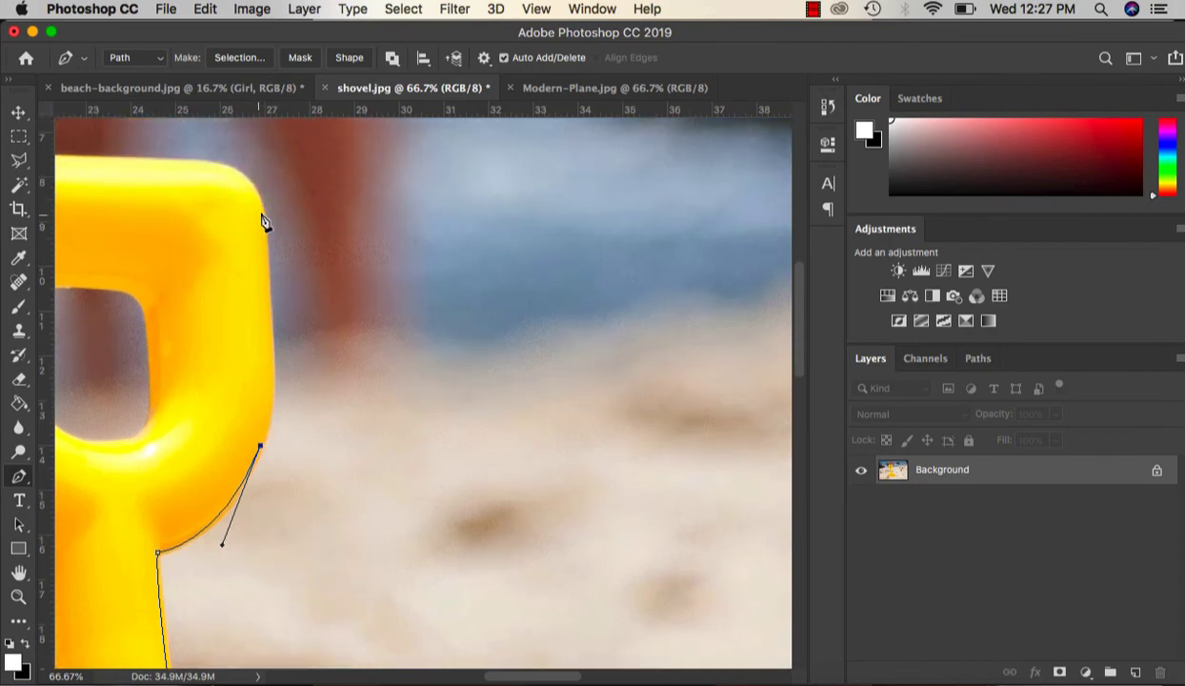
pyautogui.moveTo(263, 213); pyautogui.dragTo(239, 108)
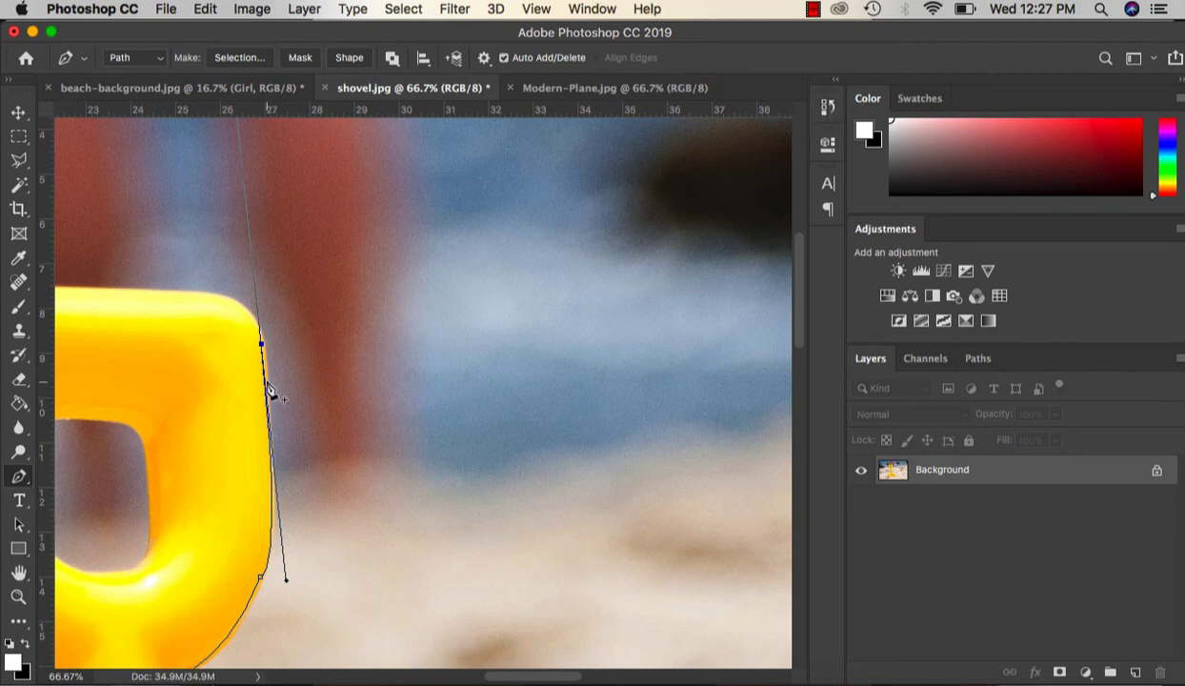
pyautogui.click(220, 297)
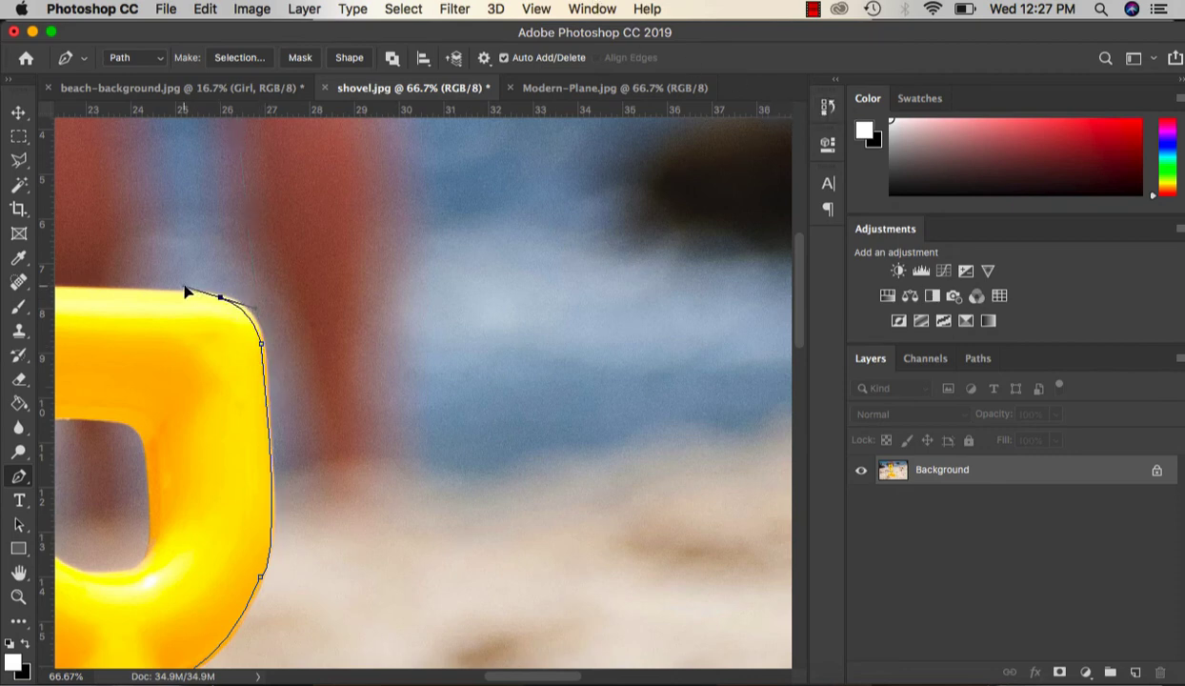
pyautogui.hscroll(-10, 246, 325)
pyautogui.click(362, 263)
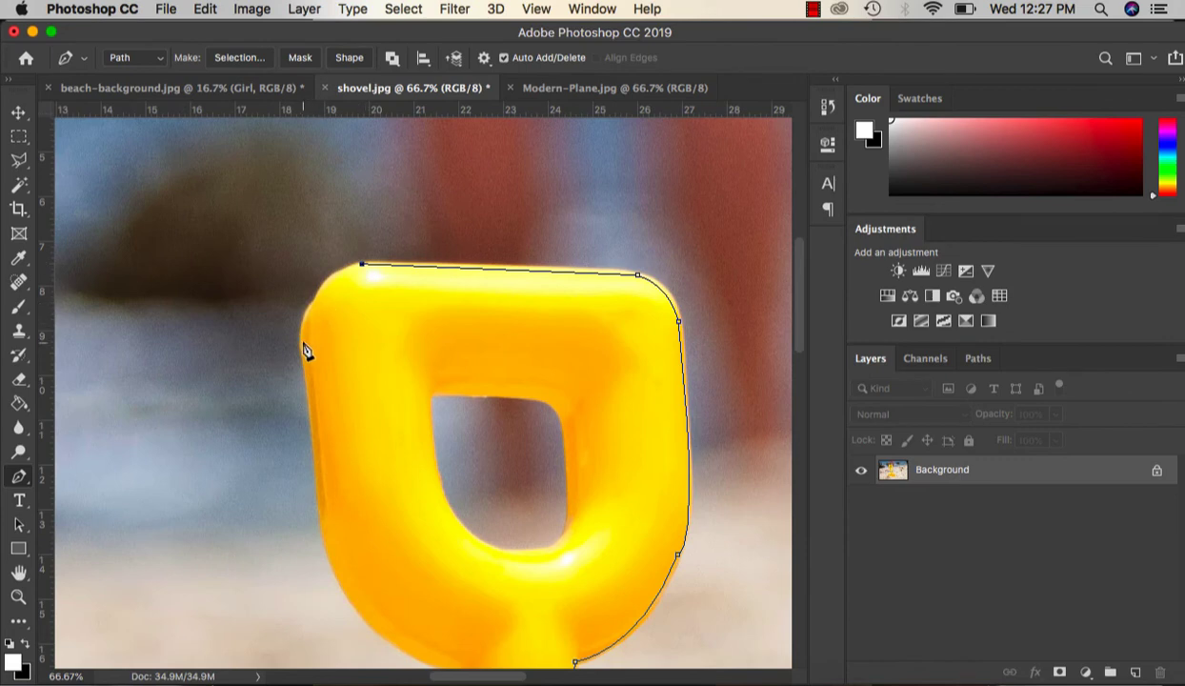
pyautogui.moveTo(302, 343); pyautogui.dragTo(303, 400)
pyautogui.keyDown('alt'); pyautogui.click(303, 341); pyautogui.keyUp('alt')
# Step: Trace down the left side of the grip and around its lower curve to where the shaft begins
pyautogui.scroll(-5, 324, 509)
pyautogui.click(277, 312)
pyautogui.moveTo(294, 368); pyautogui.dragTo(304, 382)
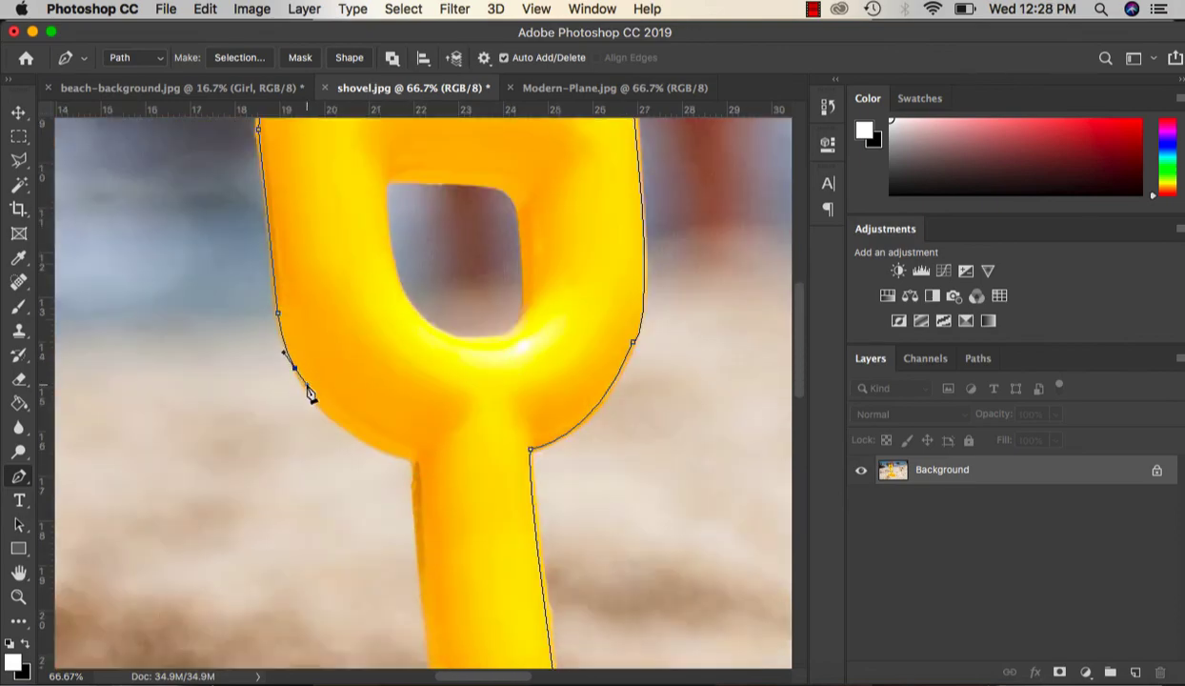
pyautogui.keyDown('alt'); pyautogui.click(295, 368); pyautogui.keyUp('alt')
pyautogui.moveTo(411, 467); pyautogui.dragTo(494, 484)
pyautogui.keyDown('alt'); pyautogui.click(415, 464); pyautogui.keyUp('alt')
# Step: Trace down the left side of the shaft and around the blade's left shoulder to the sand
pyautogui.scroll(-5, 460, 558)
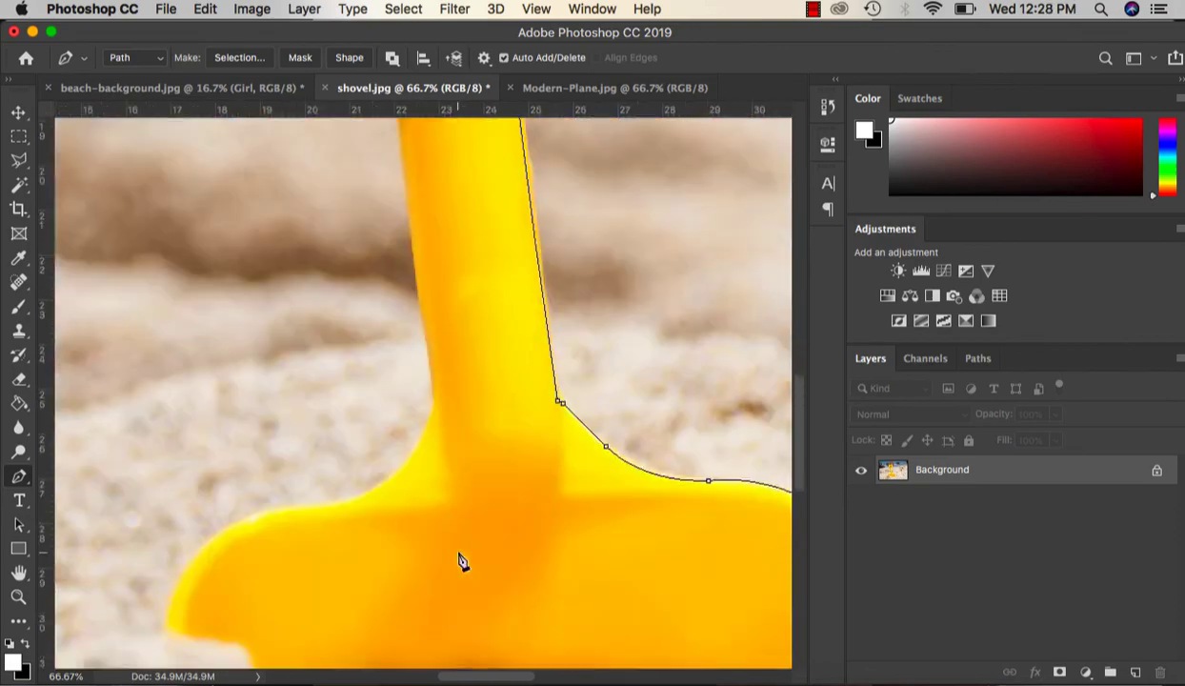
pyautogui.scroll(2, 460, 558)
pyautogui.click(390, 514)
pyautogui.hscroll(2, 381, 534)
pyautogui.moveTo(275, 575); pyautogui.dragTo(229, 600)
pyautogui.keyDown('alt'); pyautogui.click(275, 574); pyautogui.keyUp('alt')
pyautogui.scroll(-3, 286, 567)
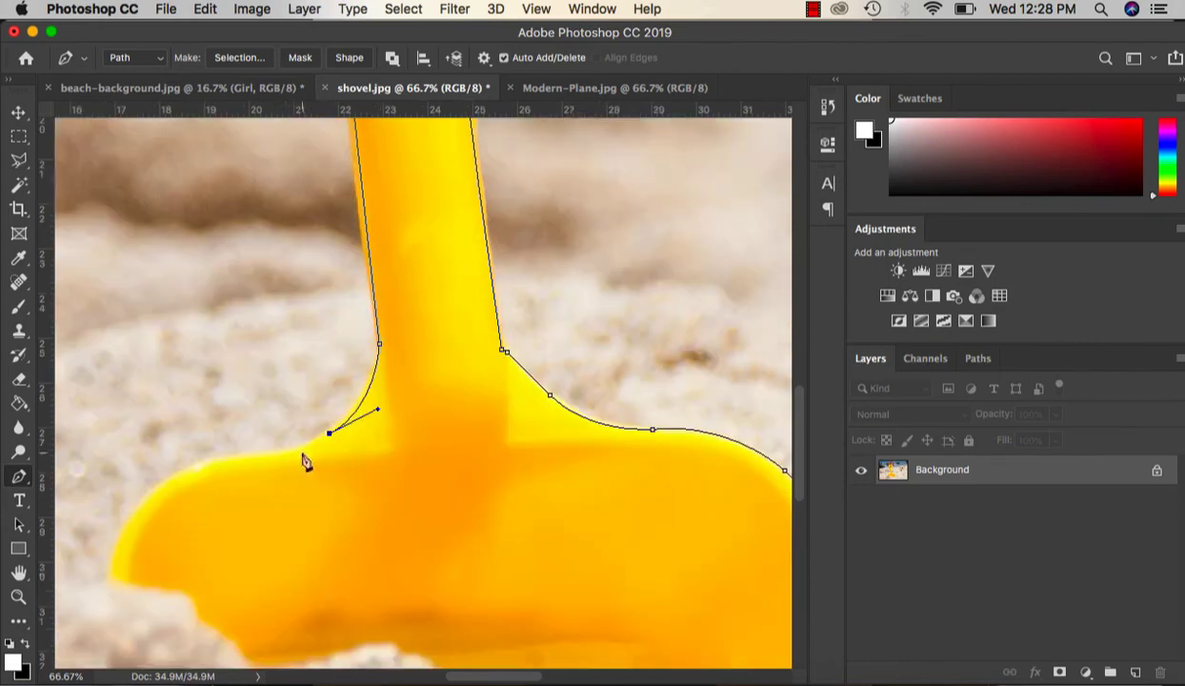
pyautogui.moveTo(279, 454); pyautogui.dragTo(256, 462)
pyautogui.moveTo(148, 495); pyautogui.dragTo(115, 529)
pyautogui.moveTo(114, 574); pyautogui.dragTo(112, 616)
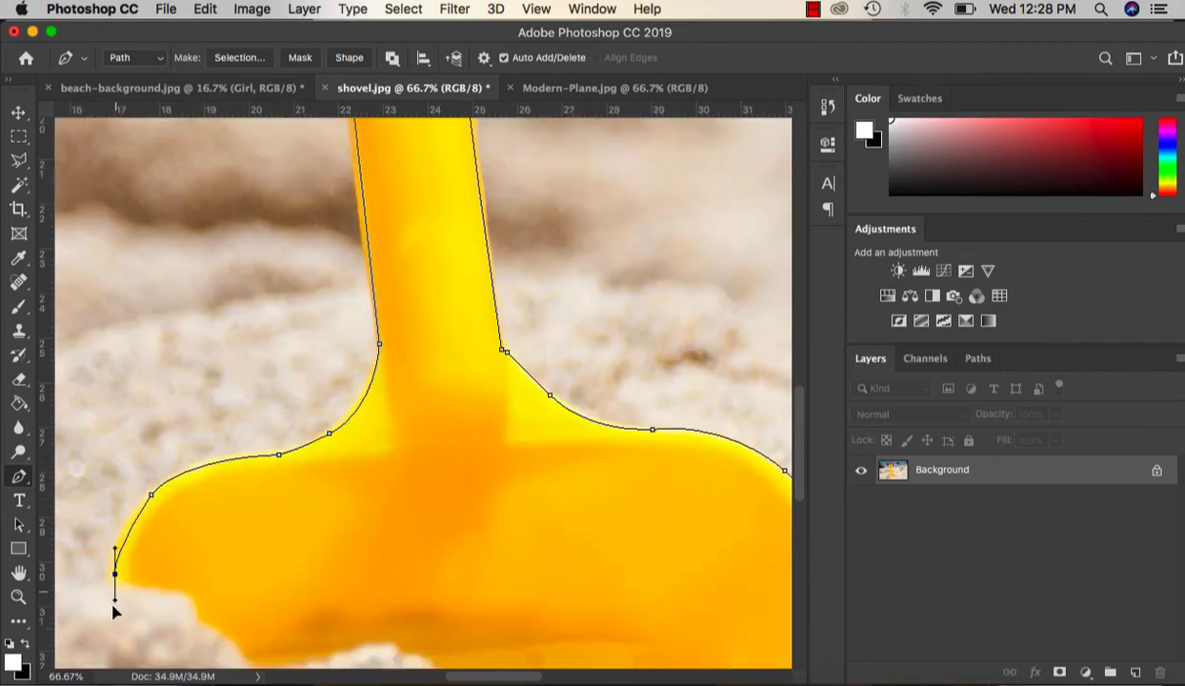
# Step: Continue the path along the sand line over the lower left part of the blade, with corner points between the curves
pyautogui.scroll(-3, 235, 585)
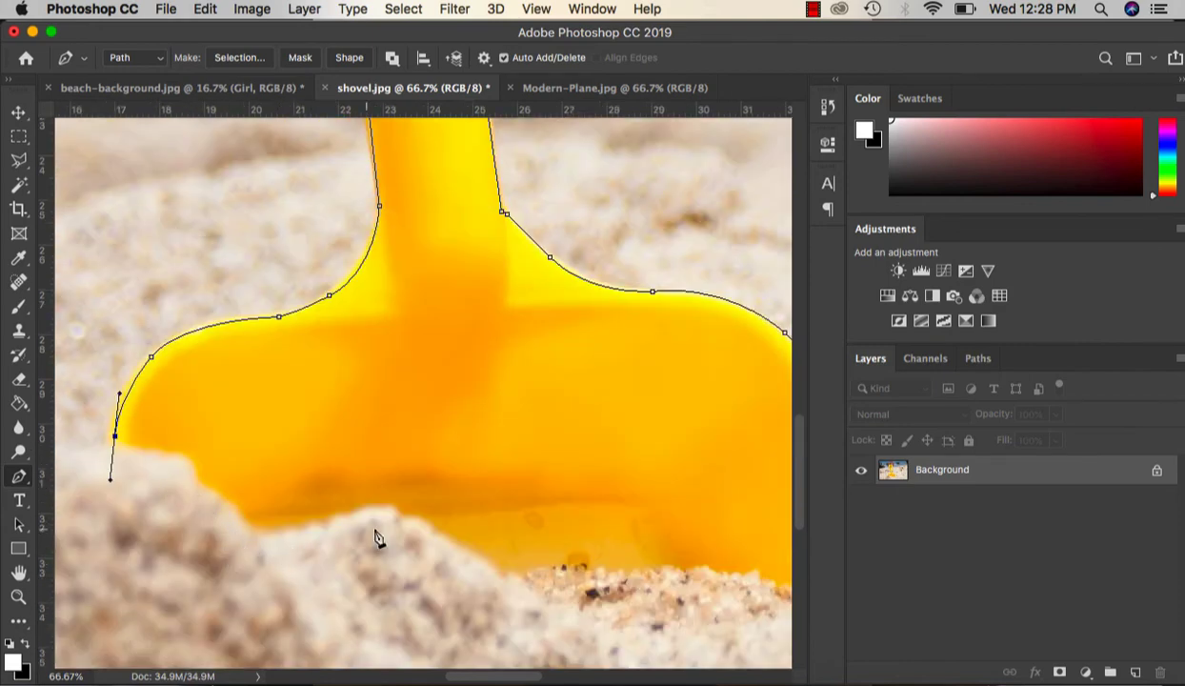
pyautogui.click(158, 448)
pyautogui.press('super+z')
pyautogui.click(114, 438)
pyautogui.moveTo(180, 455); pyautogui.dragTo(253, 544)
pyautogui.keyDown('alt'); pyautogui.click(180, 454); pyautogui.keyUp('alt')
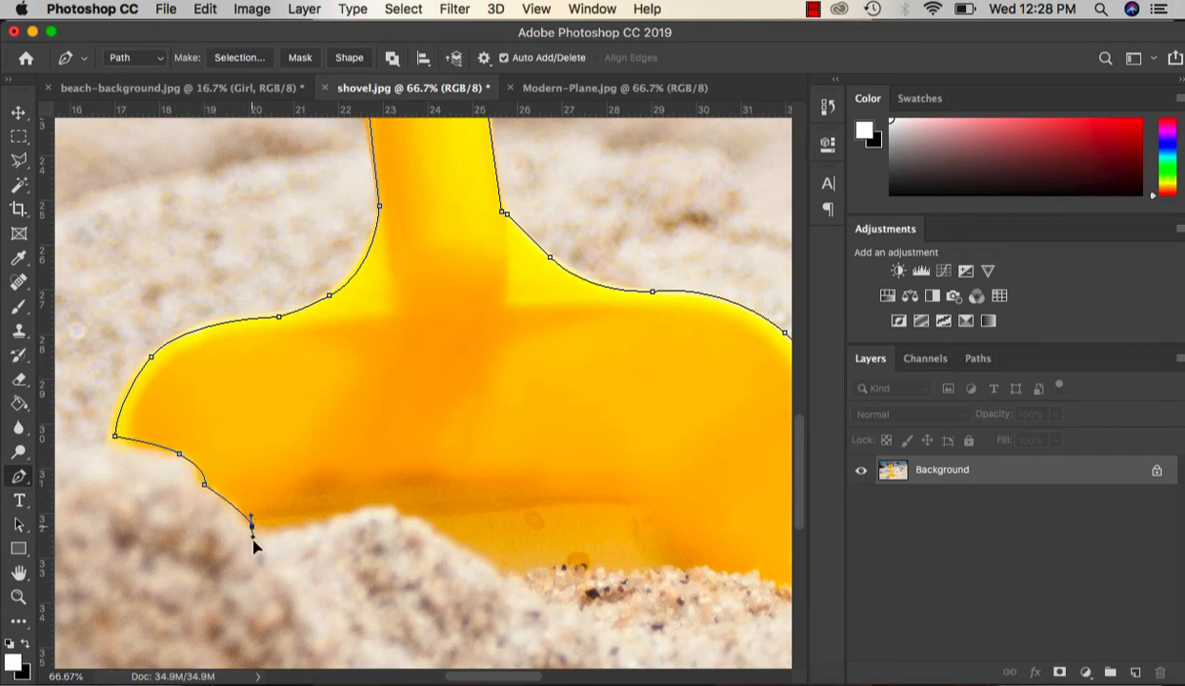
pyautogui.keyDown('alt'); pyautogui.click(251, 522); pyautogui.keyUp('alt')
# Step: Trace over the sand mound and along the blade's bottom edge, closing the path at its starting point
pyautogui.click(325, 522)
pyautogui.moveTo(389, 499); pyautogui.dragTo(410, 504)
pyautogui.keyDown('alt'); pyautogui.click(390, 499); pyautogui.keyUp('alt')
pyautogui.click(506, 566)
pyautogui.hscroll(5, 514, 571)
pyautogui.scroll(-3, 514, 572)
pyautogui.moveTo(376, 443); pyautogui.dragTo(395, 456)
pyautogui.keyDown('alt'); pyautogui.click(377, 443); pyautogui.keyUp('alt')
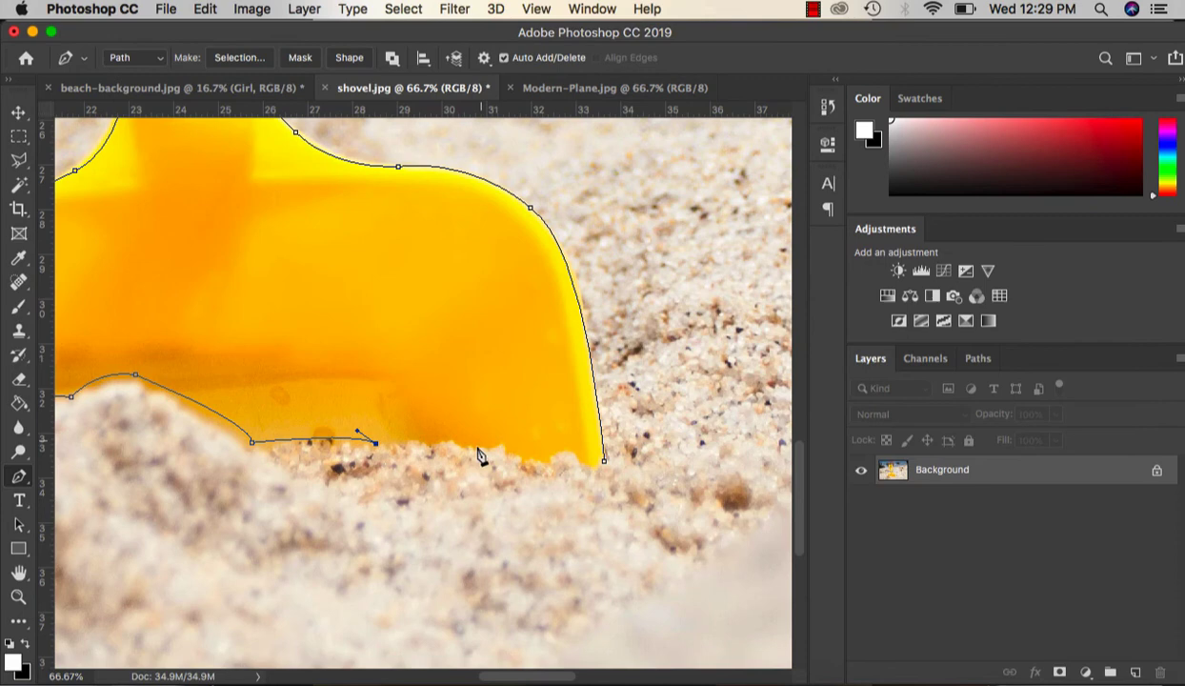
pyautogui.click(604, 462)
pyautogui.moveTo(604, 461); pyautogui.dragTo(693, 515)
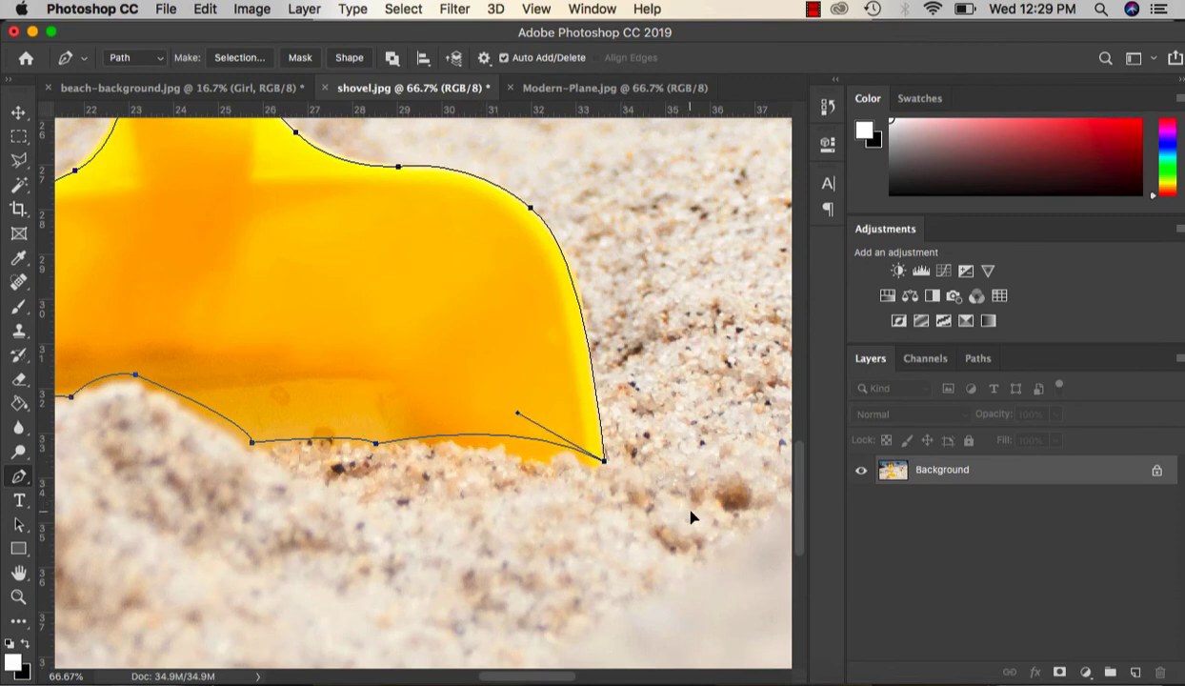
# Step: Check the closed outline of the whole shovel and examine the opening in its grip up close
pyautogui.press('super+minus')
pyautogui.press('super+minus')
pyautogui.press('super+minus')
pyautogui.press('super+minus')
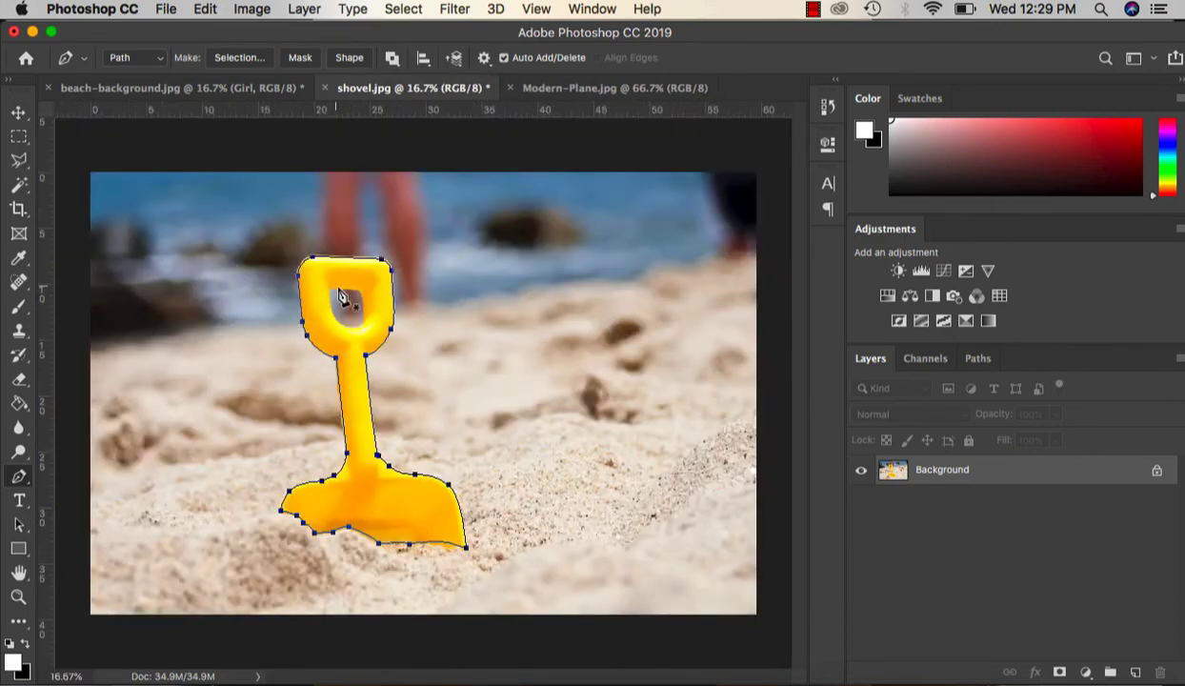
pyautogui.press('super+plus')
pyautogui.press('super+plus')
pyautogui.press('super+plus')
pyautogui.press('super+plus')
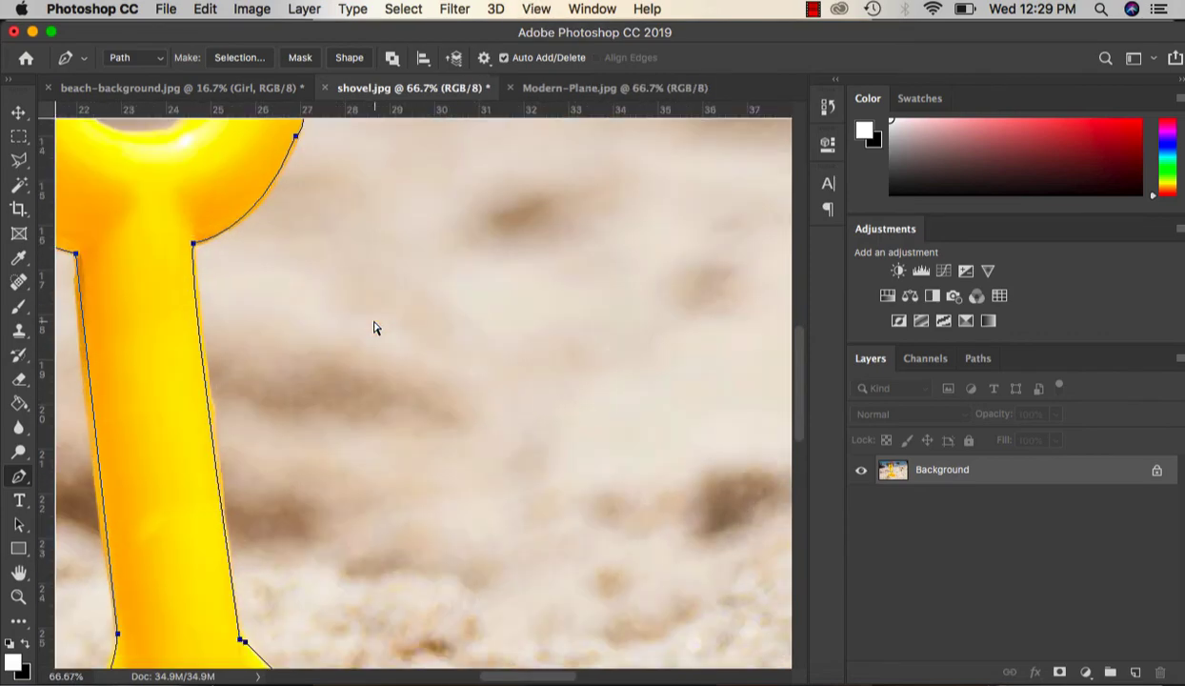
pyautogui.scroll(5, 374, 328)
pyautogui.press('super+plus')
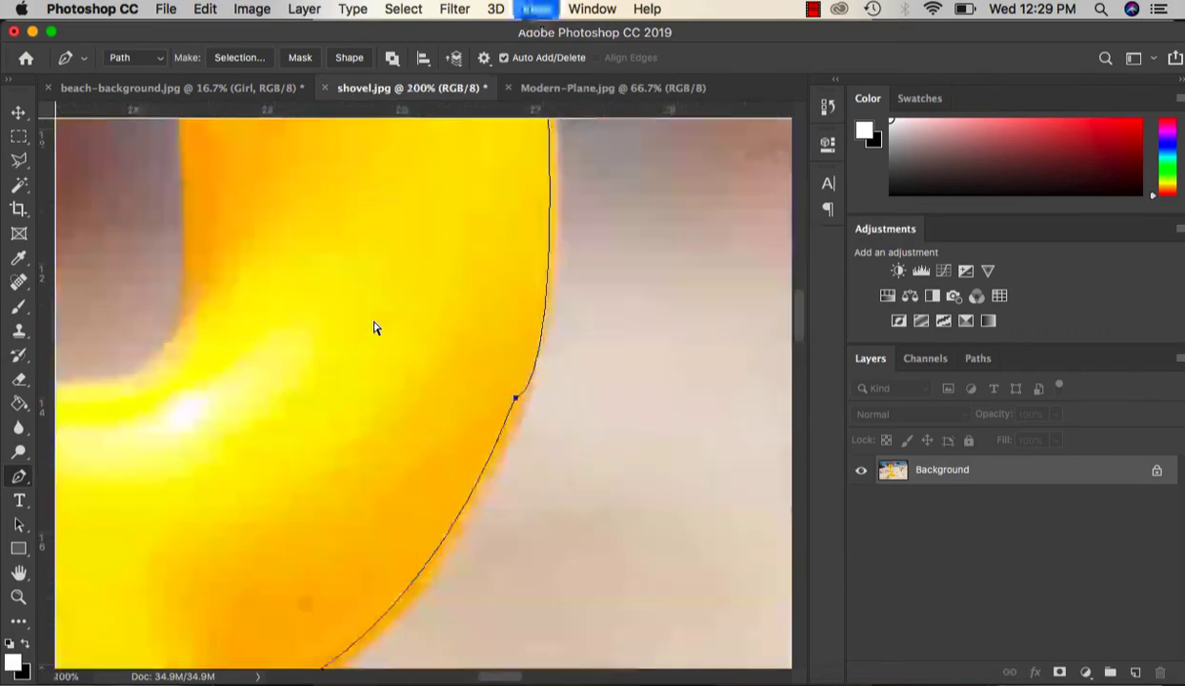
pyautogui.press('super+plus')
pyautogui.scroll(3, 376, 328)
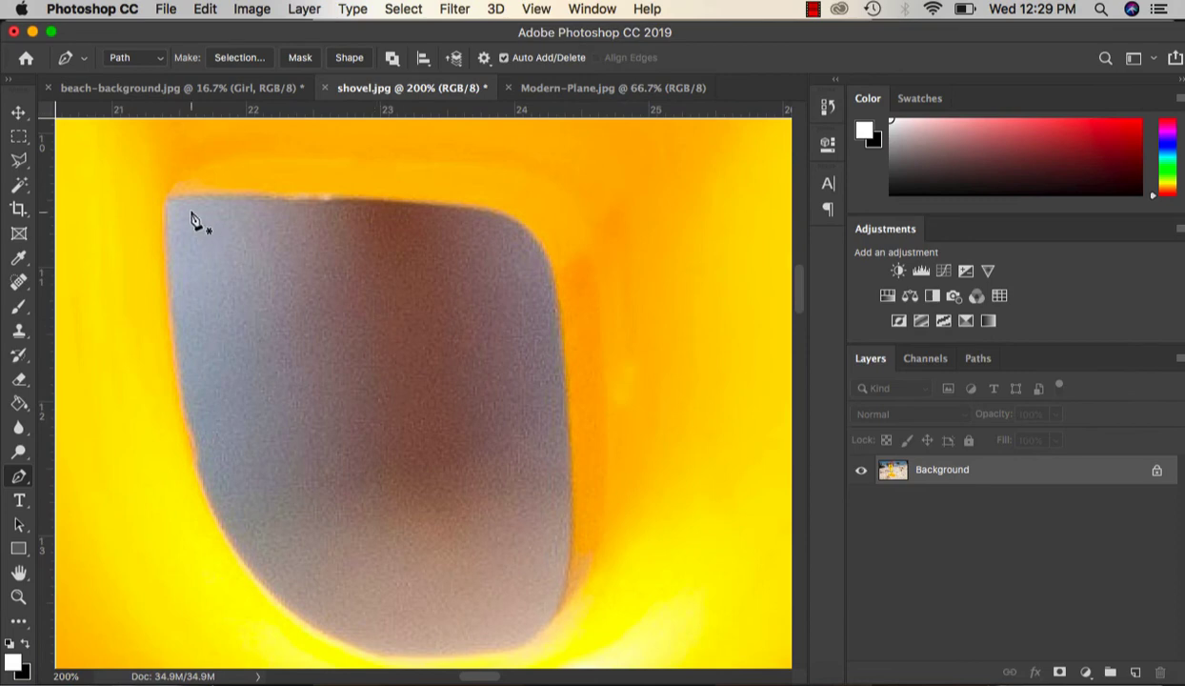
# Step: Trace the top edge and upper right corner of the opening in the shovel's grip with the Pen tool
pyautogui.click(164, 192)
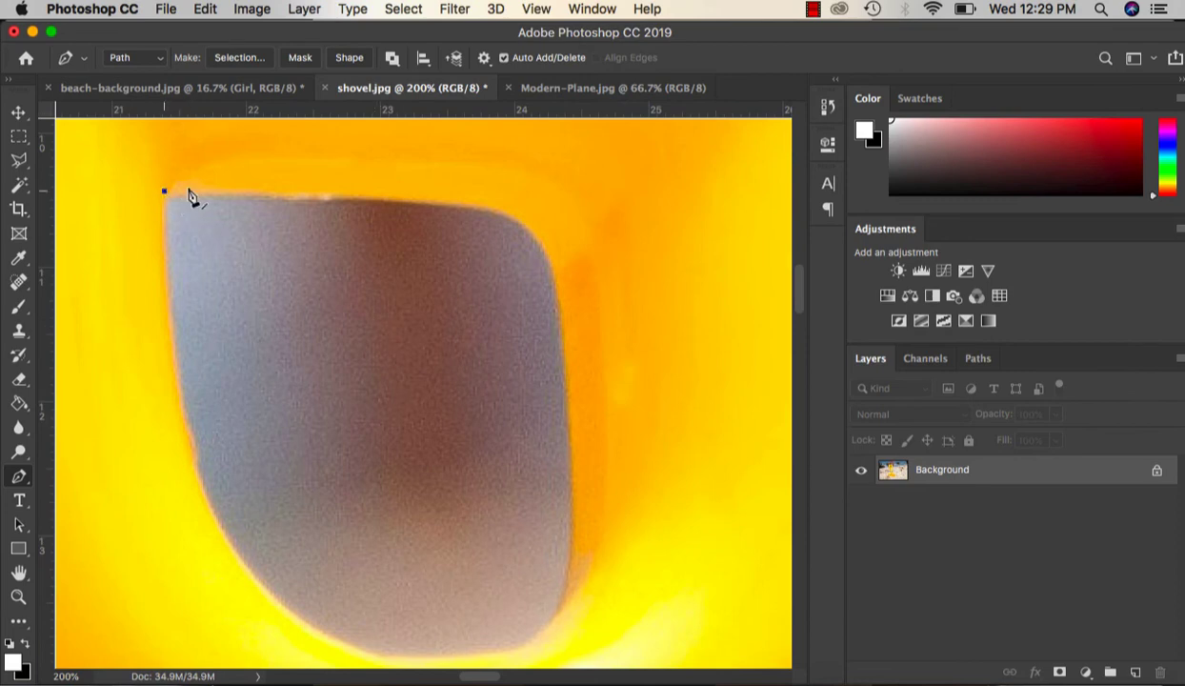
pyautogui.click(501, 207)
pyautogui.moveTo(501, 207); pyautogui.dragTo(531, 228)
pyautogui.moveTo(559, 274); pyautogui.dragTo(571, 332)
# Step: Continue the path along the right, bottom and left edges of the grip opening and close it at its starting point
pyautogui.scroll(-3, 562, 429)
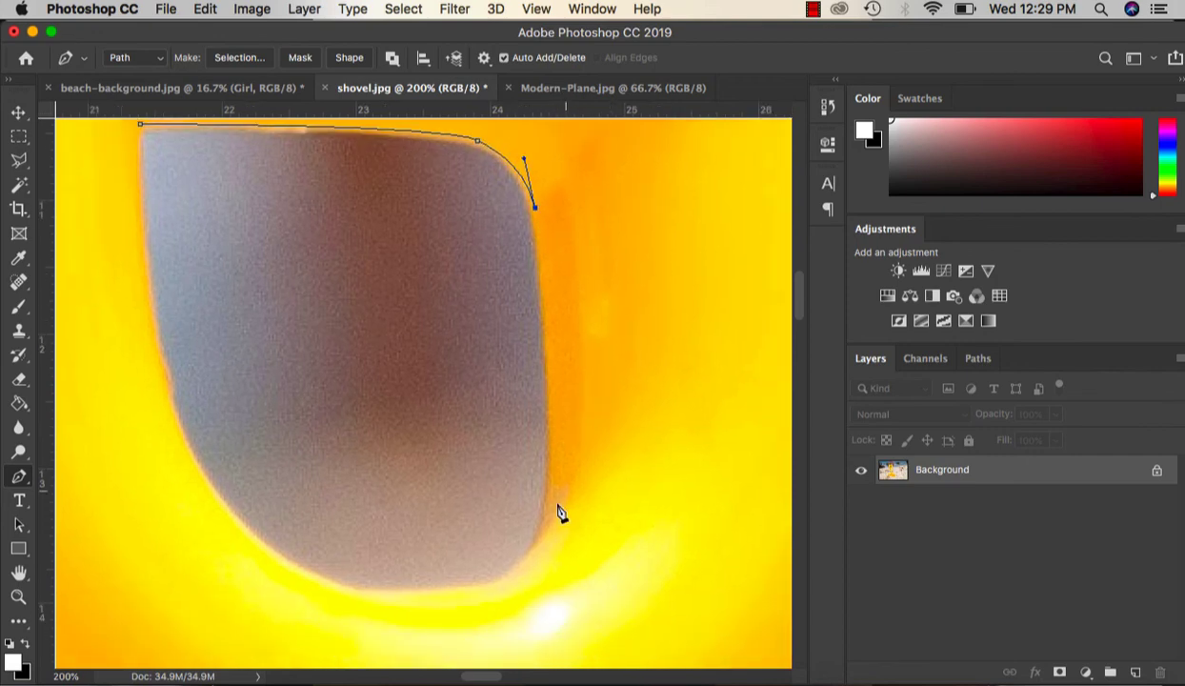
pyautogui.moveTo(550, 522); pyautogui.dragTo(532, 598)
pyautogui.moveTo(359, 596); pyautogui.dragTo(179, 581)
pyautogui.moveTo(177, 430); pyautogui.dragTo(124, 267)
pyautogui.scroll(2, 279, 323)
pyautogui.moveTo(140, 183); pyautogui.dragTo(165, 133)
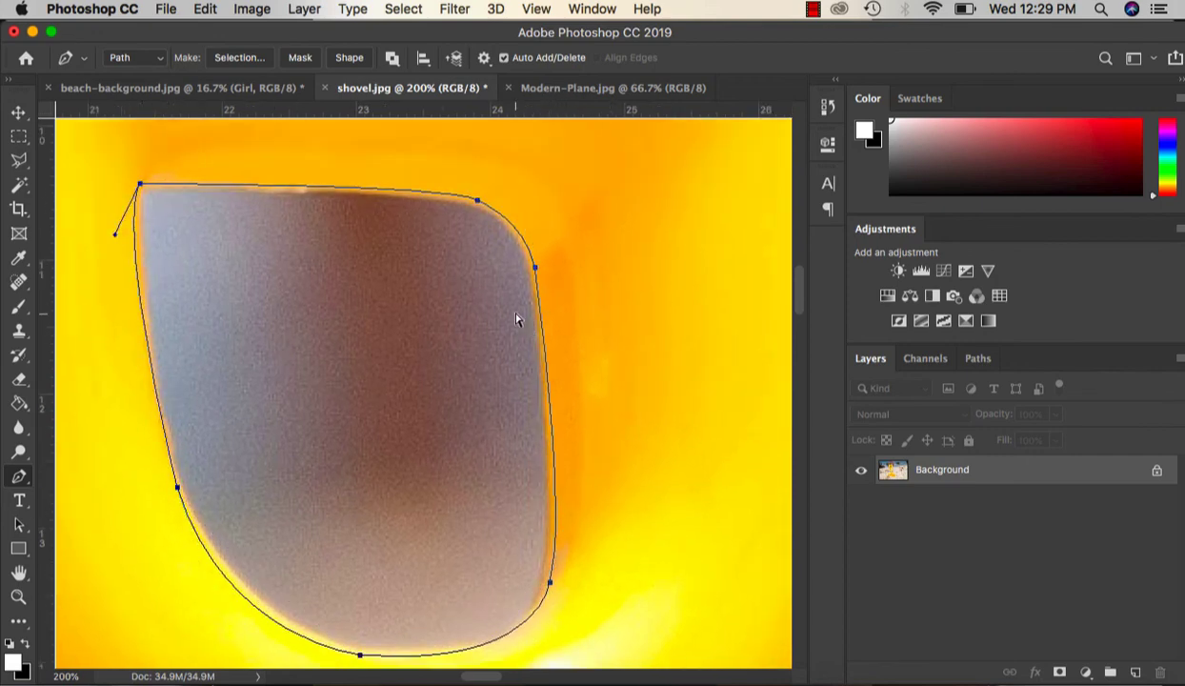
# Step: Check the whole shovel outline and its work path, and show the outer outline's anchor points with the Convert Point tool
pyautogui.press('super+minus')
pyautogui.press('super+minus')
pyautogui.press('super+minus')
pyautogui.scroll(-2, 515, 319)
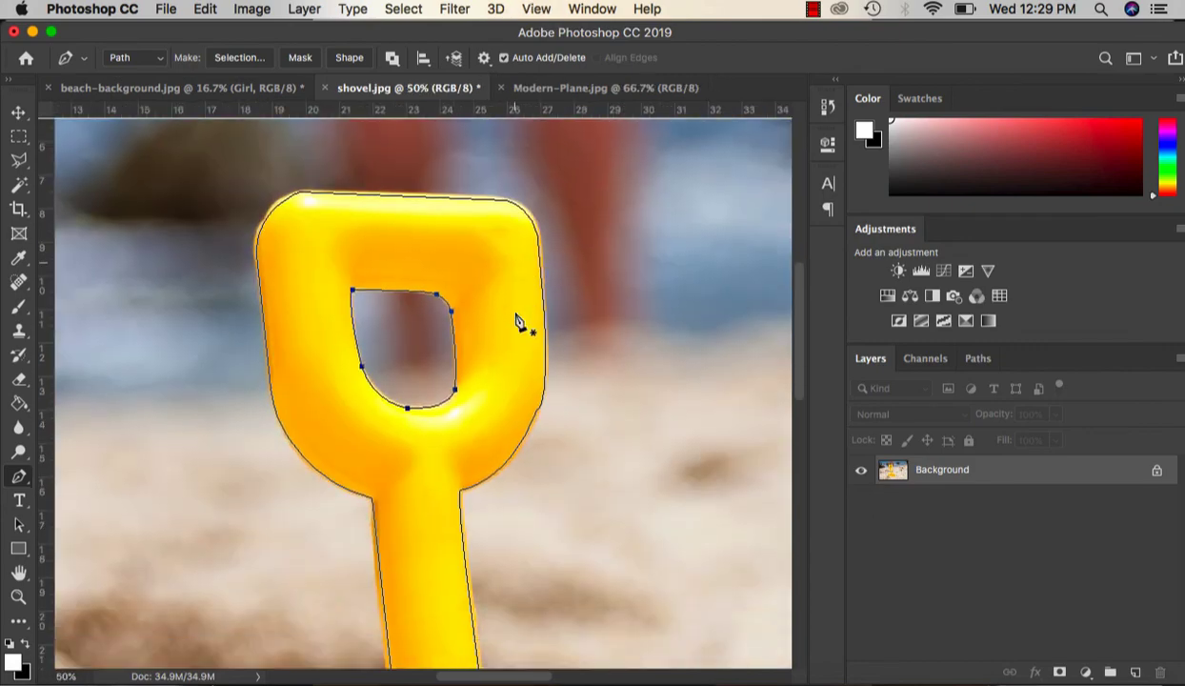
pyautogui.press('super+minus')
pyautogui.press('super+minus')
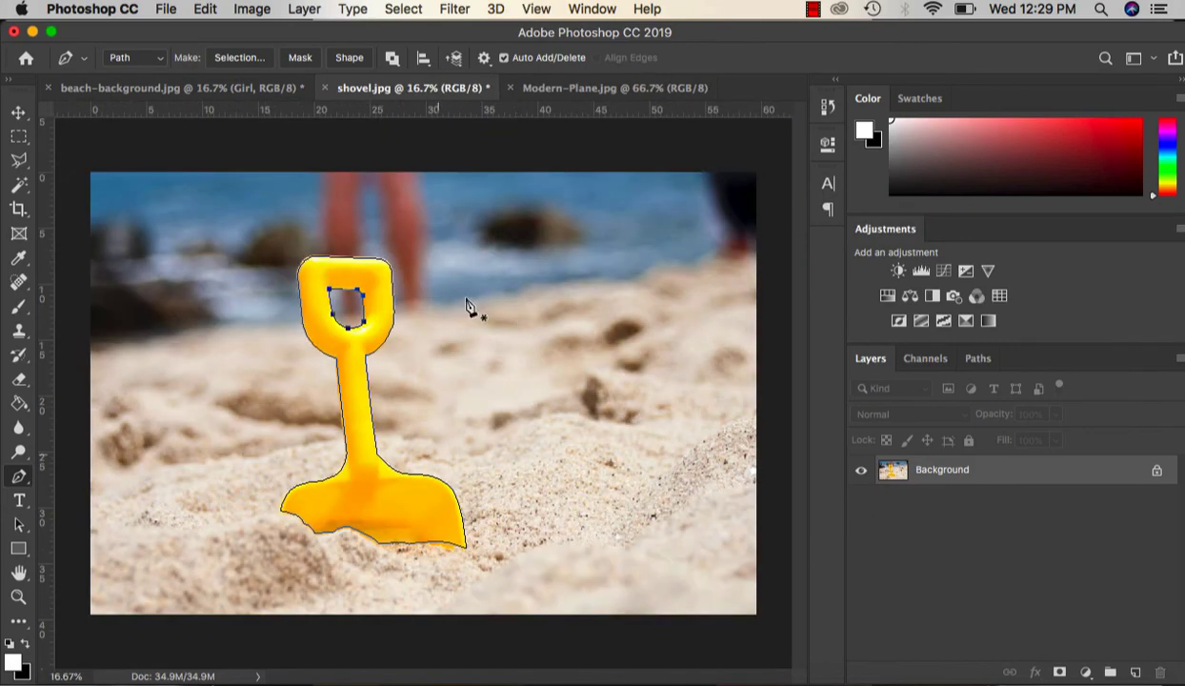
pyautogui.click(978, 360)
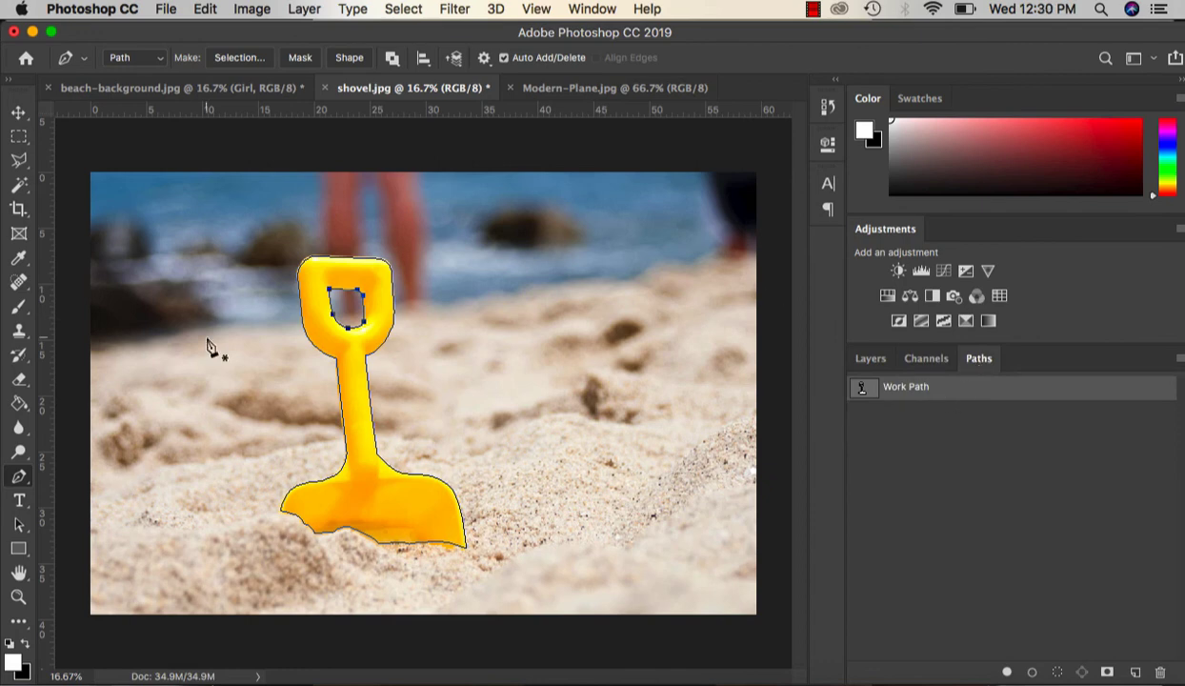
pyautogui.rightClick(20, 477)
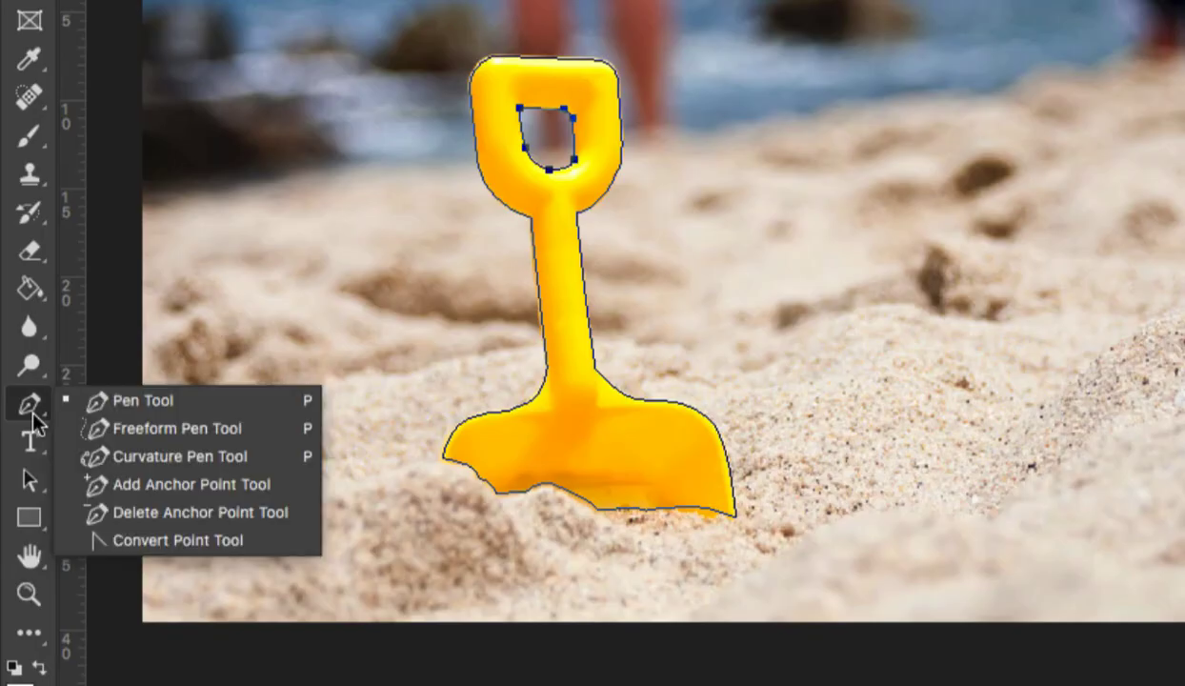
pyautogui.click(183, 542)
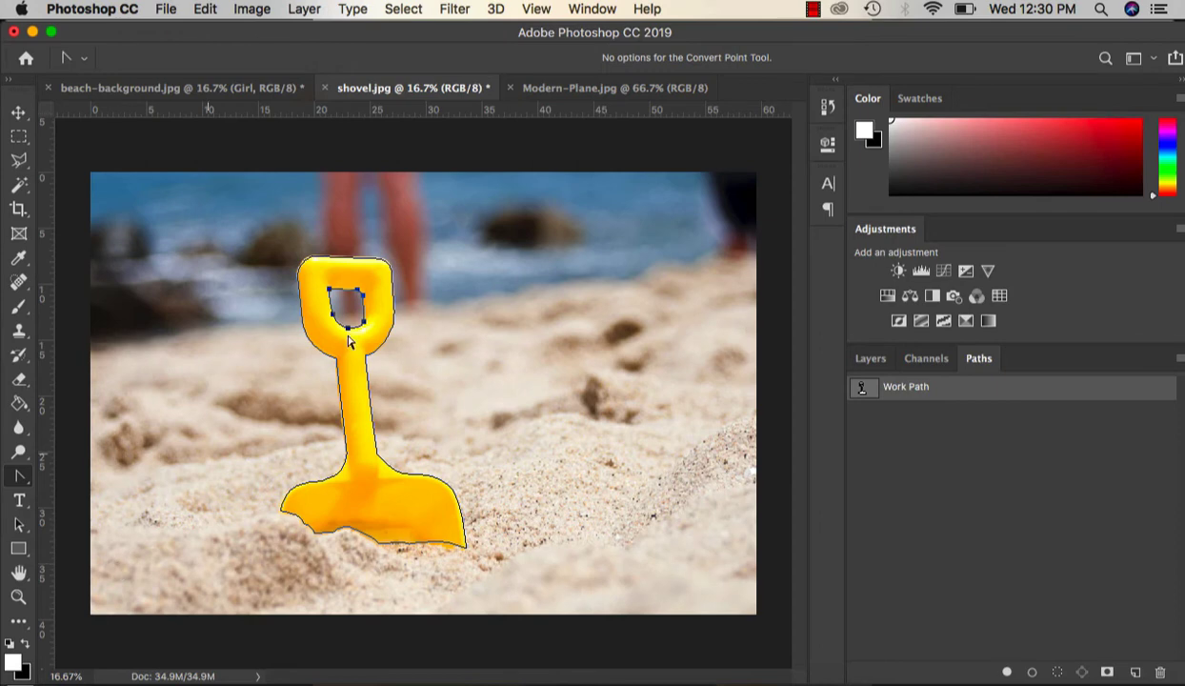
pyautogui.click(390, 273)
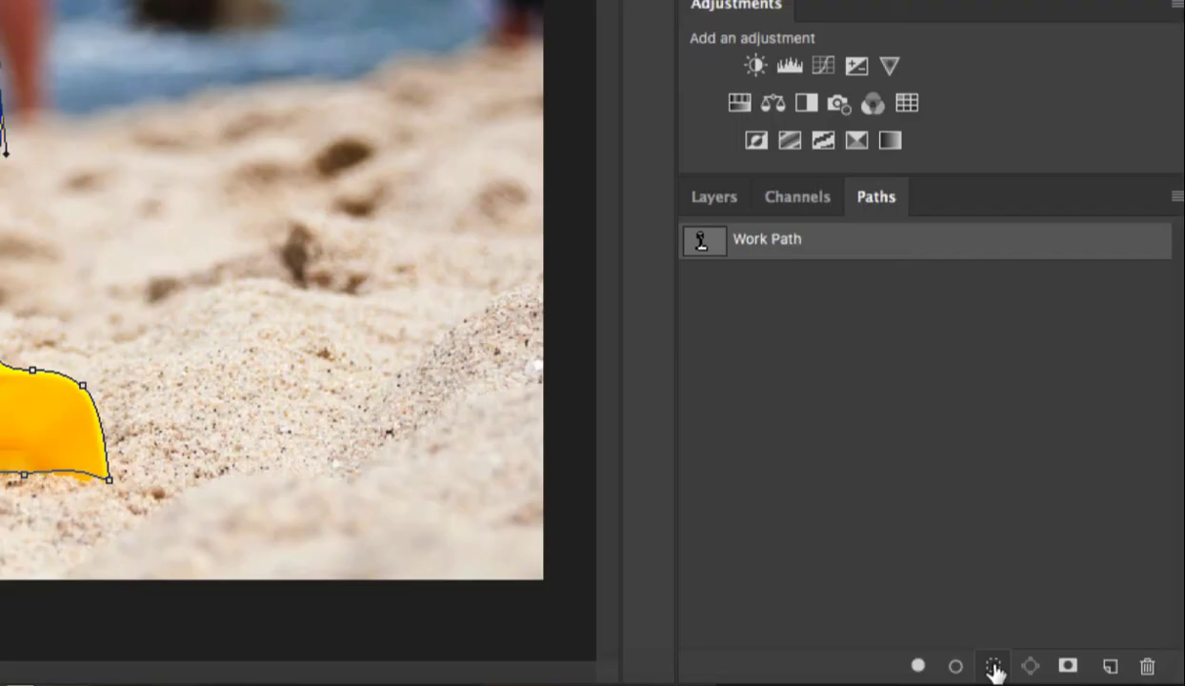
# Step: Load the work path as a selection and copy the selected shovel into beach-background.jpg
pyautogui.click(994, 666)
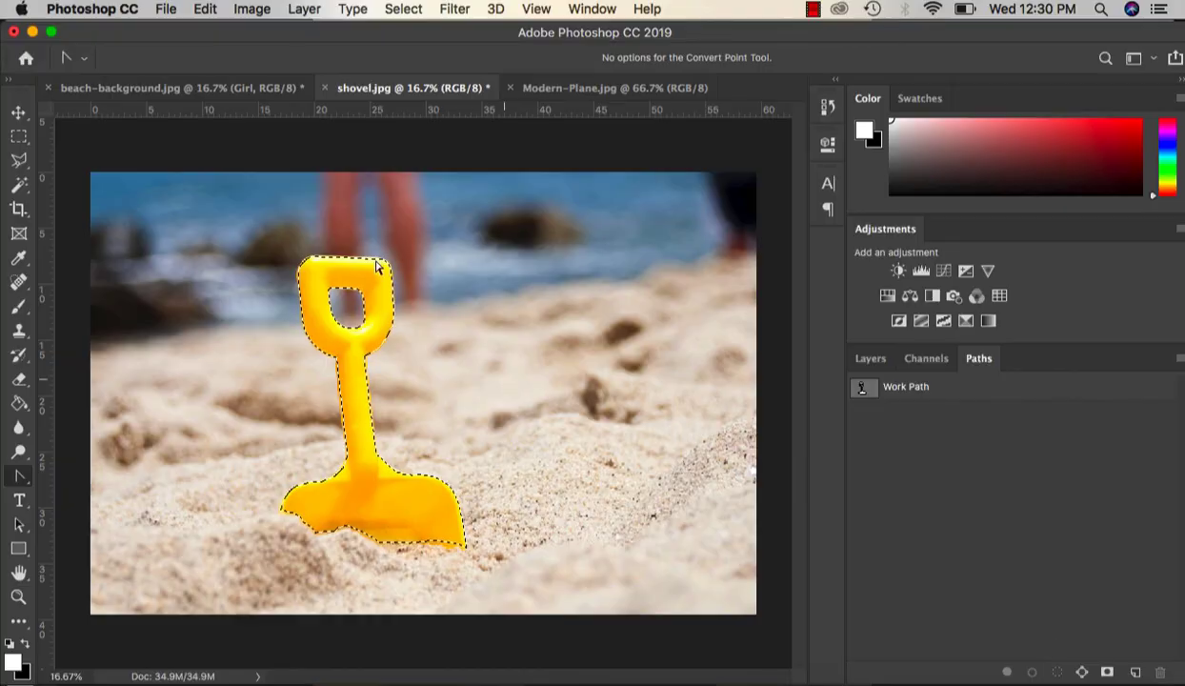
pyautogui.press('super+c')
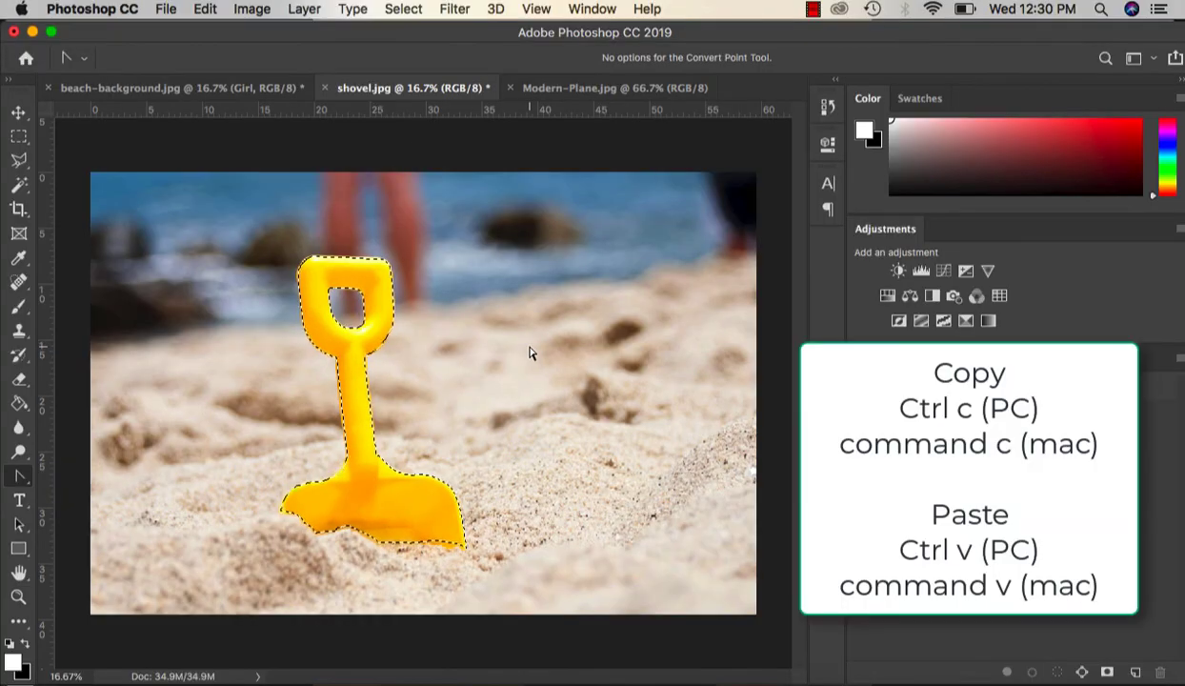
pyautogui.click(275, 87)
pyautogui.press('super+v')
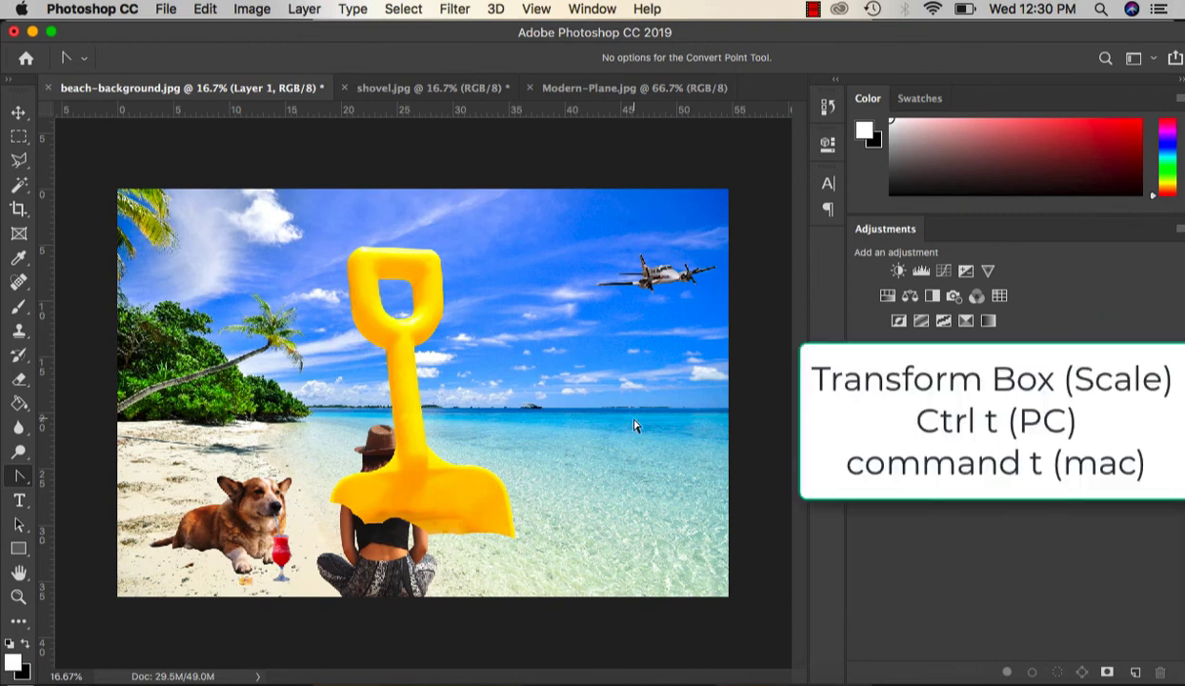
# Step: Scale the shovel down proportionally to about 11% and place it on the sand behind the dog, near the photo's left edge
pyautogui.press('super+t')
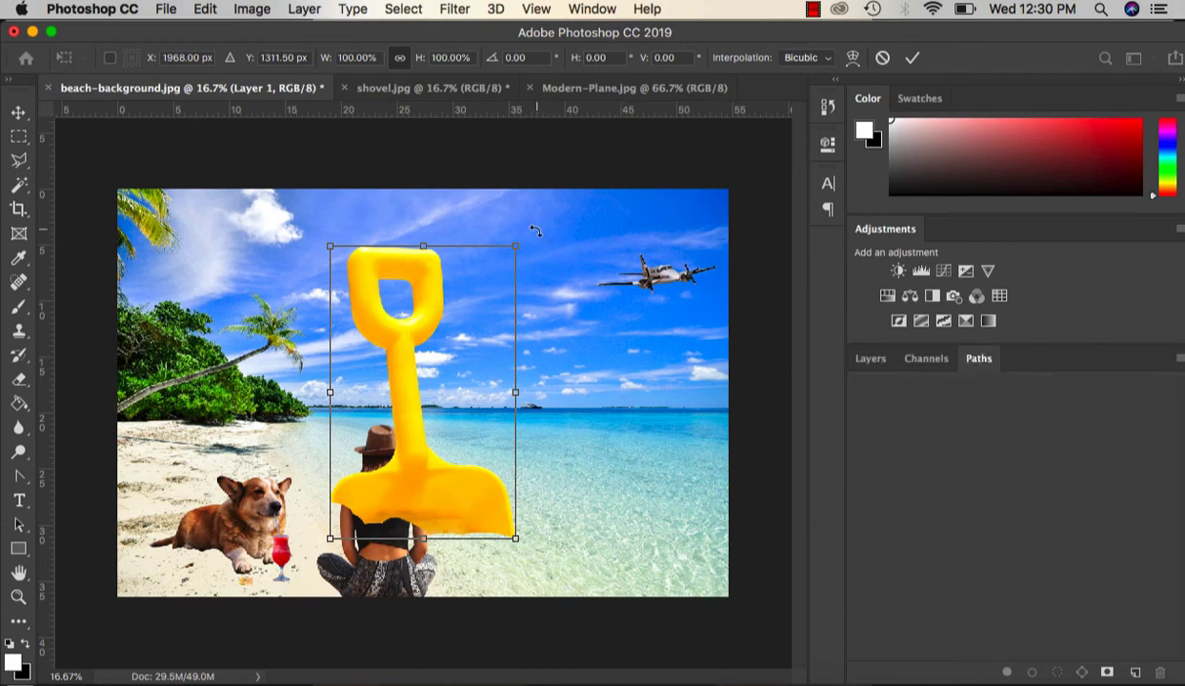
pyautogui.moveTo(514, 248); pyautogui.dragTo(380, 407)
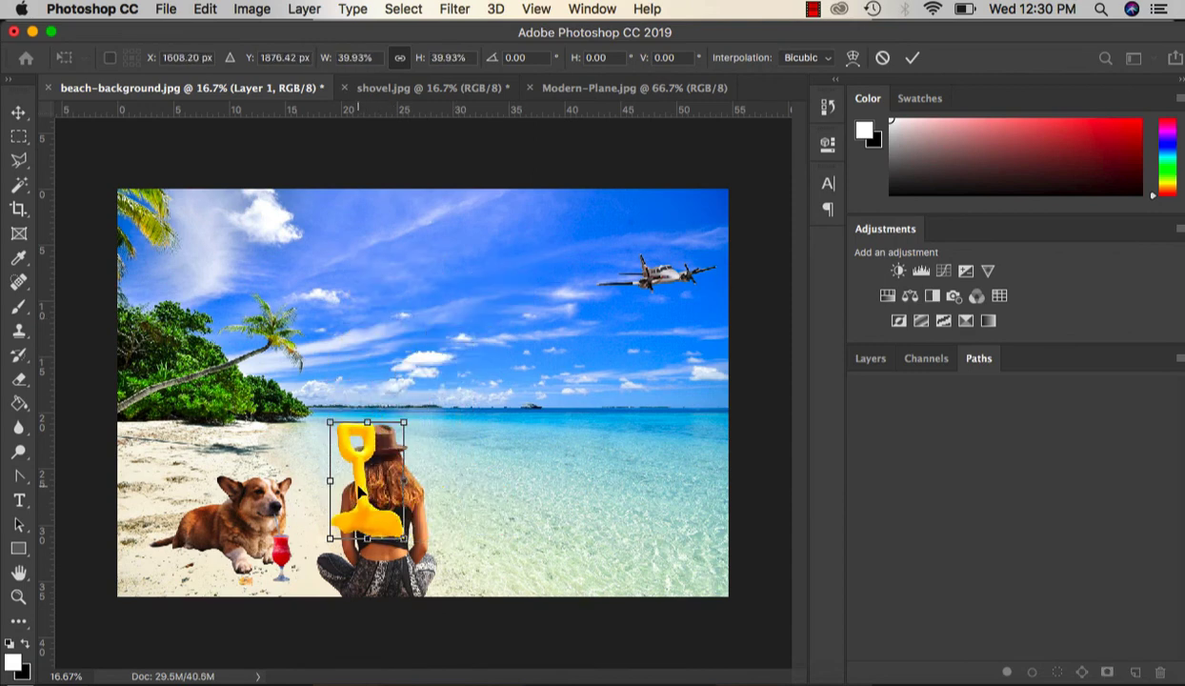
pyautogui.moveTo(361, 494); pyautogui.dragTo(313, 438)
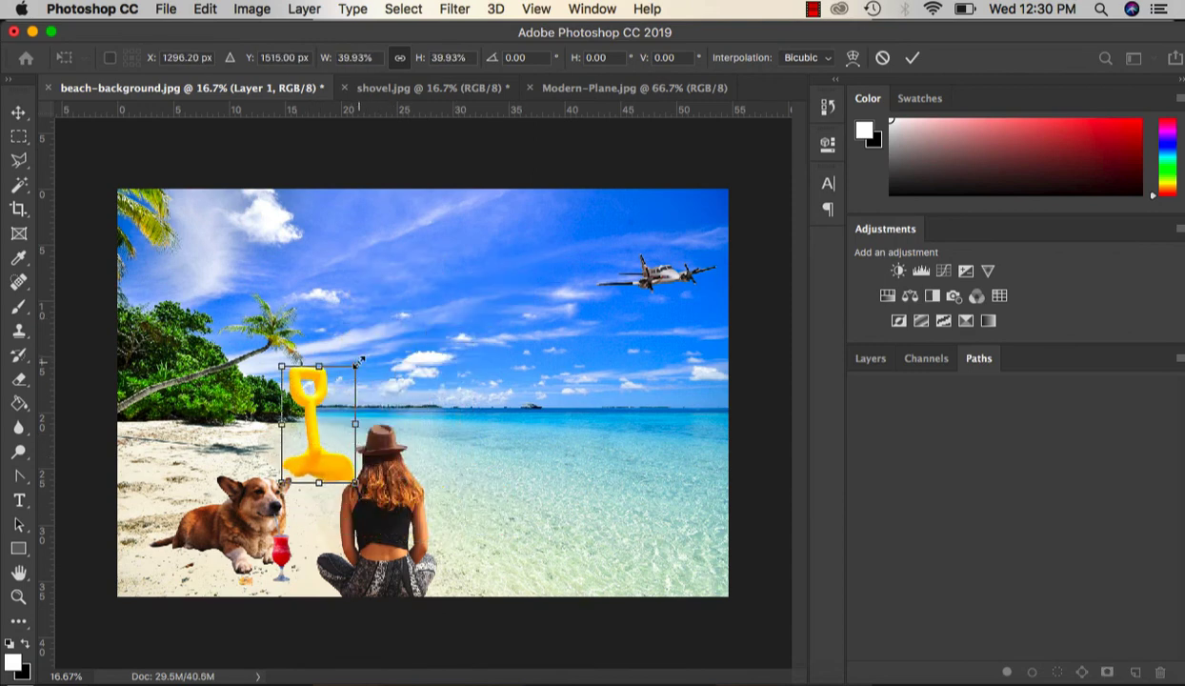
pyautogui.moveTo(359, 363); pyautogui.dragTo(313, 434)
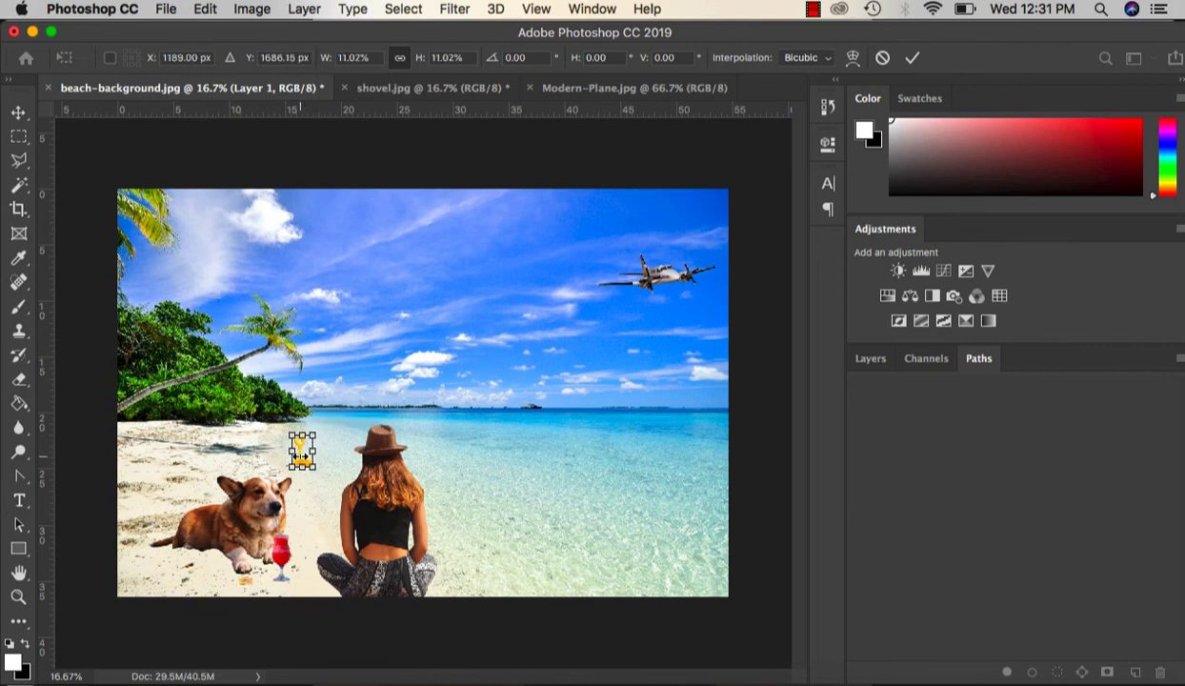
pyautogui.press('Return')
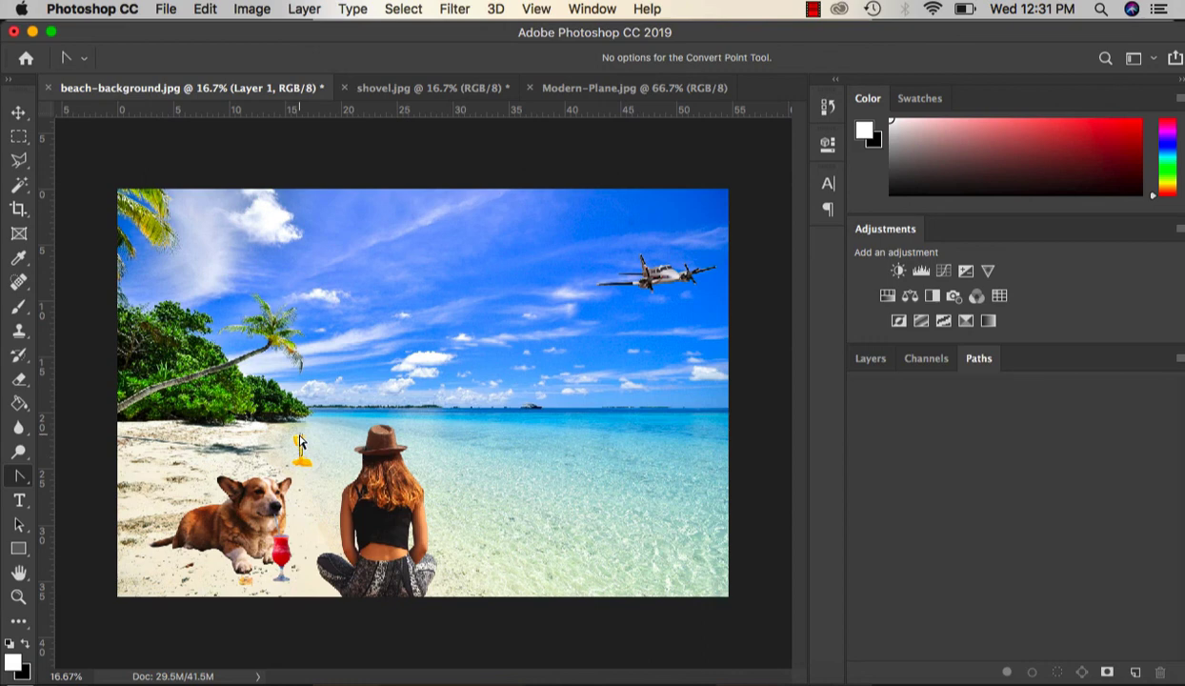
pyautogui.click(19, 112)
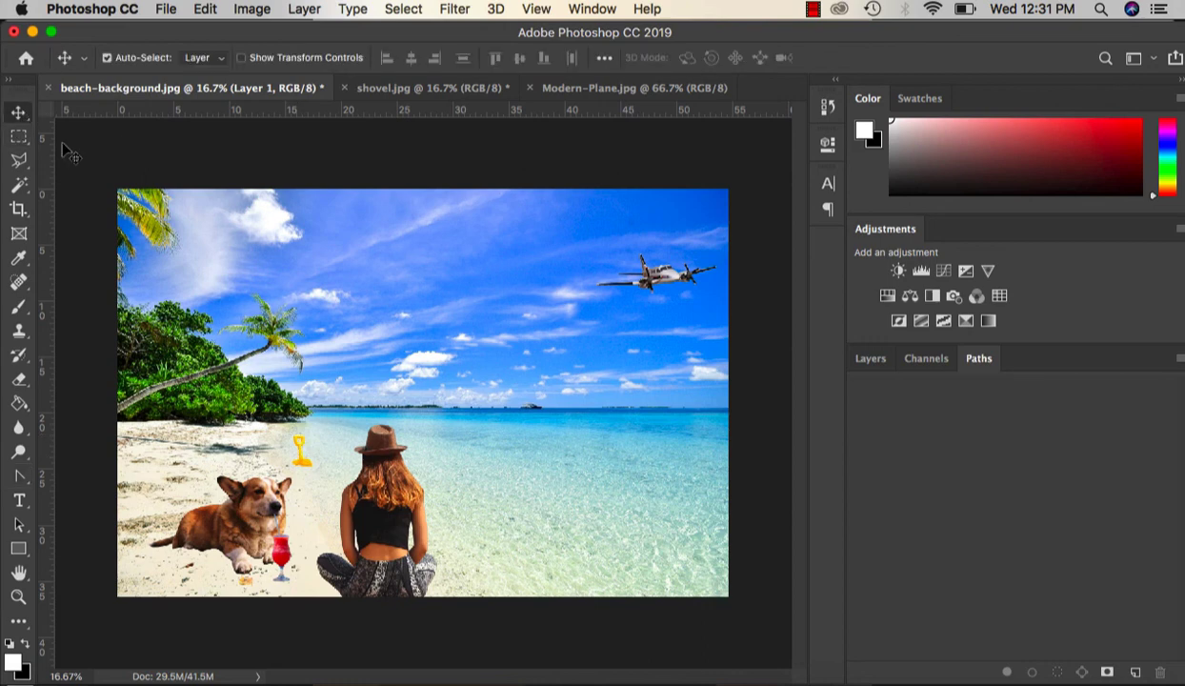
pyautogui.moveTo(311, 461); pyautogui.dragTo(147, 475)
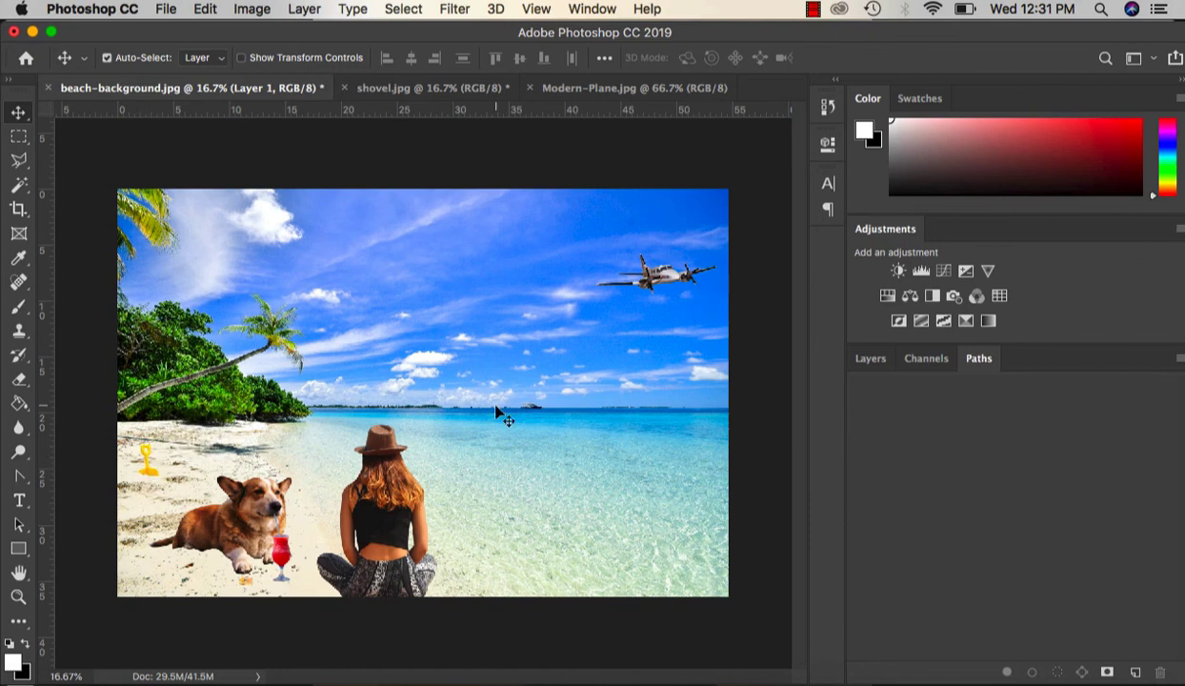
# Step: Rename the pasted shovel's layer to Shovel
pyautogui.click(871, 359)
pyautogui.doubleClick(931, 469)
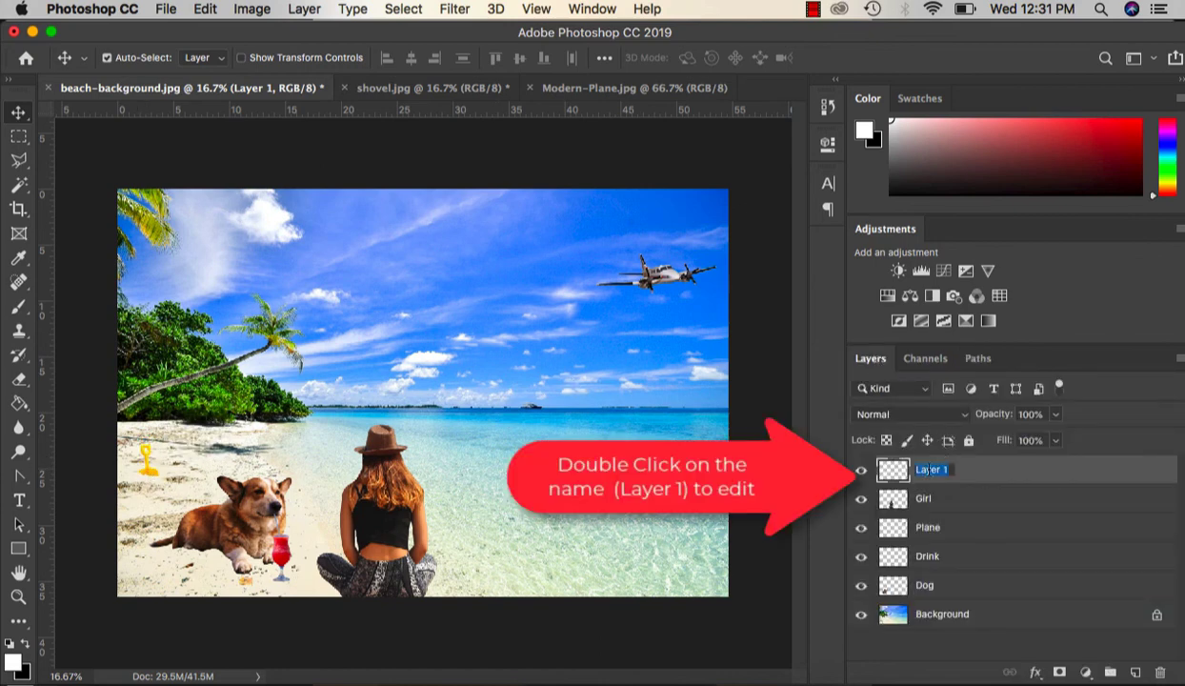
pyautogui.write('Shovel')
pyautogui.press('Return')
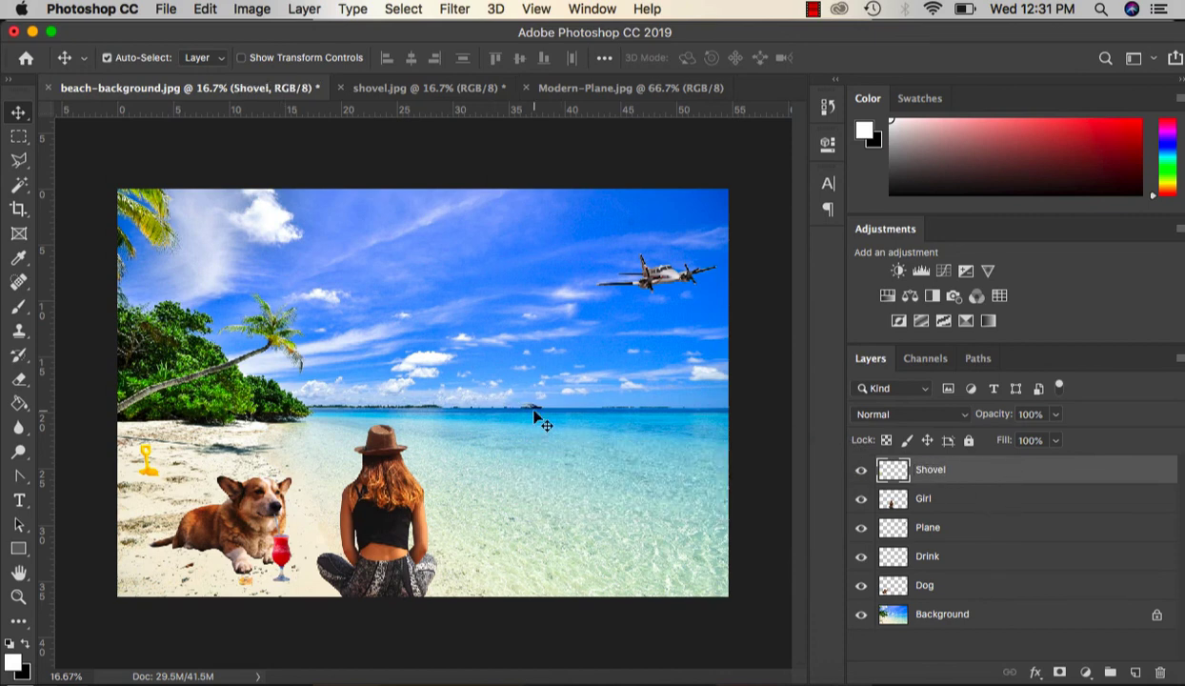